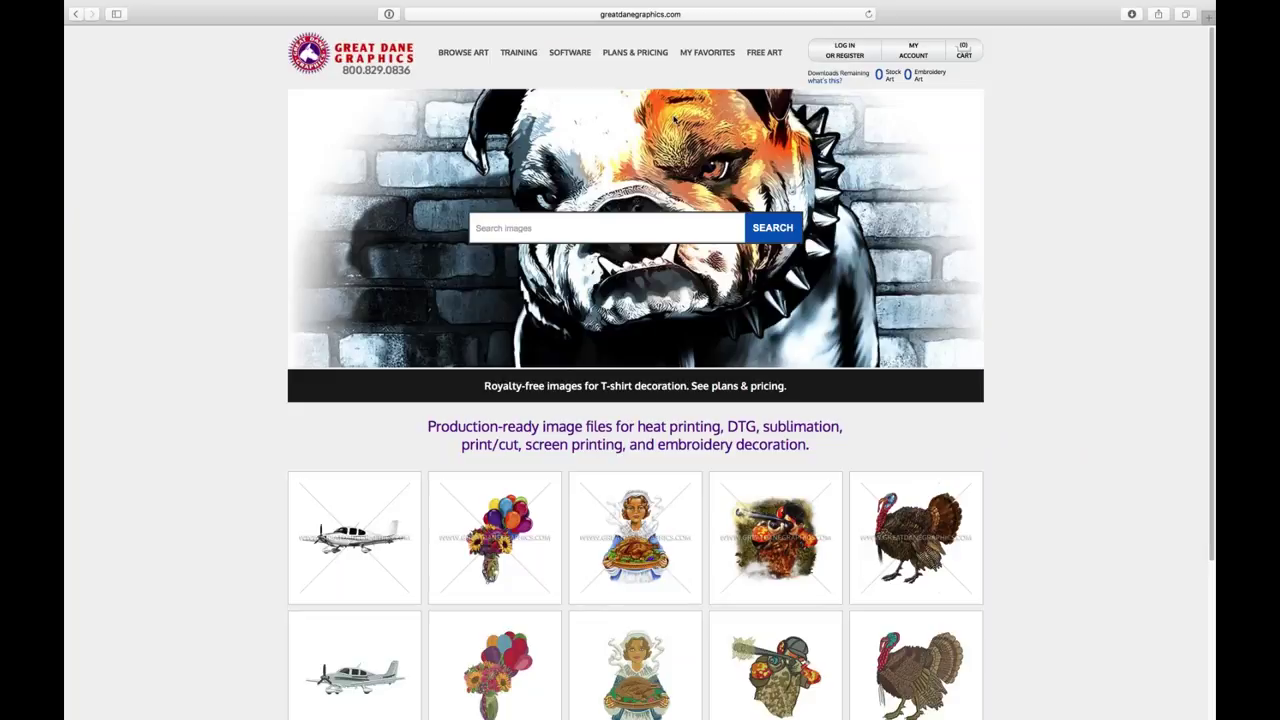
# Search the image library for "football" and filter the results to Stock Art for Digital Printing.
pyautogui.click(589, 228)
pyautogui.write('football')
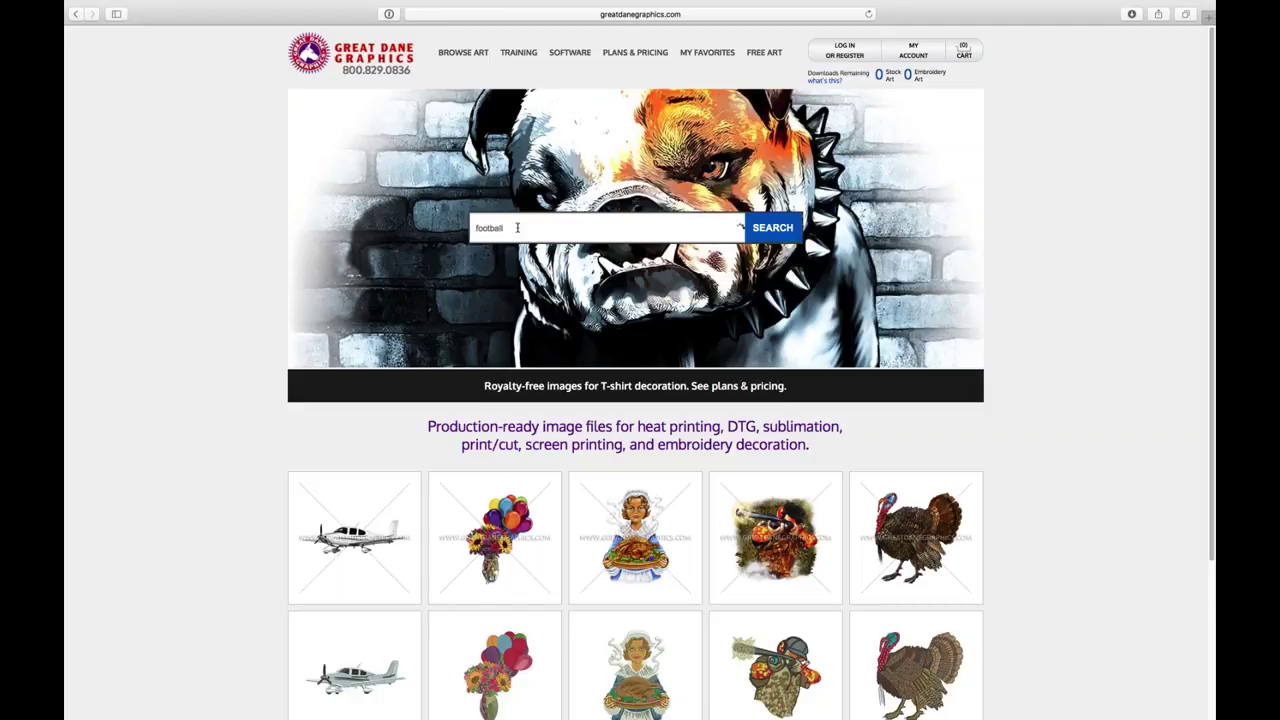
pyautogui.press('Return')
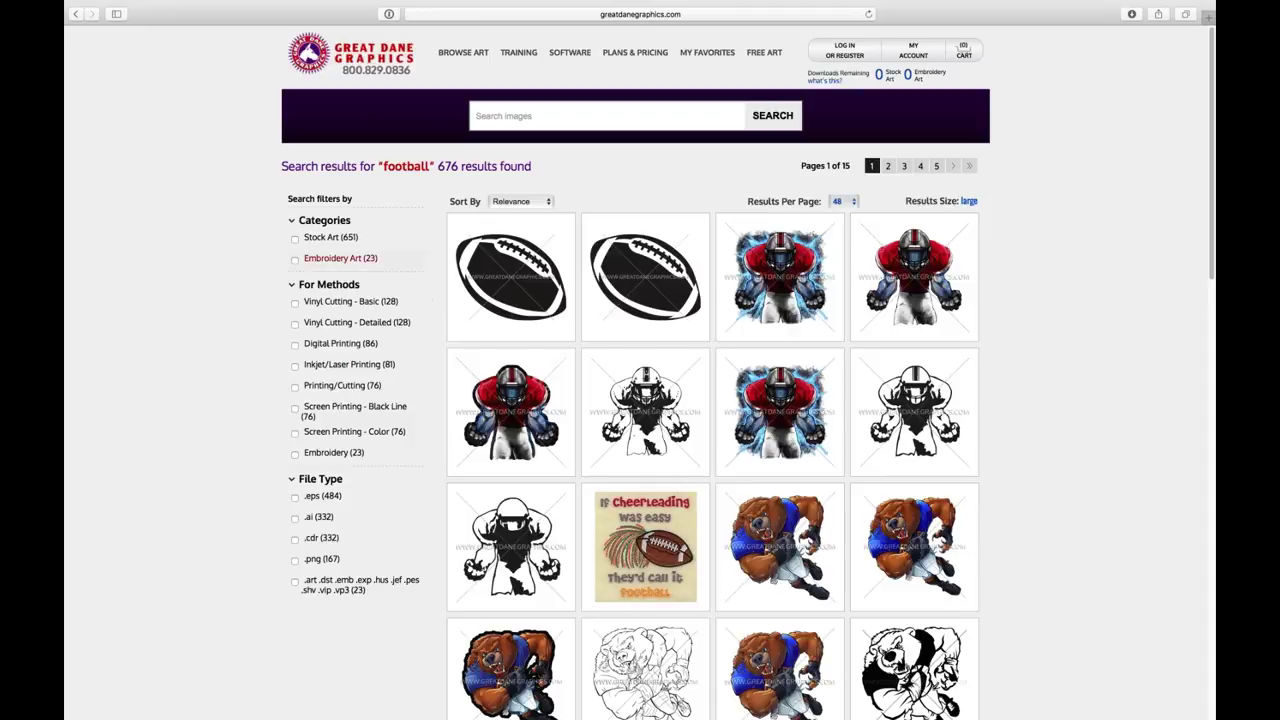
pyautogui.click(295, 240)
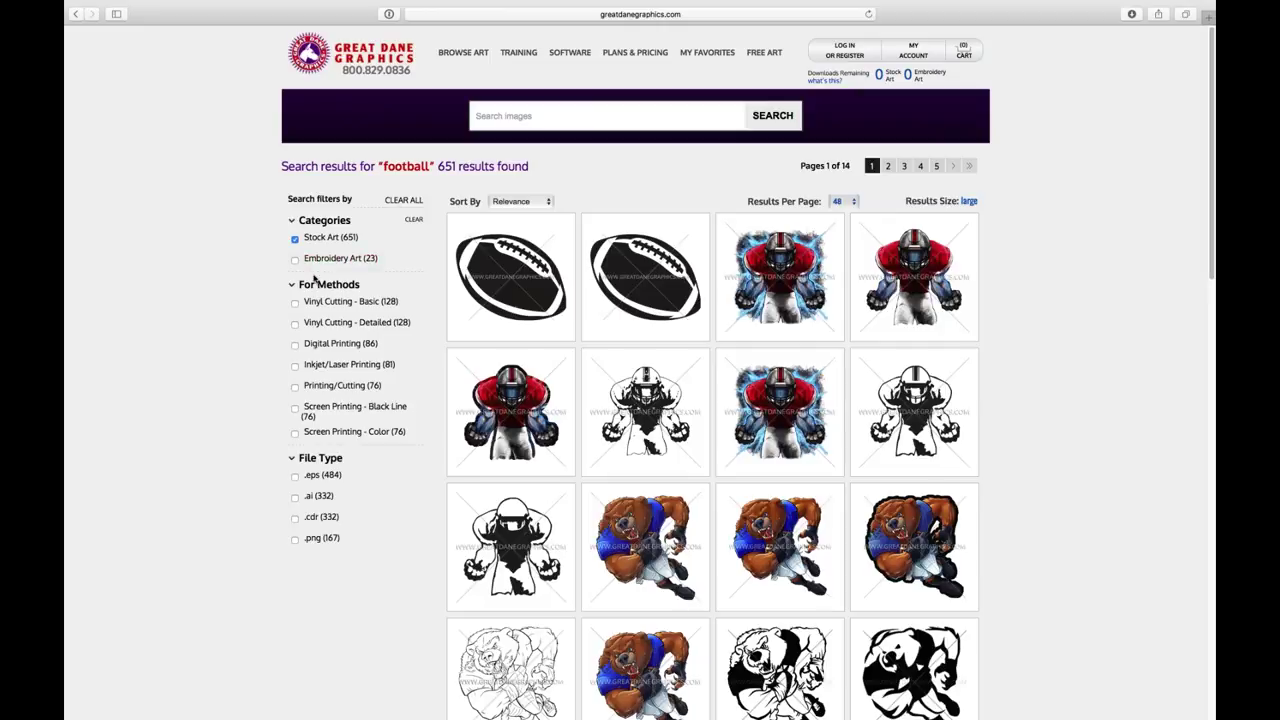
pyautogui.click(294, 345)
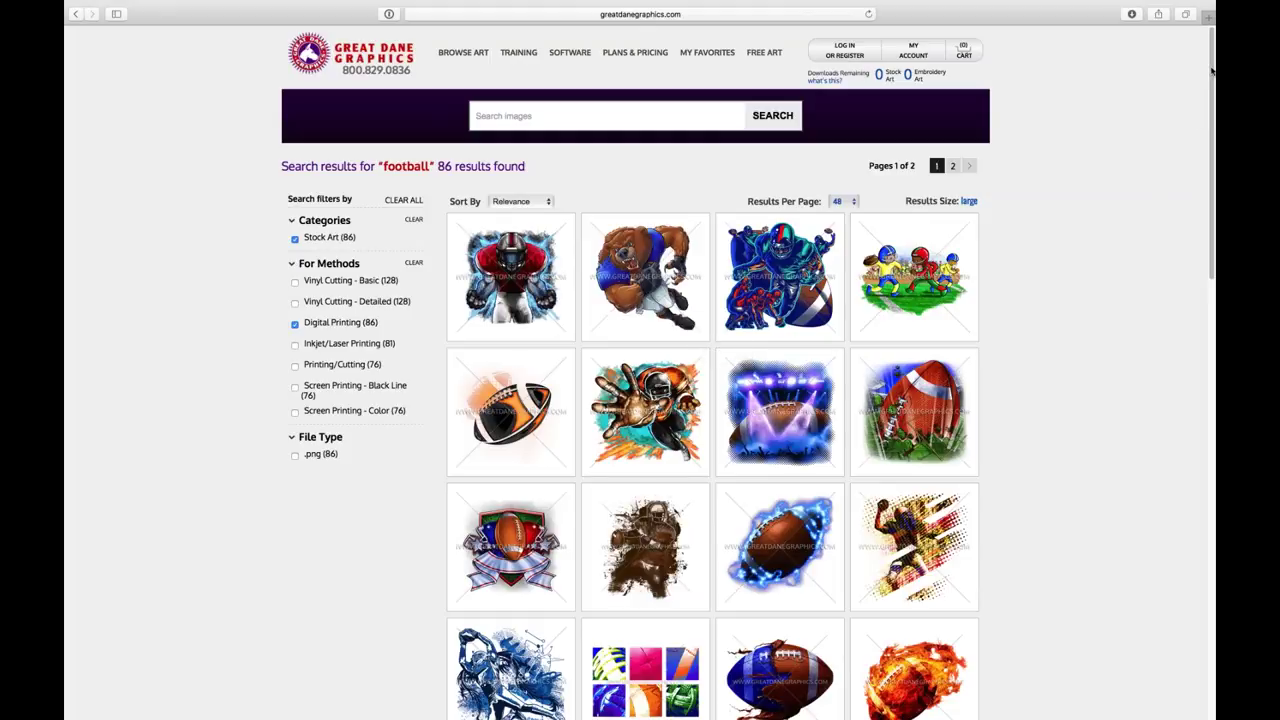
# Browse the filtered football images and open the flaming football artwork's detail page.
pyautogui.scroll(-1, 1211, 70)
pyautogui.scroll(-2, 1211, 80)
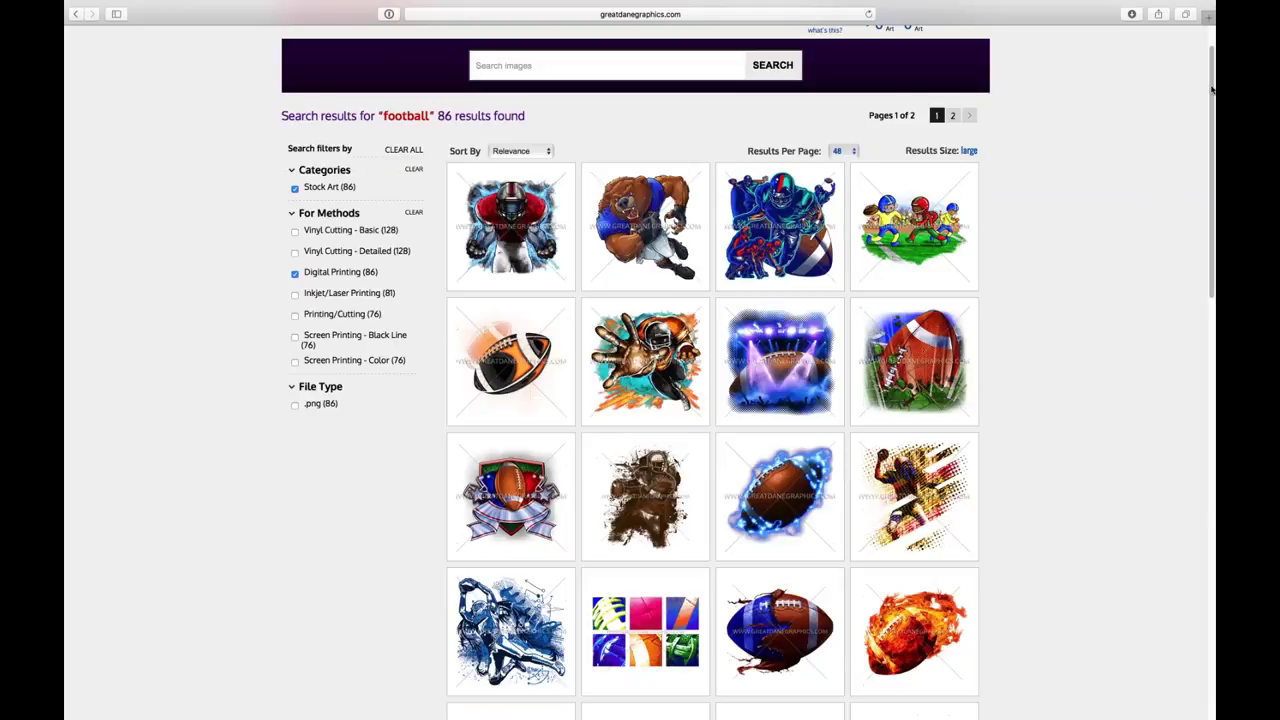
pyautogui.scroll(-1, 1211, 90)
pyautogui.scroll(-3, 1211, 92)
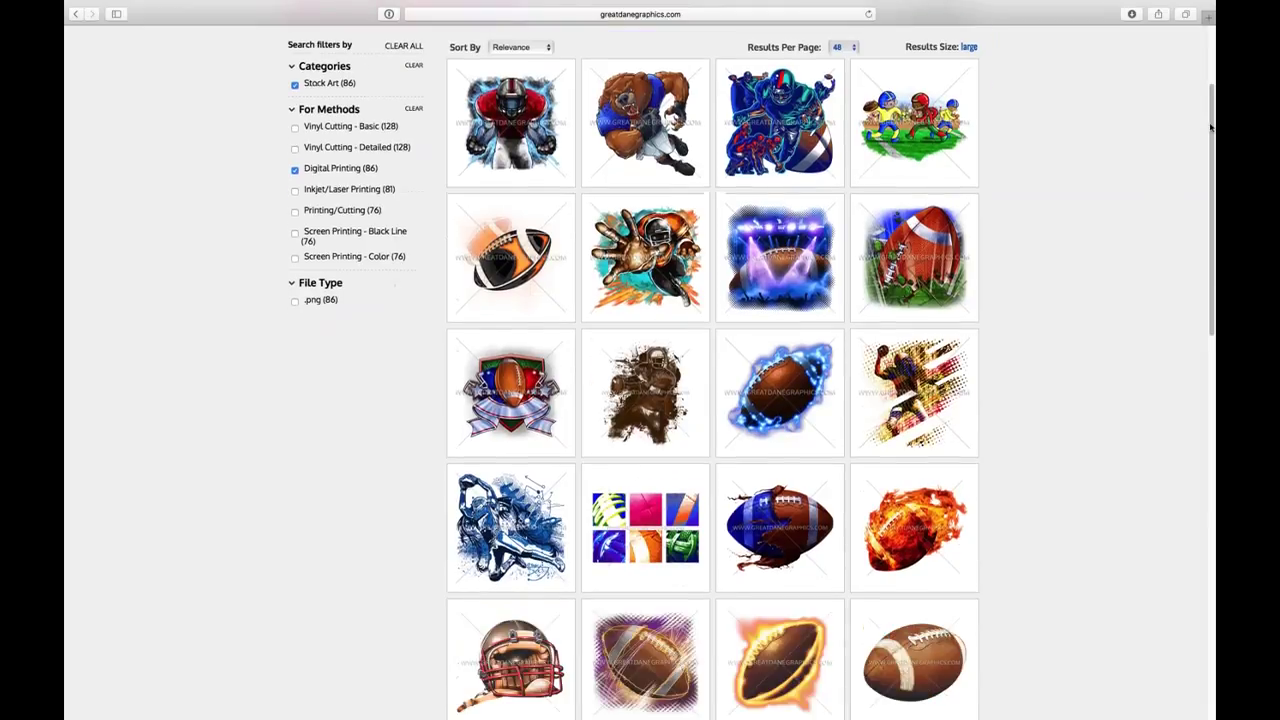
pyautogui.click(911, 527)
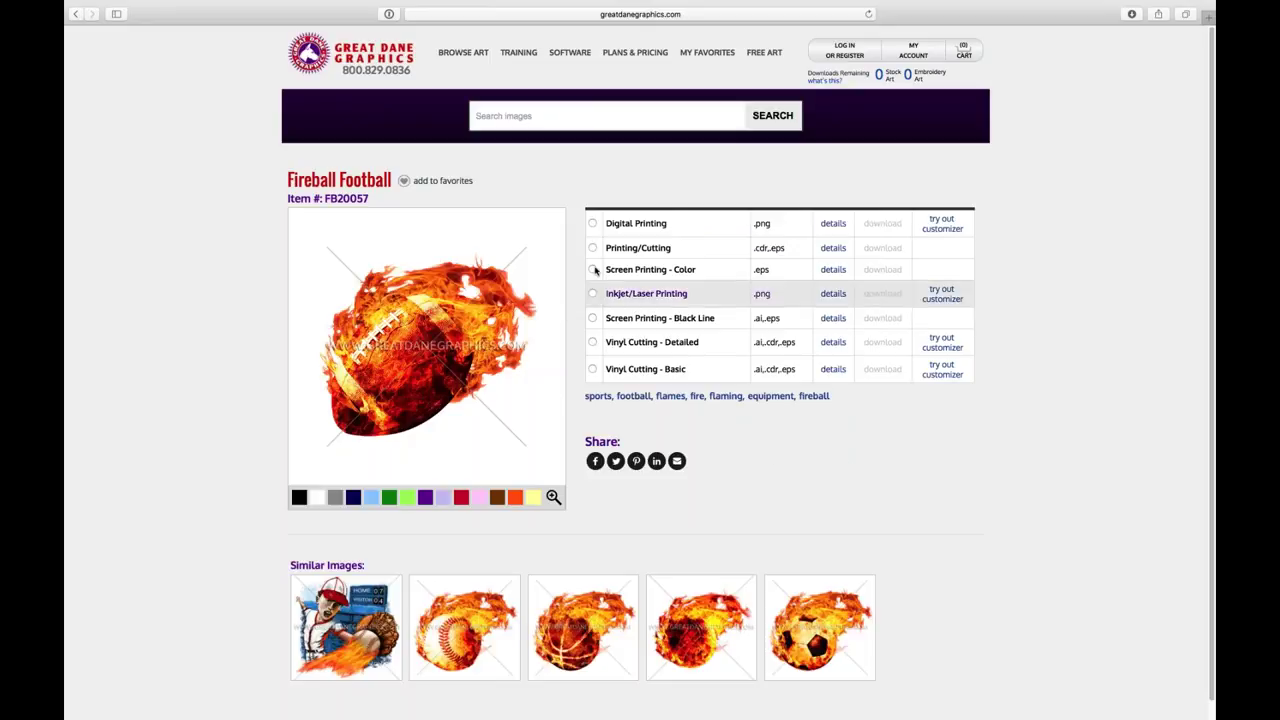
# Preview the Digital Printing and Printing/Cutting versions of Fireball Football, viewing the Printing/Cutting version enlarged before closing it.
pyautogui.click(592, 224)
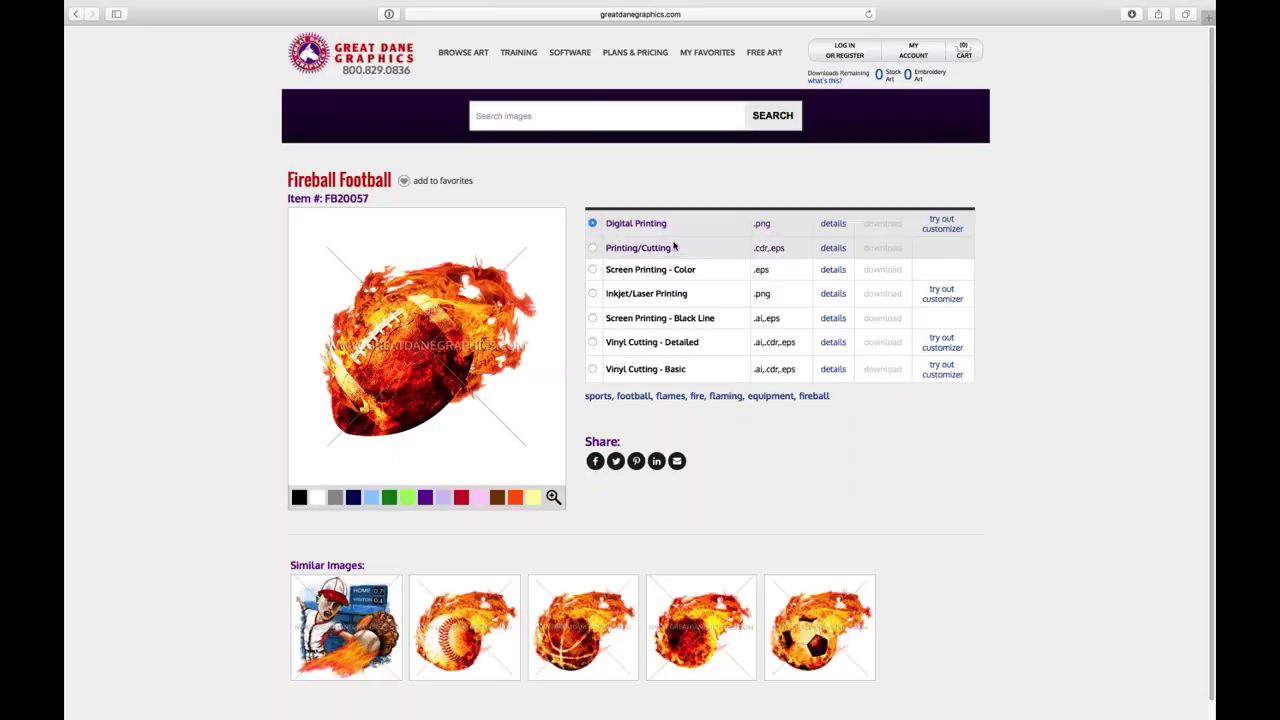
pyautogui.click(592, 248)
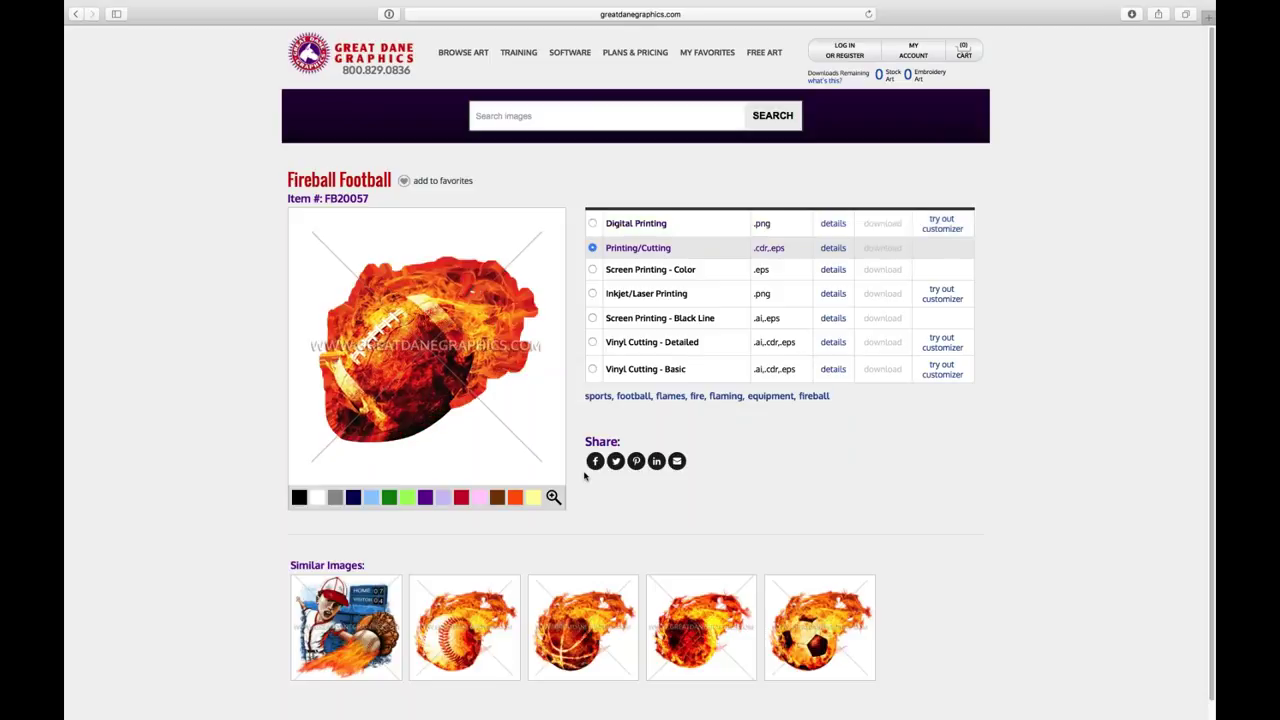
pyautogui.click(553, 497)
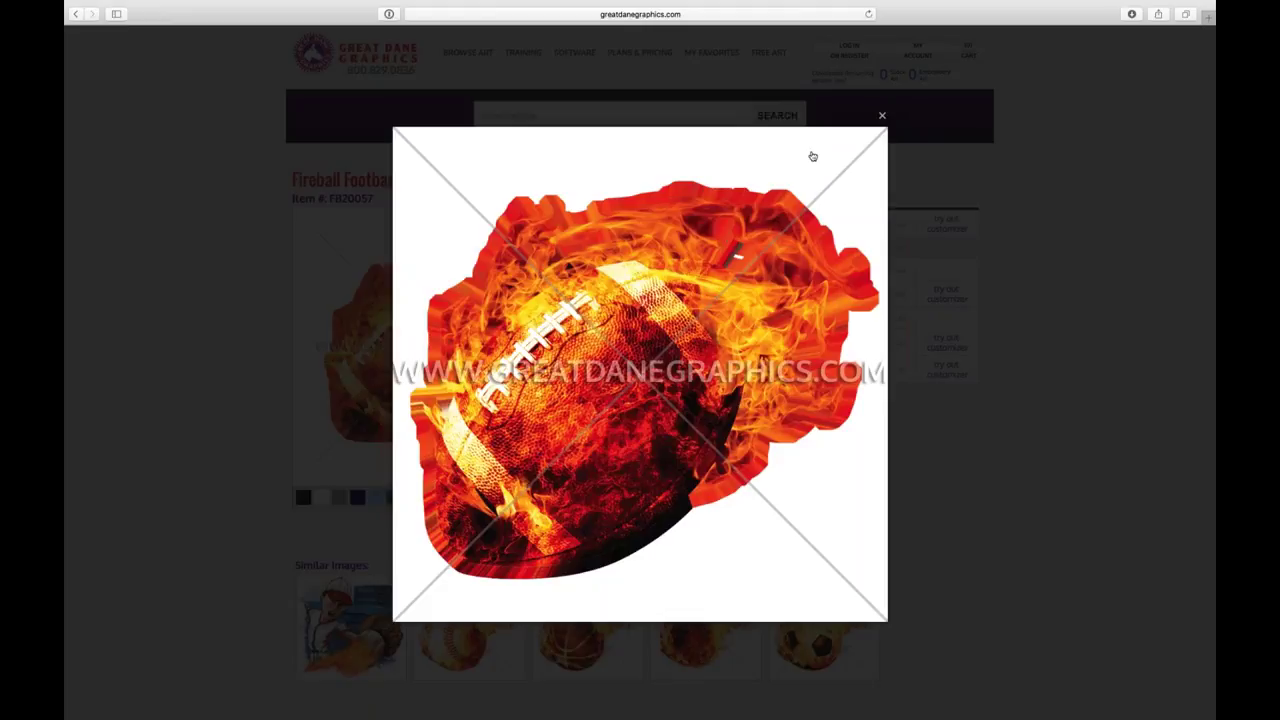
pyautogui.click(882, 115)
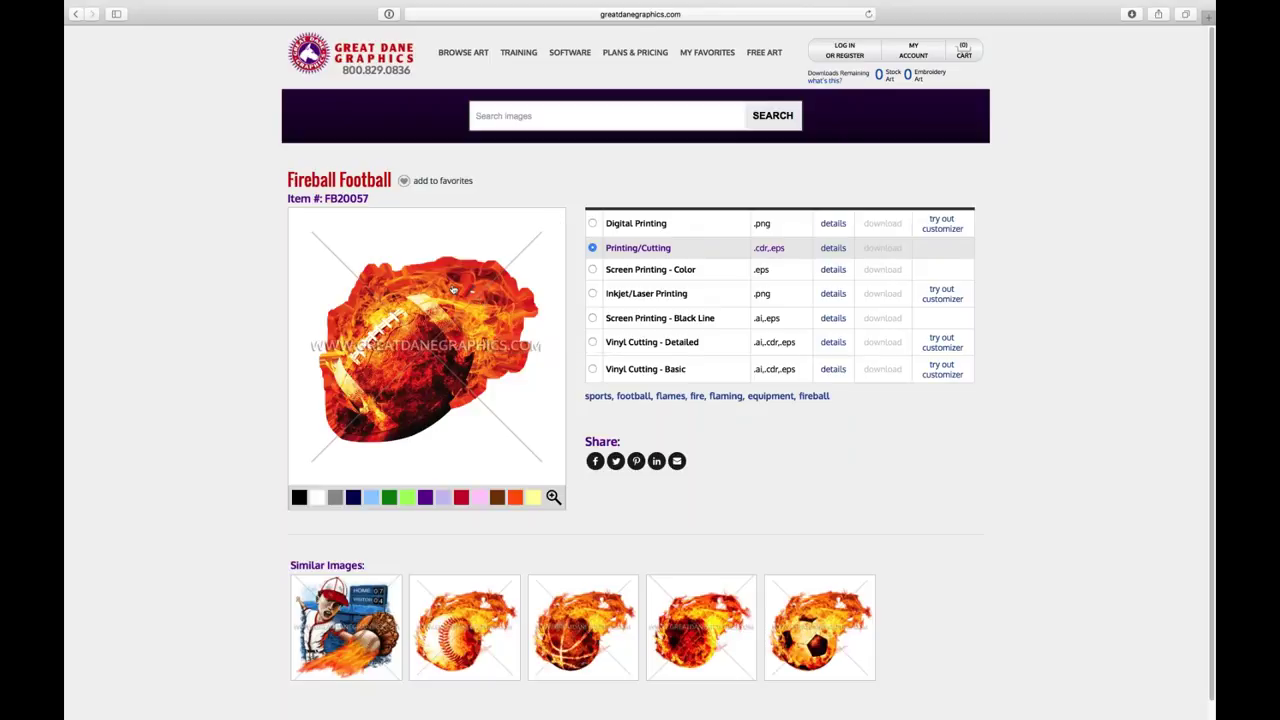
# Preview the Screen Printing - Color version of Fireball Football and examine its file details.
pyautogui.click(592, 270)
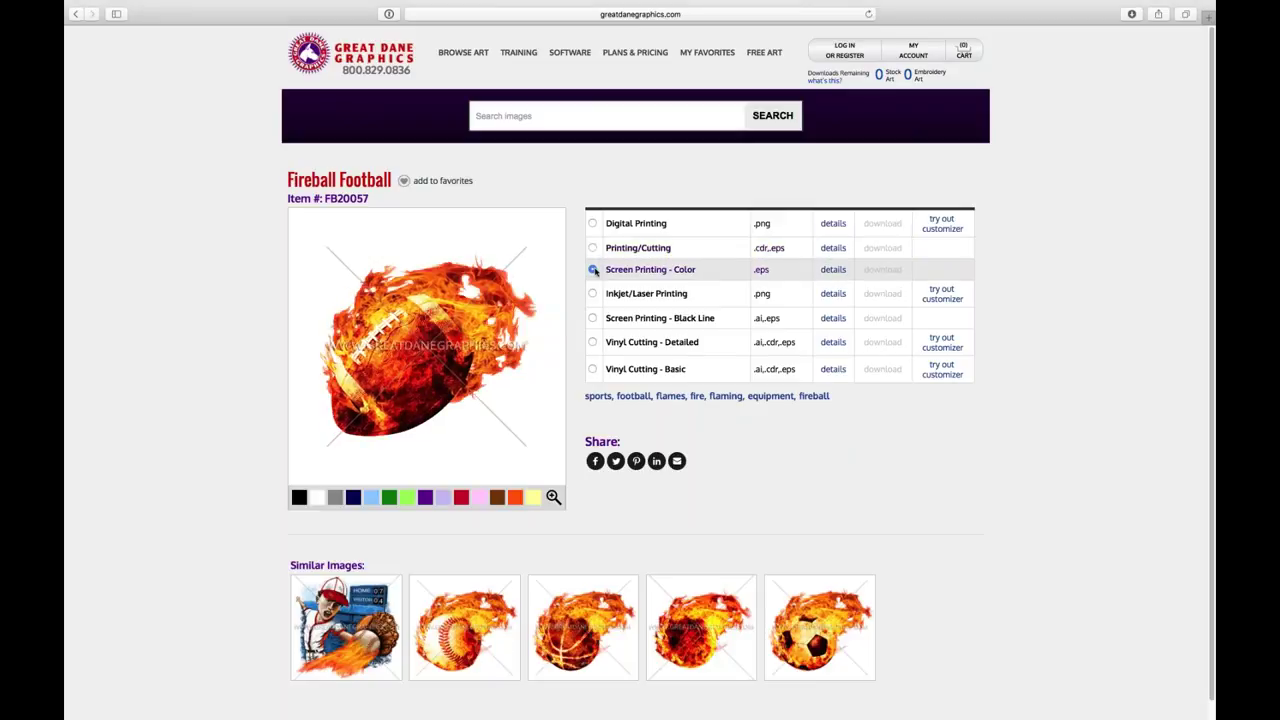
pyautogui.click(833, 269)
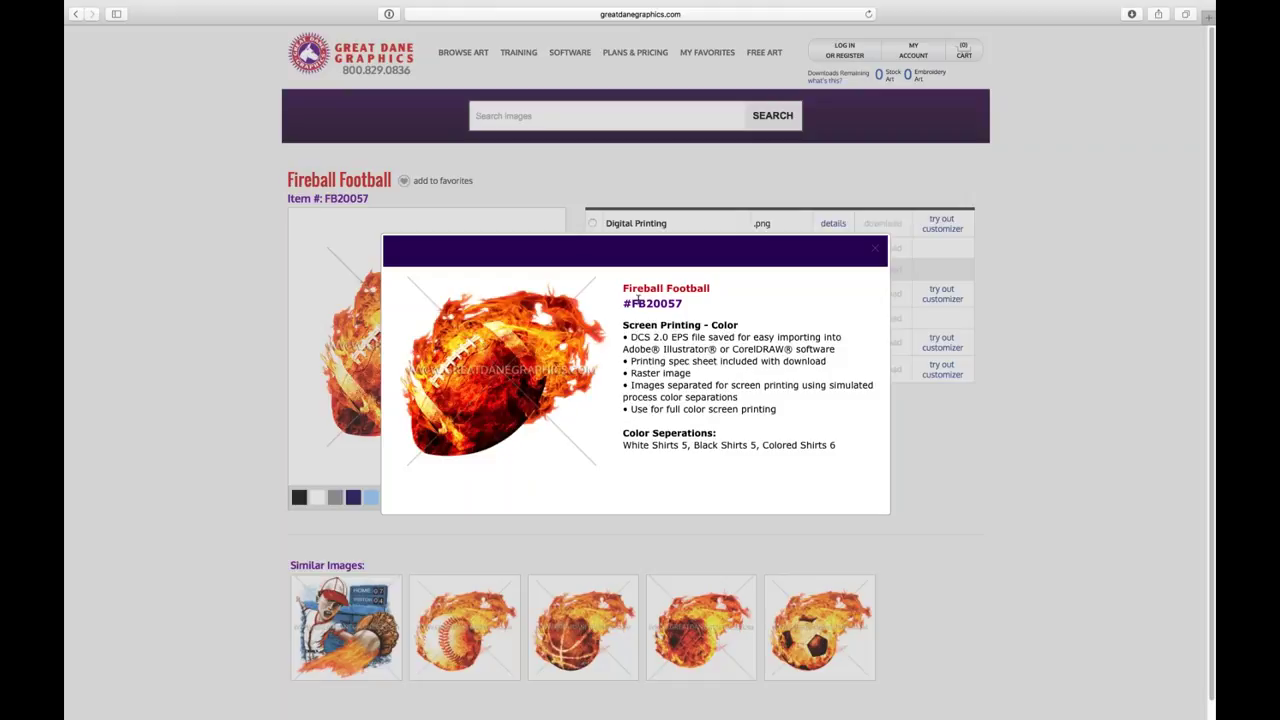
pyautogui.click(875, 251)
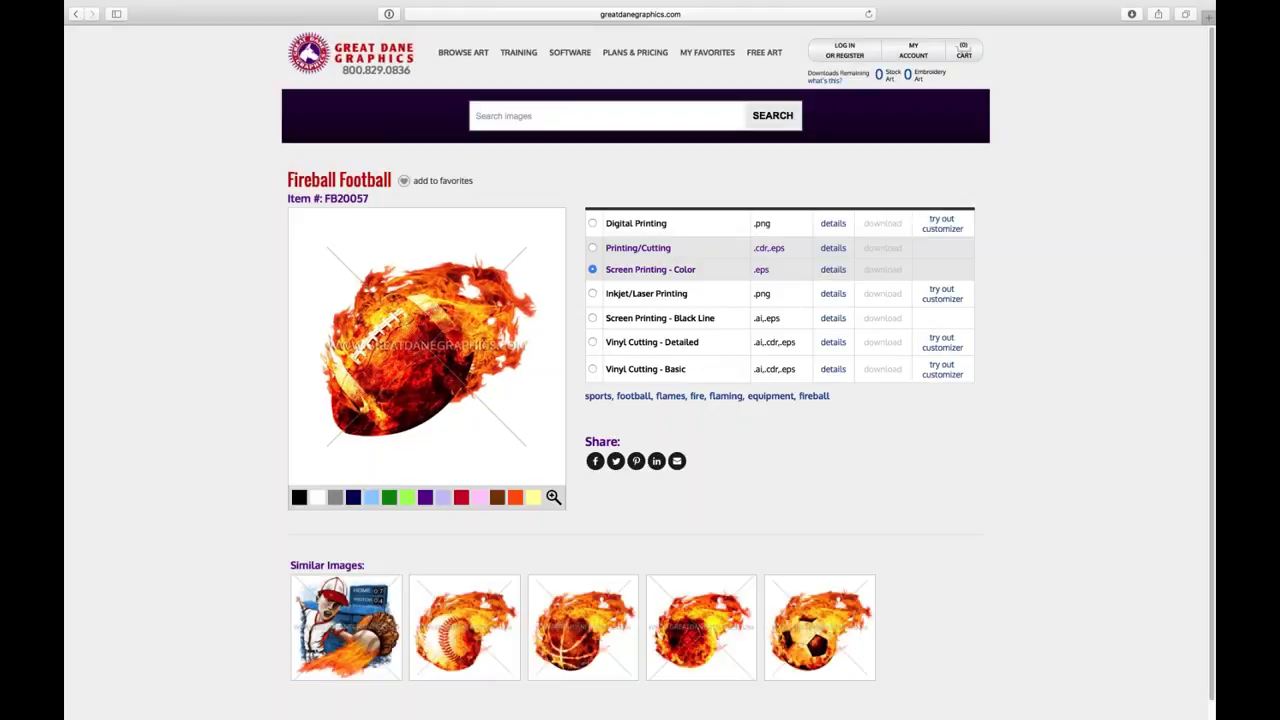
# Preview the Inkjet/Laser, Screen Printing - Black Line, Vinyl Cutting - Detailed and Basic versions, finishing on Digital Printing.
pyautogui.click(592, 294)
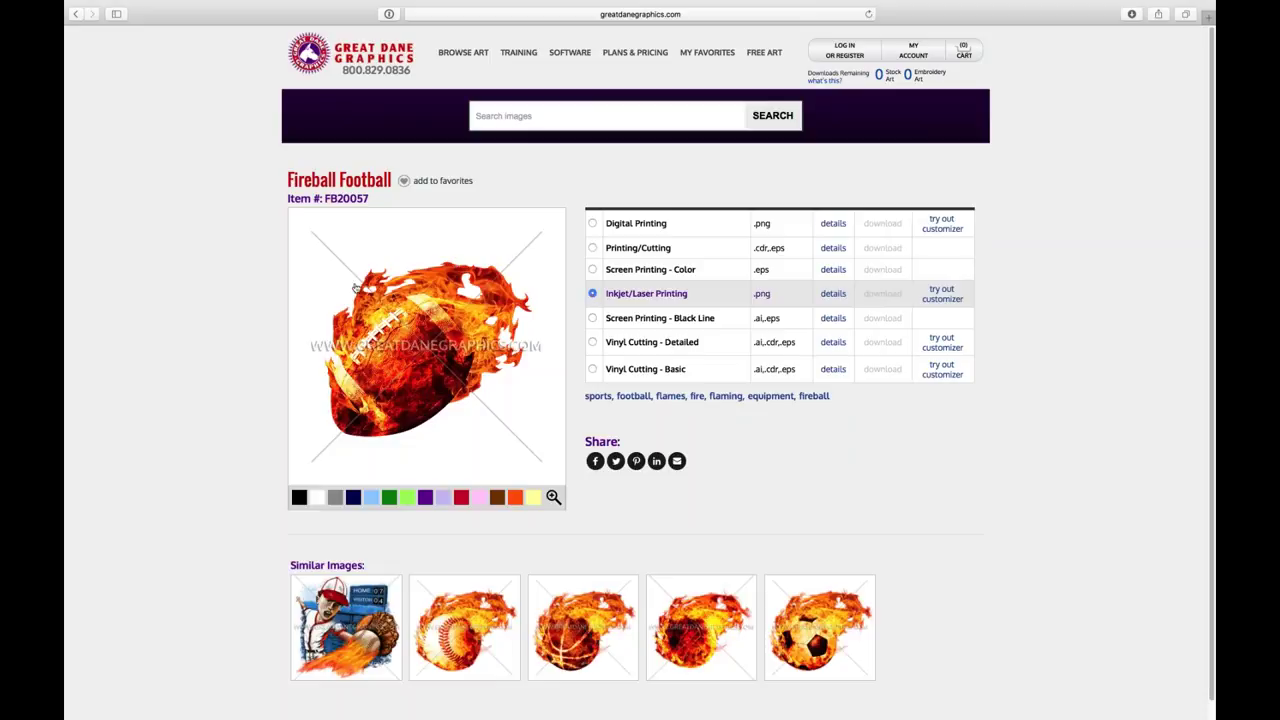
pyautogui.click(592, 318)
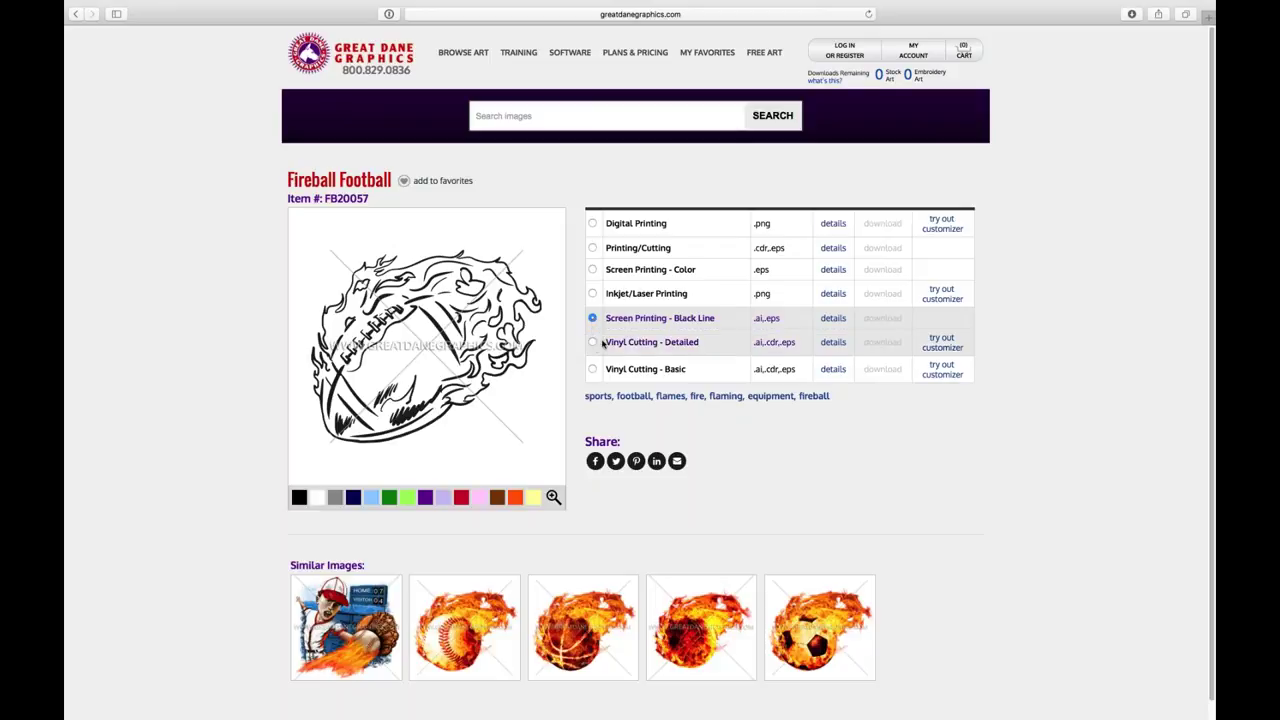
pyautogui.click(614, 342)
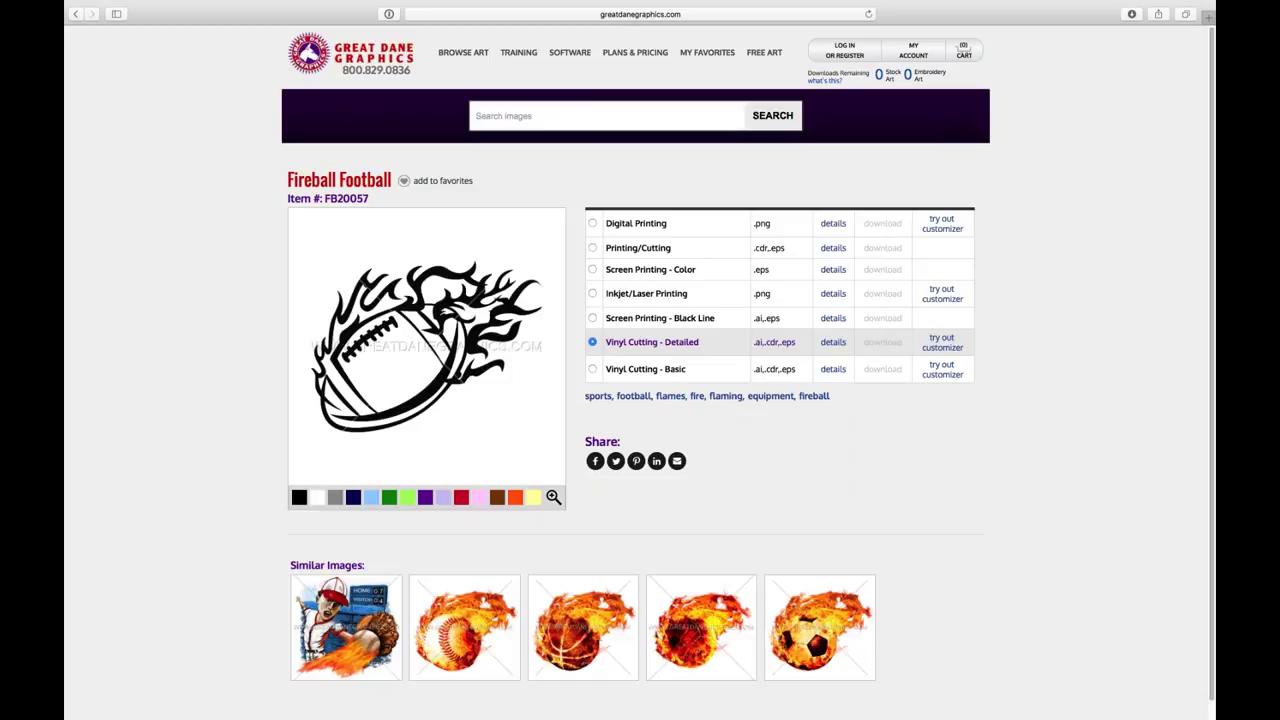
pyautogui.click(592, 369)
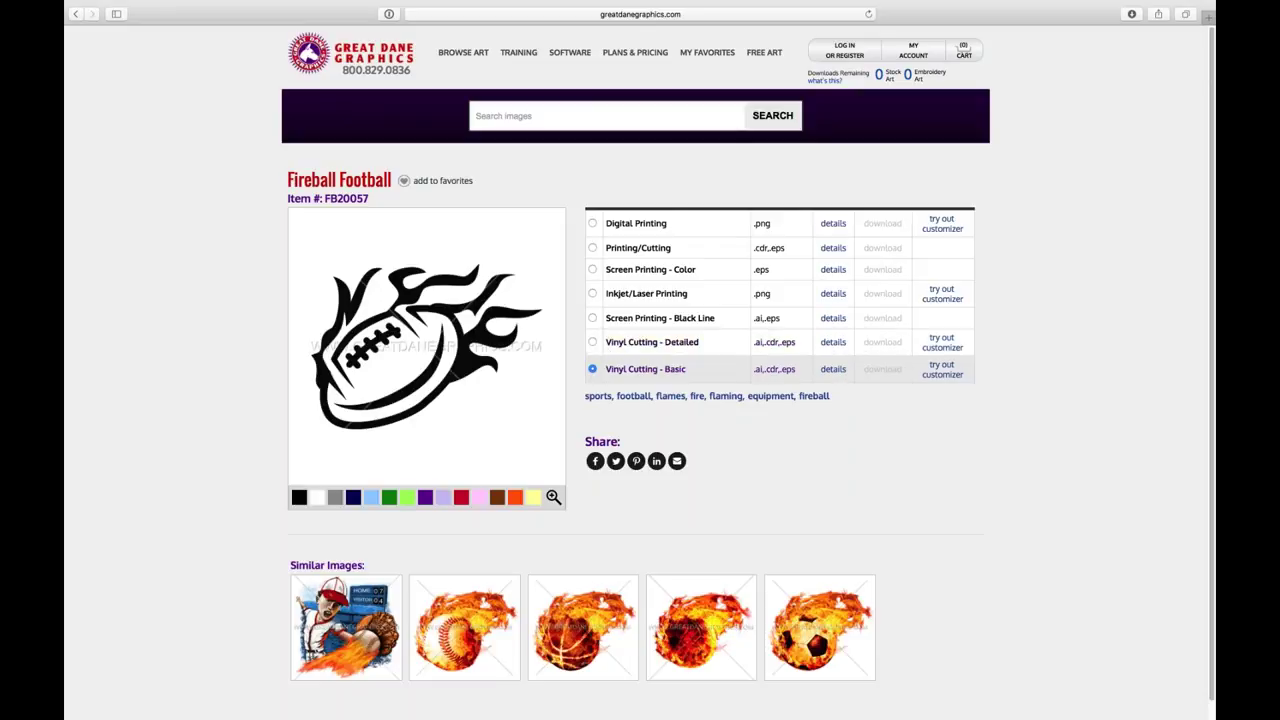
pyautogui.click(592, 224)
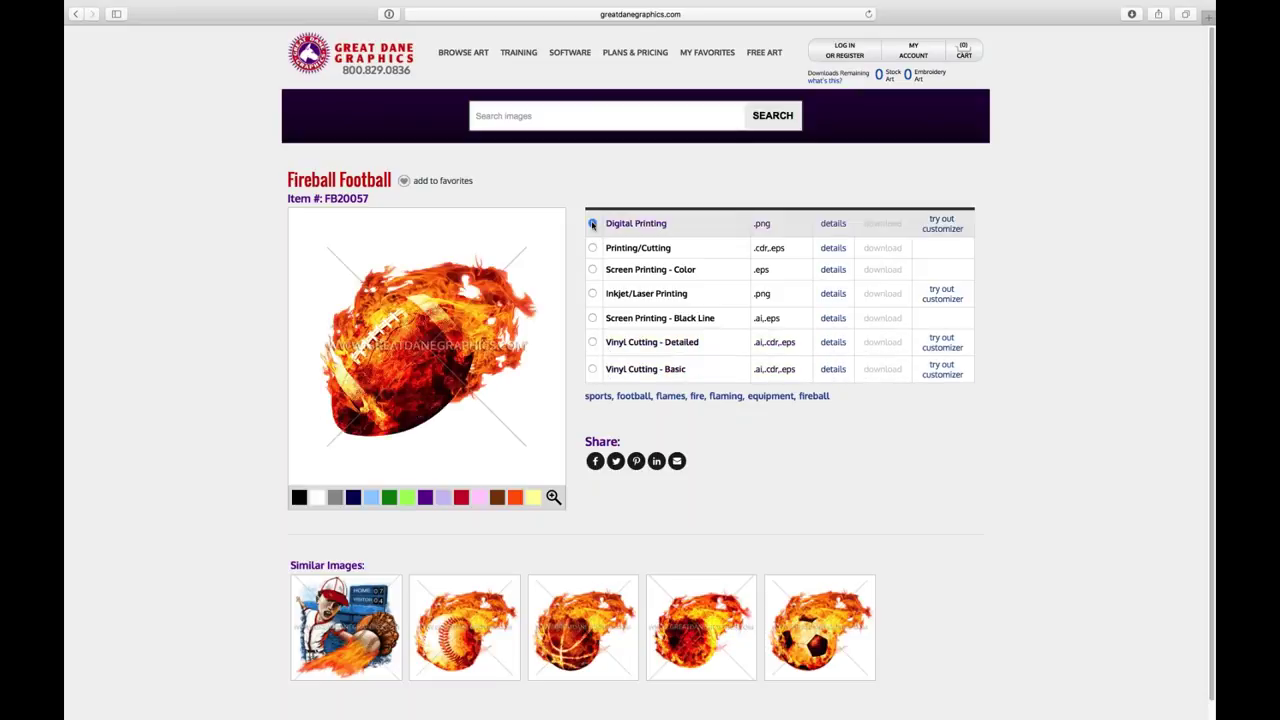
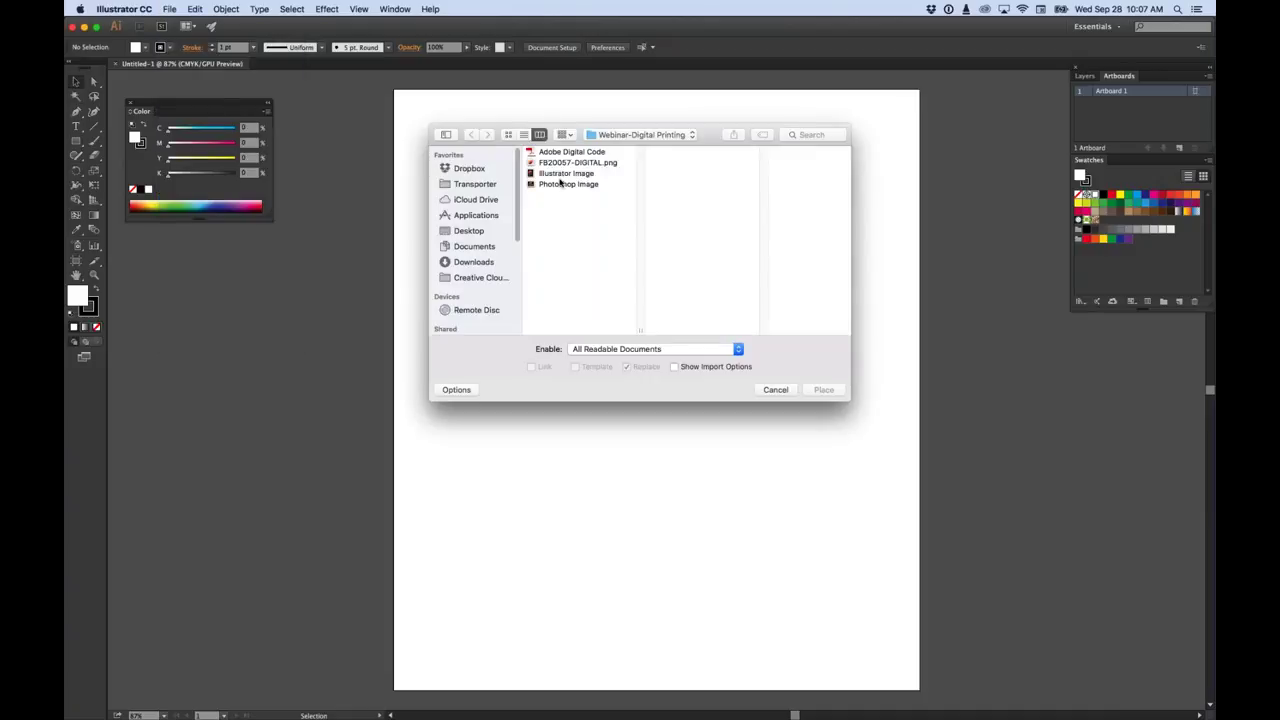
# Place FB20057-DIGITAL.png on the artboard as a linked image.
pyautogui.click(564, 165)
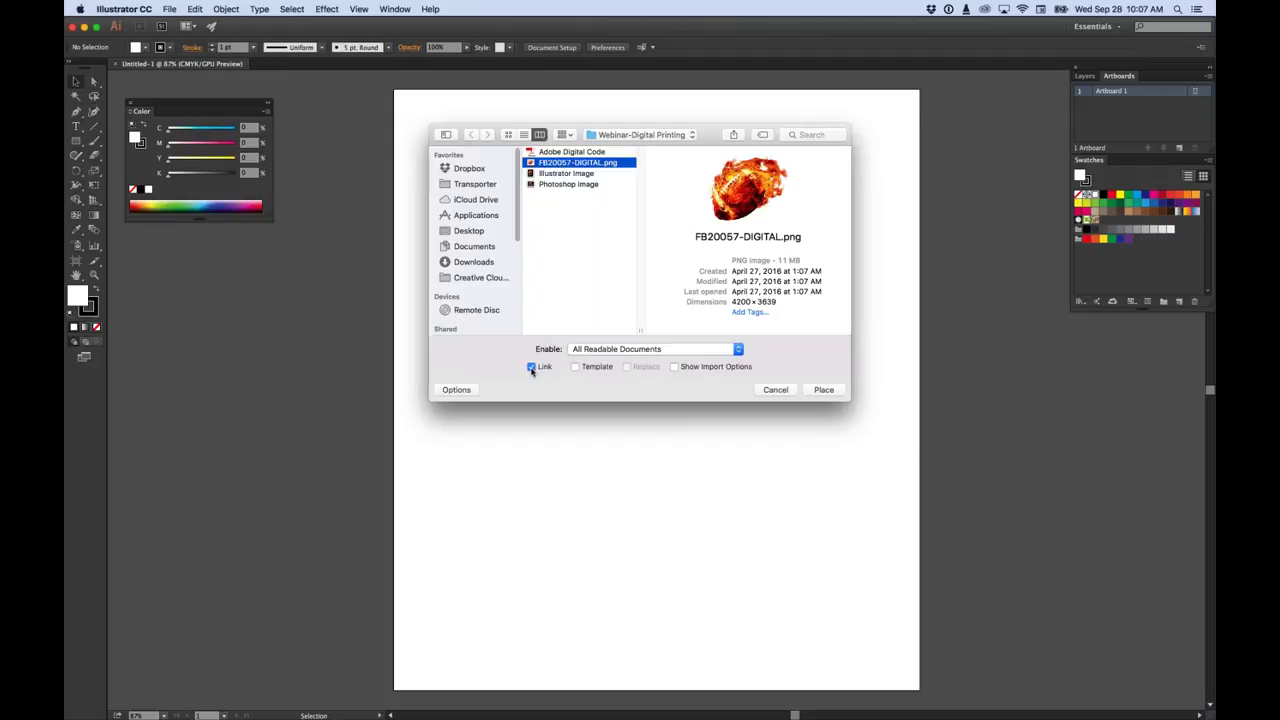
pyautogui.click(836, 392)
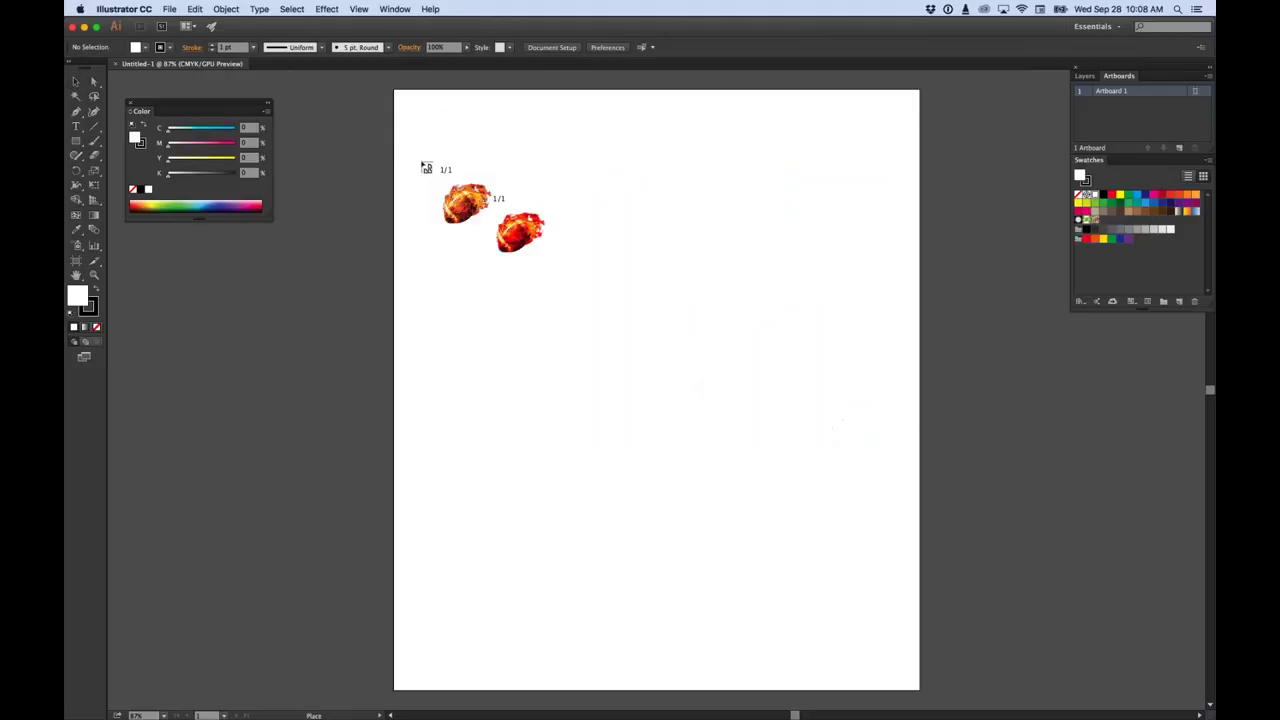
pyautogui.click(412, 150)
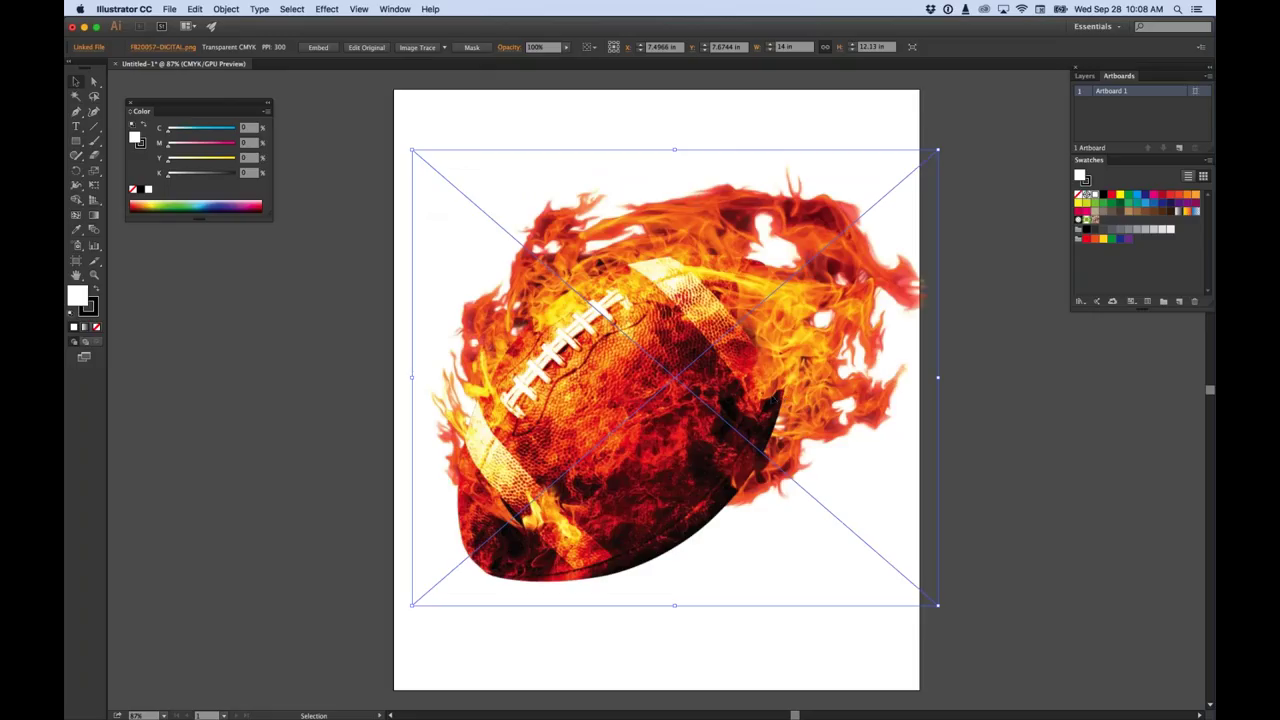
# Scale the football image down to about 10.3 by 8.9 in and position it centrally at the artboard's upper edge.
pyautogui.moveTo(901, 578); pyautogui.dragTo(830, 432)
pyautogui.moveTo(661, 270); pyautogui.dragTo(722, 264)
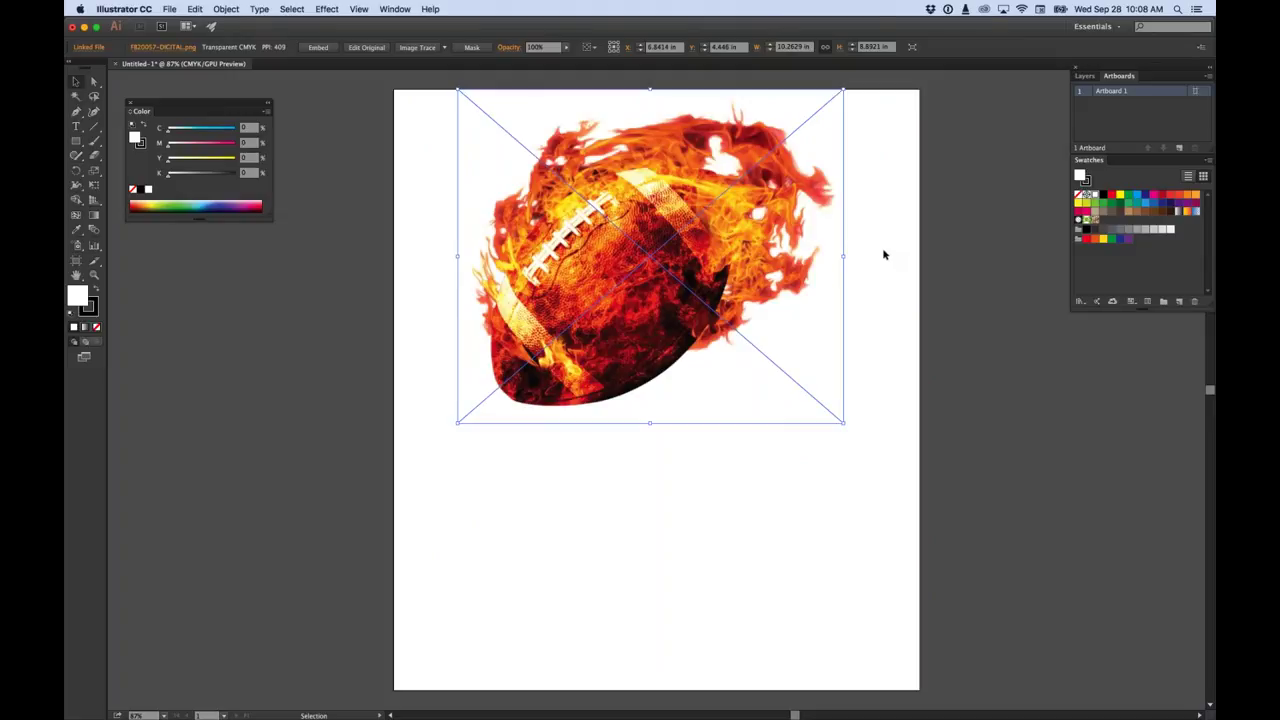
pyautogui.click(371, 158)
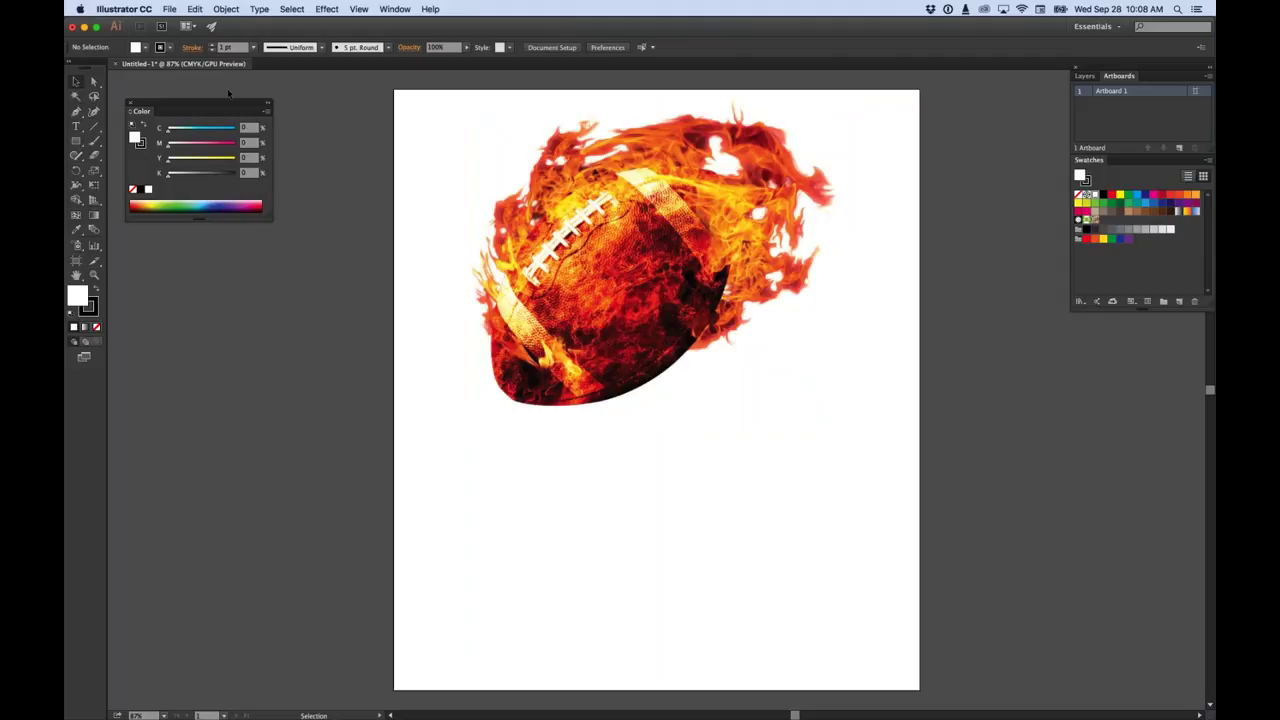
# Switch to Finder and preview the Adobe Digital Code file in the Webinar-Digital Printing folder.
pyautogui.click(124, 9)
pyautogui.click(114, 78)
pyautogui.doubleClick(106, 52)
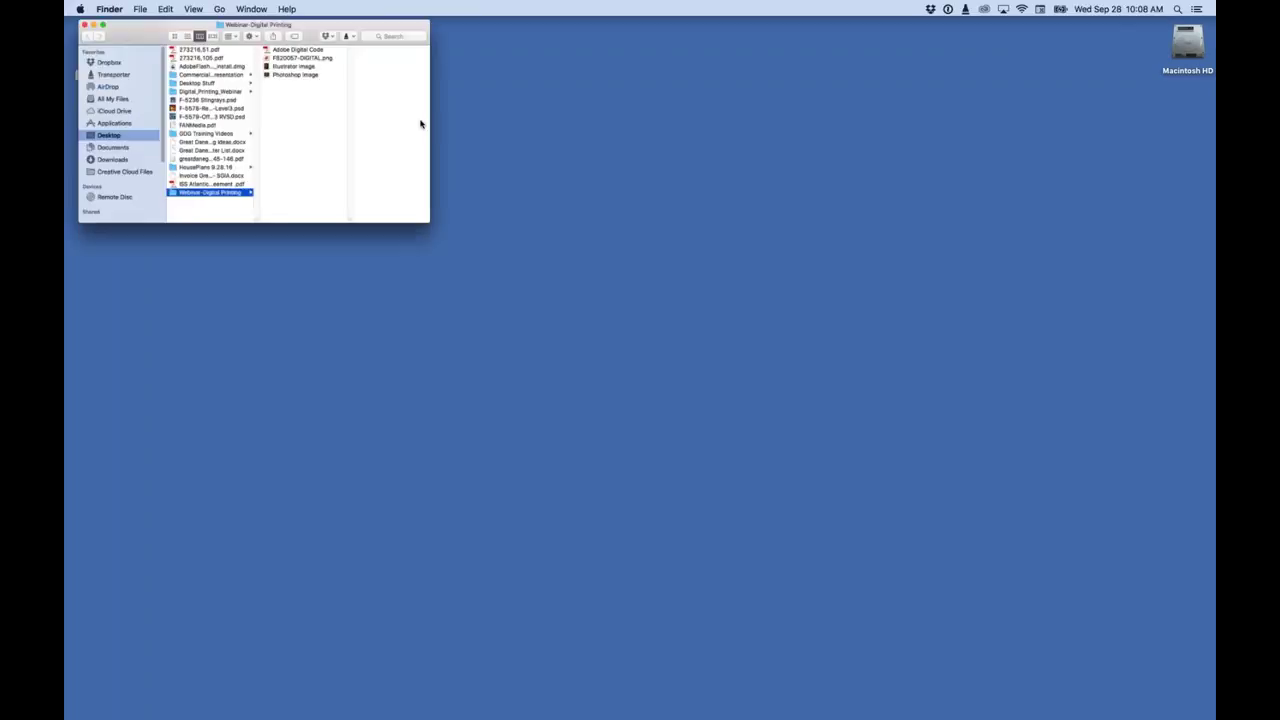
pyautogui.click(330, 57)
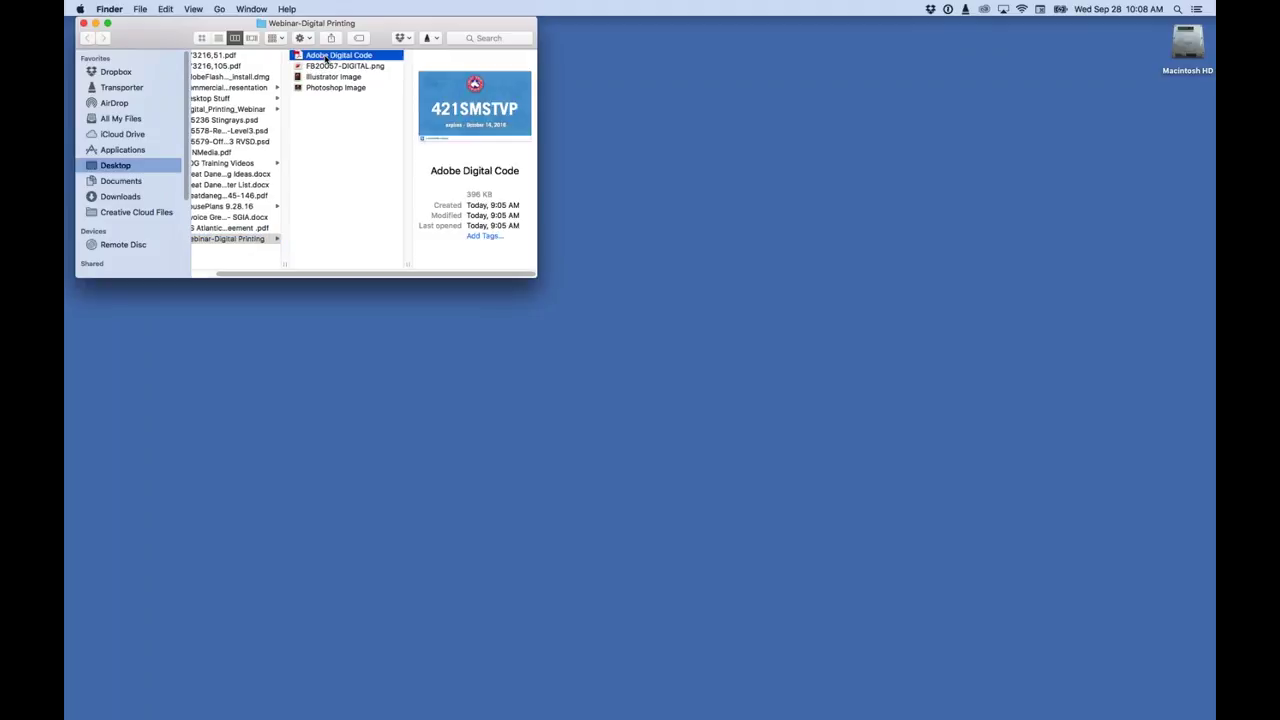
pyautogui.press('space')
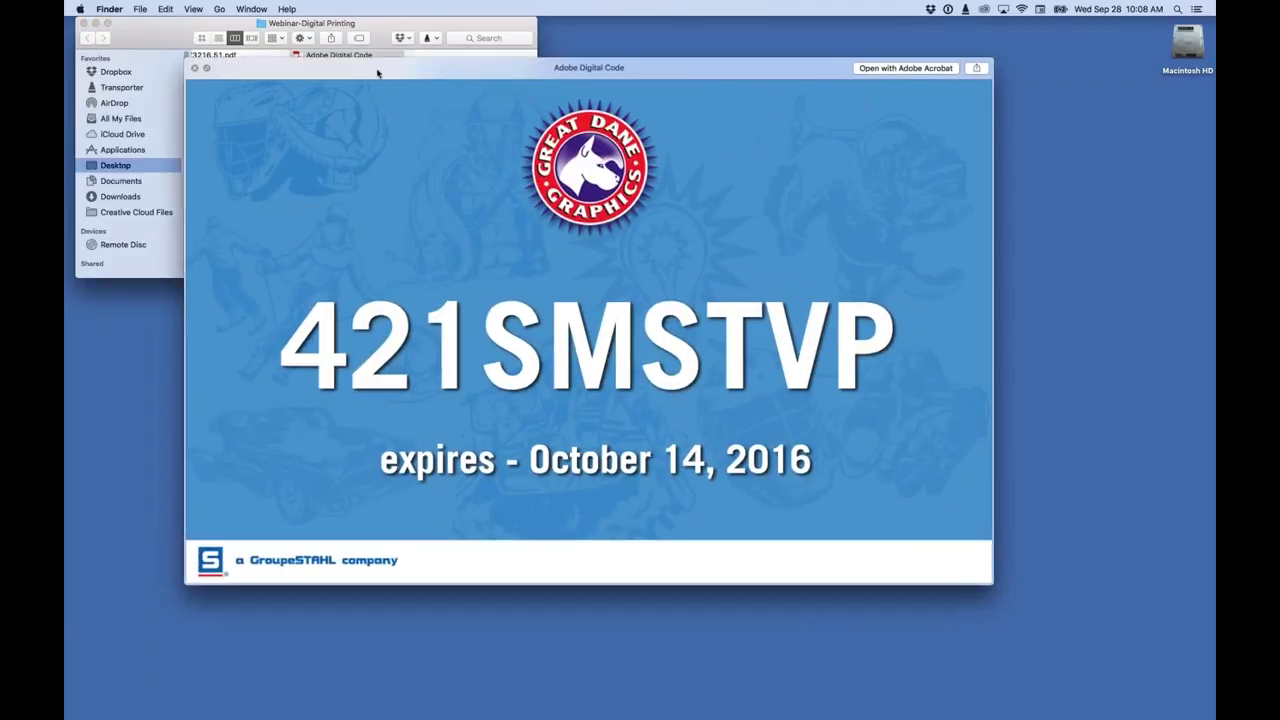
pyautogui.moveTo(378, 73); pyautogui.dragTo(361, 62)
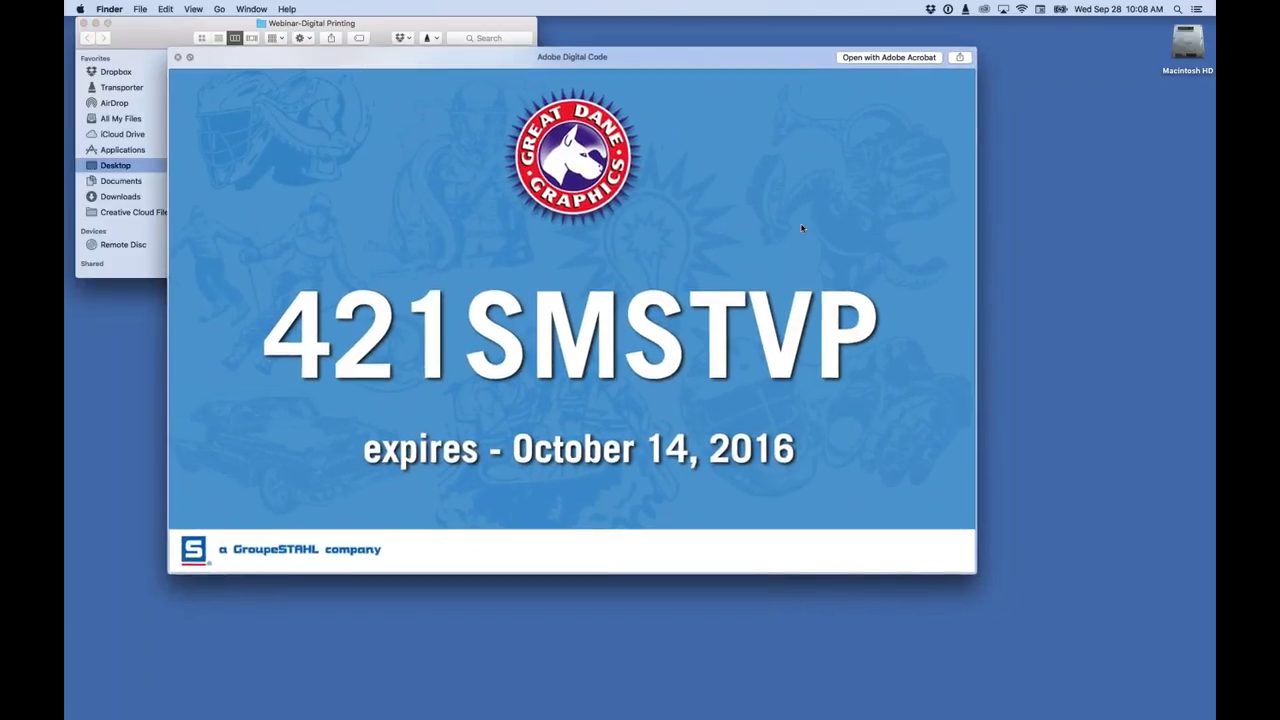
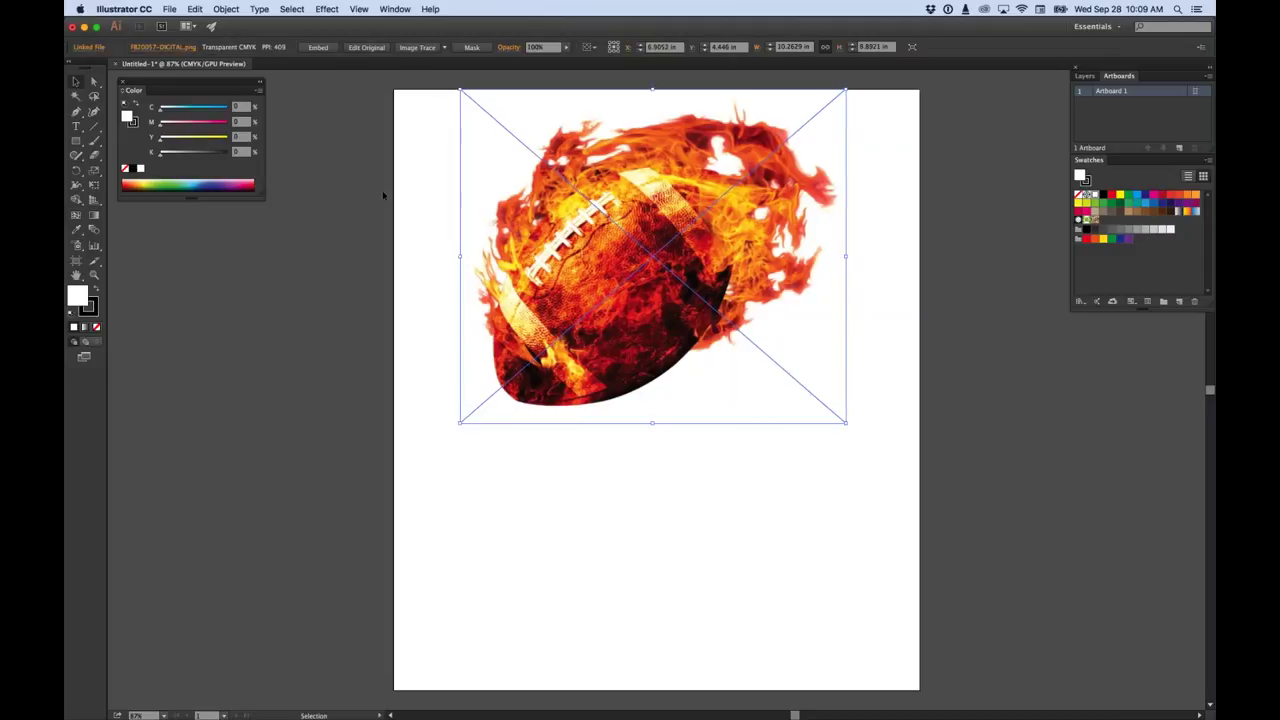
# Add the two-line text "JACKSON HIGH" below the football image.
pyautogui.click(75, 127)
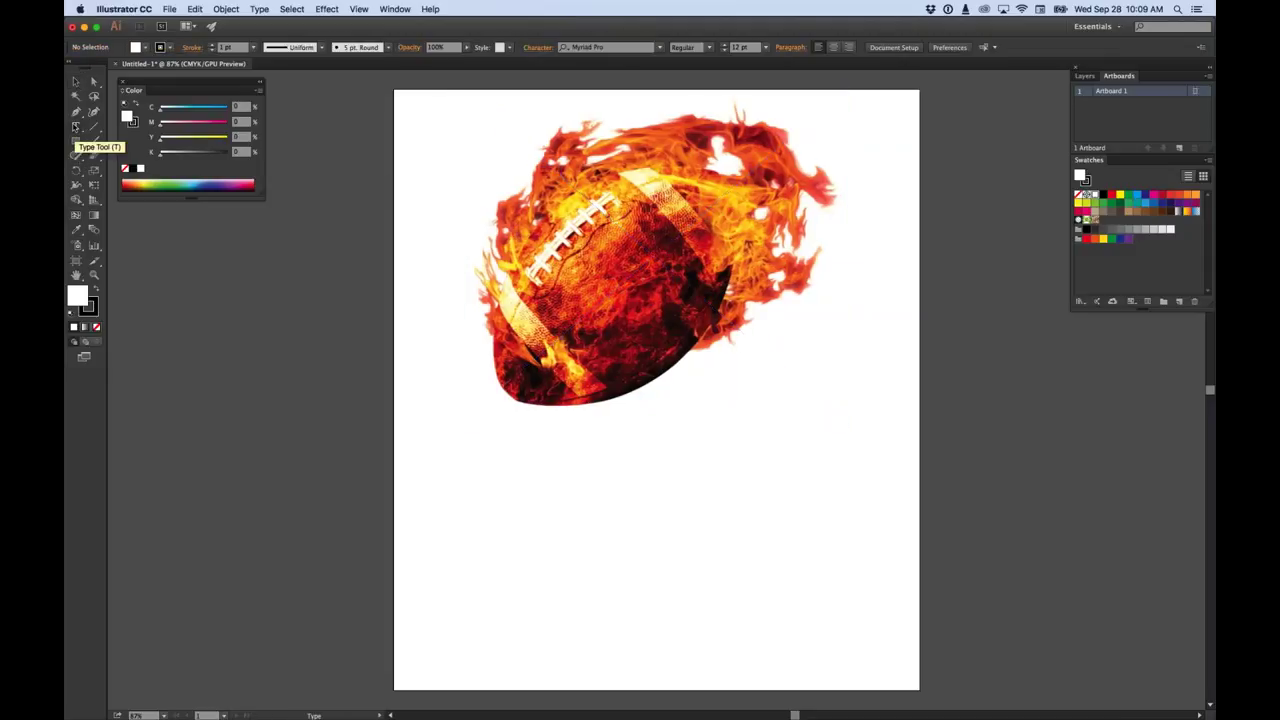
pyautogui.click(704, 539)
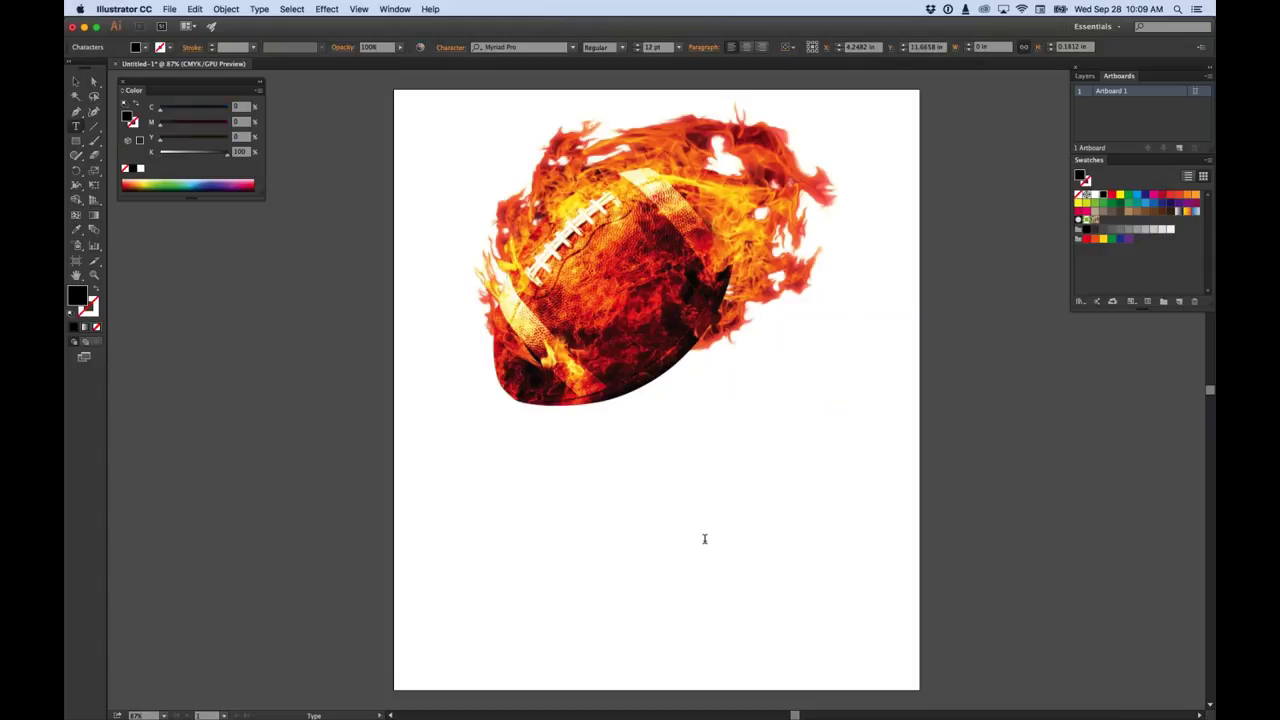
pyautogui.write('JACKSON')
pyautogui.click(76, 80)
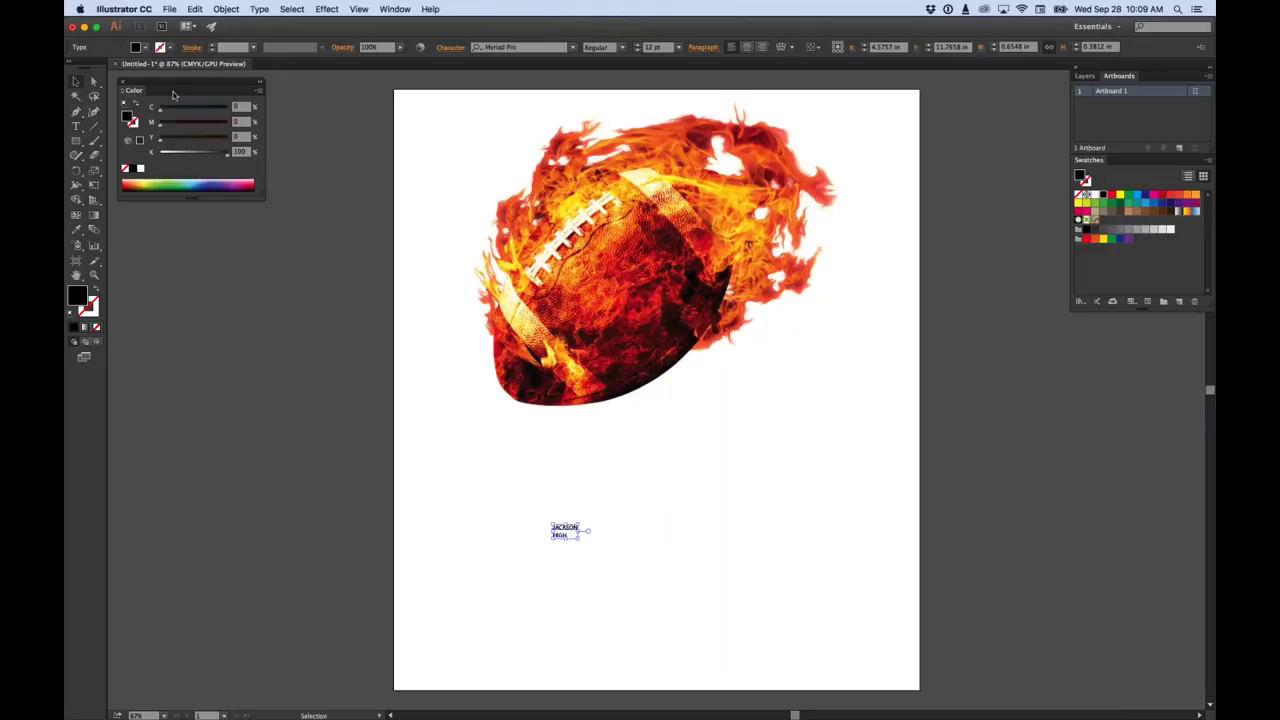
# Enlarge the JACKSON HIGH text to about 11 by 6.4 in and position it directly beneath the football.
pyautogui.moveTo(579, 538); pyautogui.dragTo(811, 674)
pyautogui.moveTo(759, 623); pyautogui.dragTo(638, 553)
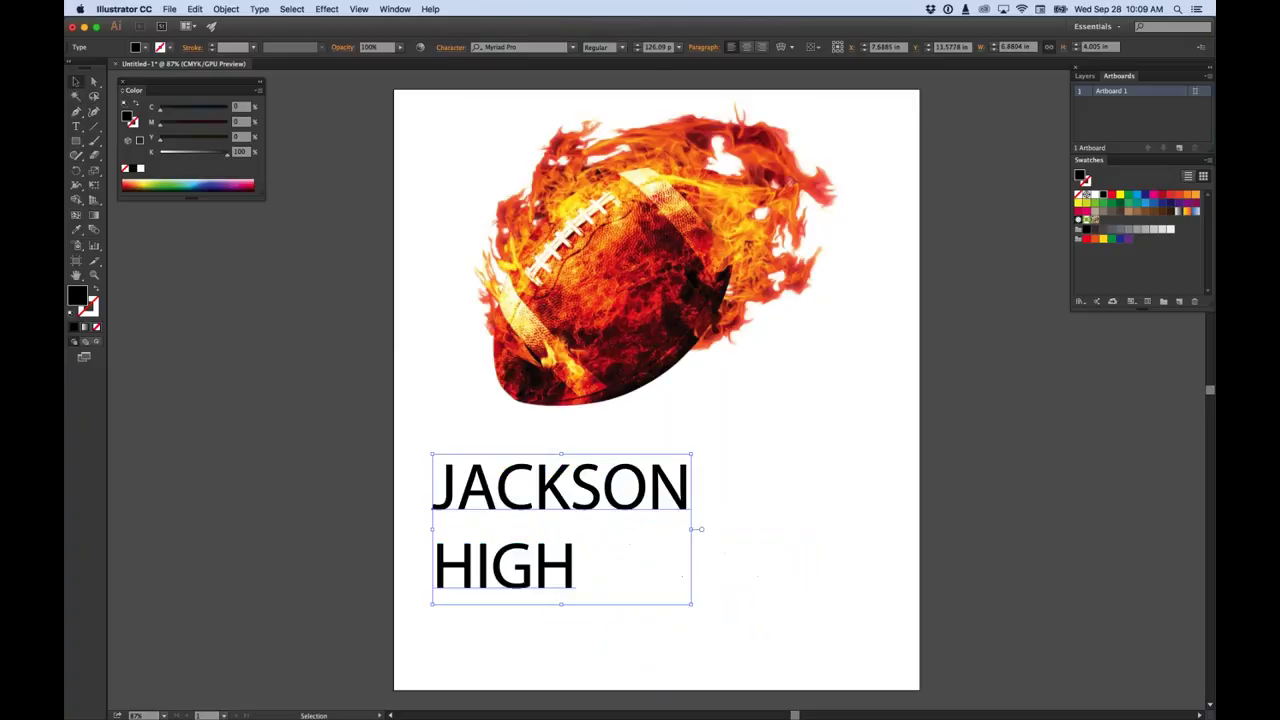
pyautogui.moveTo(691, 456); pyautogui.dragTo(862, 362)
pyautogui.moveTo(700, 415); pyautogui.dragTo(721, 468)
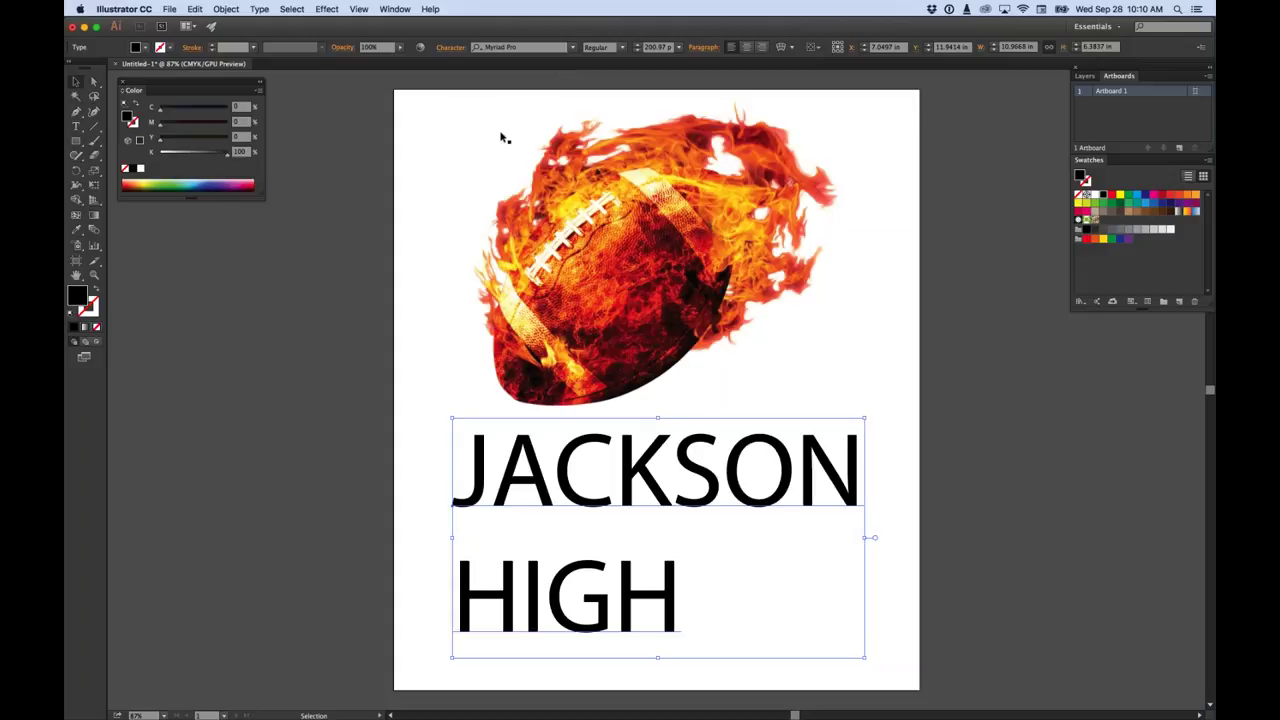
pyautogui.click(75, 115)
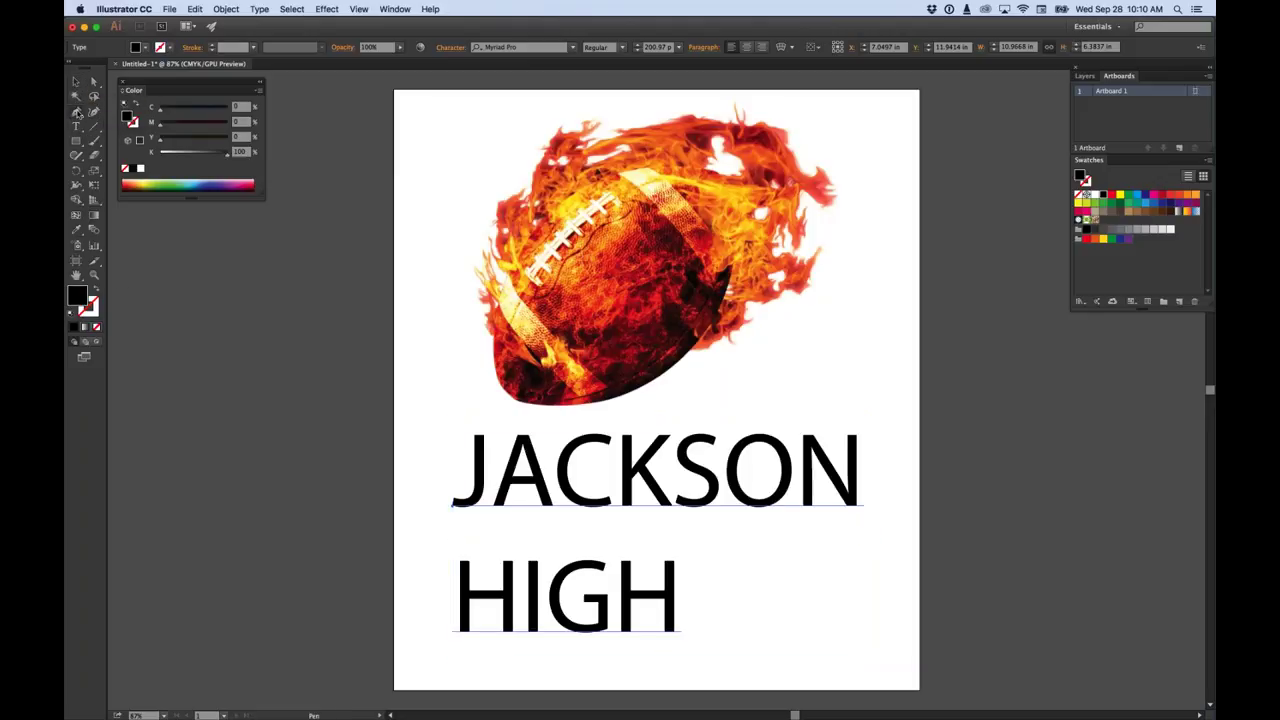
pyautogui.click(77, 126)
pyautogui.click(75, 81)
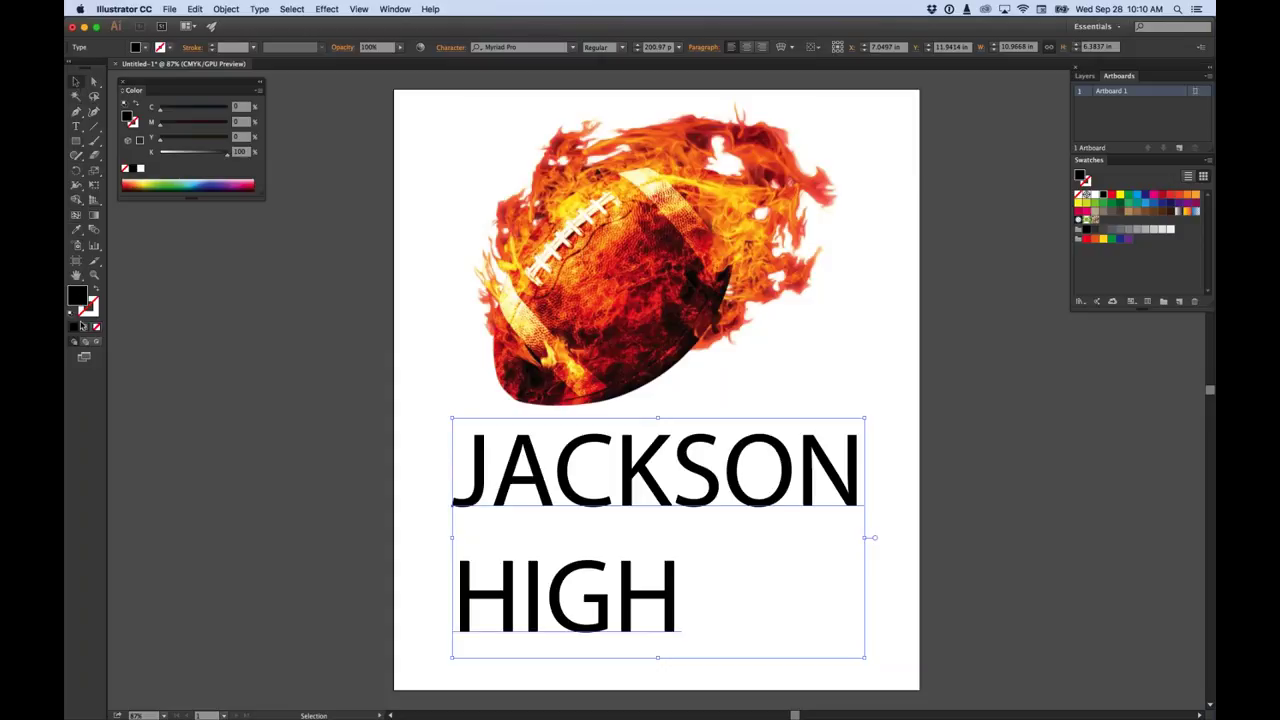
pyautogui.click(94, 157)
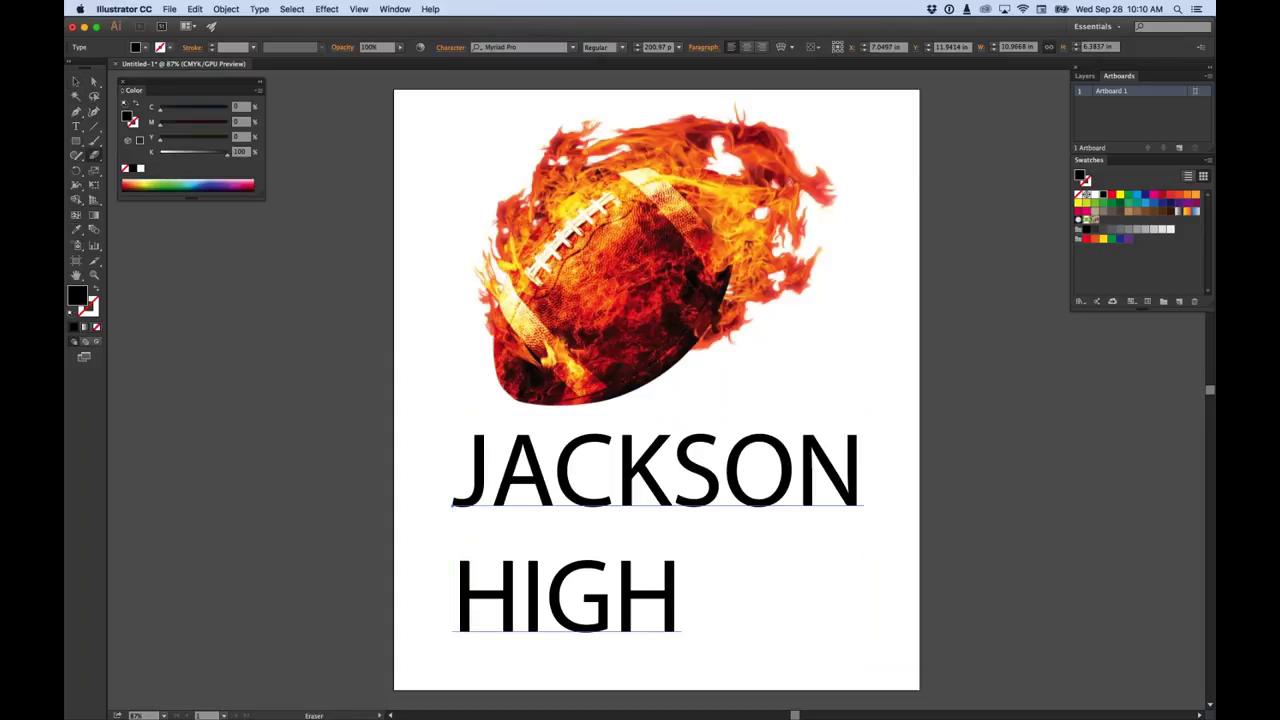
pyautogui.press('v')
pyautogui.click(349, 133)
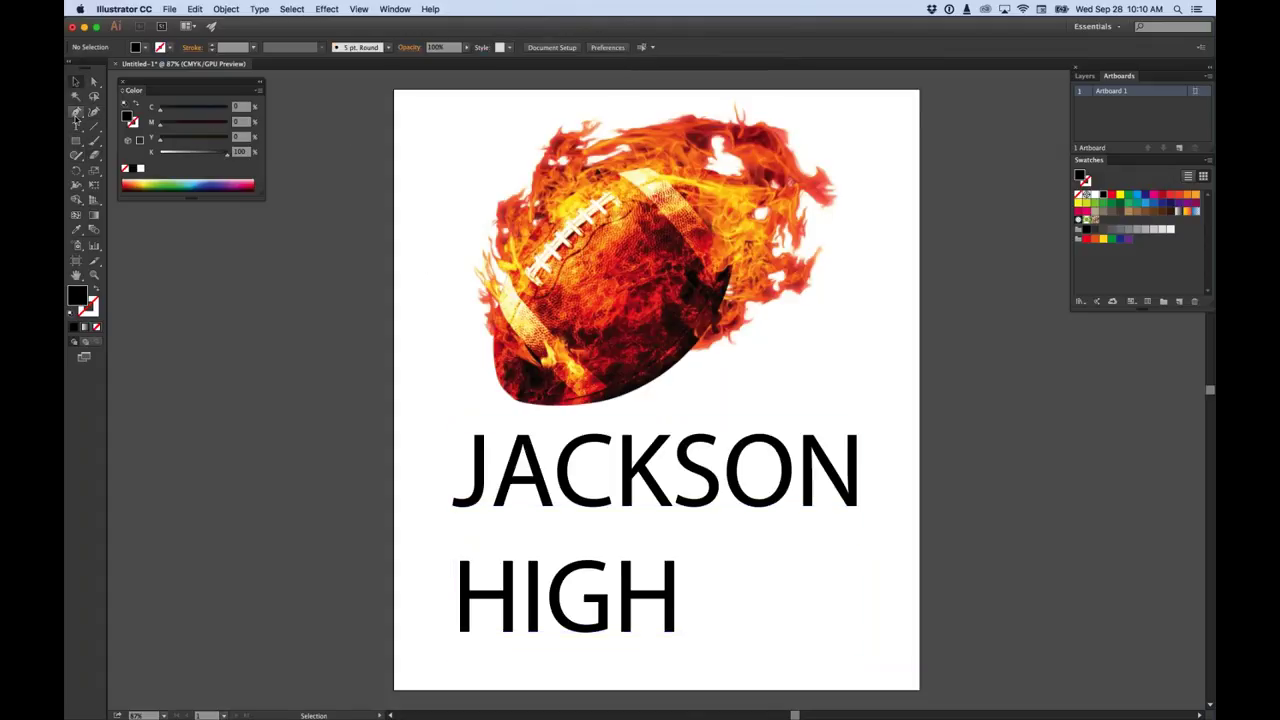
# Draw a black rectangle about 1.4 by 1.4 in at the artboard's upper-left corner and delete it.
pyautogui.click(75, 142)
pyautogui.moveTo(406, 113); pyautogui.dragTo(457, 164)
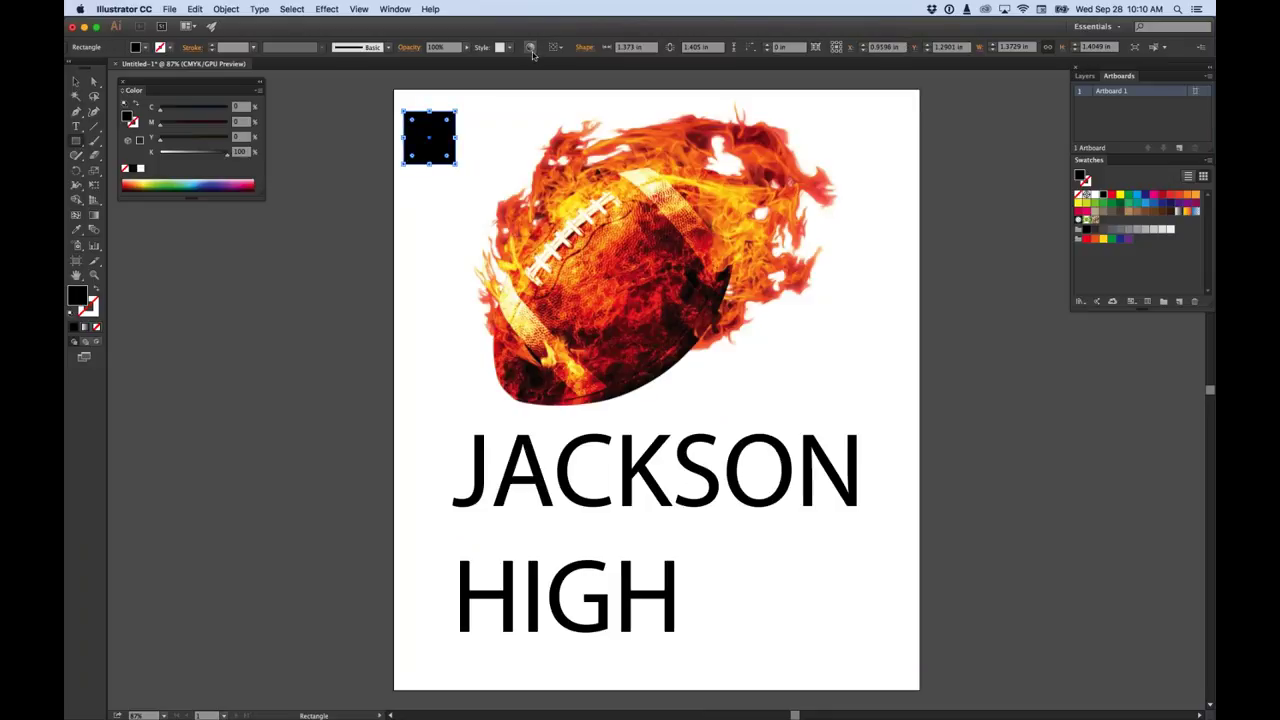
pyautogui.click(79, 146)
pyautogui.press('v')
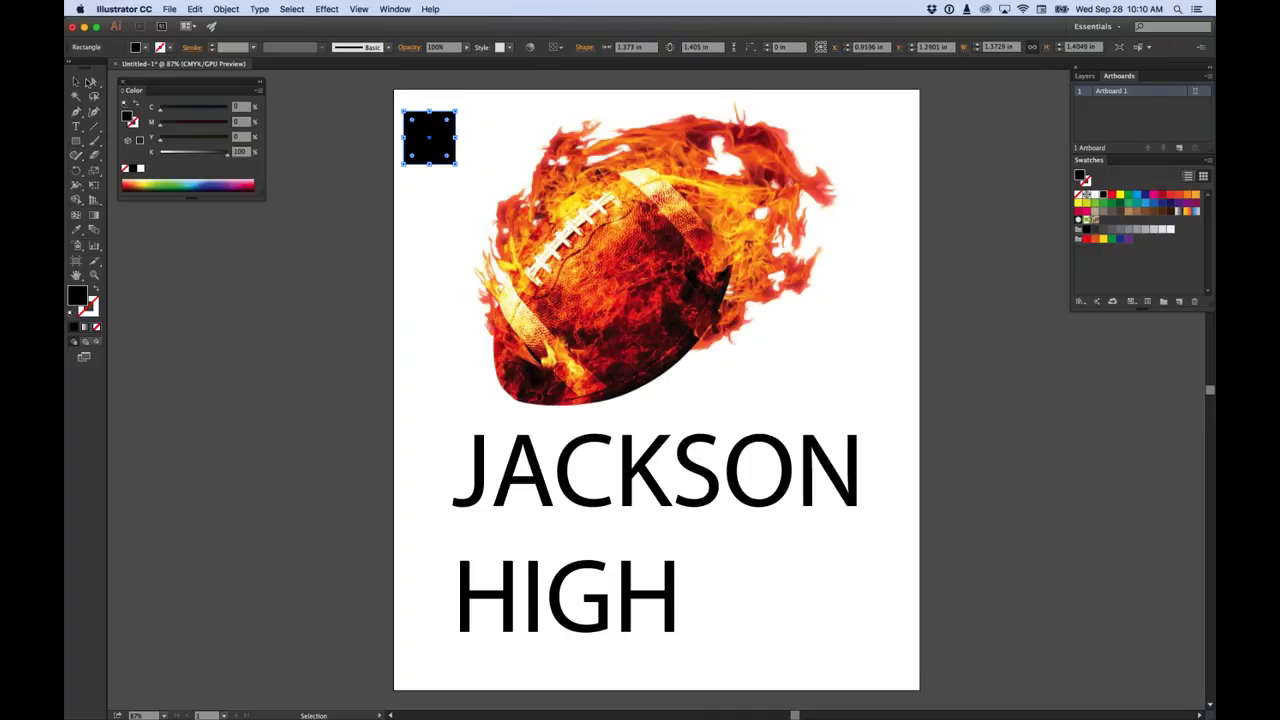
pyautogui.press('Delete')
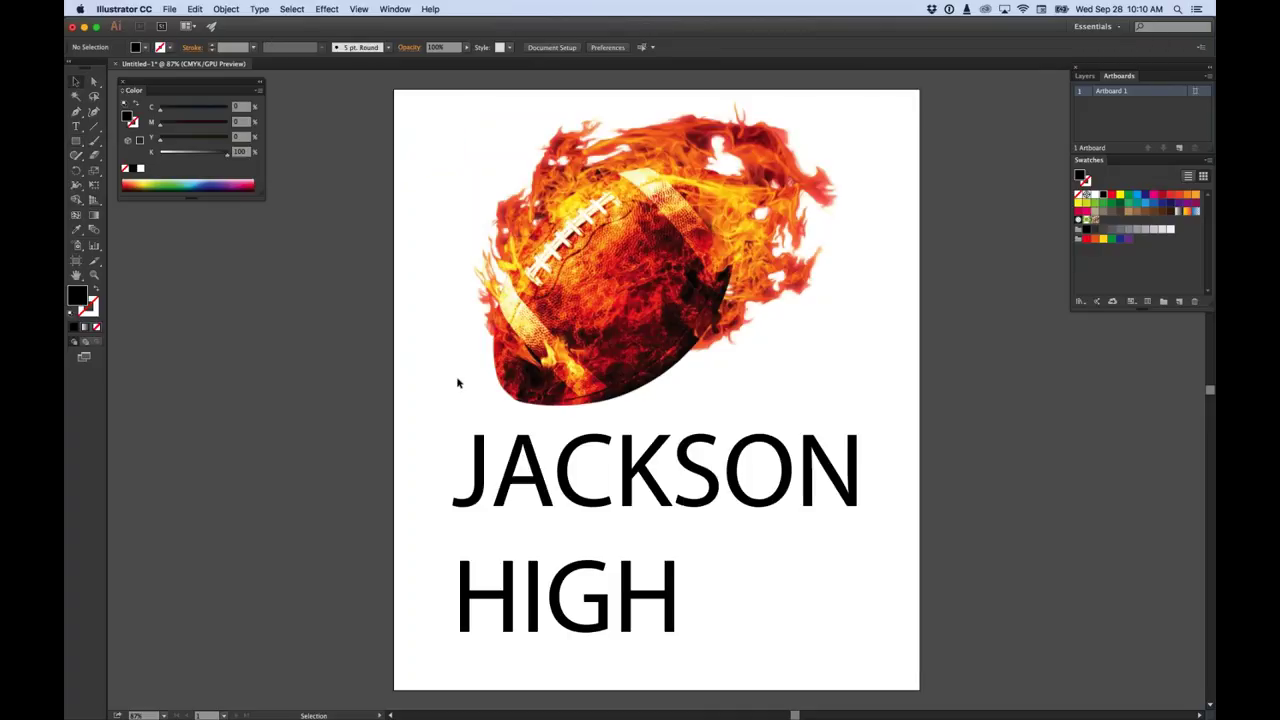
# Try centered alignment on the JACKSON HIGH text, settle on right alignment, and move the text back beneath the football.
pyautogui.click(470, 470)
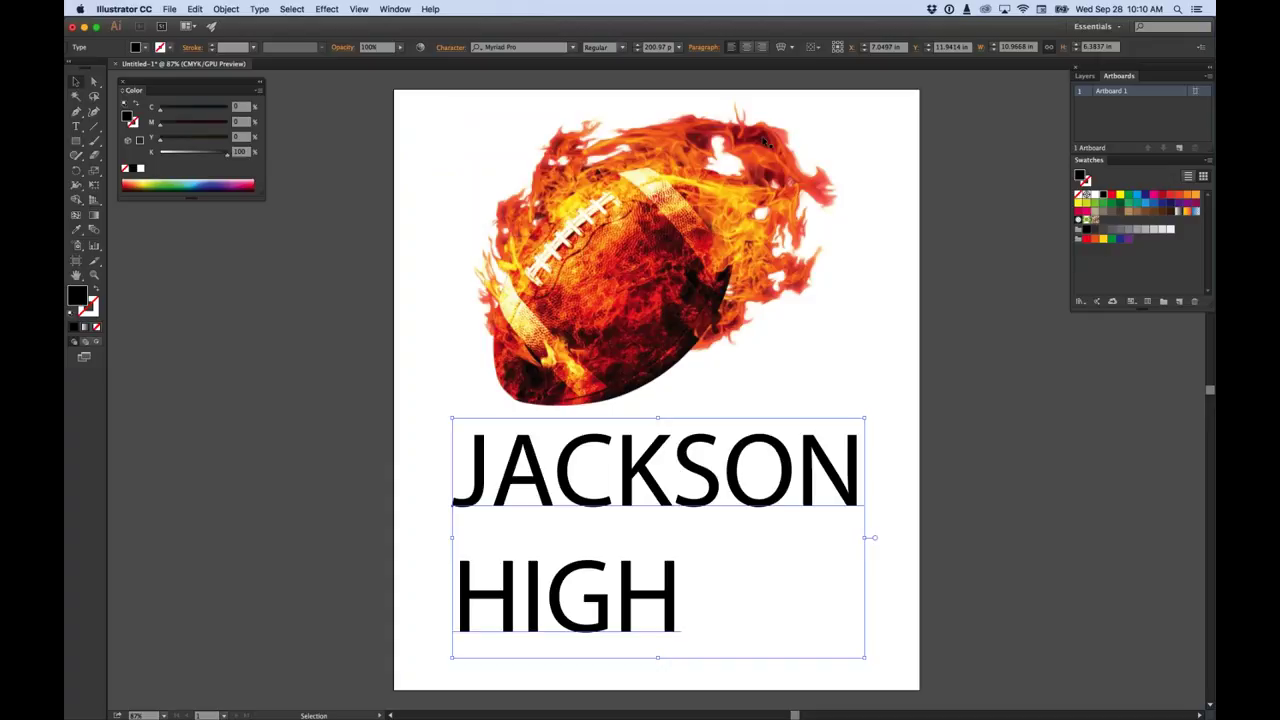
pyautogui.click(749, 49)
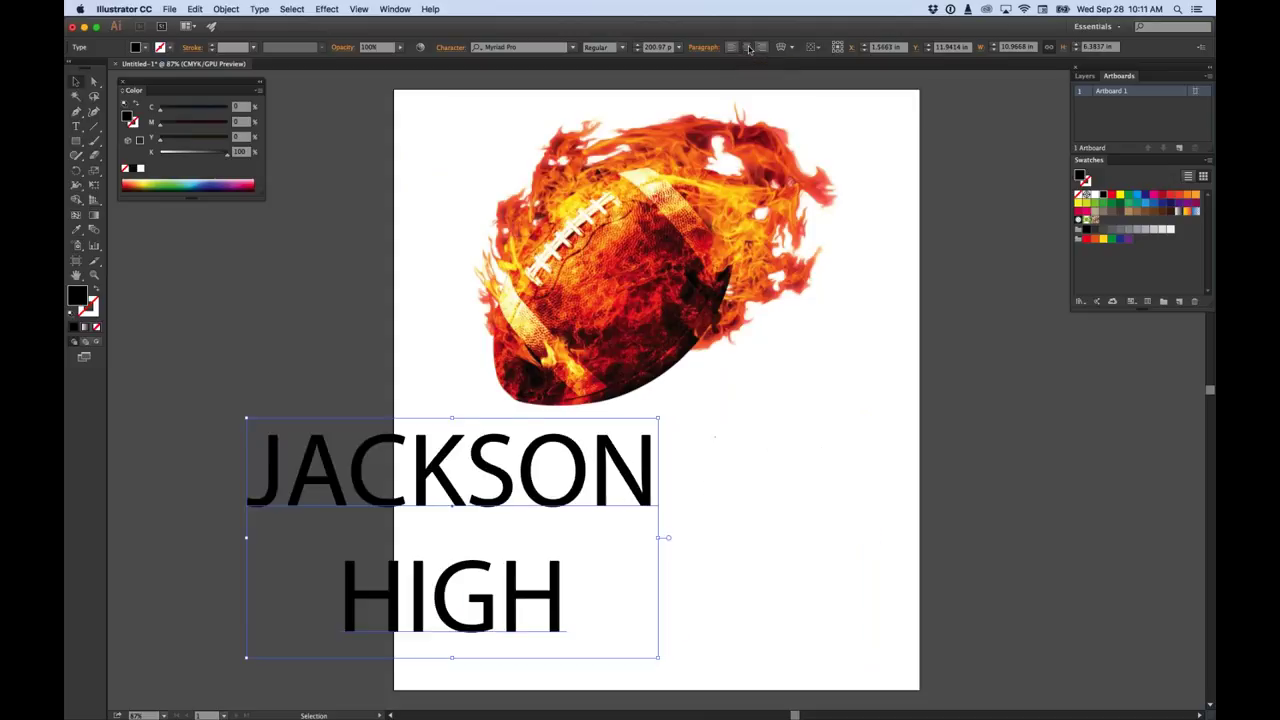
pyautogui.moveTo(578, 455); pyautogui.dragTo(716, 466)
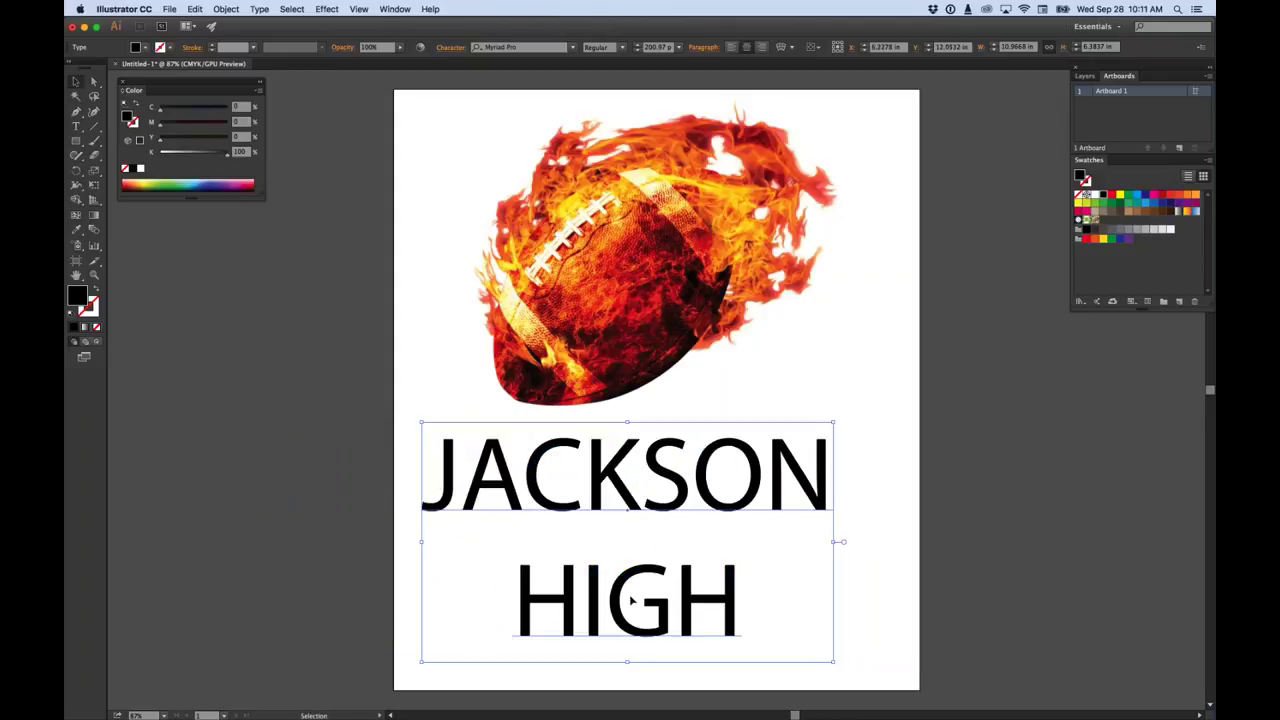
pyautogui.click(762, 47)
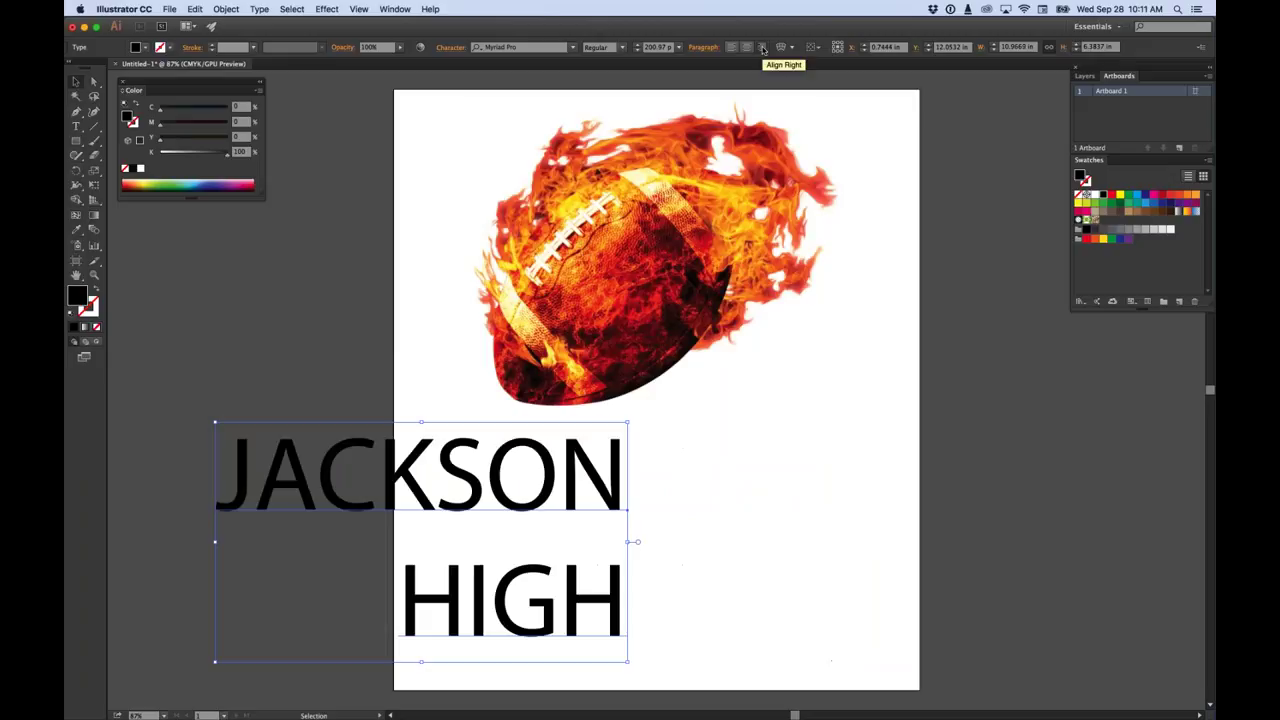
pyautogui.moveTo(496, 477); pyautogui.dragTo(728, 477)
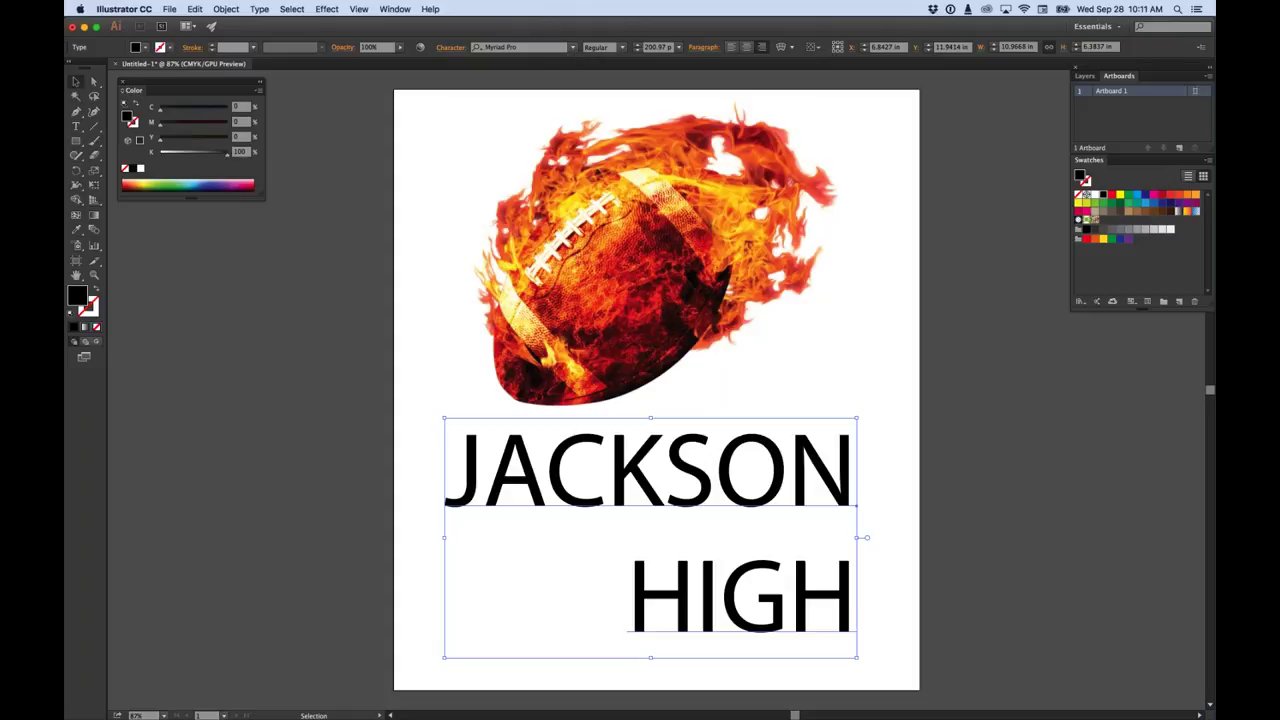
# Change the JACKSON HIGH text's font to AcmeFont and reposition it centrally just beneath the football.
pyautogui.click(574, 49)
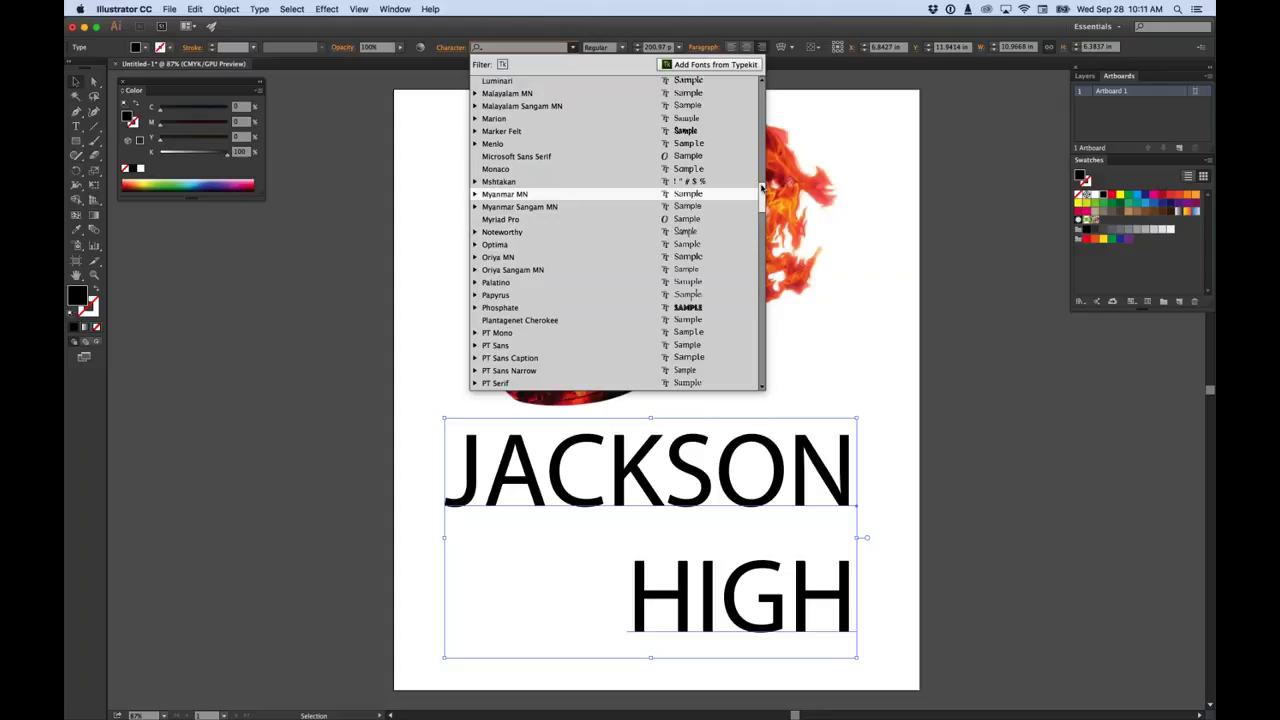
pyautogui.scroll(10, 740, 200)
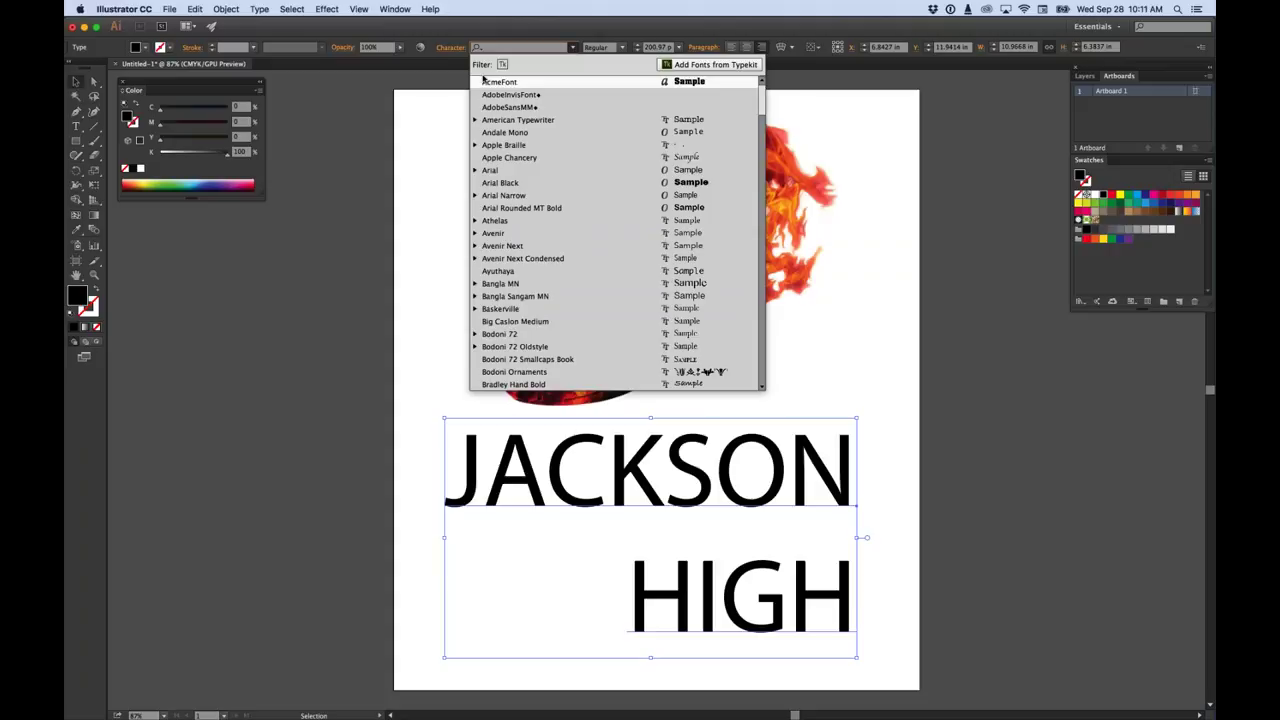
pyautogui.click(493, 83)
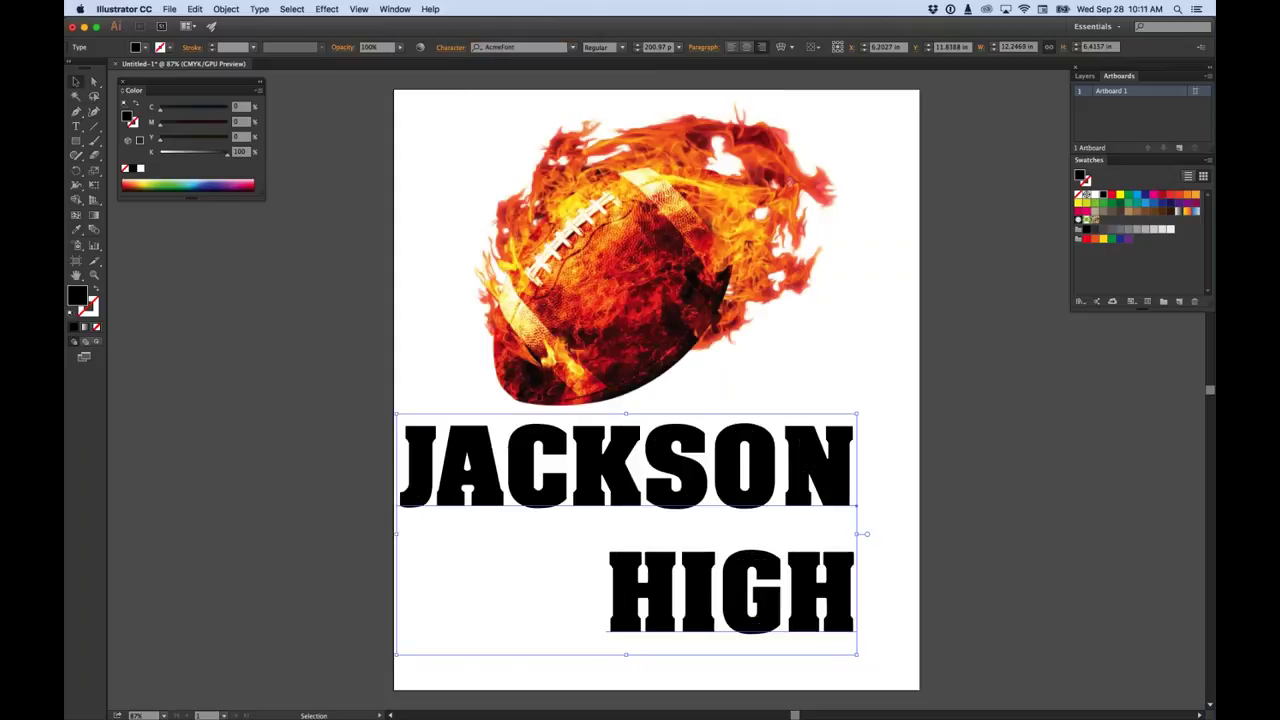
pyautogui.moveTo(728, 481); pyautogui.dragTo(752, 468)
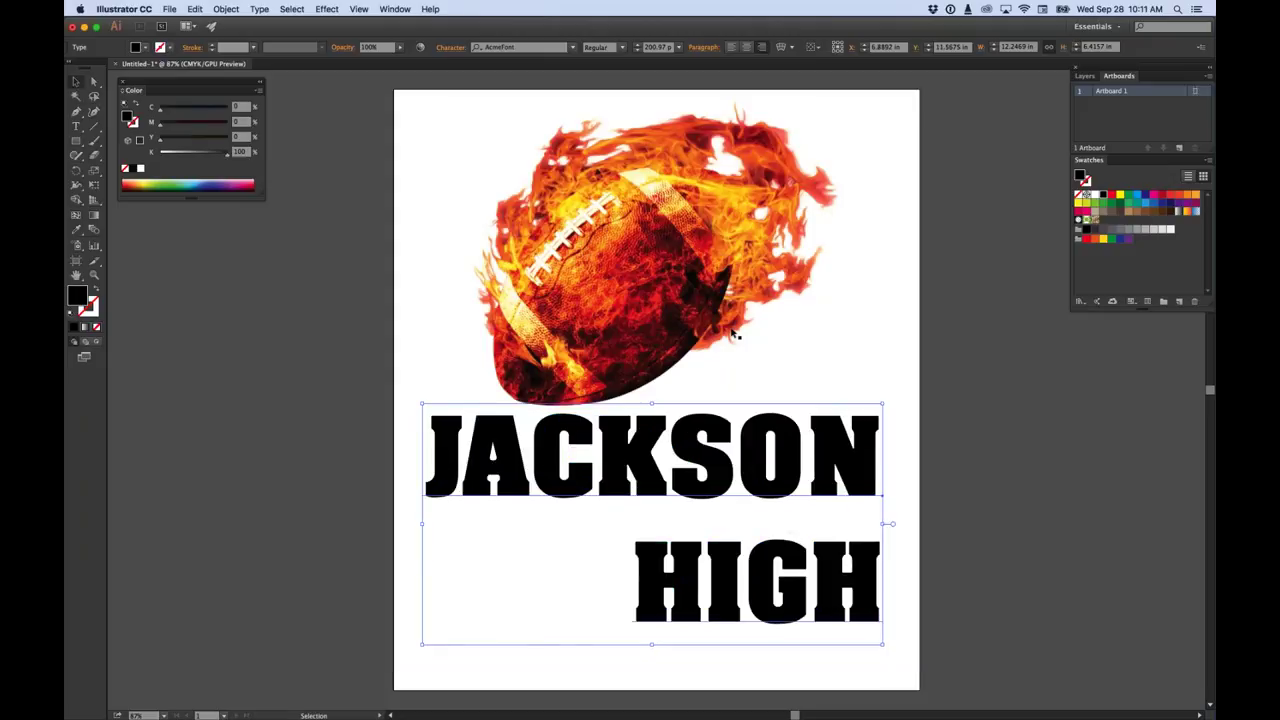
# Set the JACKSON HIGH text's font size to 203 pt and deselect it.
pyautogui.click(637, 50)
pyautogui.click(637, 50)
pyautogui.click(637, 50)
pyautogui.click(637, 50)
pyautogui.click(637, 50)
pyautogui.click(637, 50)
pyautogui.click(637, 44)
pyautogui.click(637, 44)
pyautogui.click(637, 44)
pyautogui.click(637, 44)
pyautogui.click(637, 44)
pyautogui.click(637, 44)
pyautogui.click(637, 44)
pyautogui.click(637, 44)
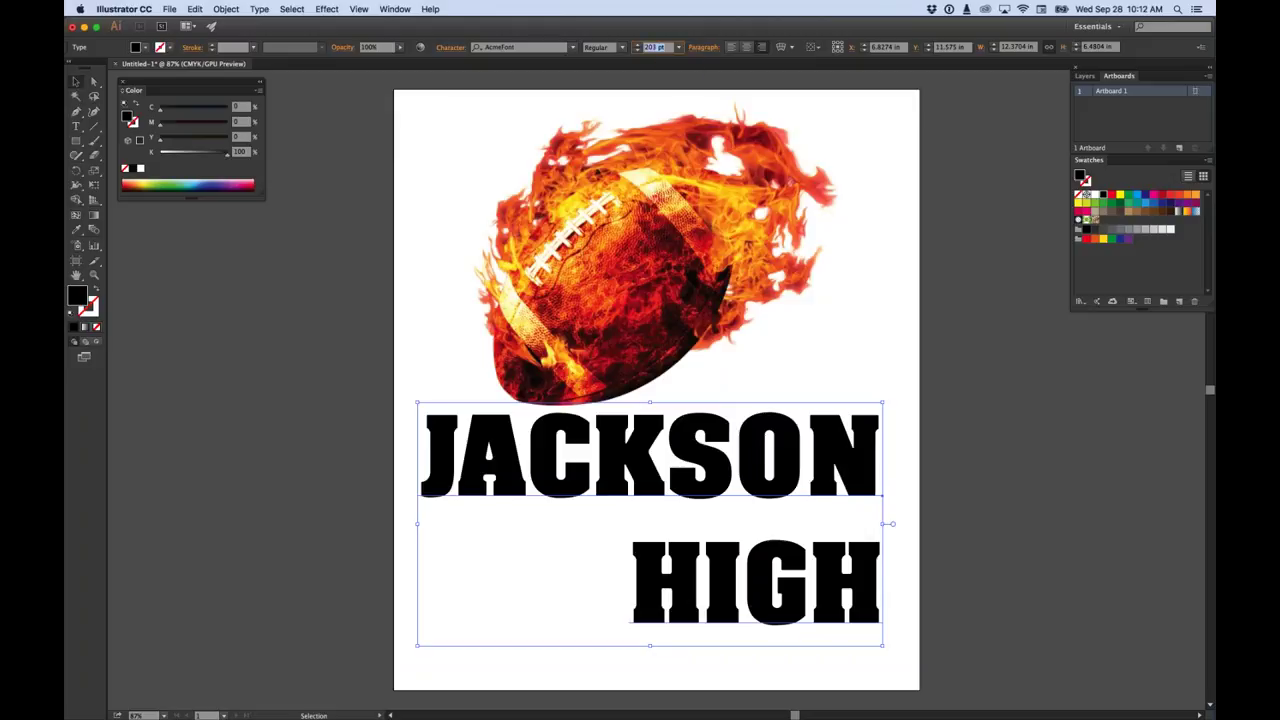
pyautogui.click(679, 47)
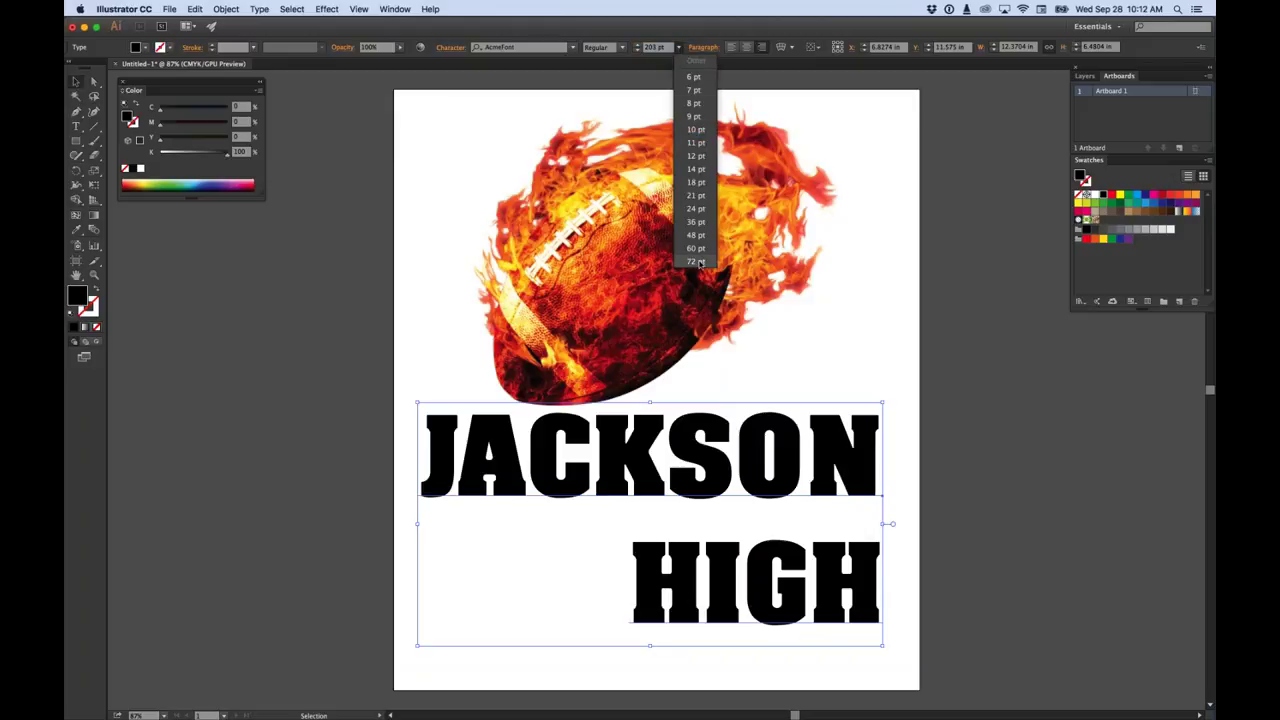
pyautogui.click(644, 80)
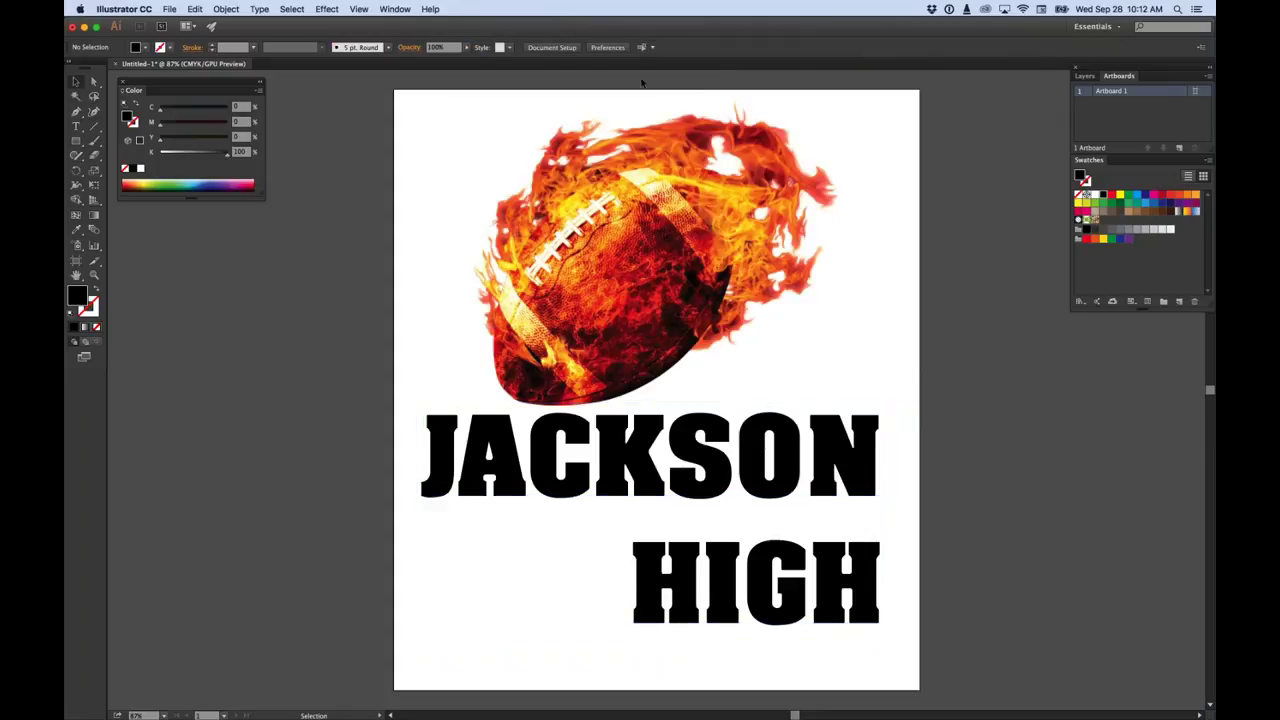
# Select the JACKSON HIGH text and raise its font size to 206 pt.
pyautogui.click(650, 460)
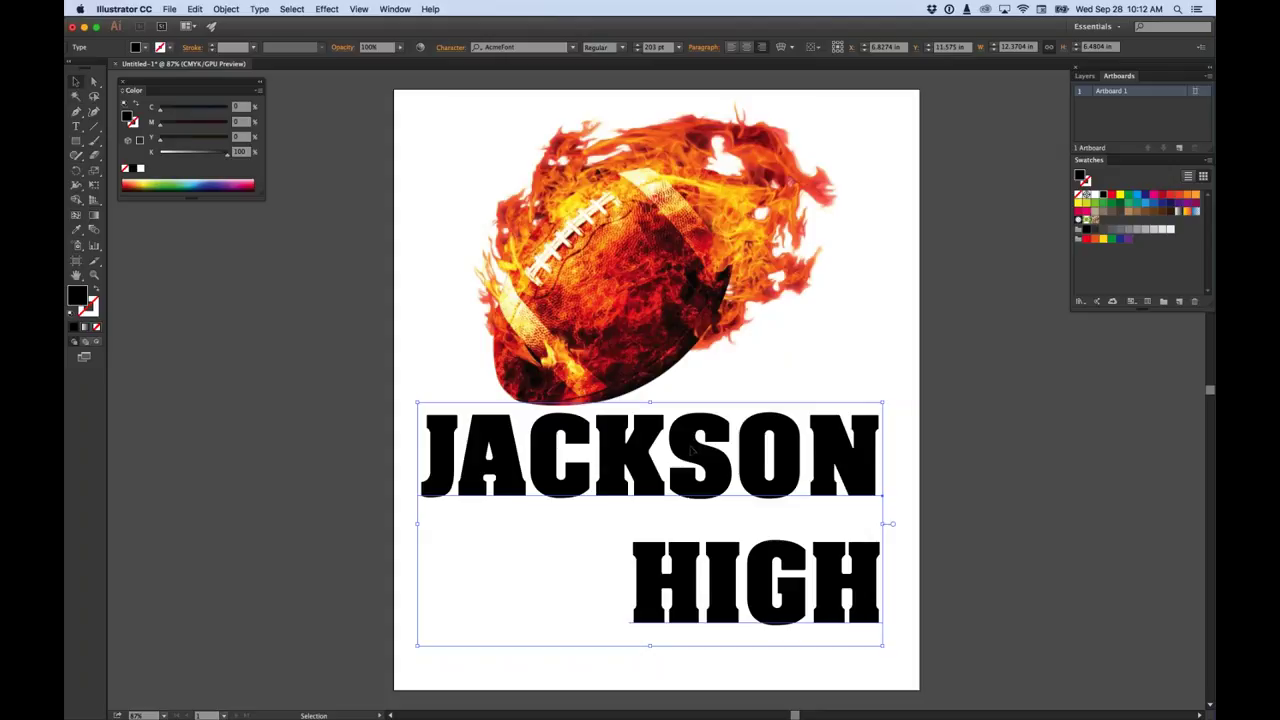
pyautogui.click(449, 47)
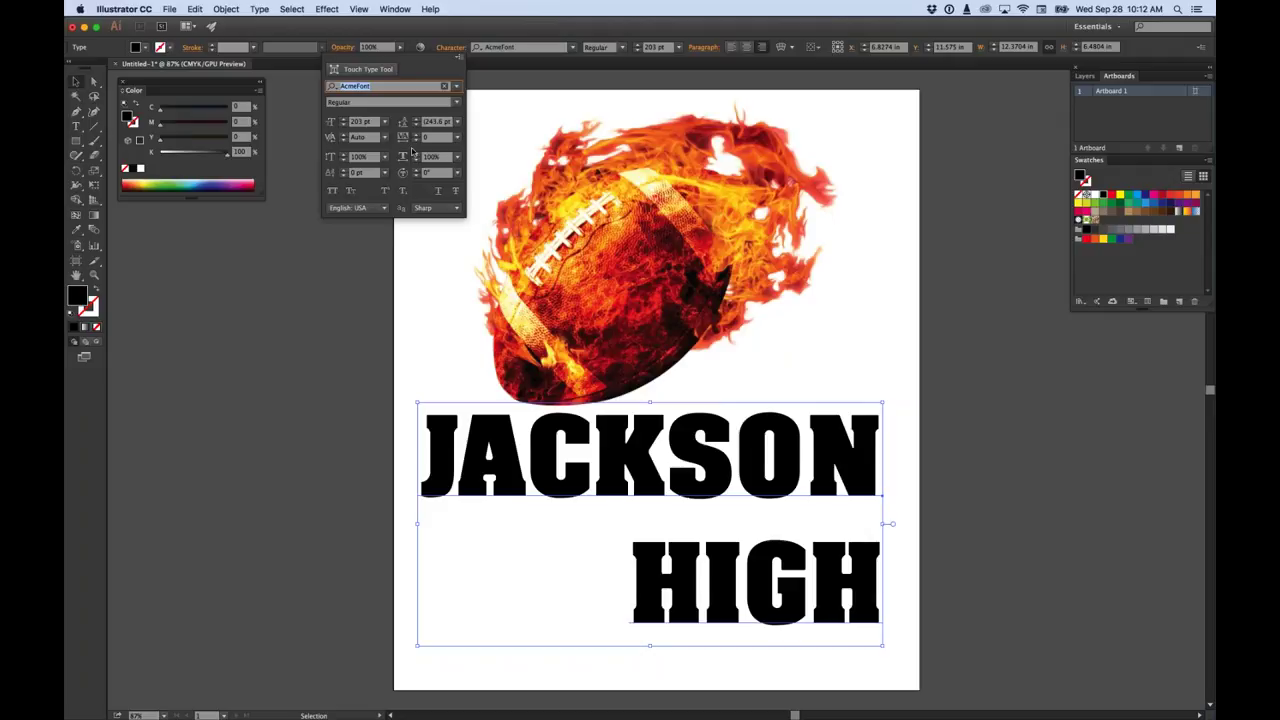
pyautogui.click(342, 119)
pyautogui.click(342, 119)
pyautogui.click(342, 119)
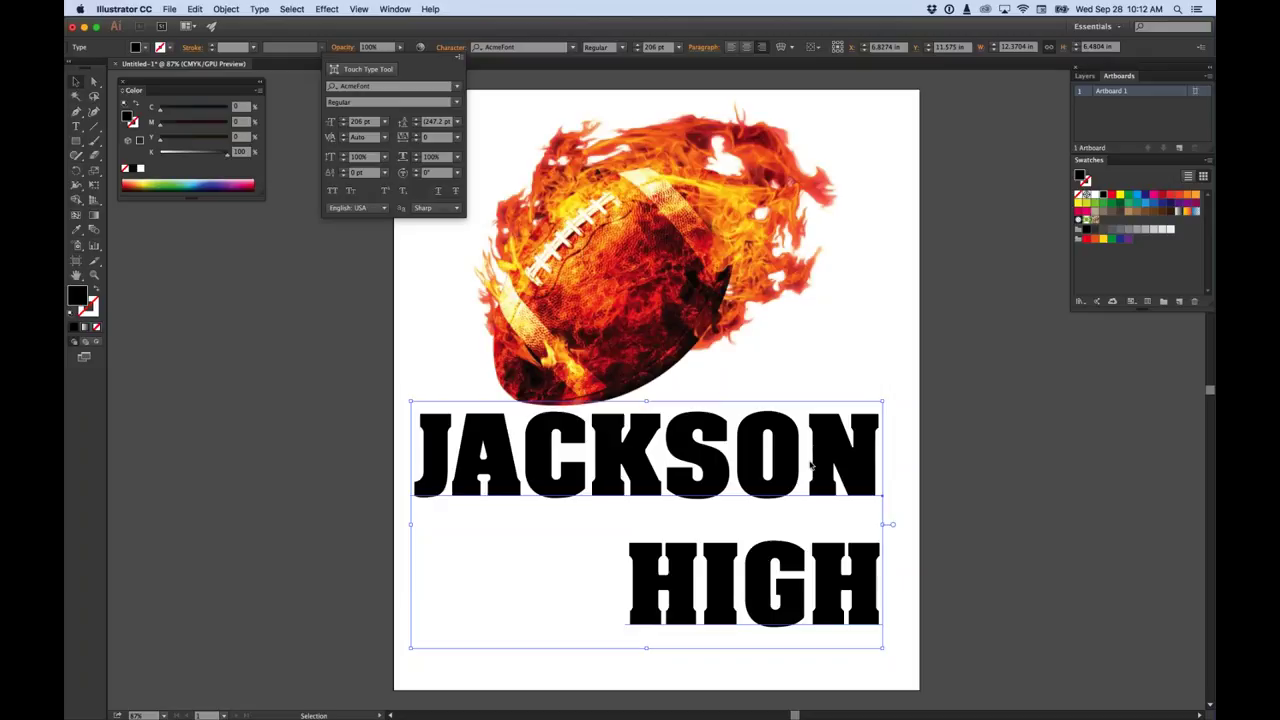
# Tighten the kerning between the O and N of JACKSON to -28.
pyautogui.click(76, 126)
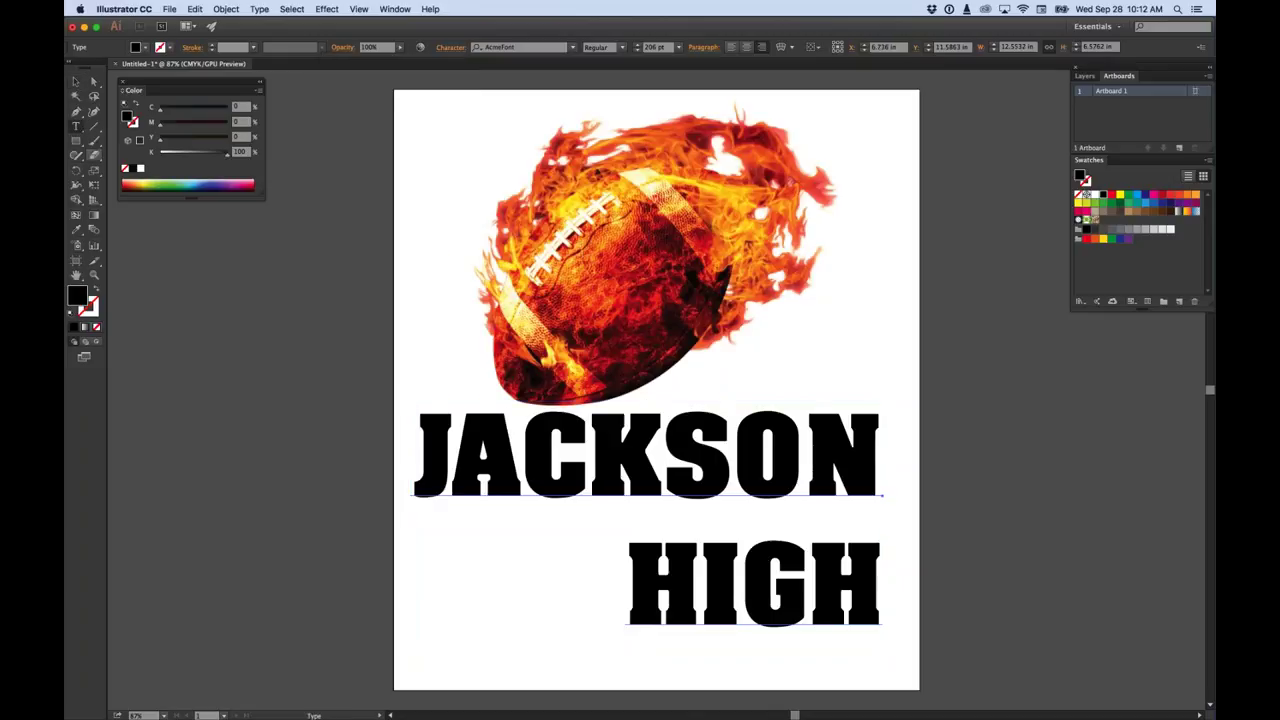
pyautogui.click(806, 460)
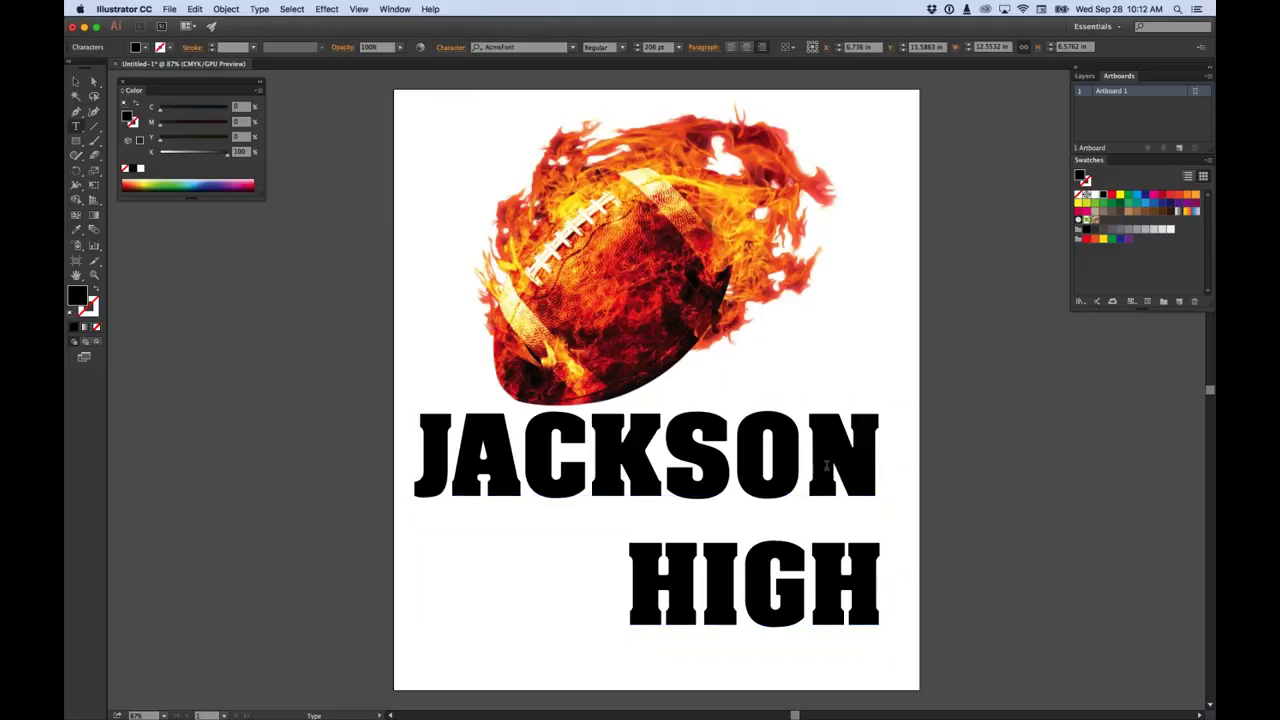
pyautogui.click(452, 48)
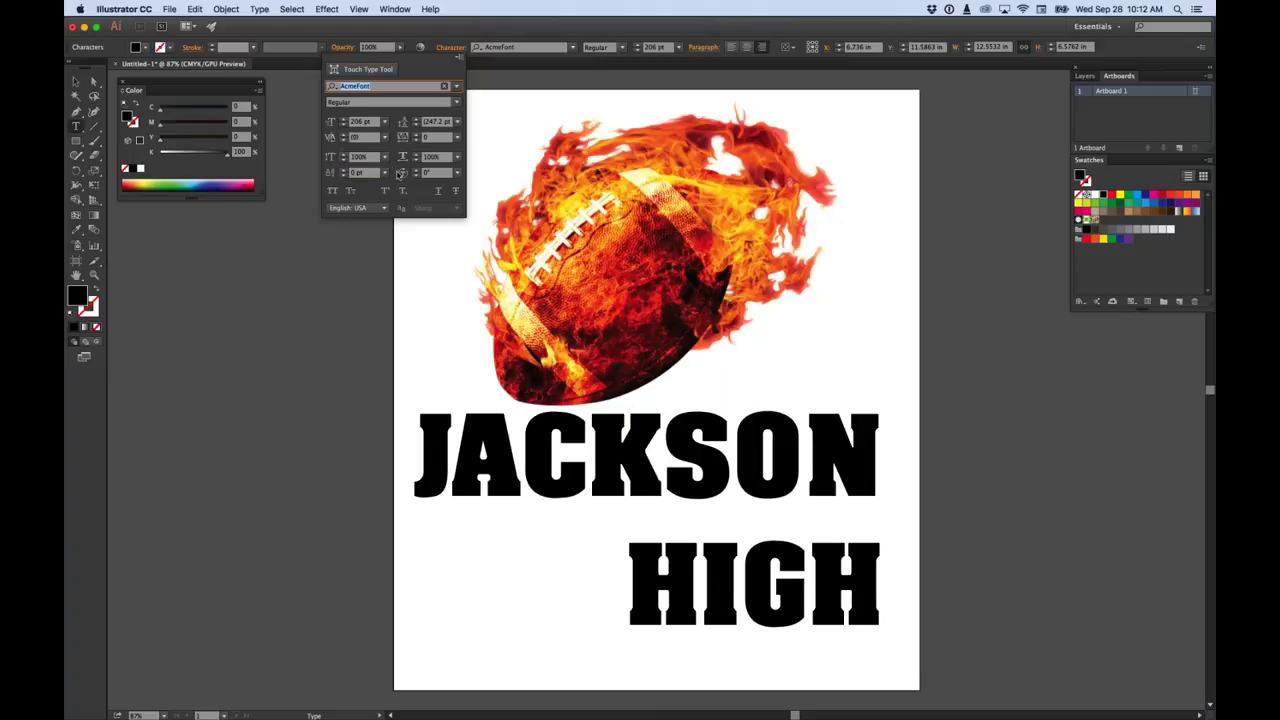
pyautogui.click(342, 141)
pyautogui.click(342, 141)
pyautogui.click(342, 141)
pyautogui.click(342, 141)
pyautogui.click(342, 141)
pyautogui.click(342, 141)
pyautogui.click(342, 141)
pyautogui.click(342, 141)
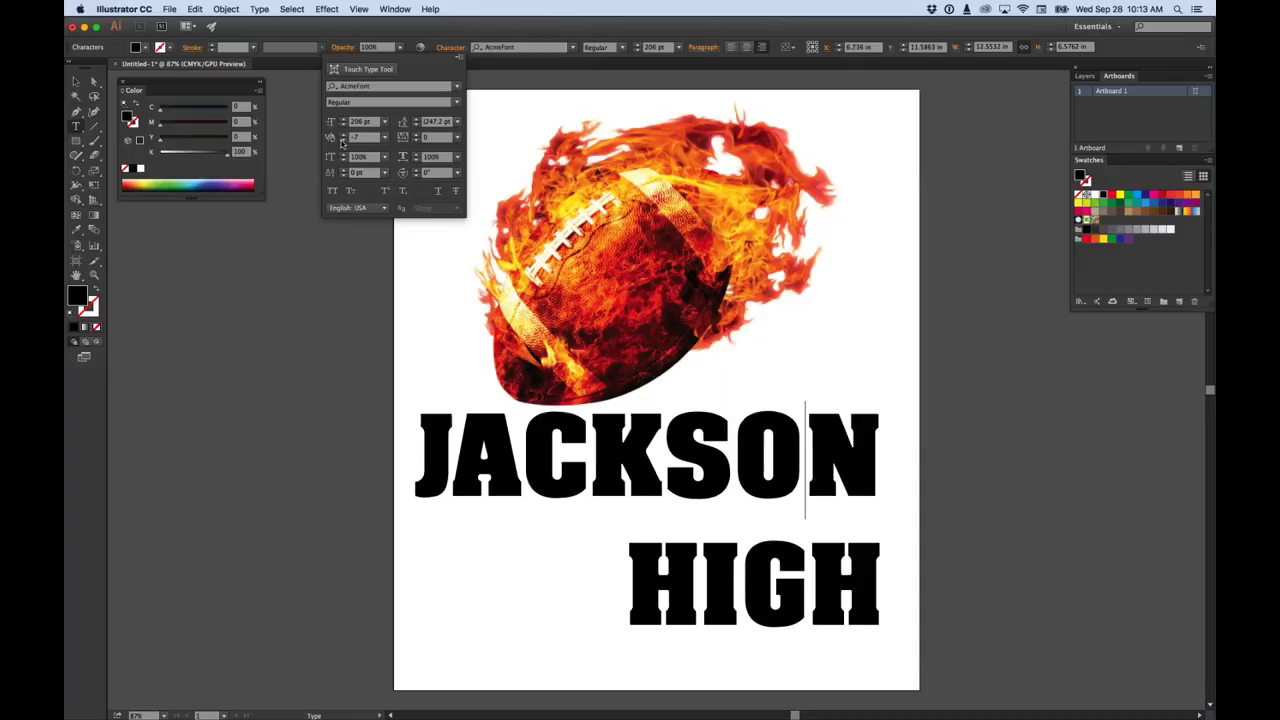
pyautogui.click(342, 141)
pyautogui.click(342, 141)
pyautogui.click(342, 141)
pyautogui.click(342, 141)
pyautogui.click(342, 141)
pyautogui.click(342, 141)
pyautogui.click(342, 141)
pyautogui.click(342, 141)
pyautogui.click(342, 141)
pyautogui.click(342, 141)
pyautogui.click(342, 141)
pyautogui.click(342, 141)
pyautogui.click(342, 141)
pyautogui.click(342, 141)
pyautogui.click(342, 141)
pyautogui.click(342, 141)
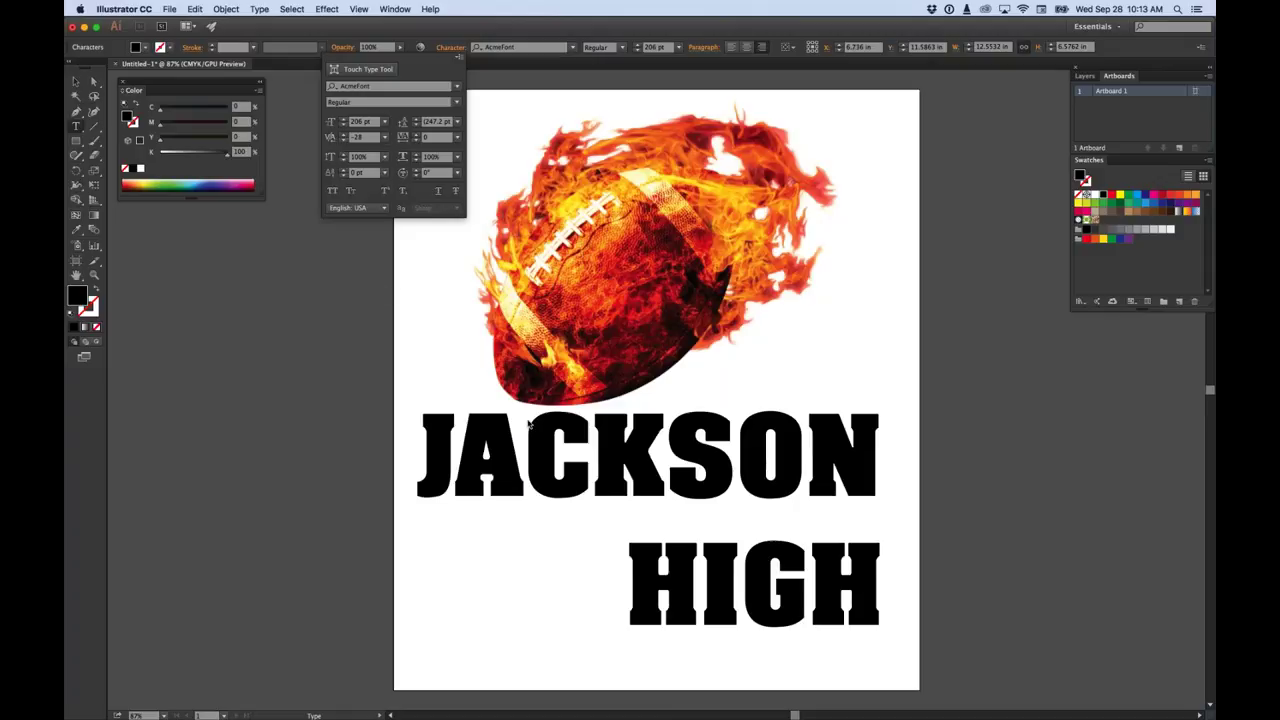
# Tighten the kerning between the A and C of JACKSON to -70.
pyautogui.click(544, 486)
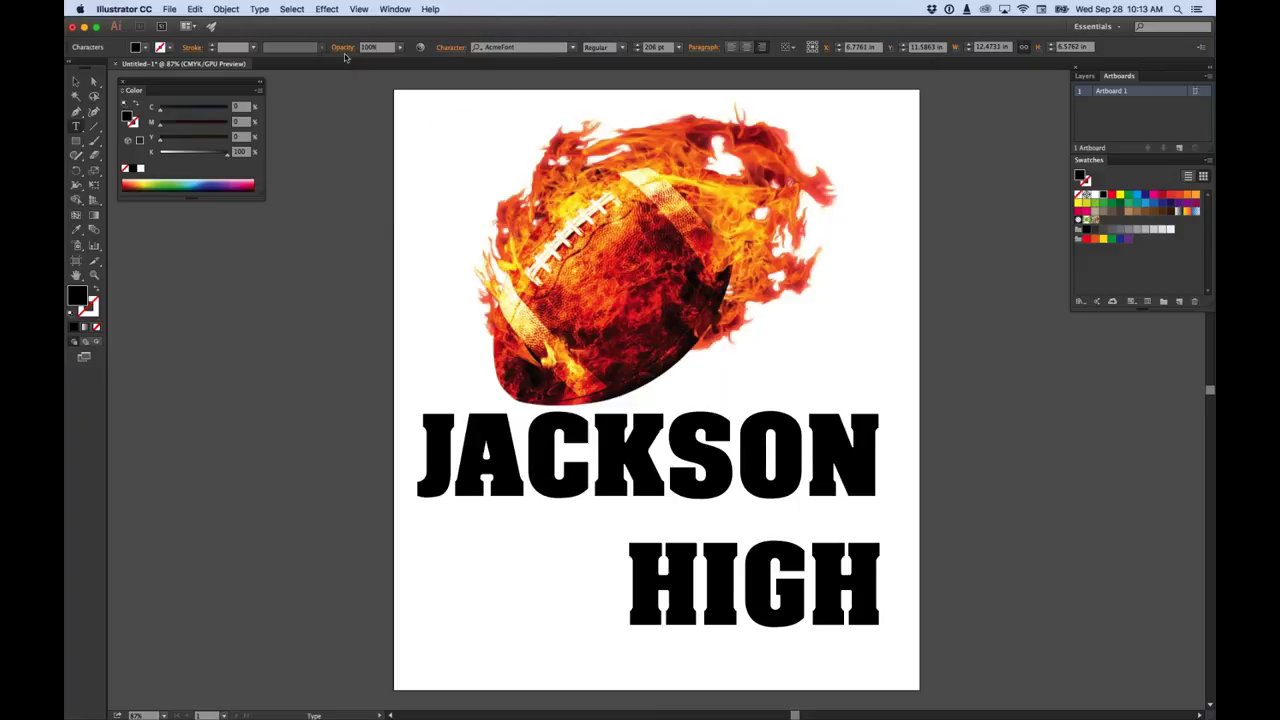
pyautogui.click(450, 47)
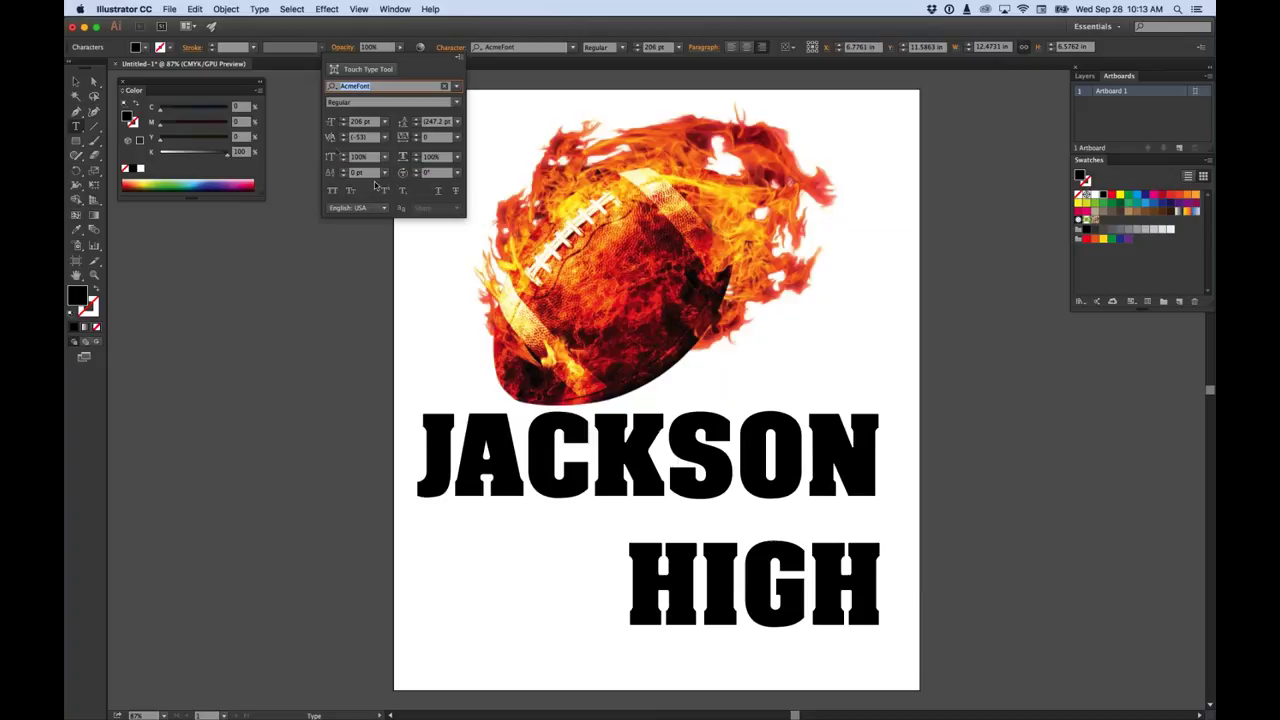
pyautogui.click(343, 141)
pyautogui.click(343, 141)
pyautogui.click(343, 141)
pyautogui.click(343, 141)
pyautogui.click(343, 141)
pyautogui.click(343, 141)
pyautogui.click(343, 141)
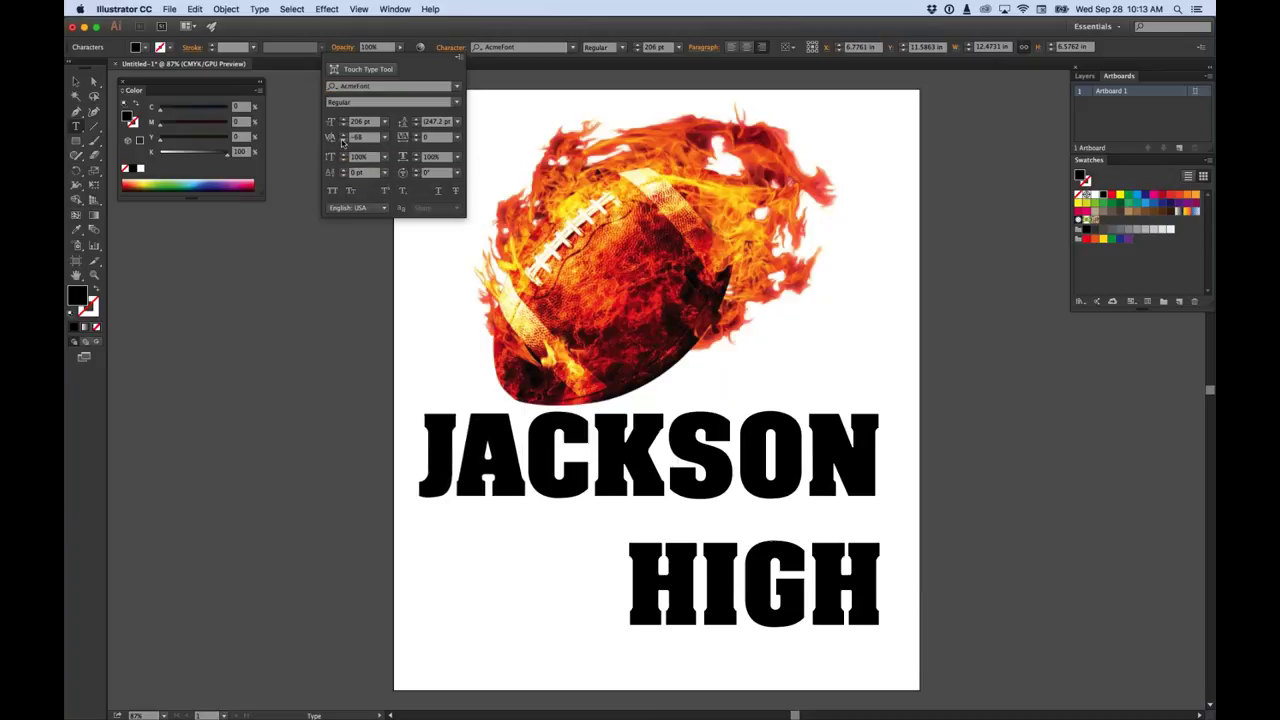
pyautogui.click(343, 141)
pyautogui.click(343, 141)
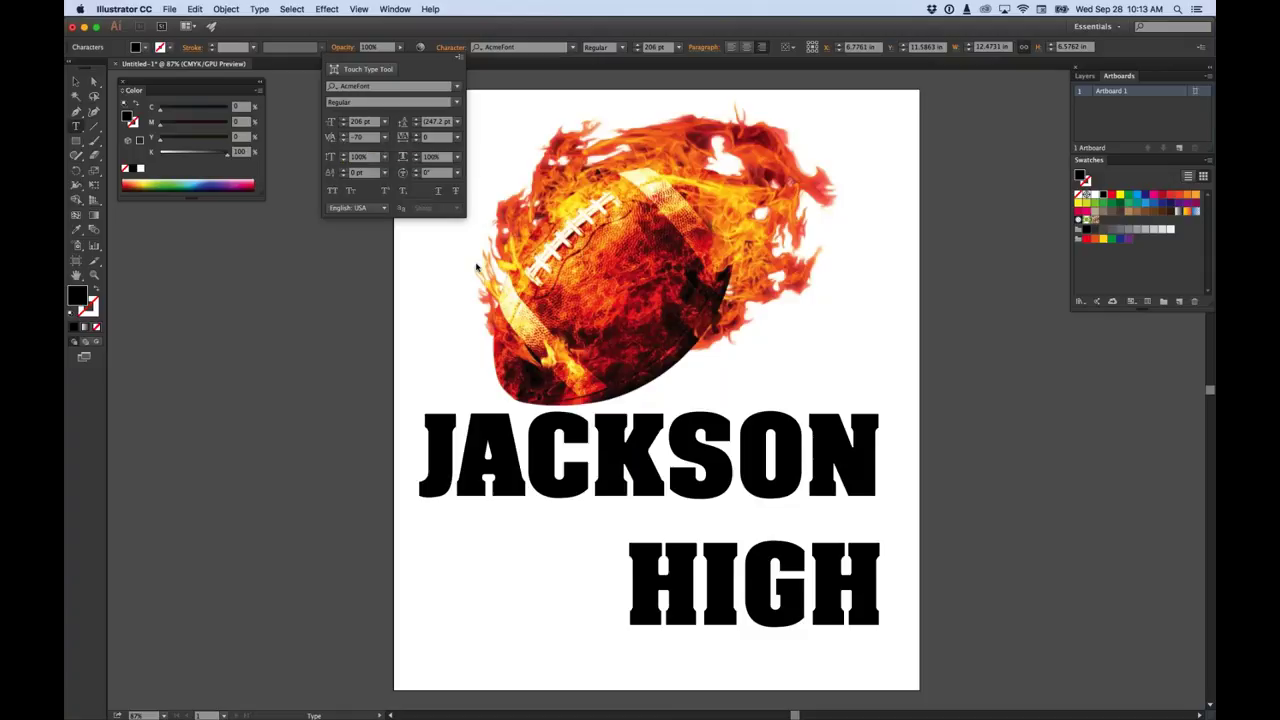
# Try raising the leading to 251 pt from the text cursor in JACKSON, and return to selecting the whole text.
pyautogui.click(416, 121)
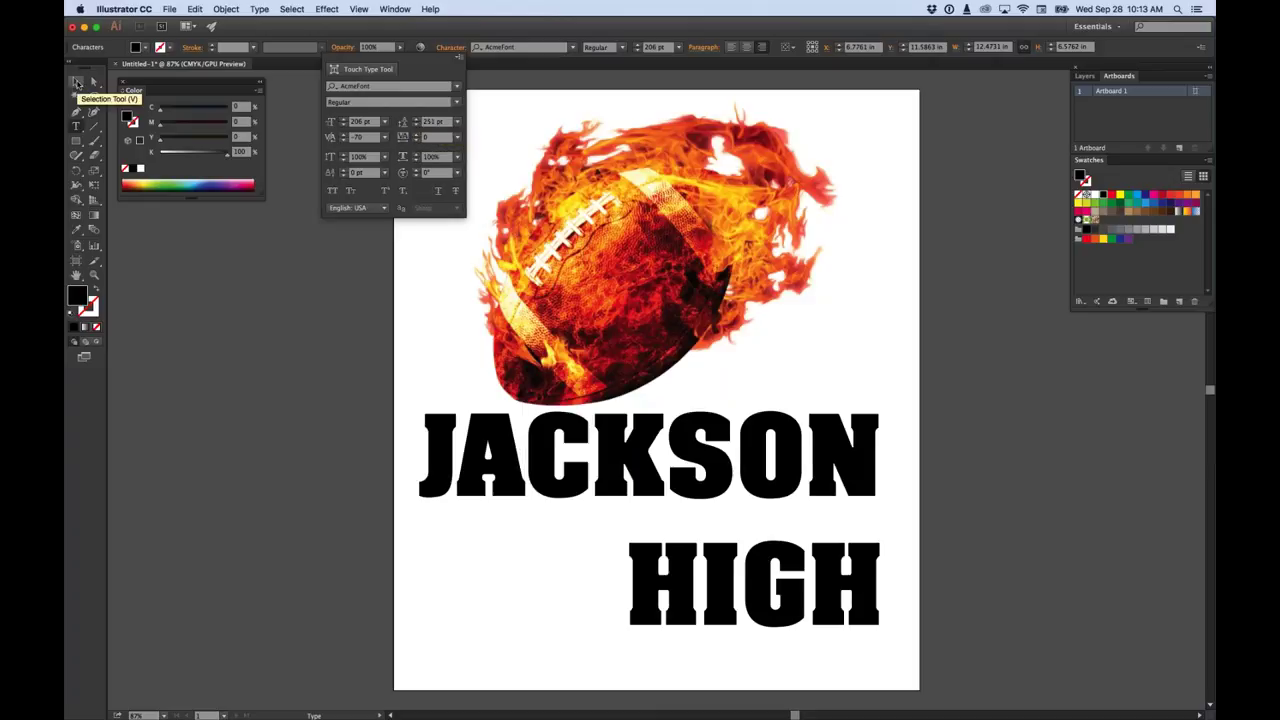
pyautogui.click(84, 87)
pyautogui.click(76, 81)
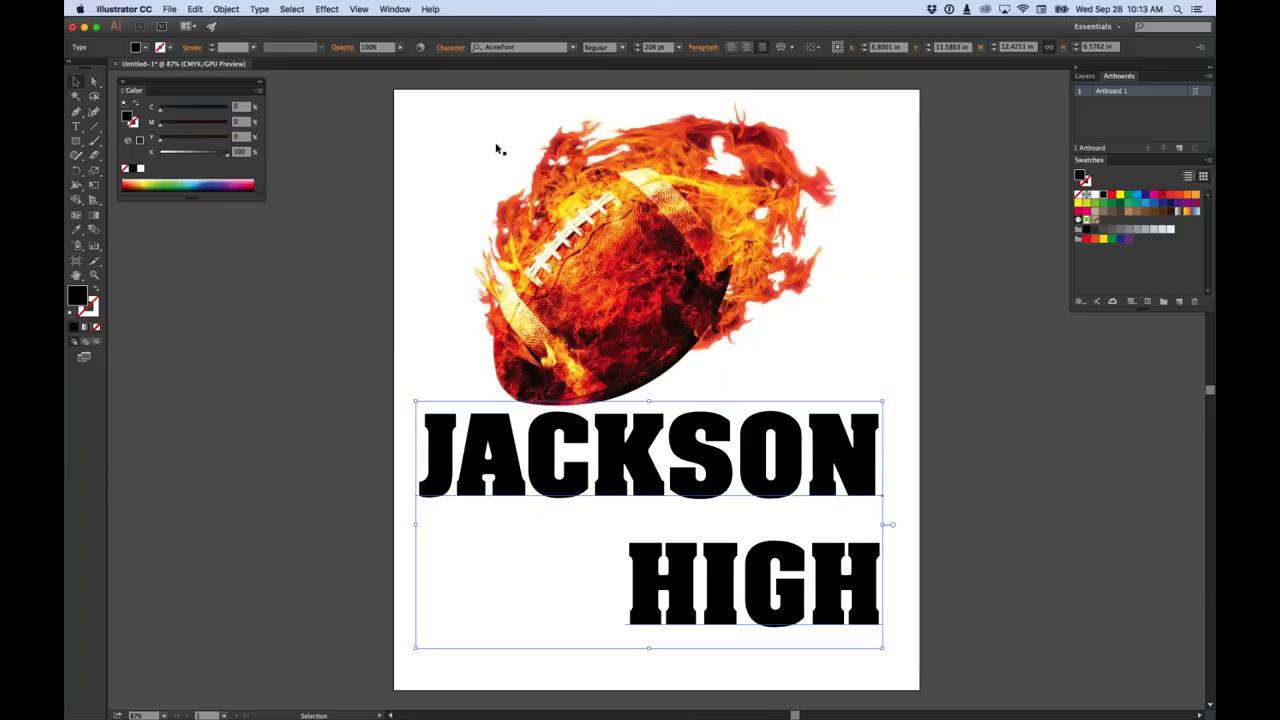
# Try raising the leading of the whole JACKSON HIGH text to 261 pt.
pyautogui.click(450, 47)
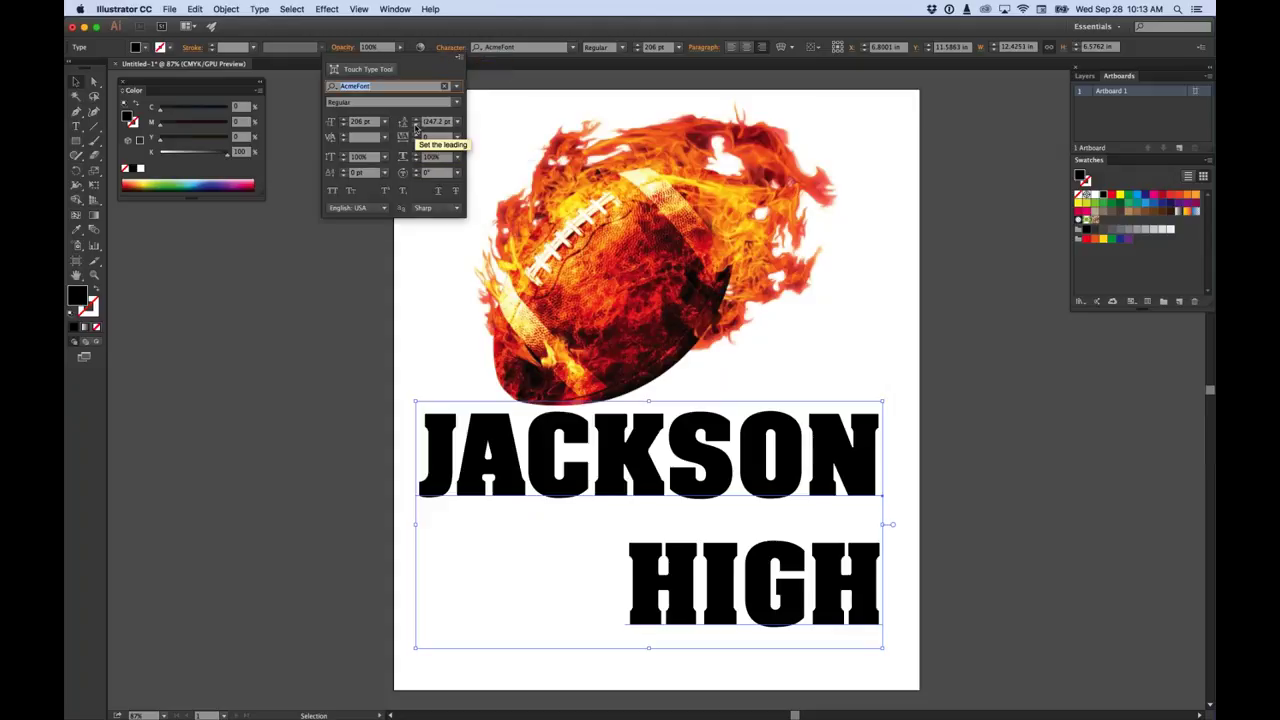
pyautogui.click(416, 121)
pyautogui.press('Up')
pyautogui.press('Up')
pyautogui.press('Up')
pyautogui.press('Up')
pyautogui.press('Up')
pyautogui.press('Up')
pyautogui.press('Up')
pyautogui.press('Up')
pyautogui.press('Up')
pyautogui.press('Up')
pyautogui.press('Up')
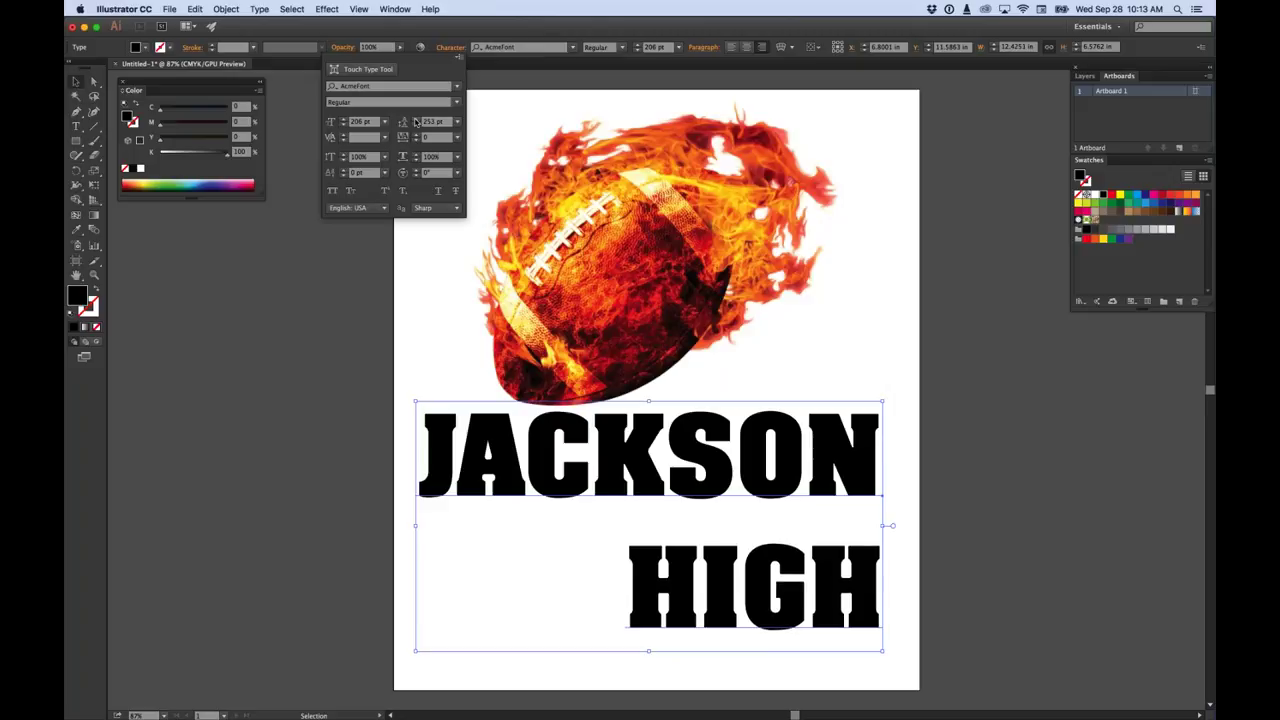
pyautogui.press('Up')
pyautogui.press('Up')
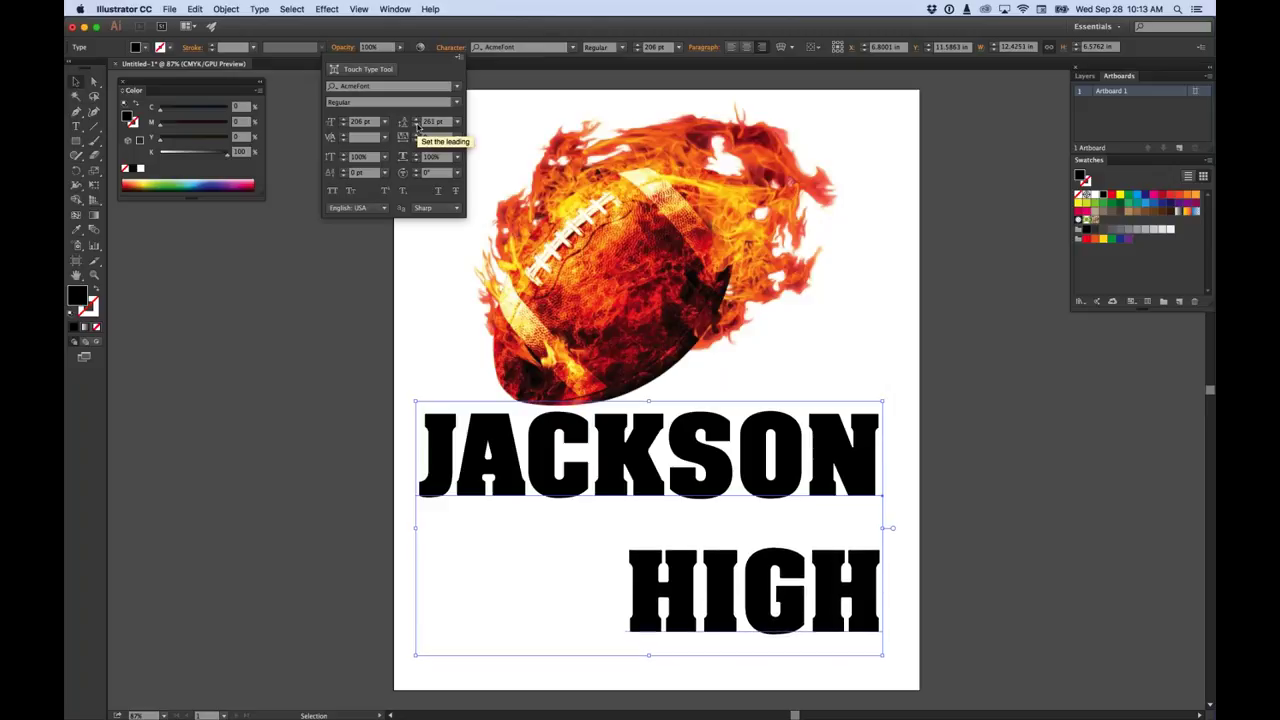
# Lower the leading of the JACKSON HIGH text to 206 pt and deselect the text.
pyautogui.press('Down')
pyautogui.press('Down')
pyautogui.press('Down')
pyautogui.press('Down')
pyautogui.press('Down')
pyautogui.press('Down')
pyautogui.press('Down')
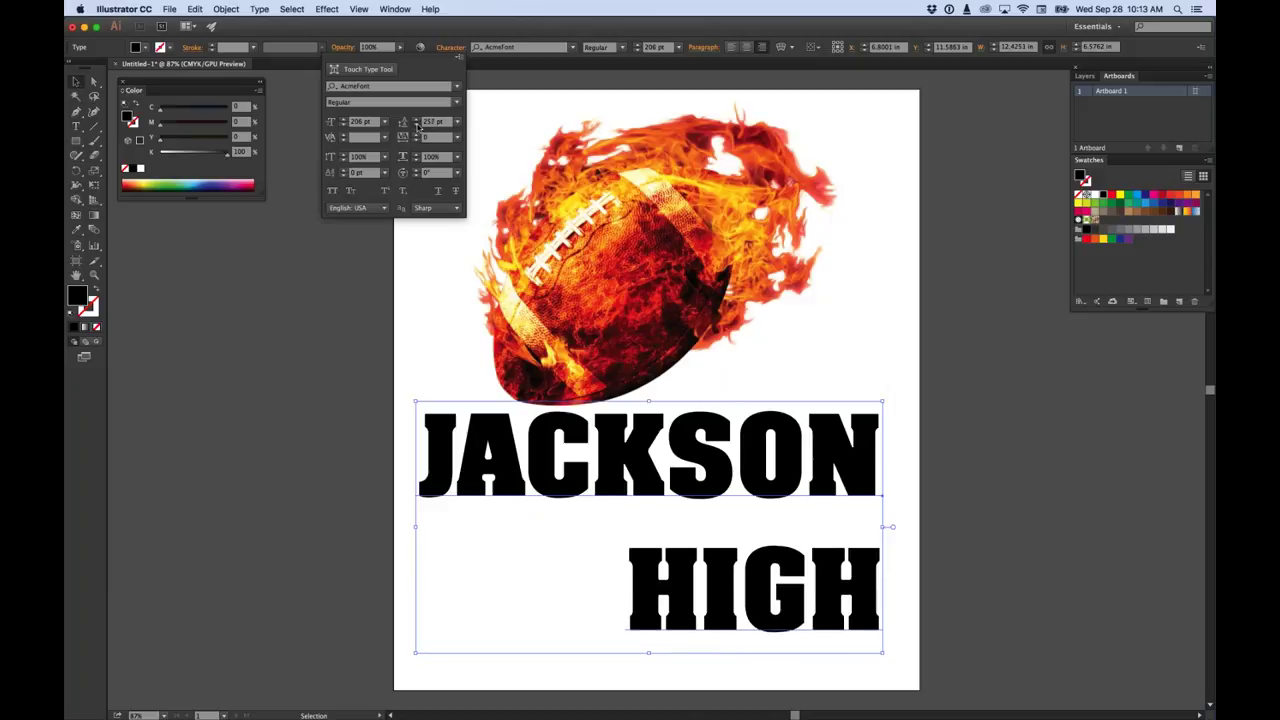
pyautogui.press('Down')
pyautogui.press('Down')
pyautogui.press('Down')
pyautogui.press('Down')
pyautogui.press('Down')
pyautogui.press('Down')
pyautogui.press('Down')
pyautogui.press('Down')
pyautogui.press('Down')
pyautogui.press('Down')
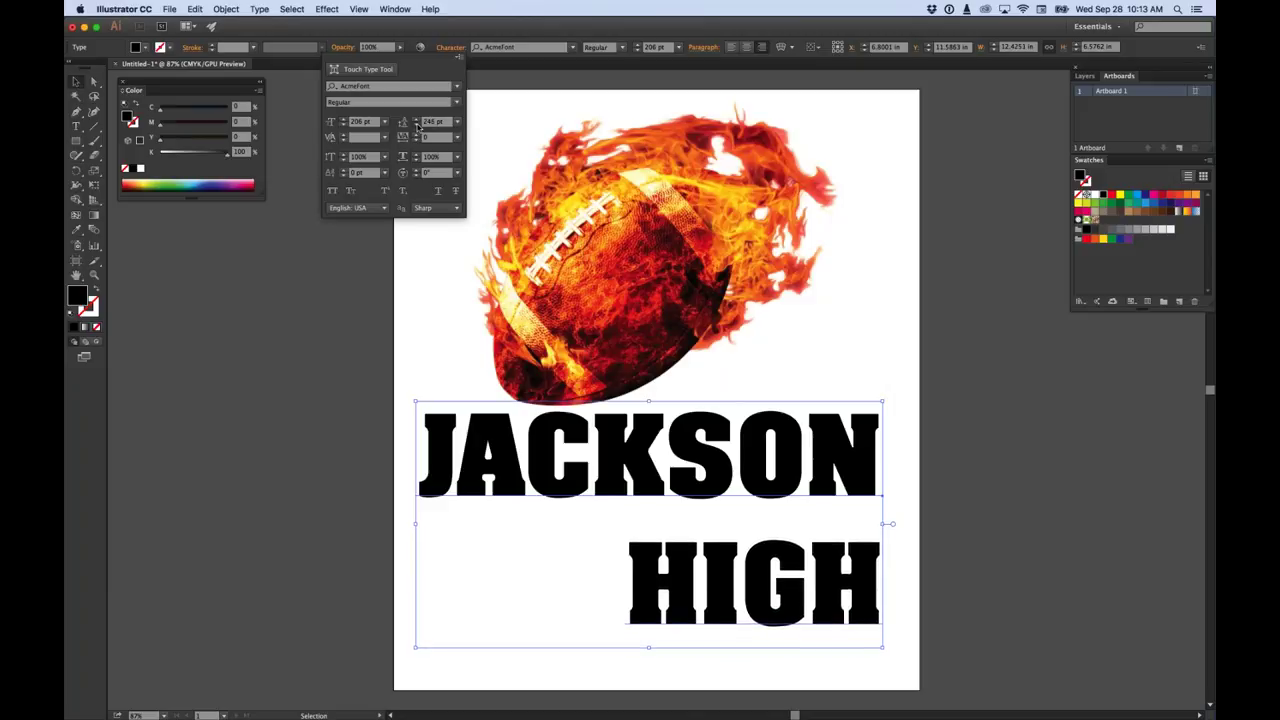
pyautogui.press('Down')
pyautogui.press('Down')
pyautogui.press('Down')
pyautogui.press('Down')
pyautogui.press('Down')
pyautogui.press('Down')
pyautogui.press('Down')
pyautogui.press('Down')
pyautogui.press('Down')
pyautogui.press('Down')
pyautogui.press('Down')
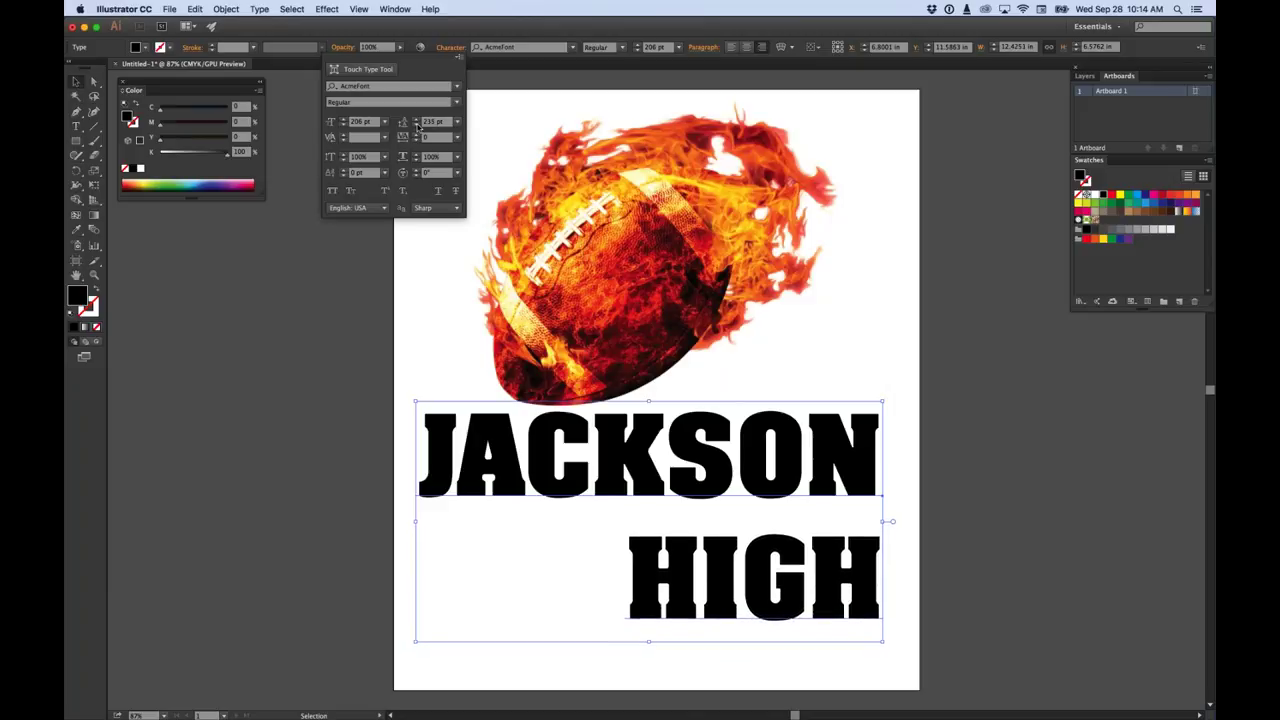
pyautogui.press('Down')
pyautogui.press('Down')
pyautogui.press('Down')
pyautogui.press('Down')
pyautogui.press('Down')
pyautogui.press('Down')
pyautogui.press('Down')
pyautogui.press('Down')
pyautogui.press('Down')
pyautogui.press('Down')
pyautogui.press('Down')
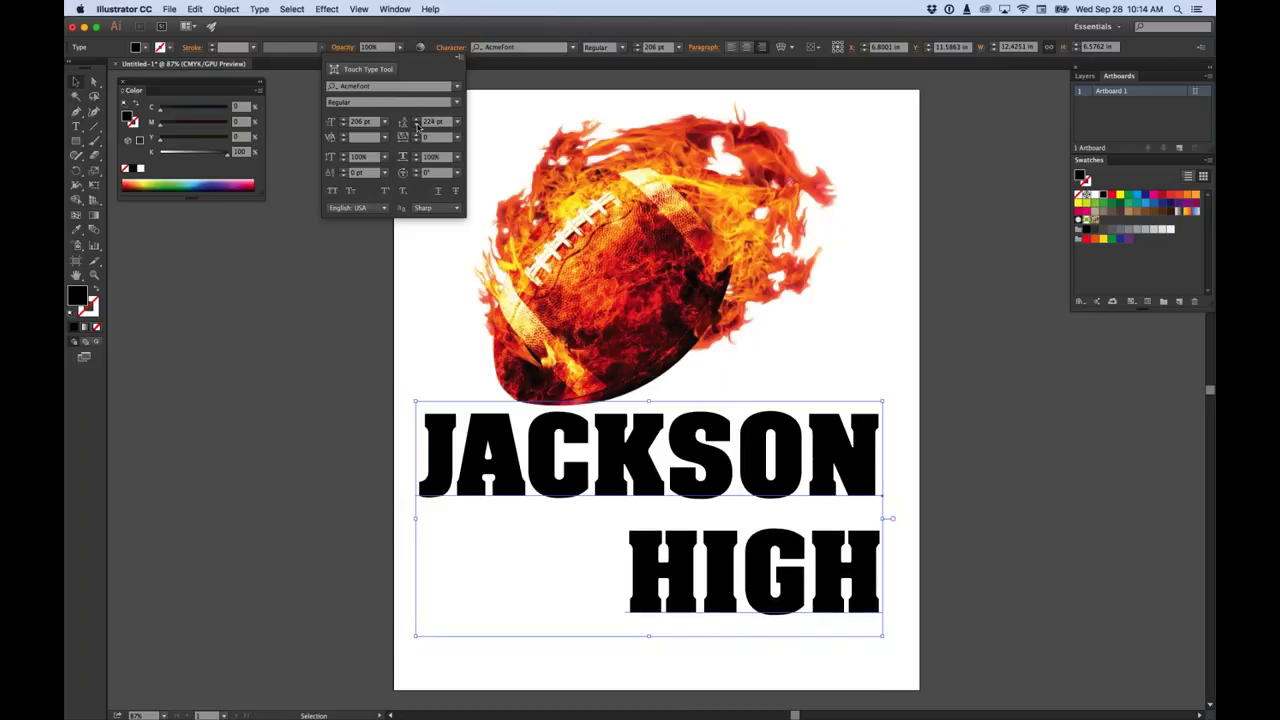
pyautogui.press('Down')
pyautogui.press('Down')
pyautogui.press('Down')
pyautogui.press('Down')
pyautogui.press('Down')
pyautogui.press('Down')
pyautogui.press('Down')
pyautogui.press('Down')
pyautogui.press('Down')
pyautogui.press('Down')
pyautogui.press('Down')
pyautogui.press('Down')
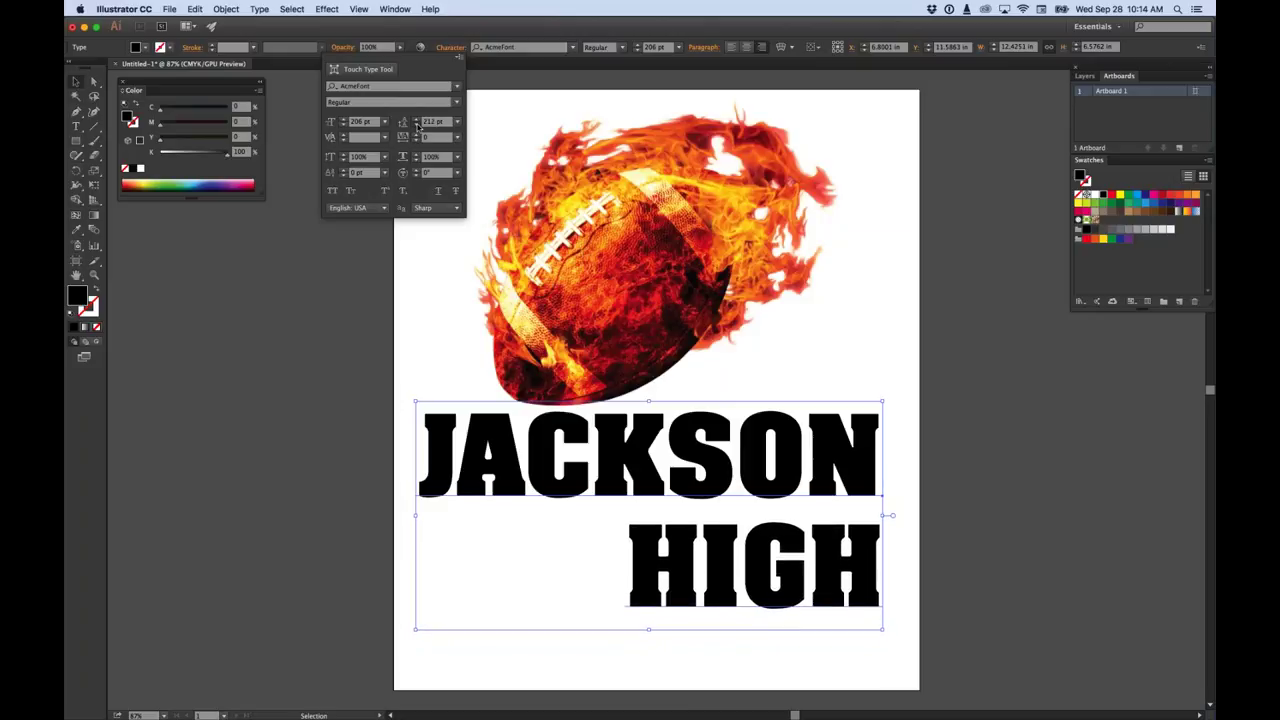
pyautogui.press('Down')
pyautogui.press('Down')
pyautogui.press('Down')
pyautogui.press('Down')
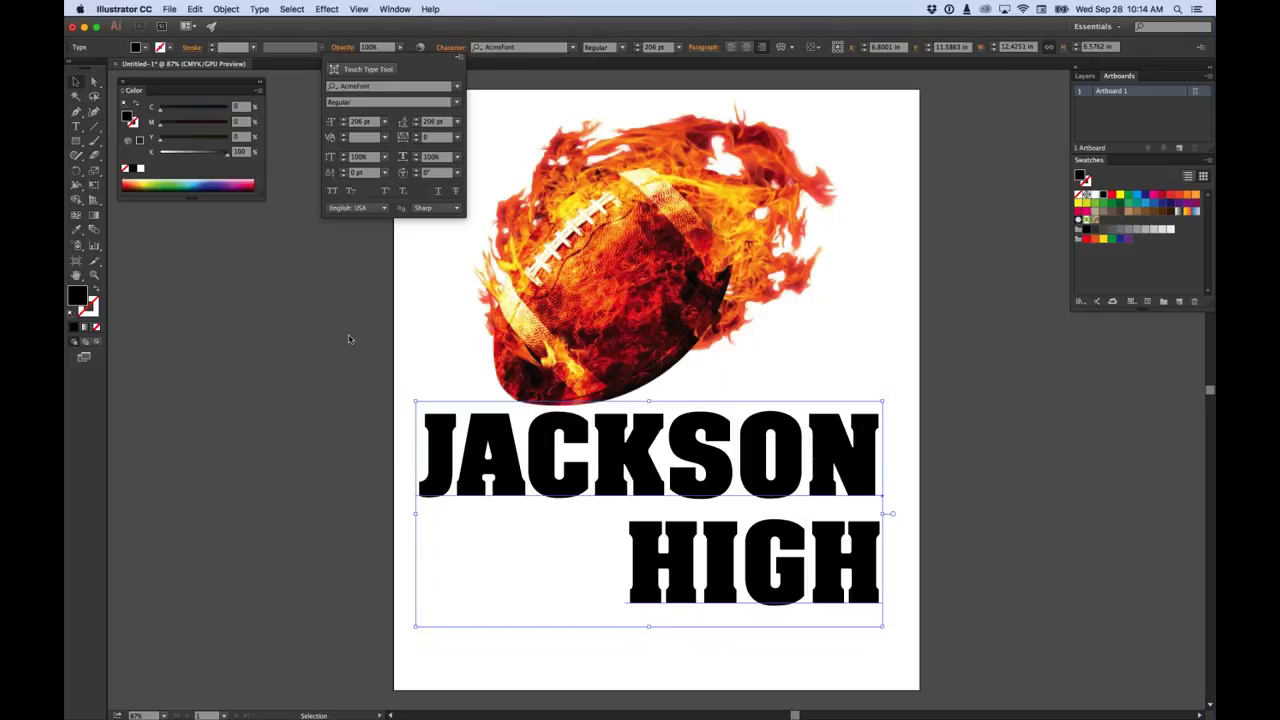
pyautogui.press('Return')
pyautogui.click(491, 591)
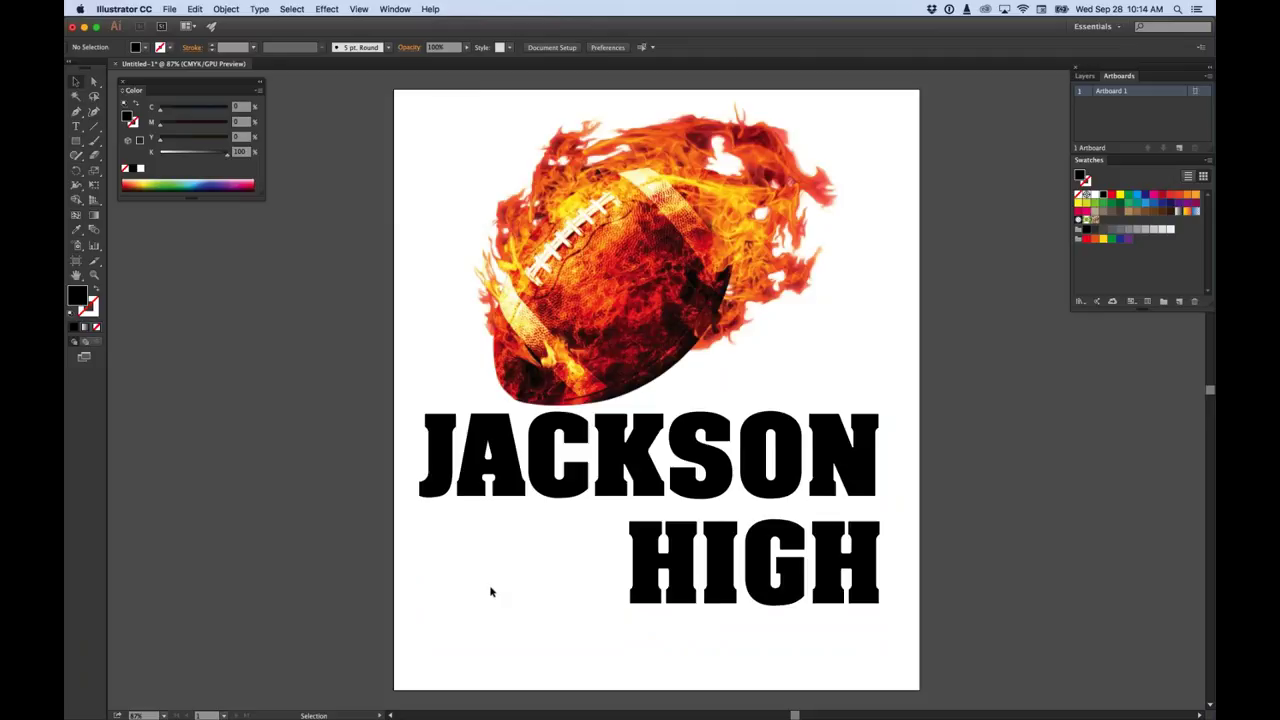
# Hide Illustrator, preview the Illustrator Image and Photoshop Image reference files in Finder, and return to Illustrator.
pyautogui.click(124, 9)
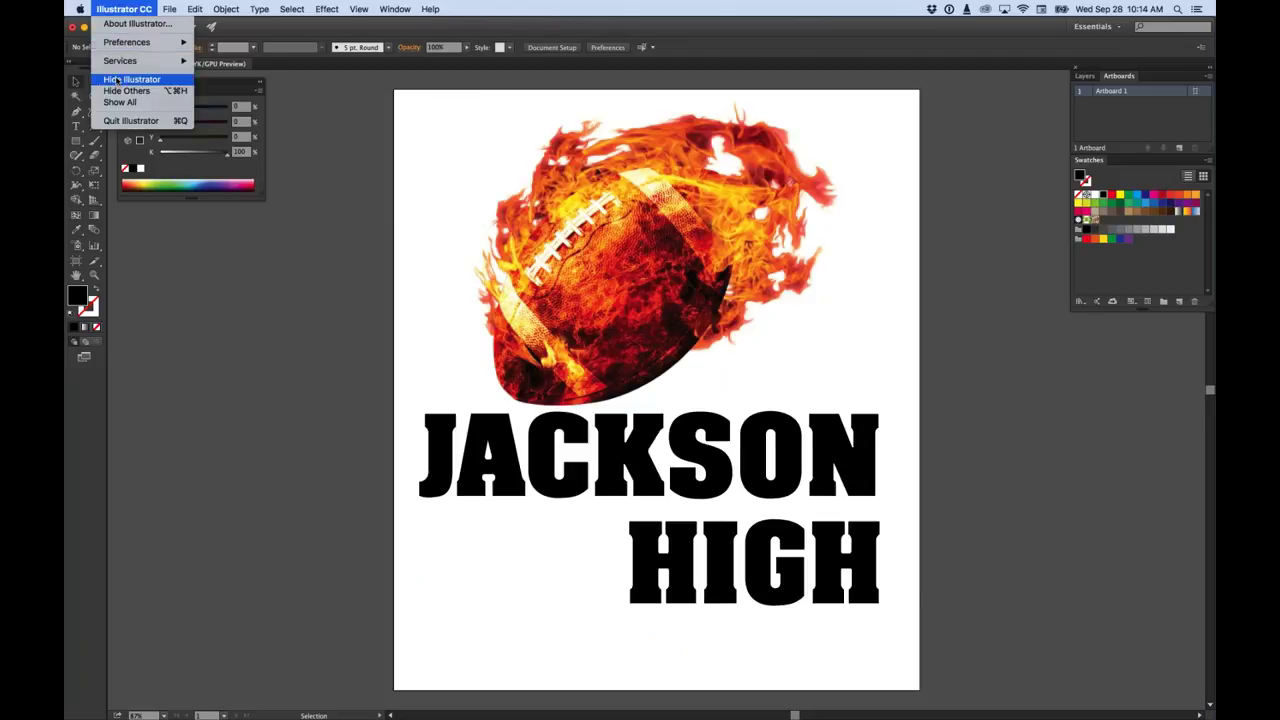
pyautogui.click(120, 82)
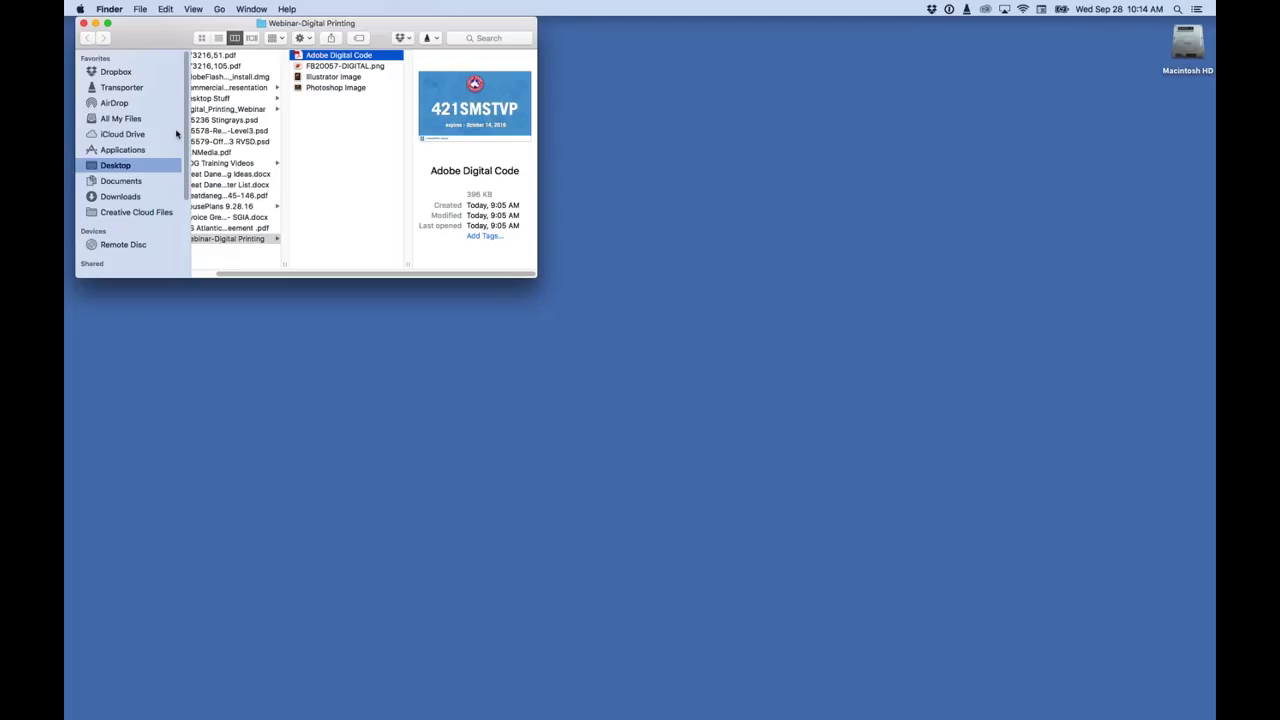
pyautogui.click(333, 77)
pyautogui.press('space')
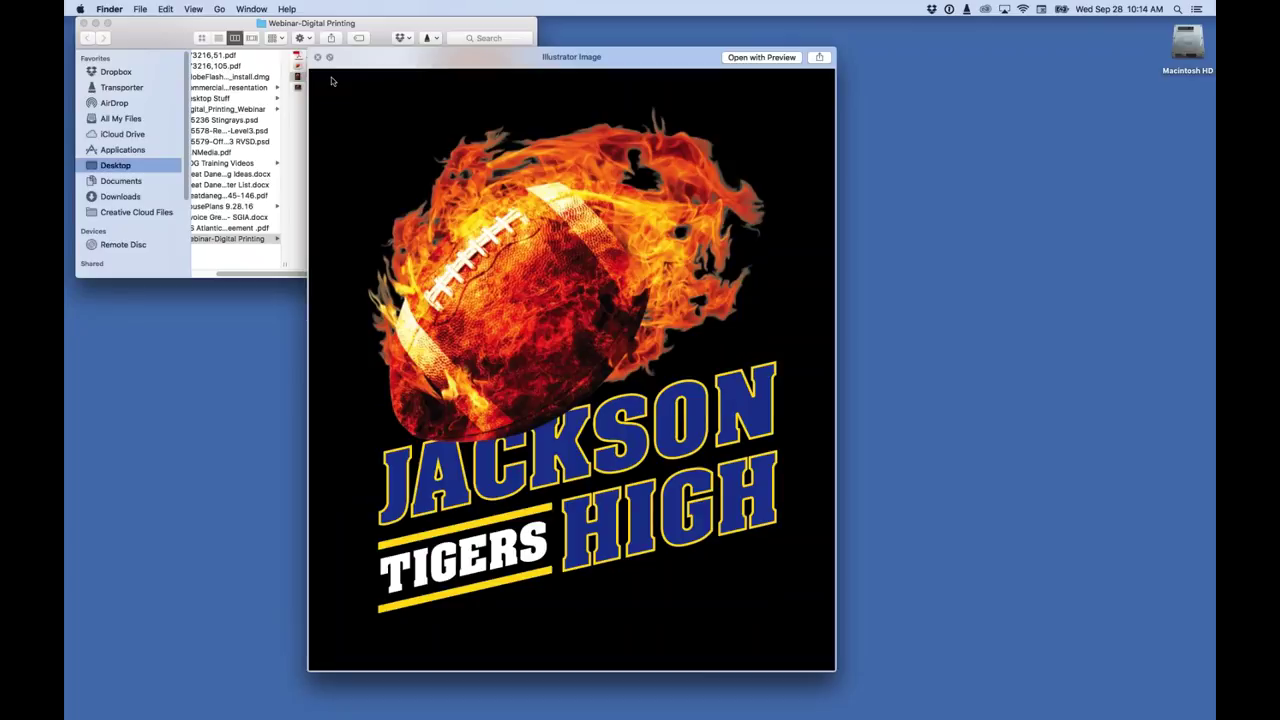
pyautogui.press('Down')
pyautogui.press('space')
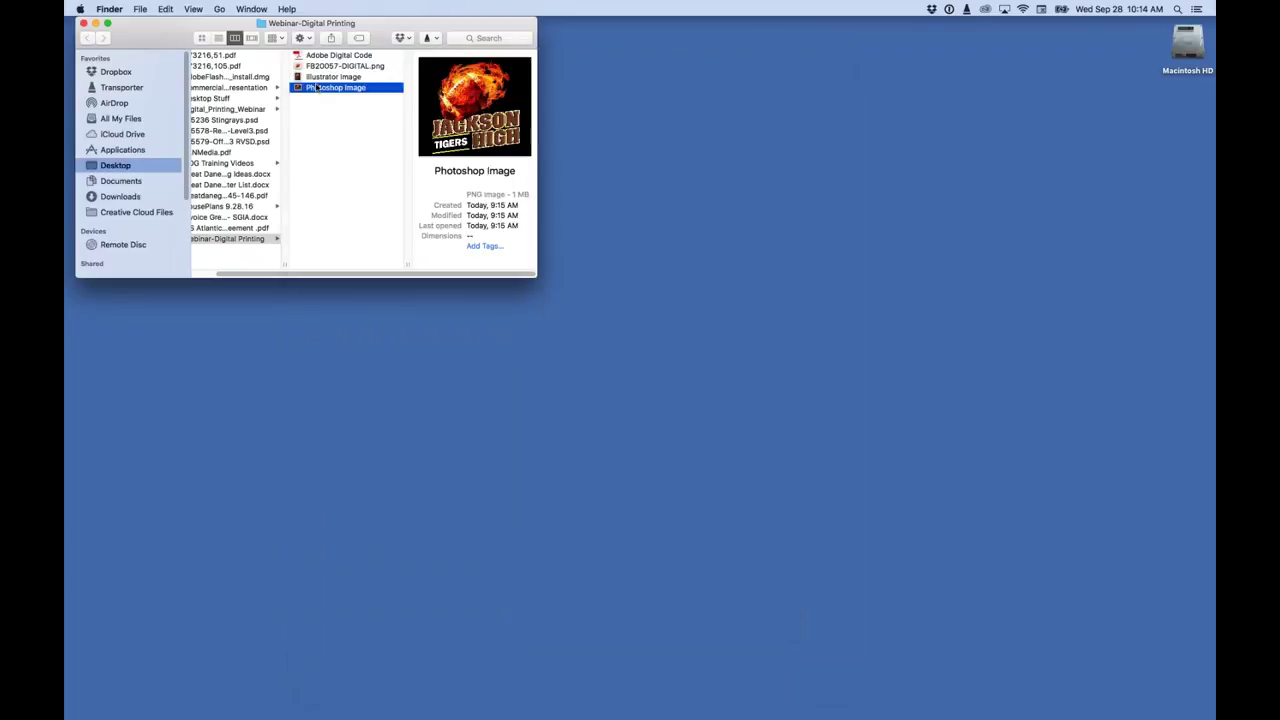
pyautogui.press('space')
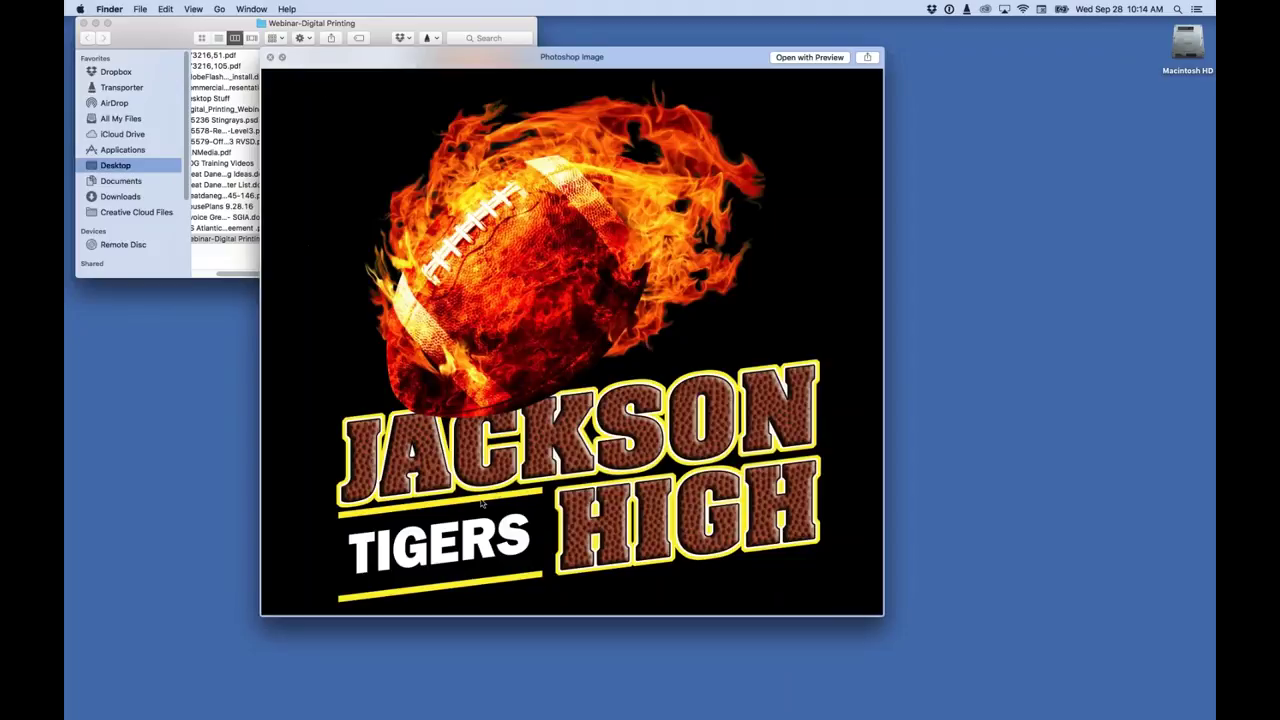
pyautogui.press('space')
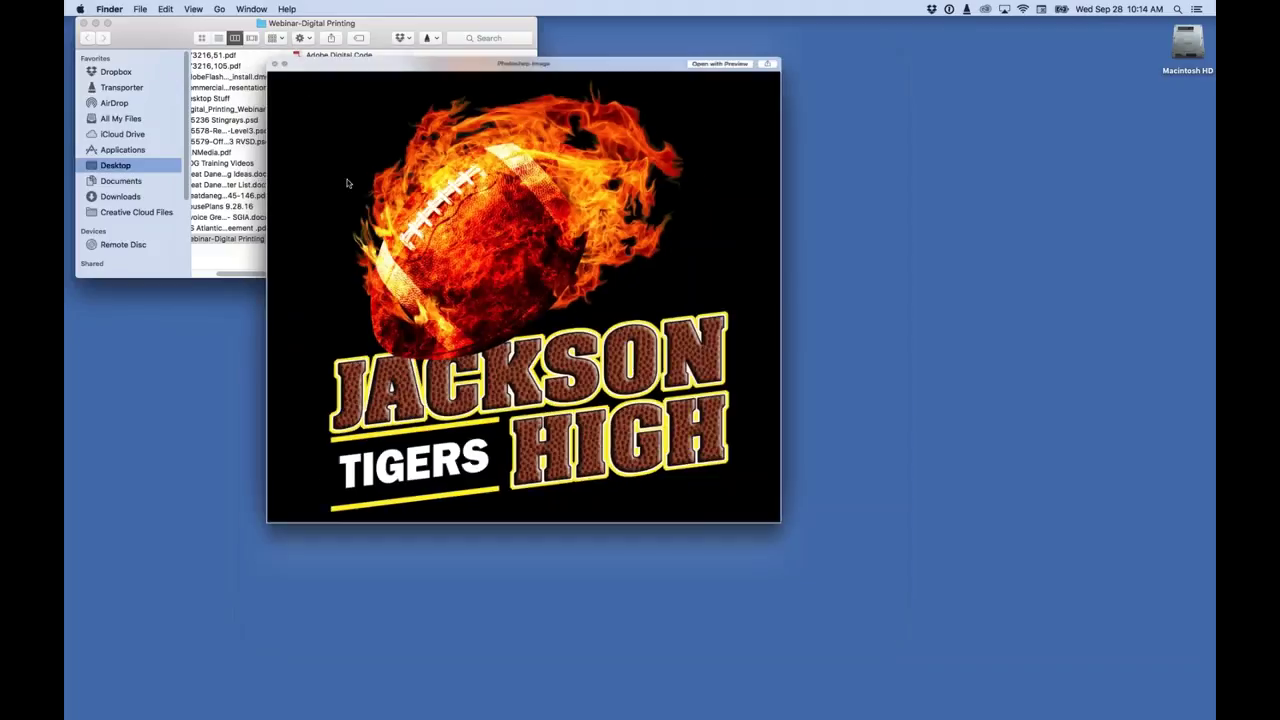
pyautogui.press('super+Tab')
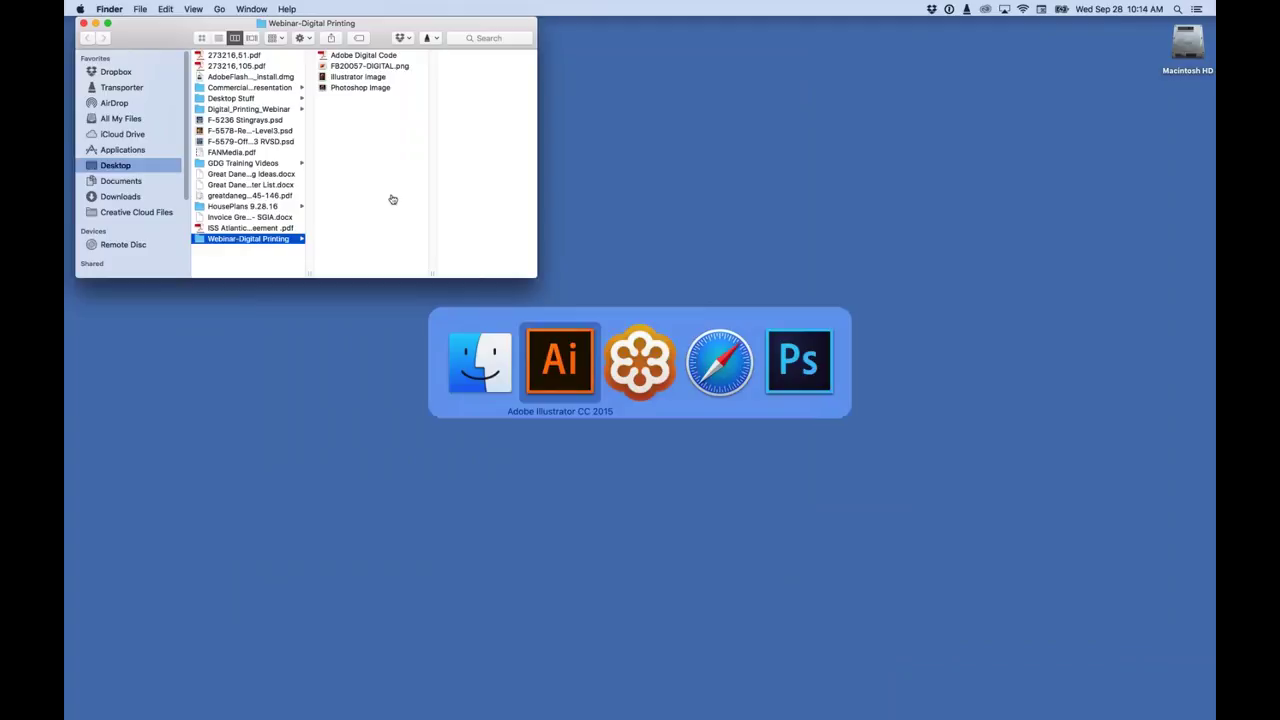
# Draw a thin black rectangle about 5.28 in wide and 0.19 in high under JACKSON, beside the upper edge of HIGH.
pyautogui.click(76, 141)
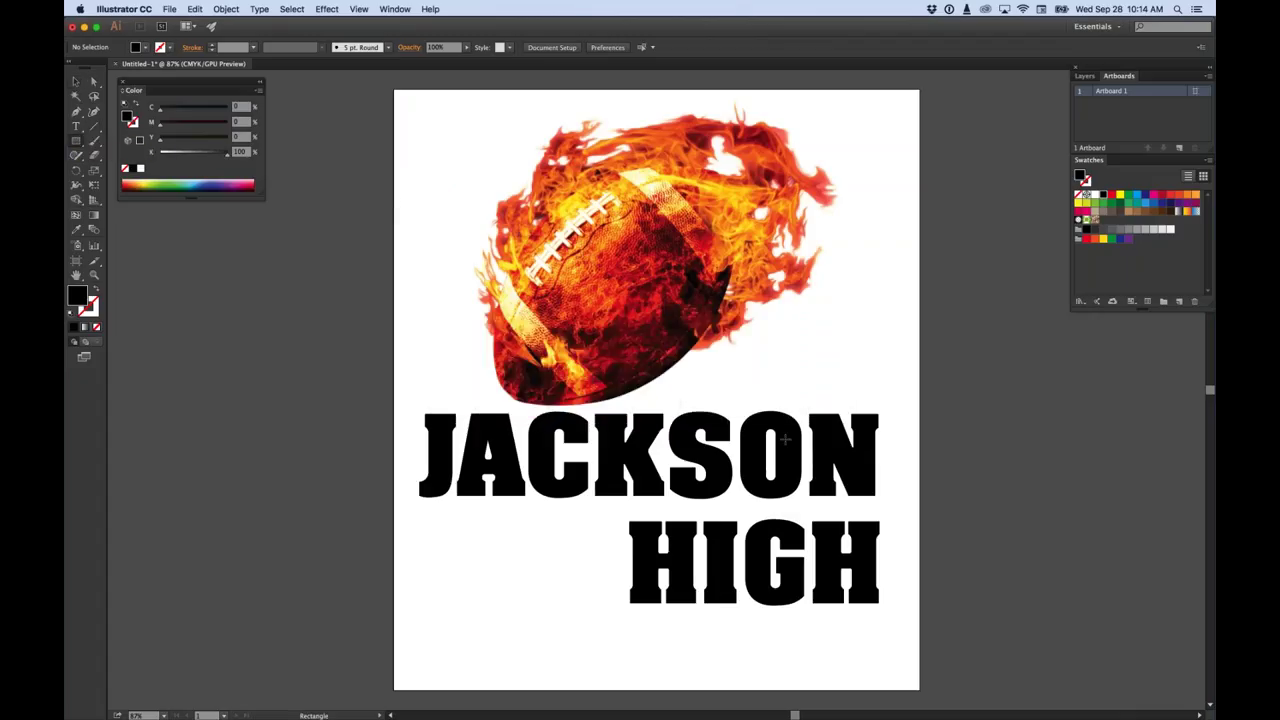
pyautogui.moveTo(617, 521); pyautogui.dragTo(417, 526)
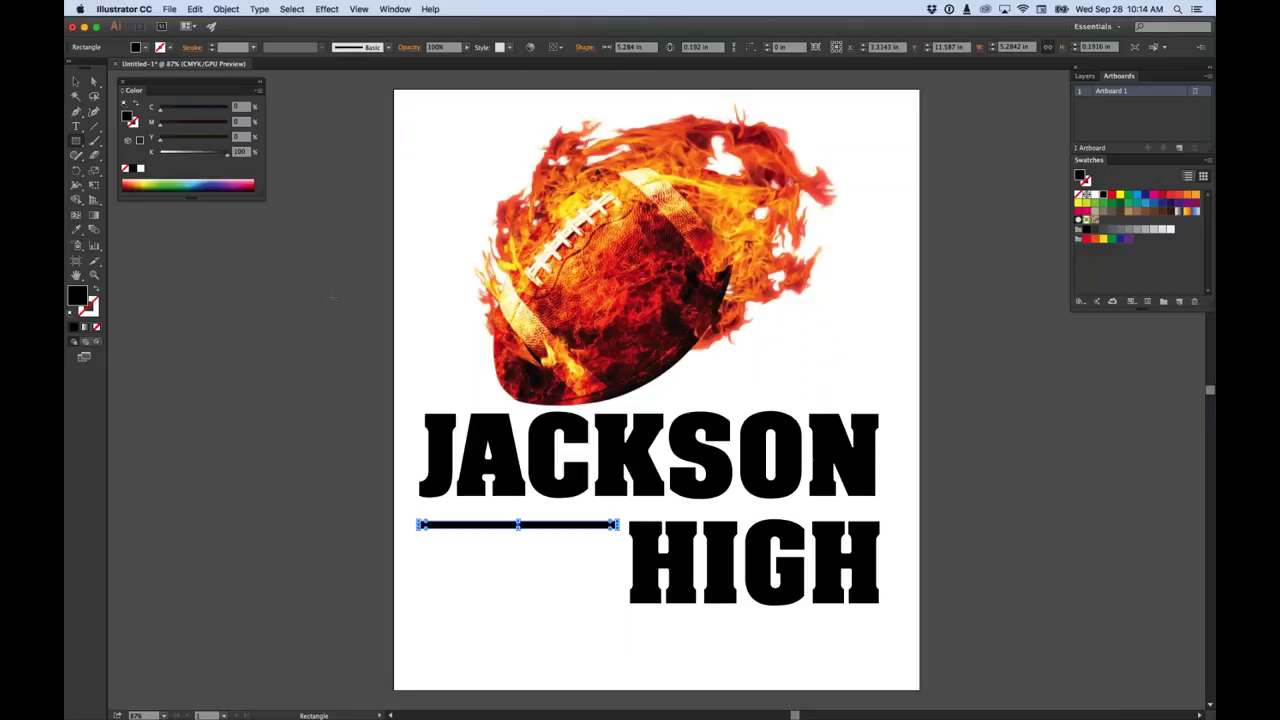
pyautogui.press('v')
pyautogui.click(578, 569)
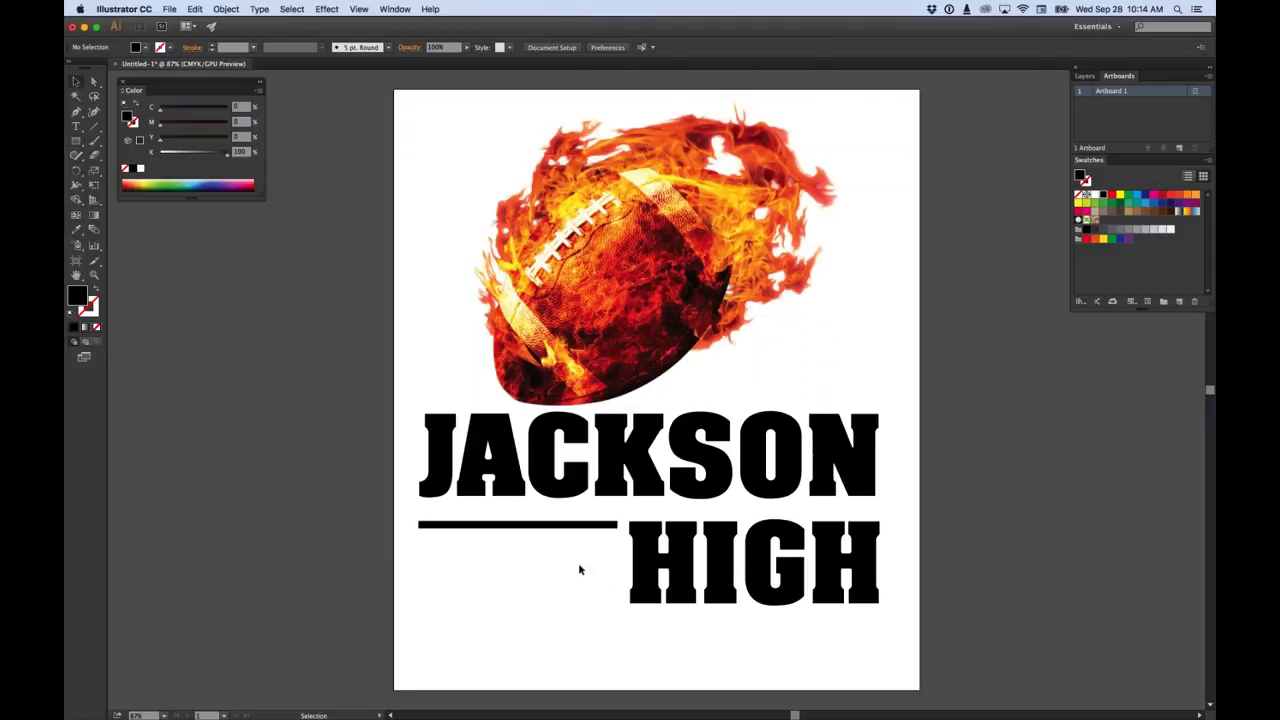
# Duplicate the thin bar straight down so the copy lines up with the baseline of HIGH.
pyautogui.click(563, 526)
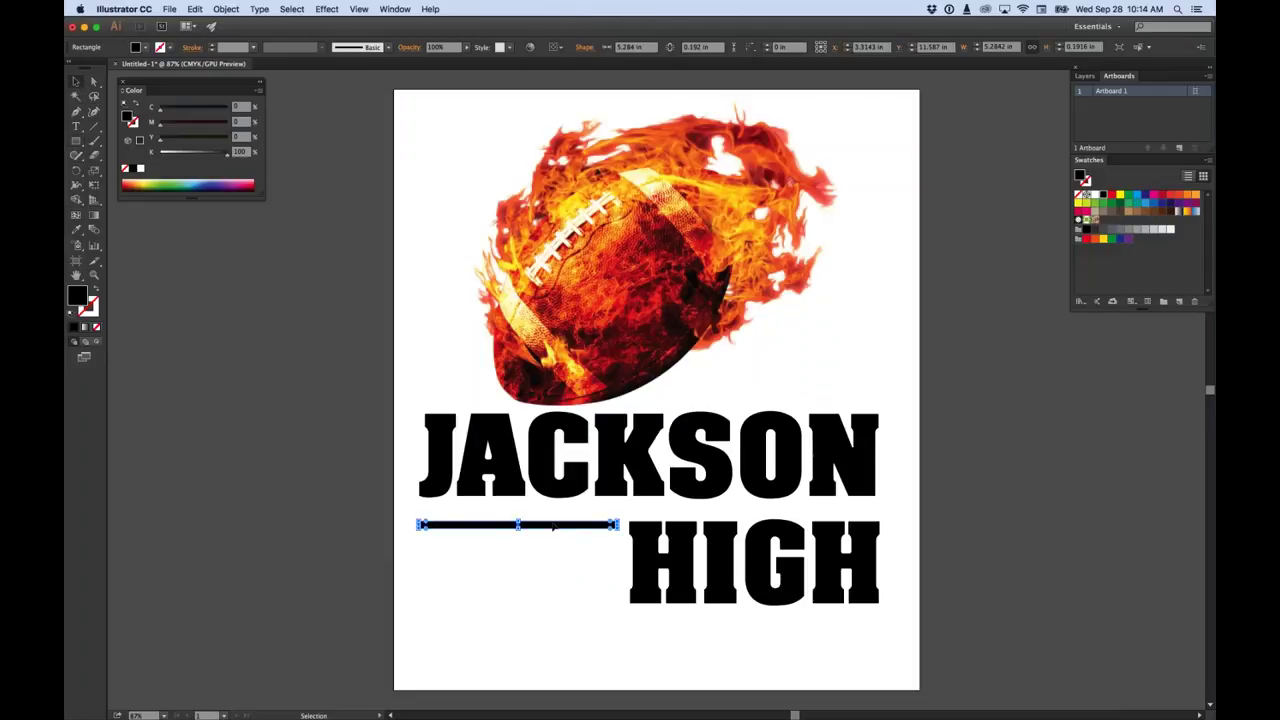
pyautogui.moveTo(553, 526); pyautogui.dragTo(545, 602)
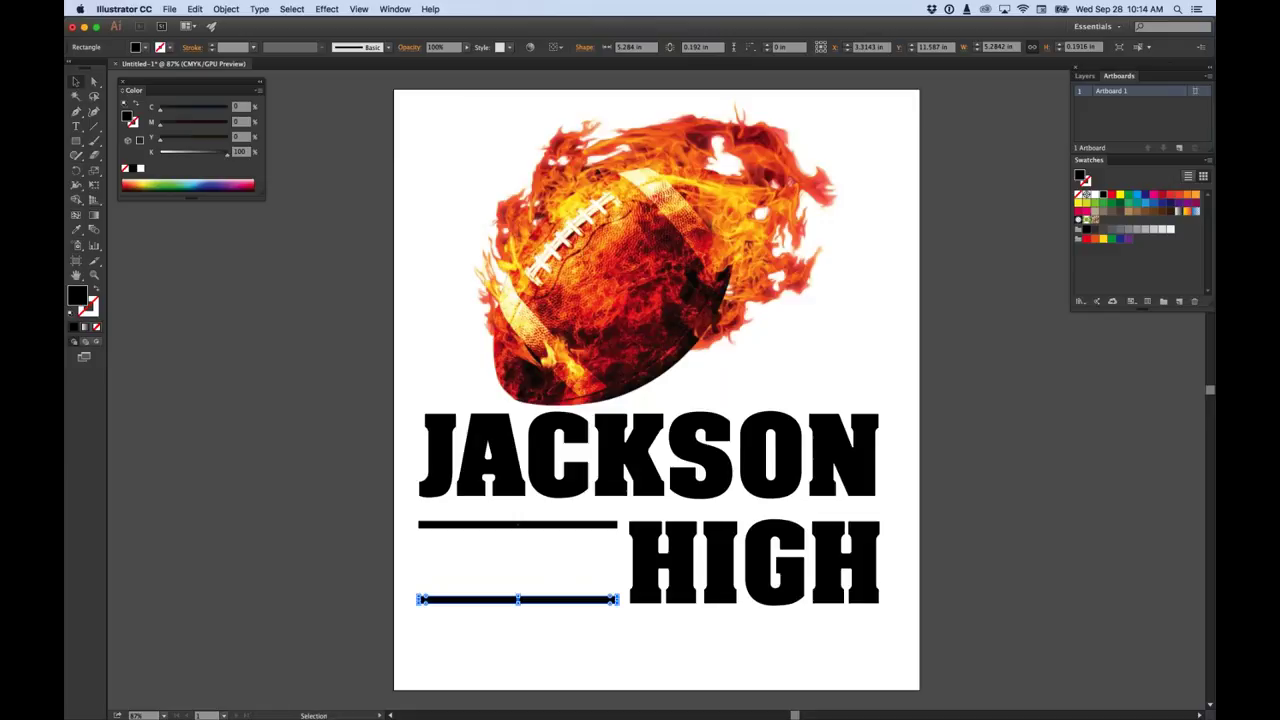
pyautogui.click(417, 568)
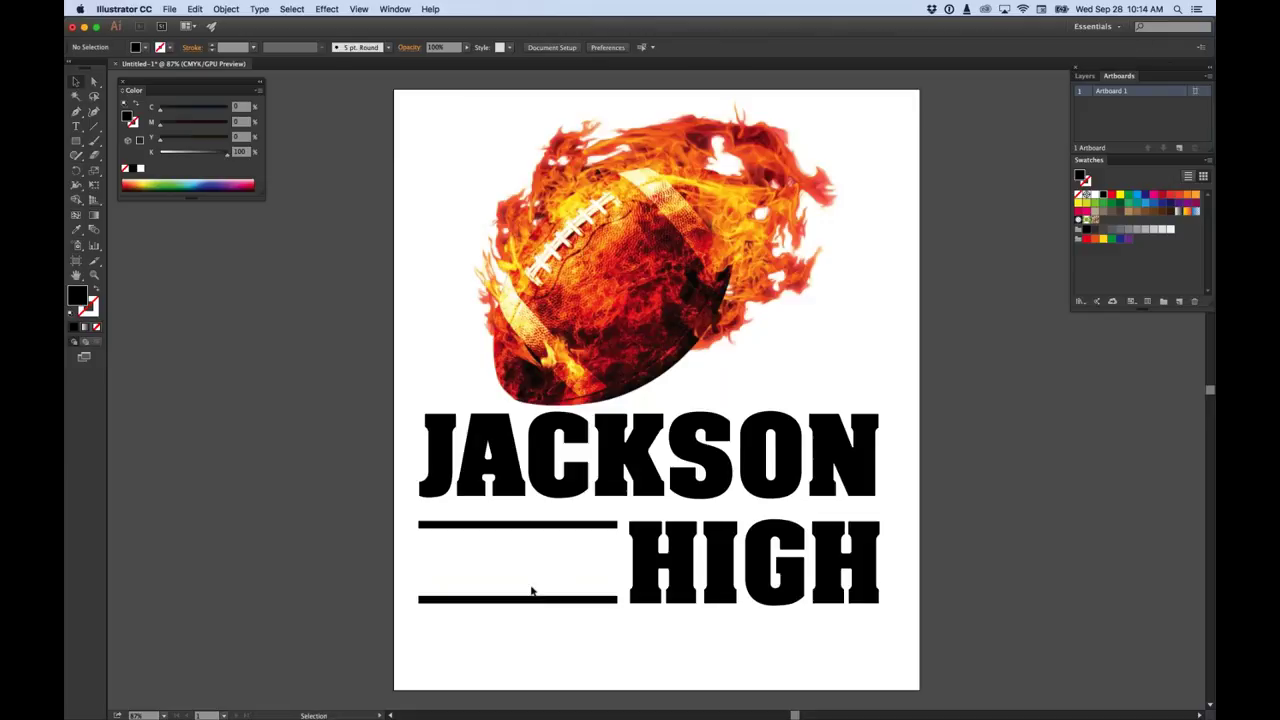
# Add a new point text object reading TIGERS near the two bars.
pyautogui.click(78, 127)
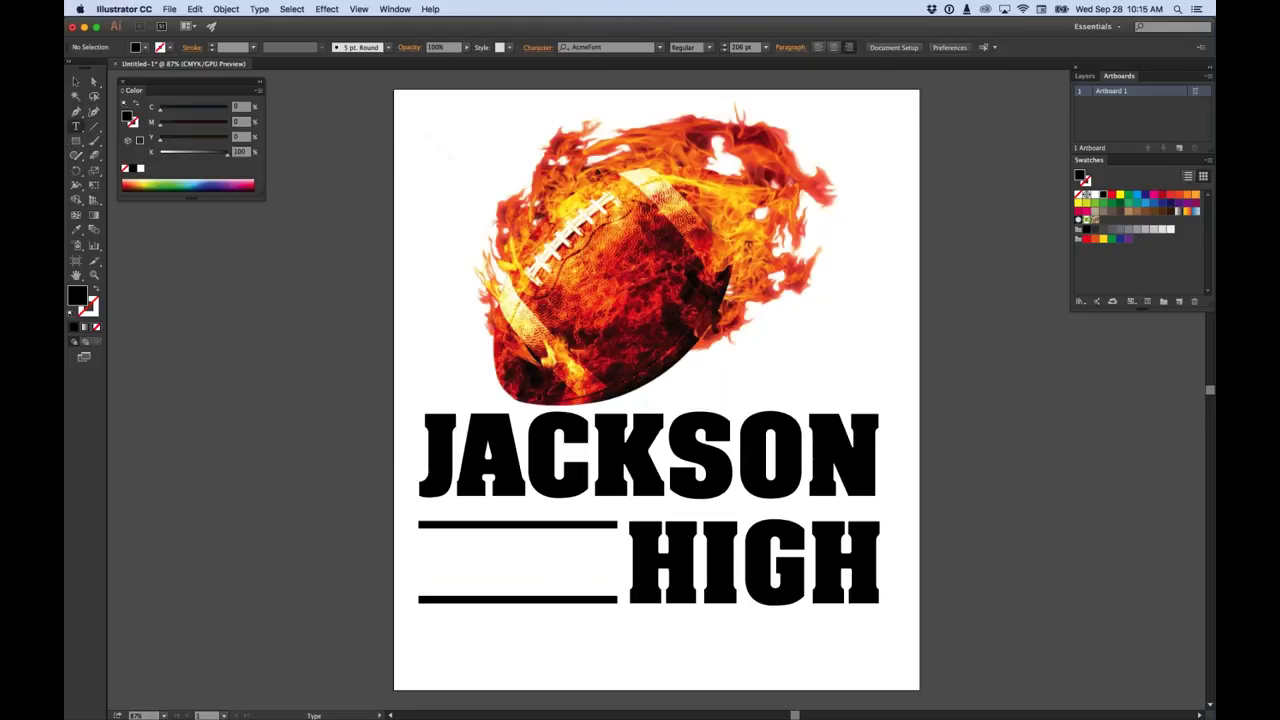
pyautogui.click(459, 566)
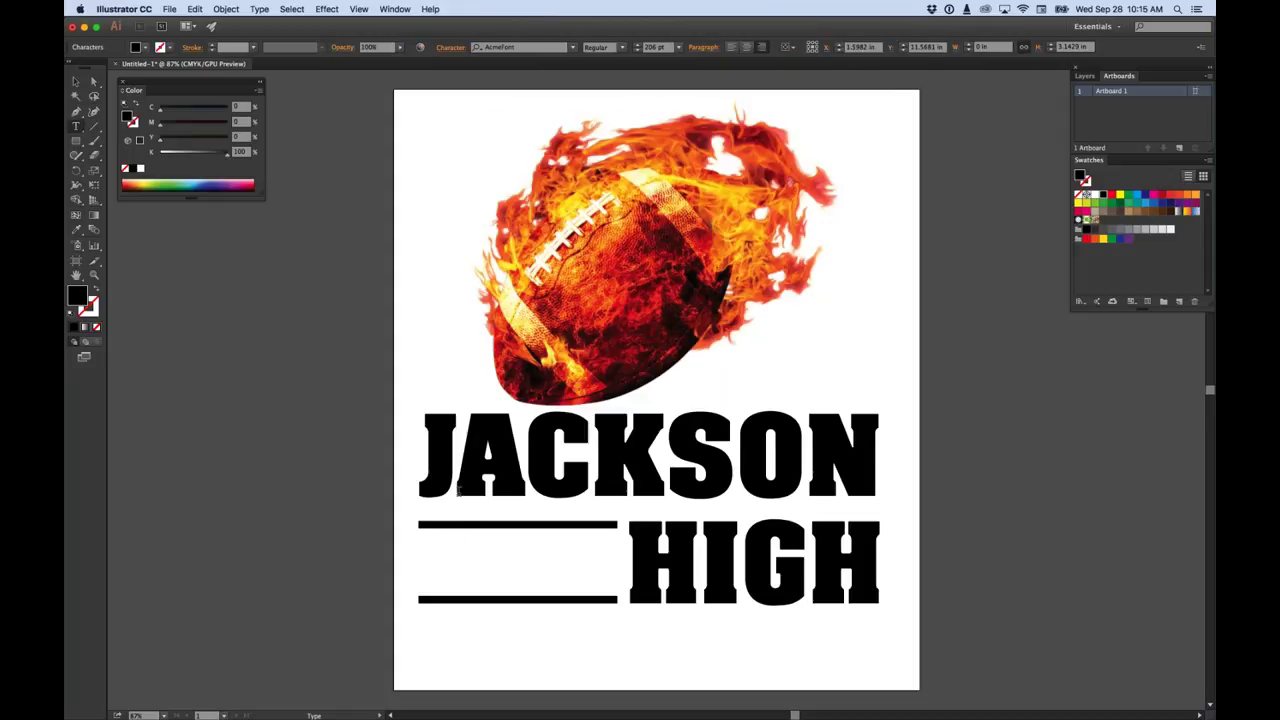
pyautogui.write('T')
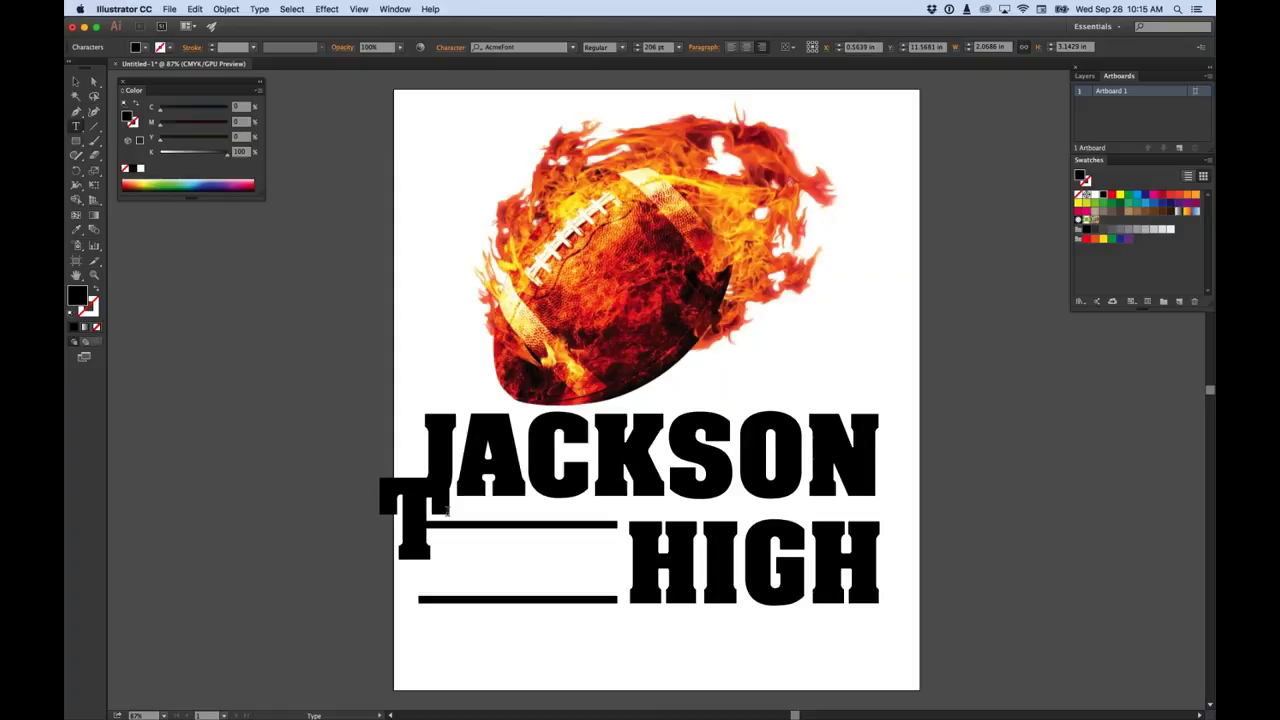
pyautogui.write('IGERS')
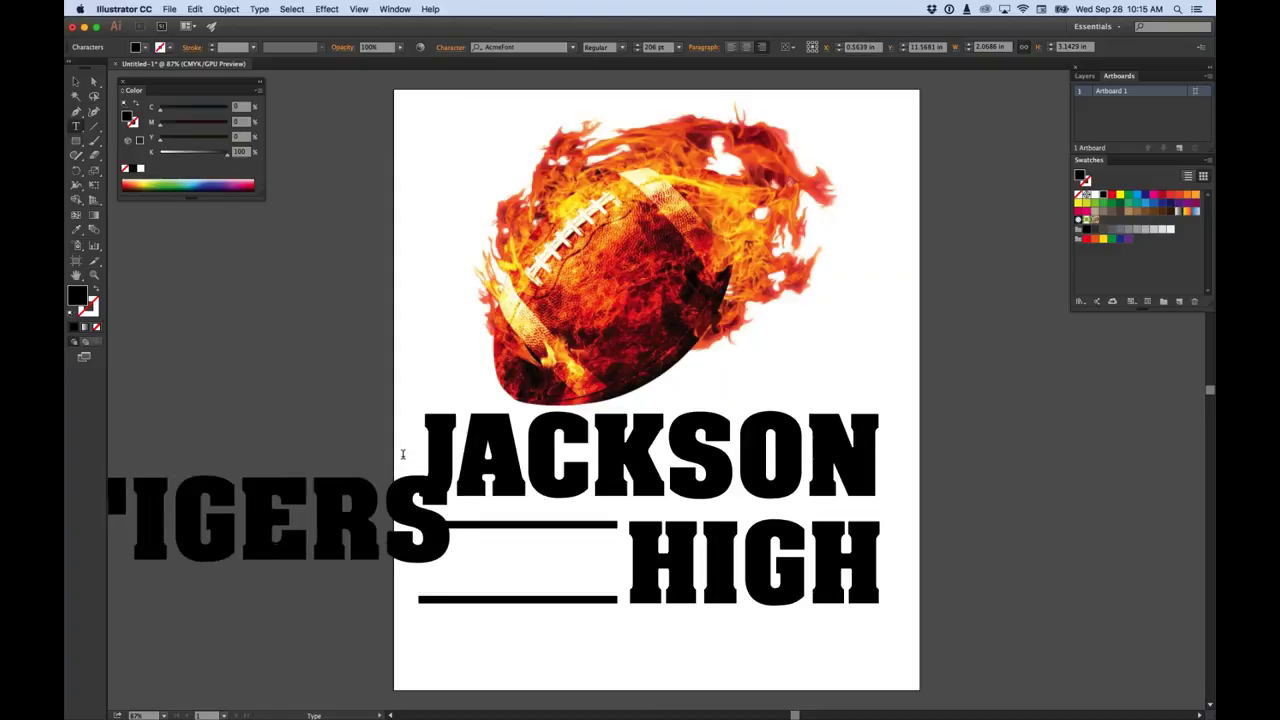
pyautogui.press('Escape')
# Move the TIGERS text between the two bars and scale it proportionally to about 119 pt to match their width.
pyautogui.moveTo(301, 534); pyautogui.dragTo(453, 561)
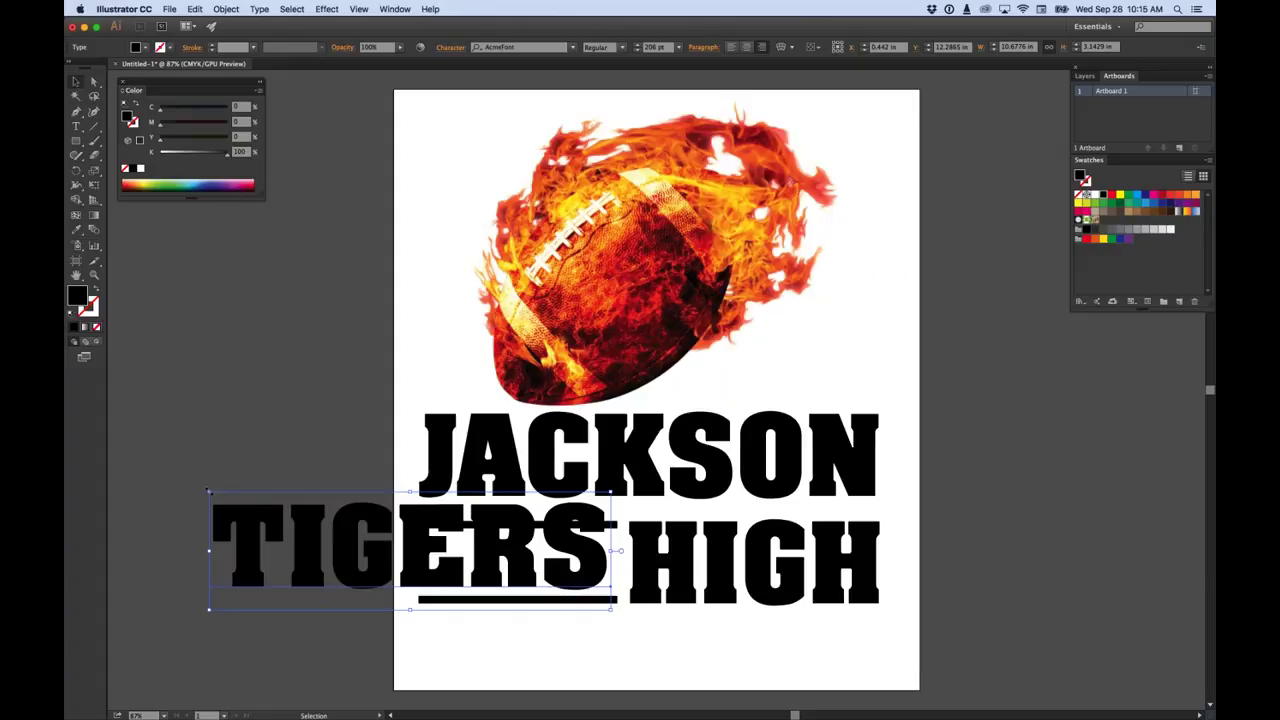
pyautogui.moveTo(212, 492); pyautogui.dragTo(374, 553)
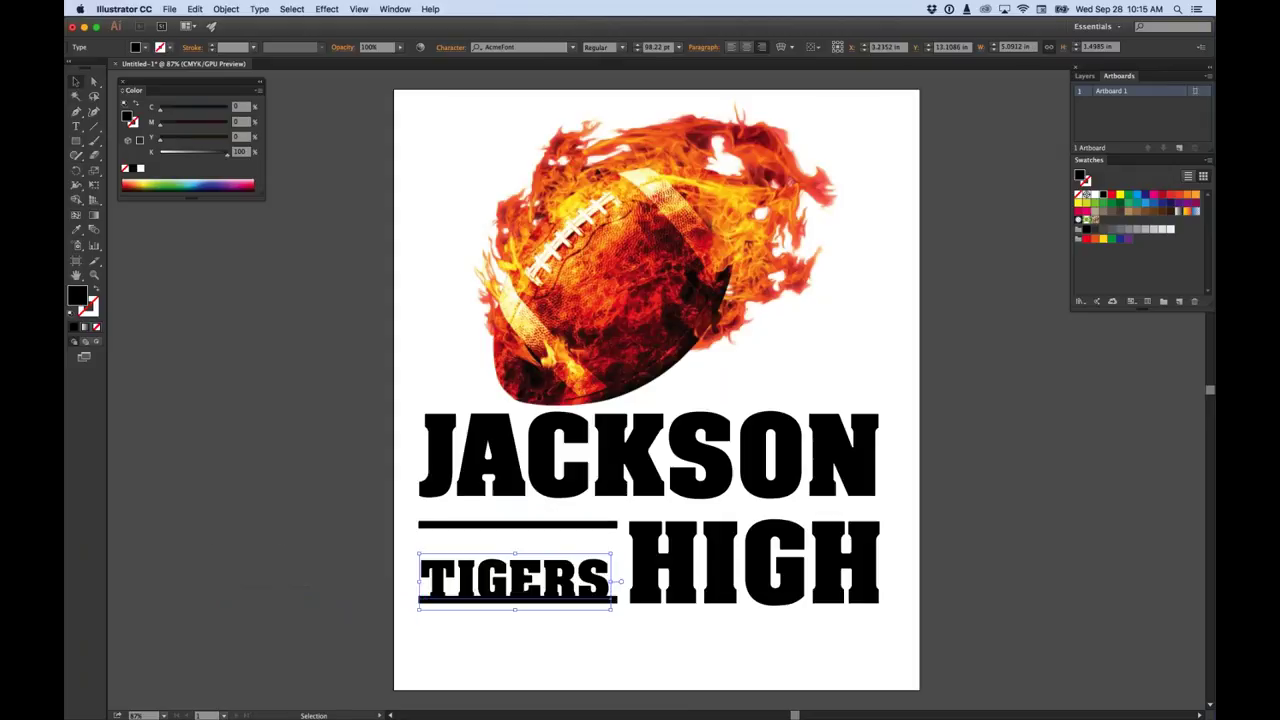
pyautogui.moveTo(609, 601)
pyautogui.mouseDown()
pyautogui.moveTo(609, 571)
pyautogui.moveTo(617, 600)
pyautogui.mouseUp()
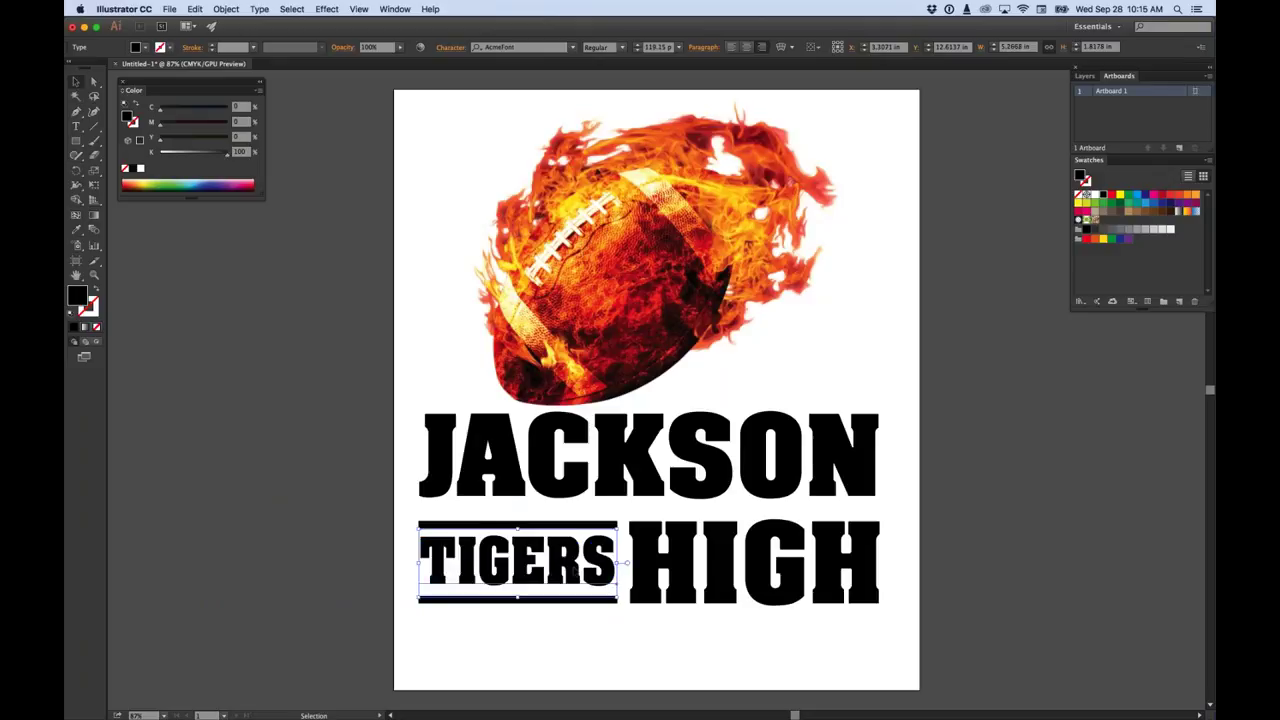
pyautogui.click(321, 548)
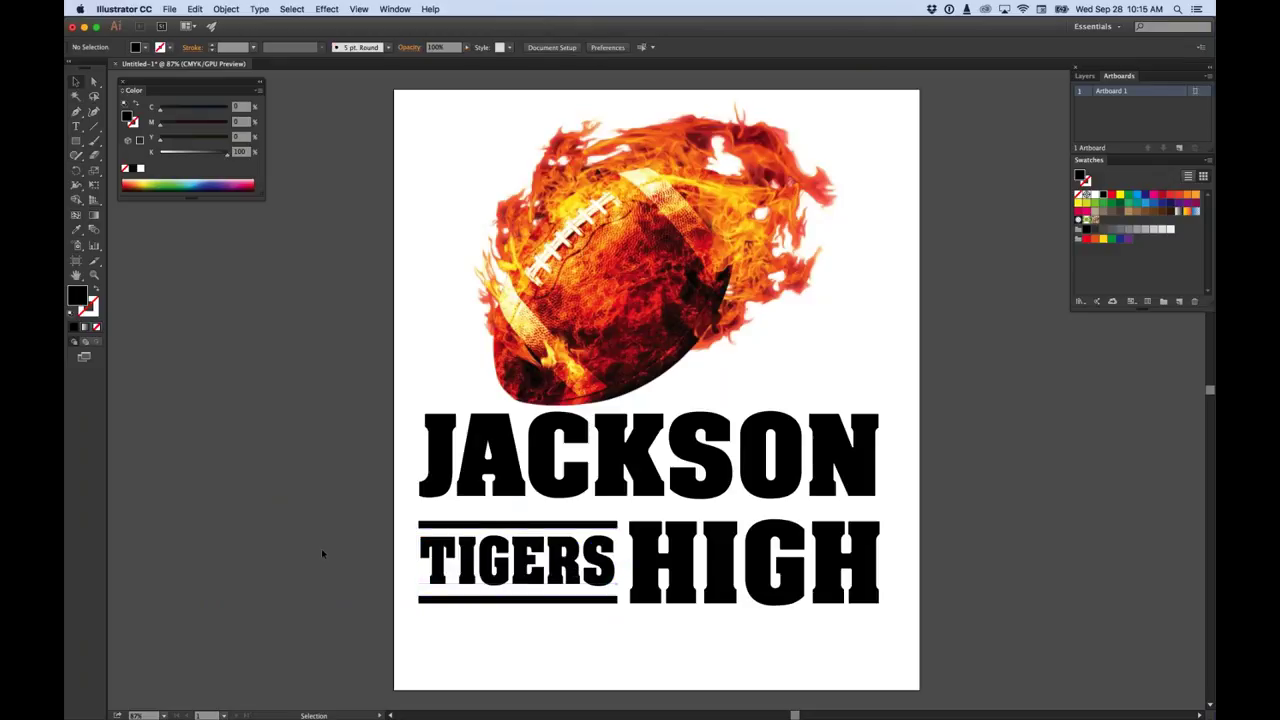
# Reselect the TIGERS text and change its font to ITC Franklin Gothic.
pyautogui.hotkey('ctrl', 'z')
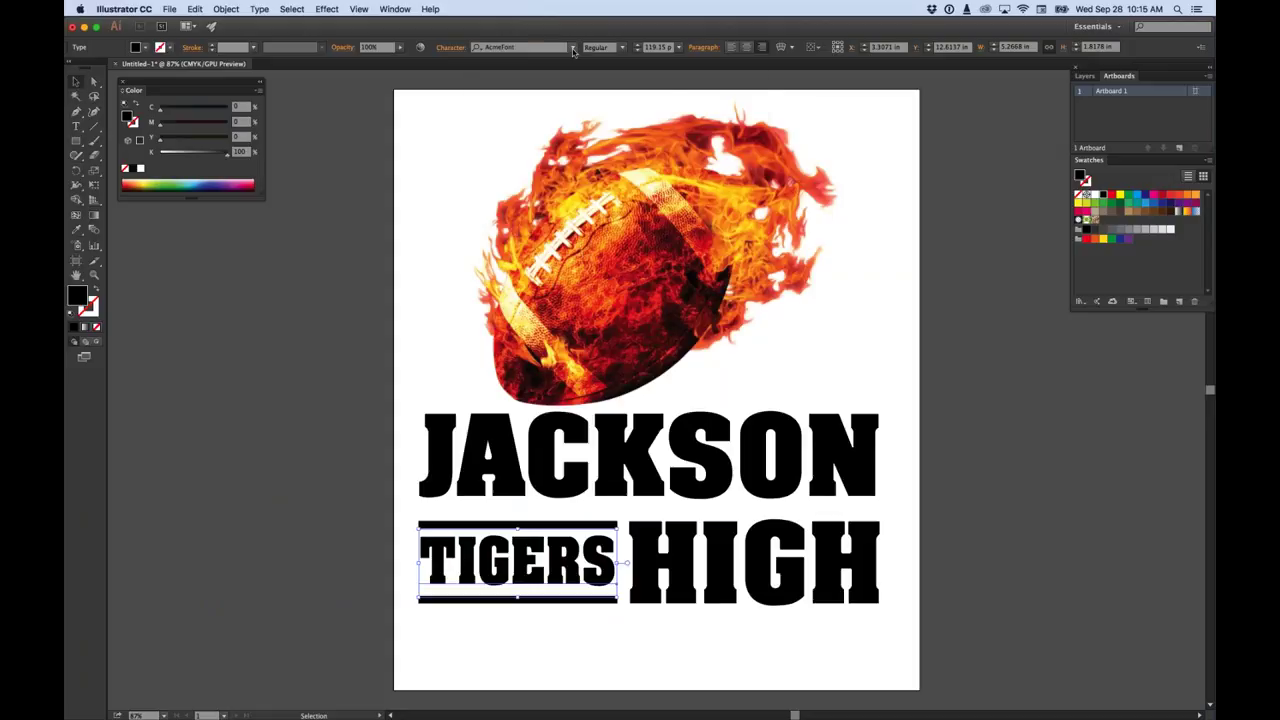
pyautogui.click(573, 50)
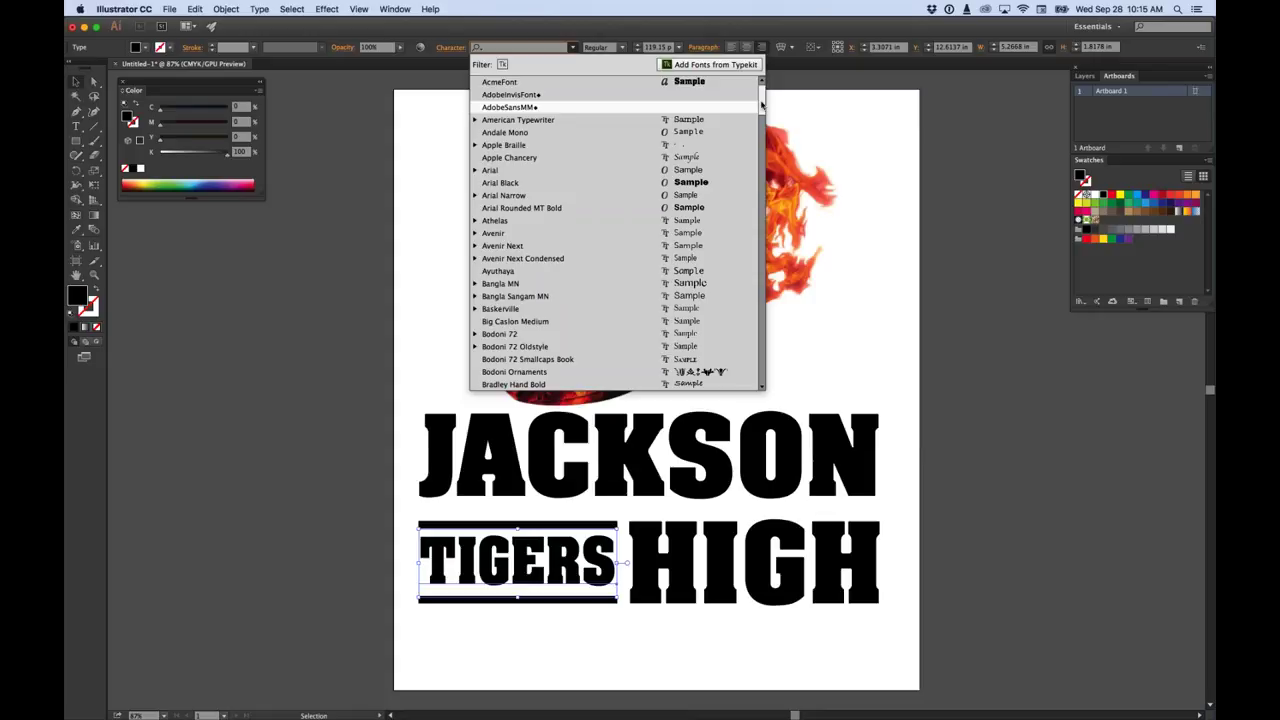
pyautogui.moveTo(762, 104); pyautogui.dragTo(762, 147)
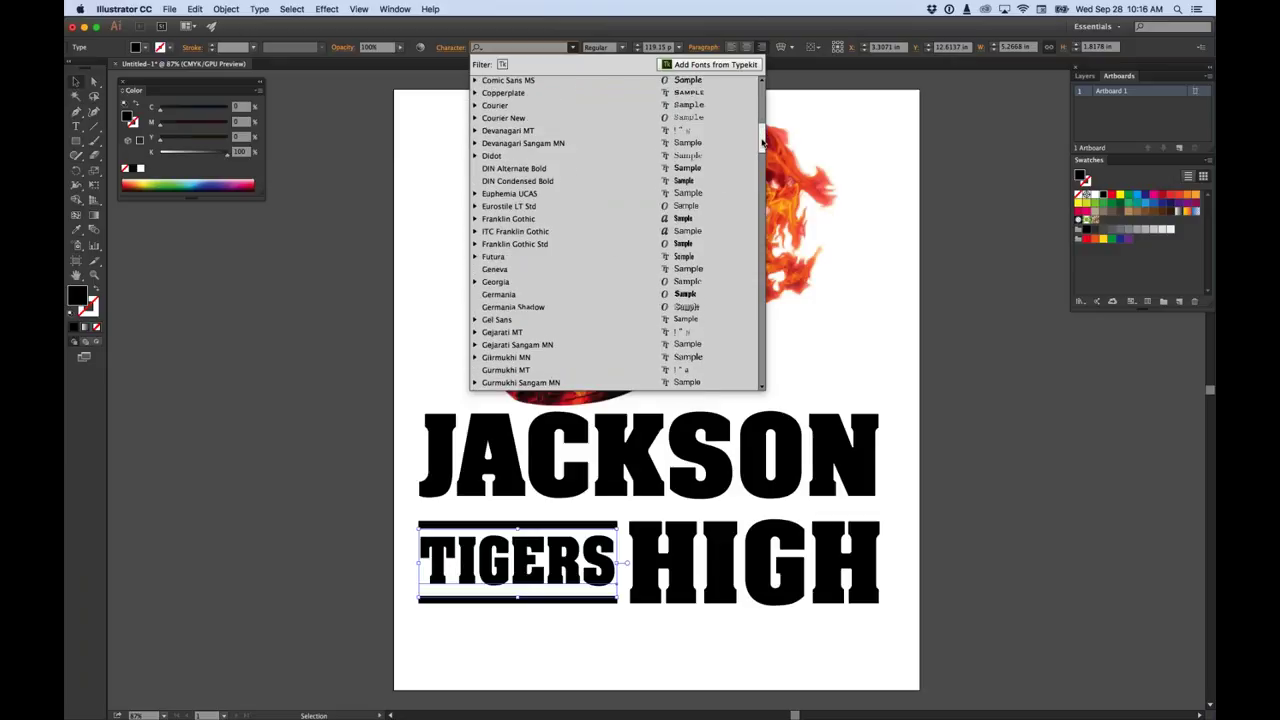
pyautogui.click(531, 233)
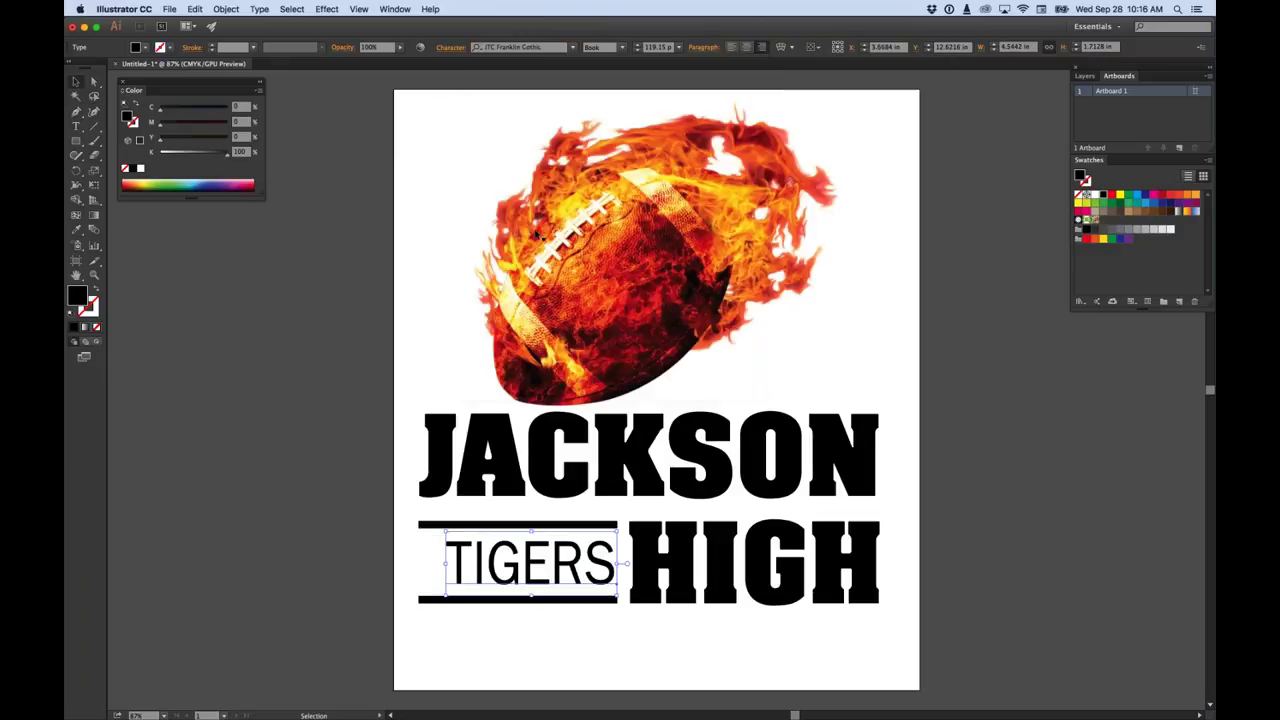
# Set the TIGERS text to the Heavy font style and shift it so it sits centred between the two bars.
pyautogui.click(622, 47)
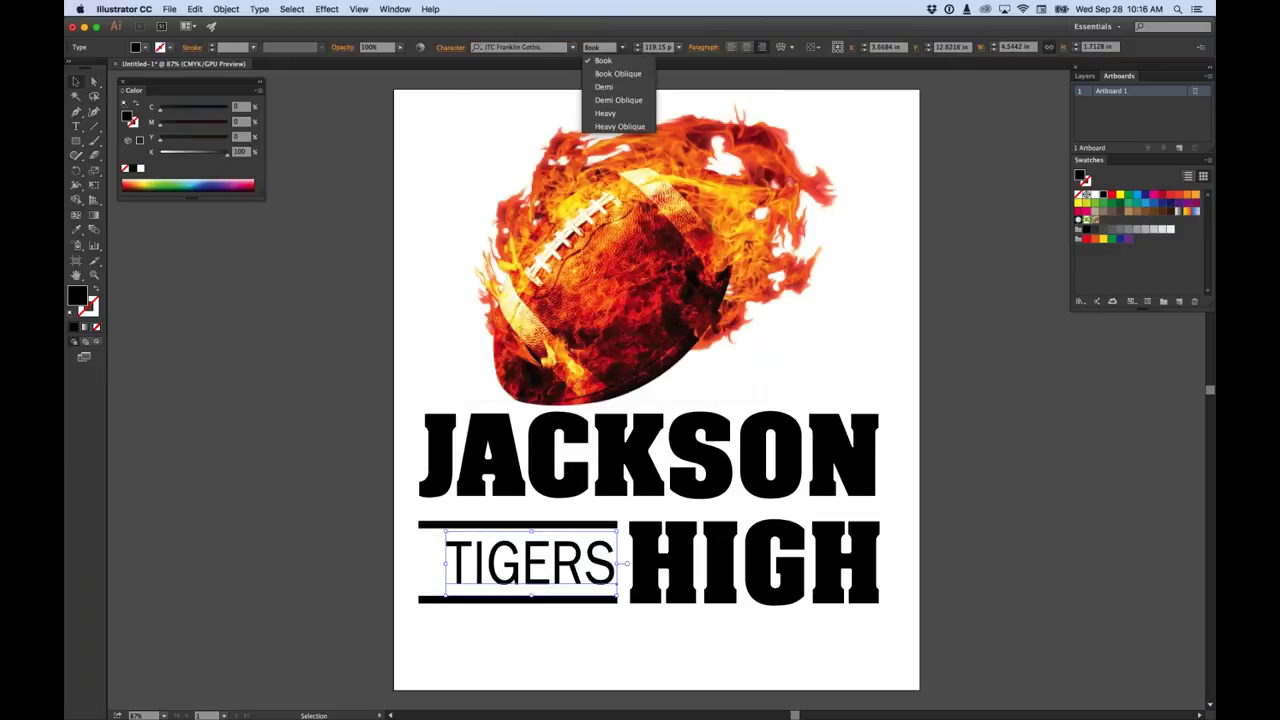
pyautogui.click(606, 114)
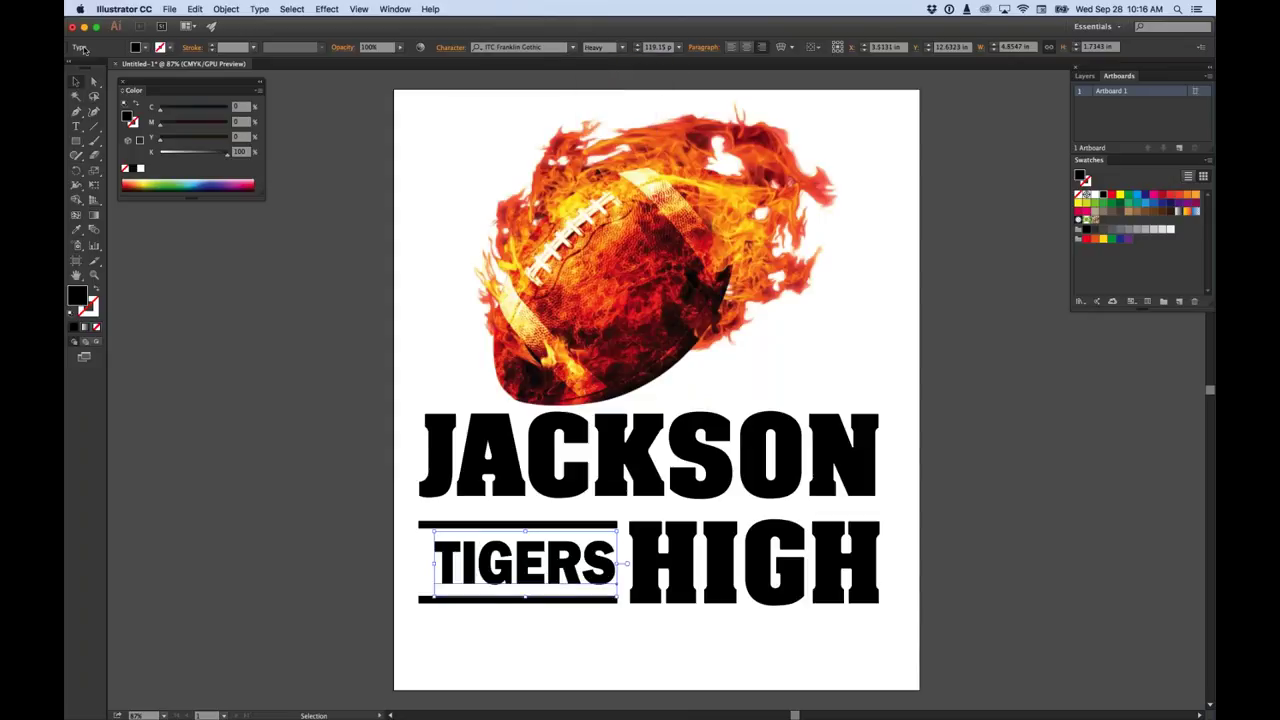
pyautogui.click(211, 304)
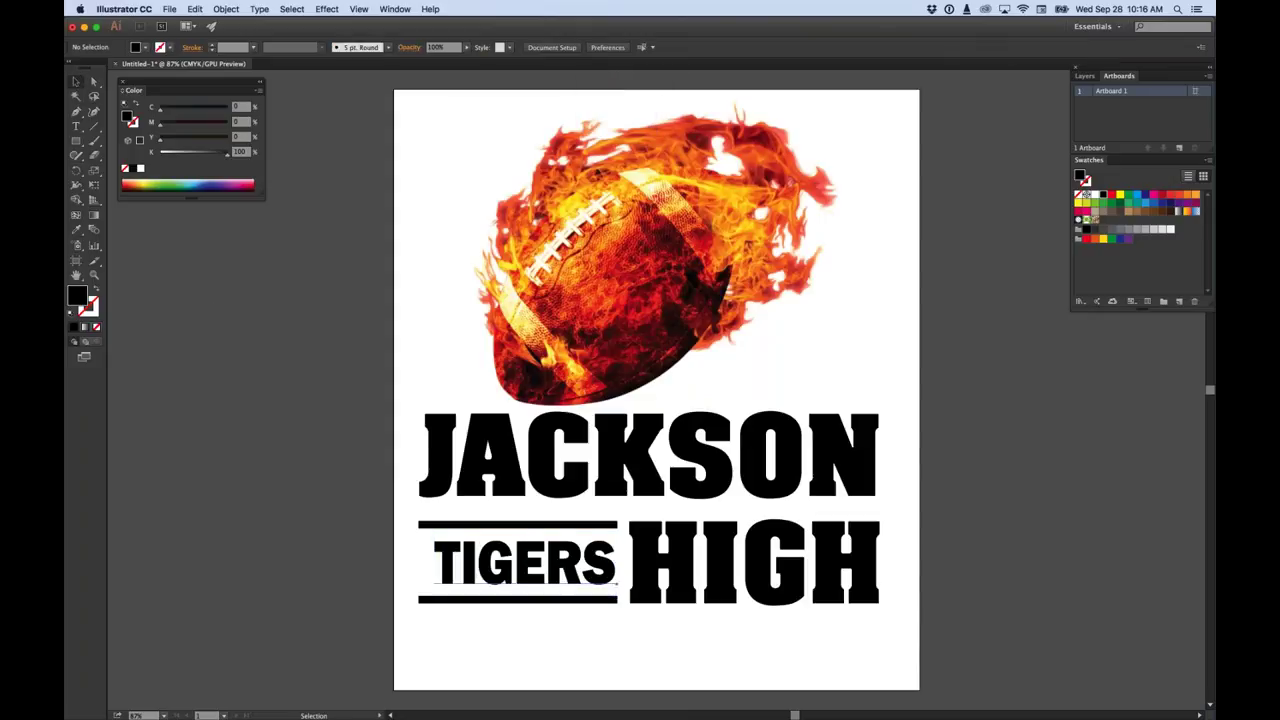
pyautogui.press('super+z')
pyautogui.press('super+z')
pyautogui.press('super+z')
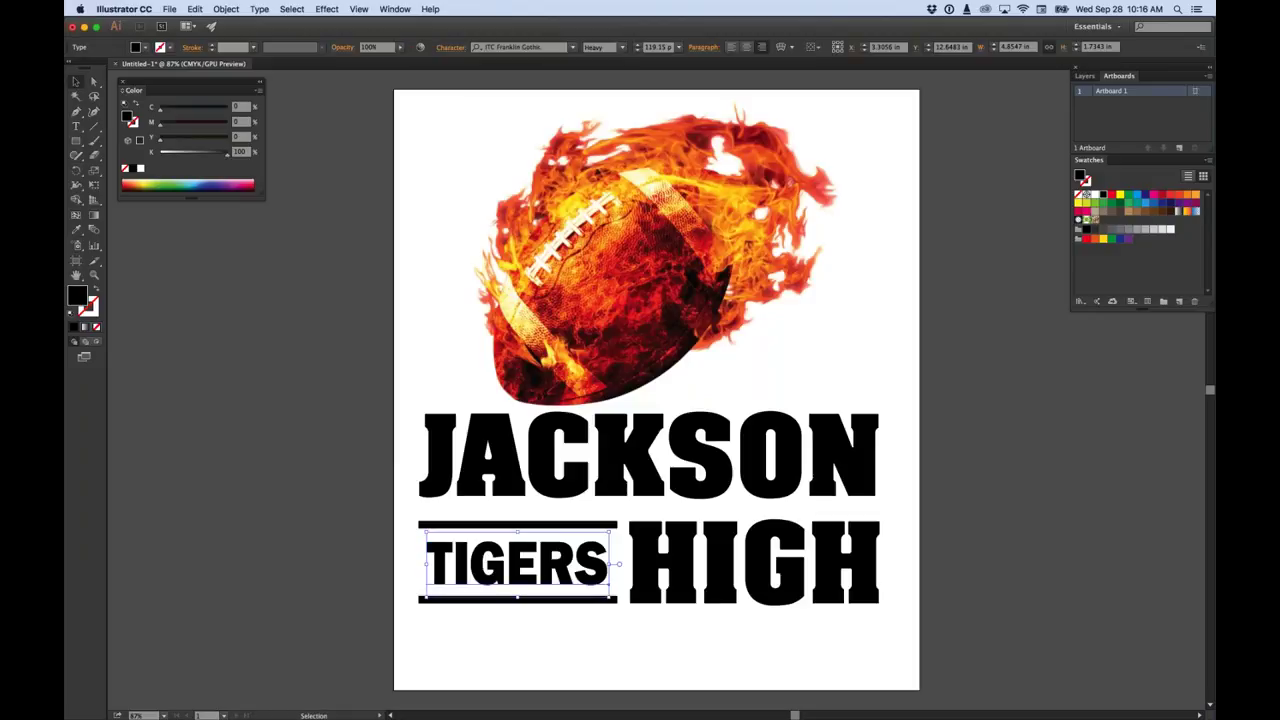
pyautogui.click(259, 440)
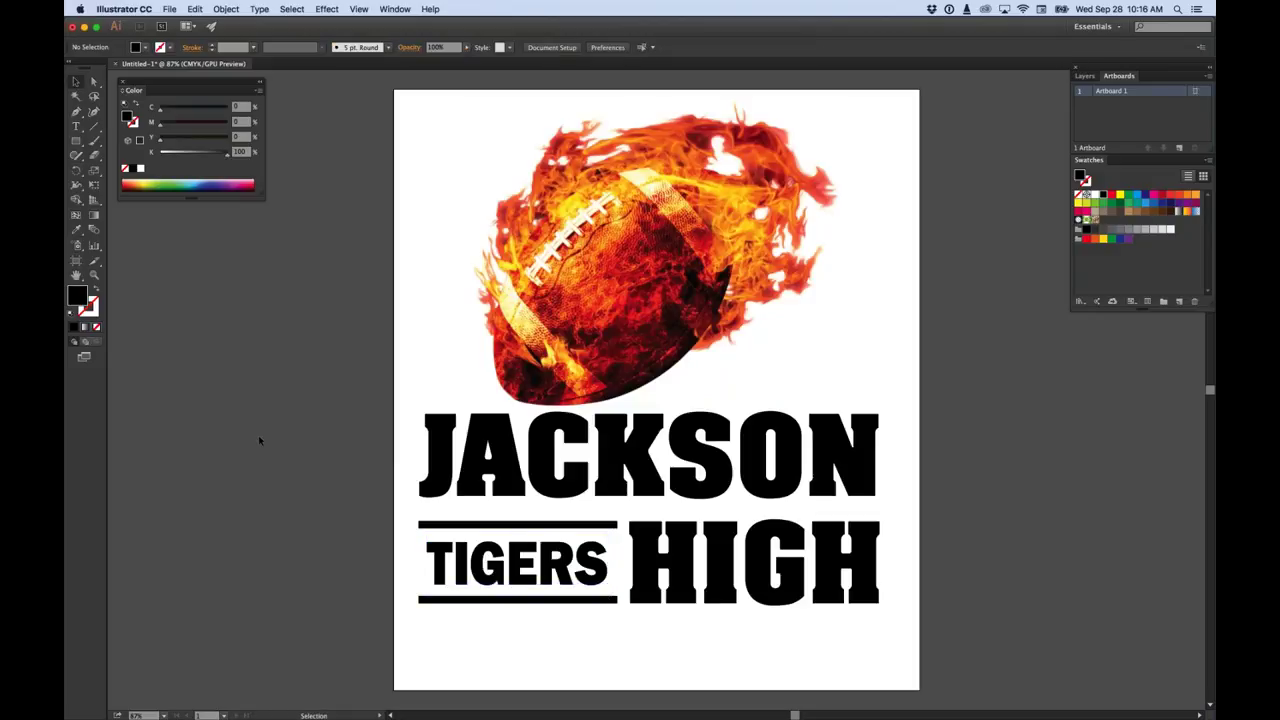
pyautogui.press('super+z')
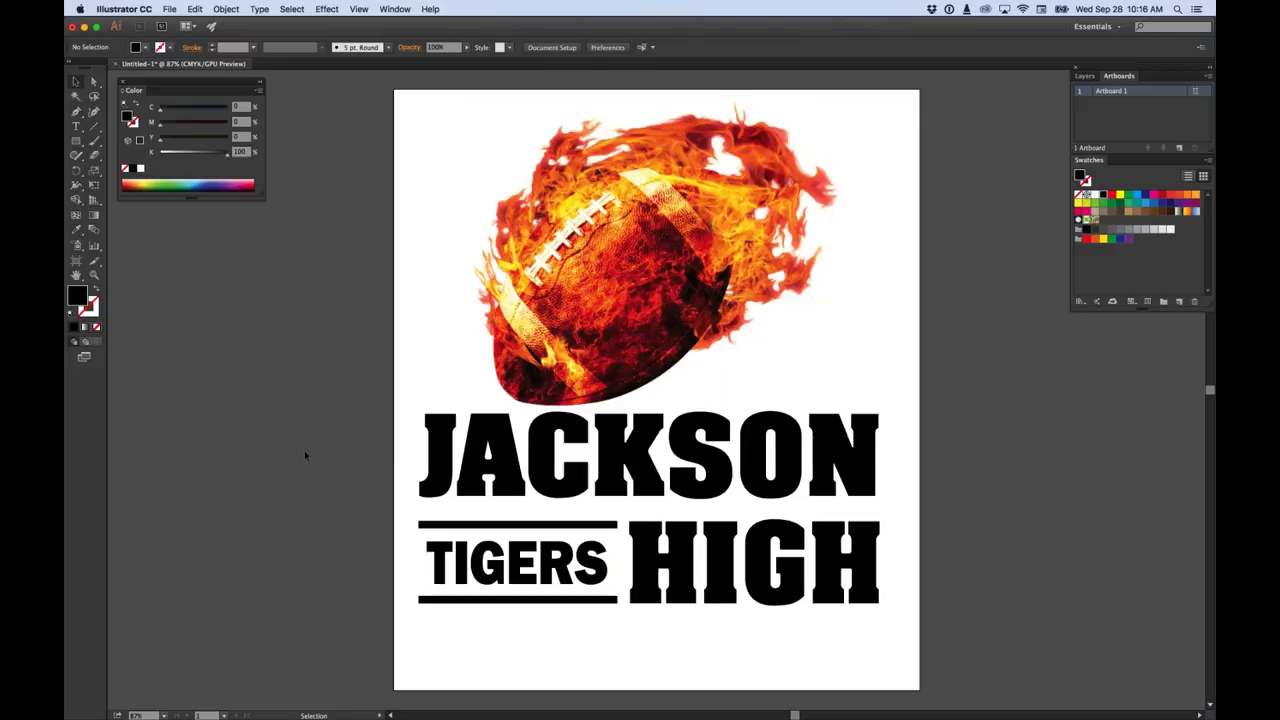
# Select the JACKSON HIGH text object.
pyautogui.click(591, 553)
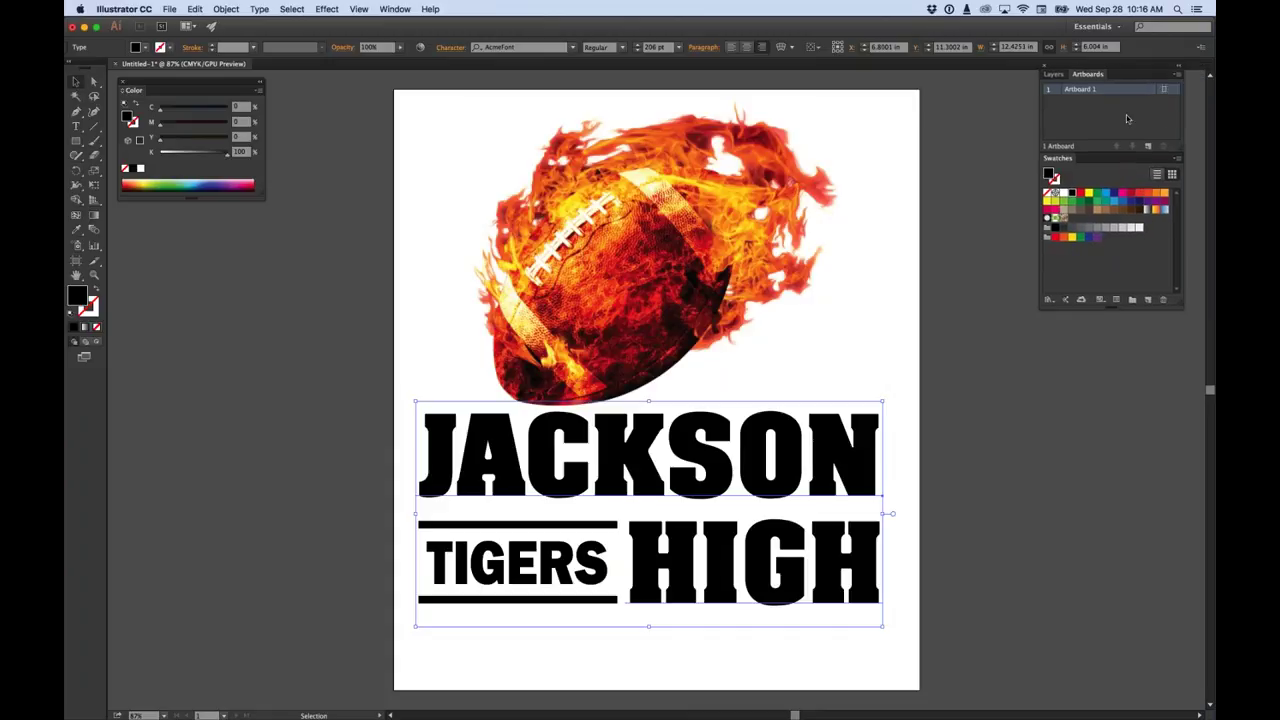
pyautogui.click(1178, 158)
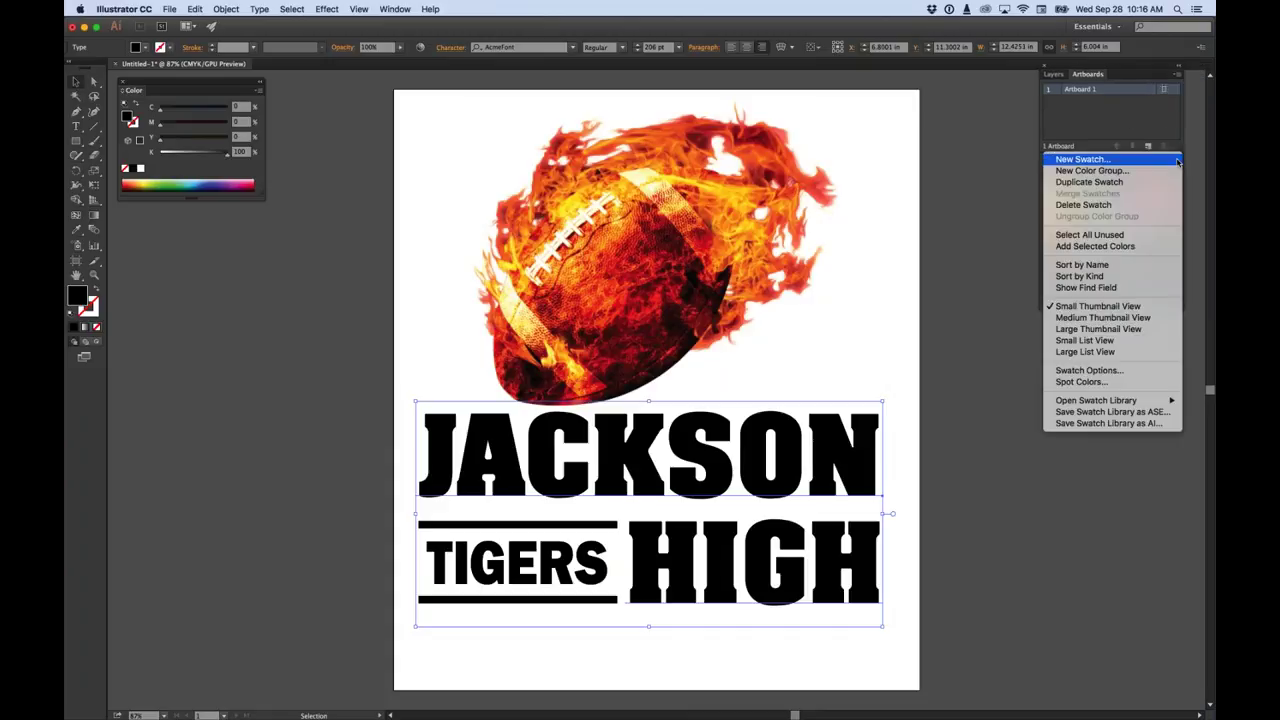
pyautogui.click(1053, 133)
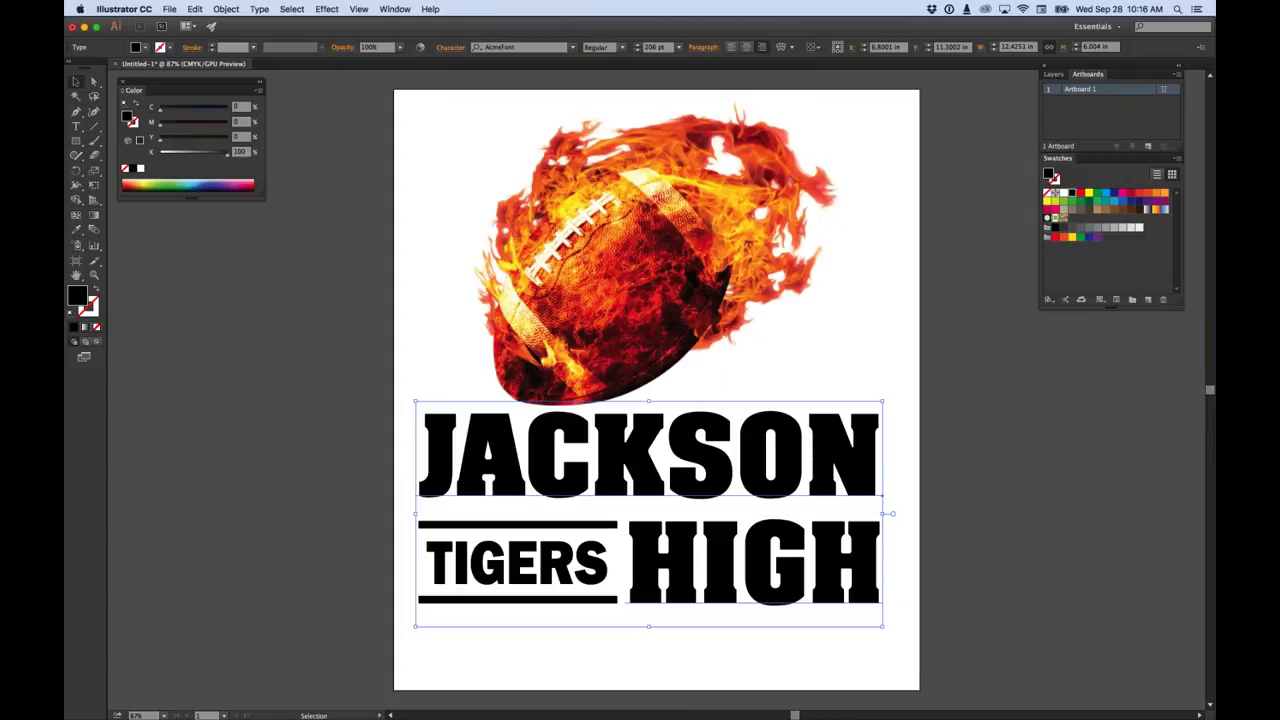
pyautogui.doubleClick(78, 296)
pyautogui.moveTo(174, 131)
pyautogui.mouseDown()
pyautogui.moveTo(178, 151)
pyautogui.moveTo(199, 137)
pyautogui.moveTo(244, 146)
pyautogui.moveTo(244, 198)
pyautogui.moveTo(244, 166)
pyautogui.mouseUp()
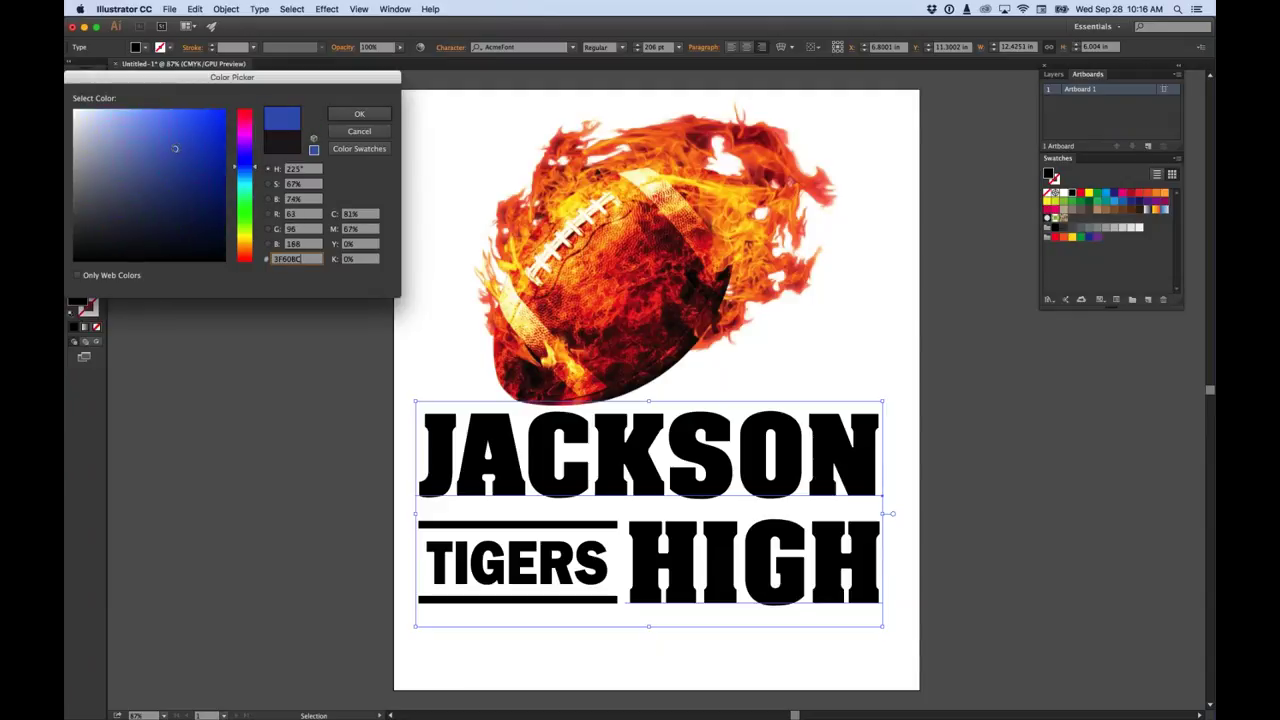
pyautogui.click(343, 133)
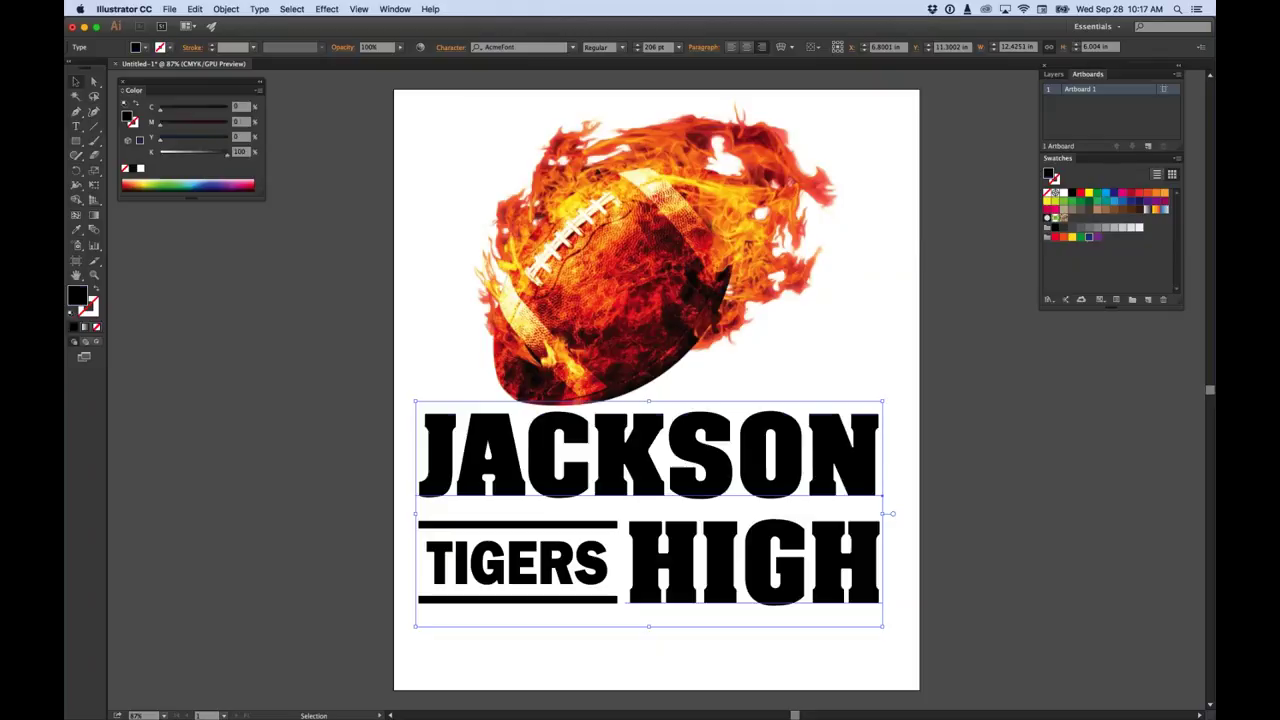
# Fill the JACKSON HIGH text with the dark blue swatch (C 100, M 90) and give it a 5 pt yellow stroke.
pyautogui.click(1089, 237)
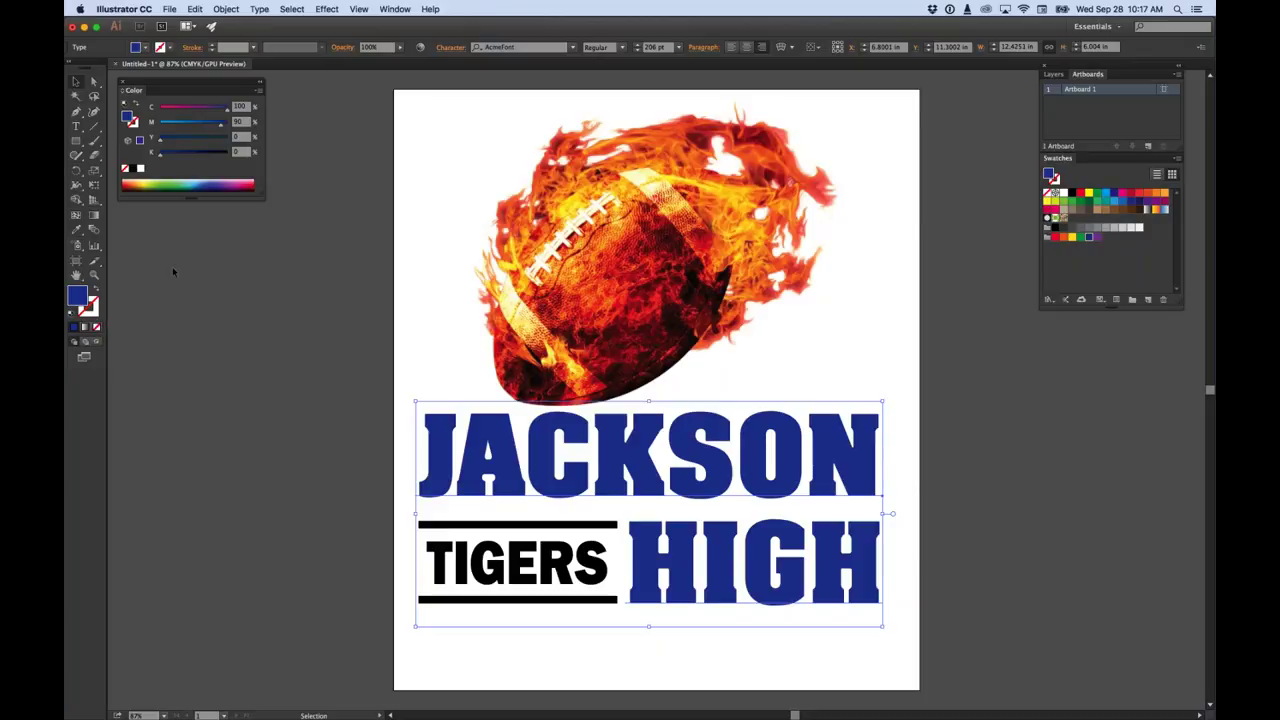
pyautogui.click(168, 47)
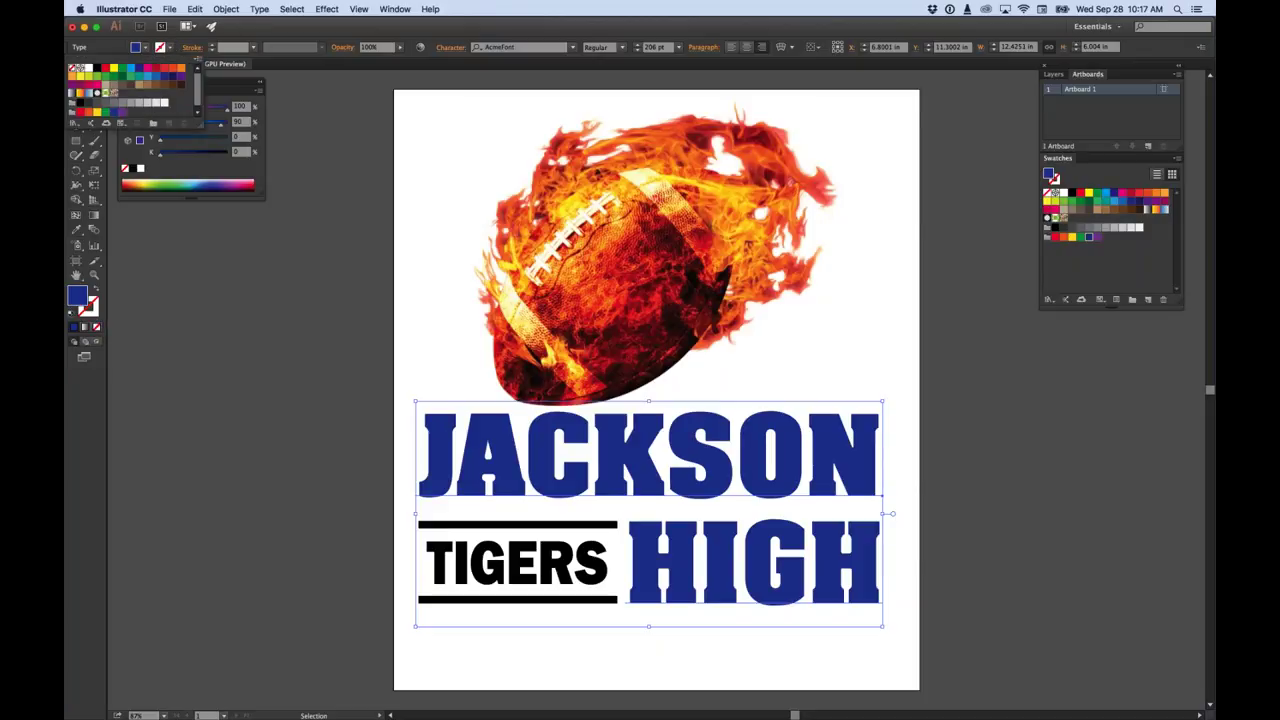
pyautogui.click(95, 115)
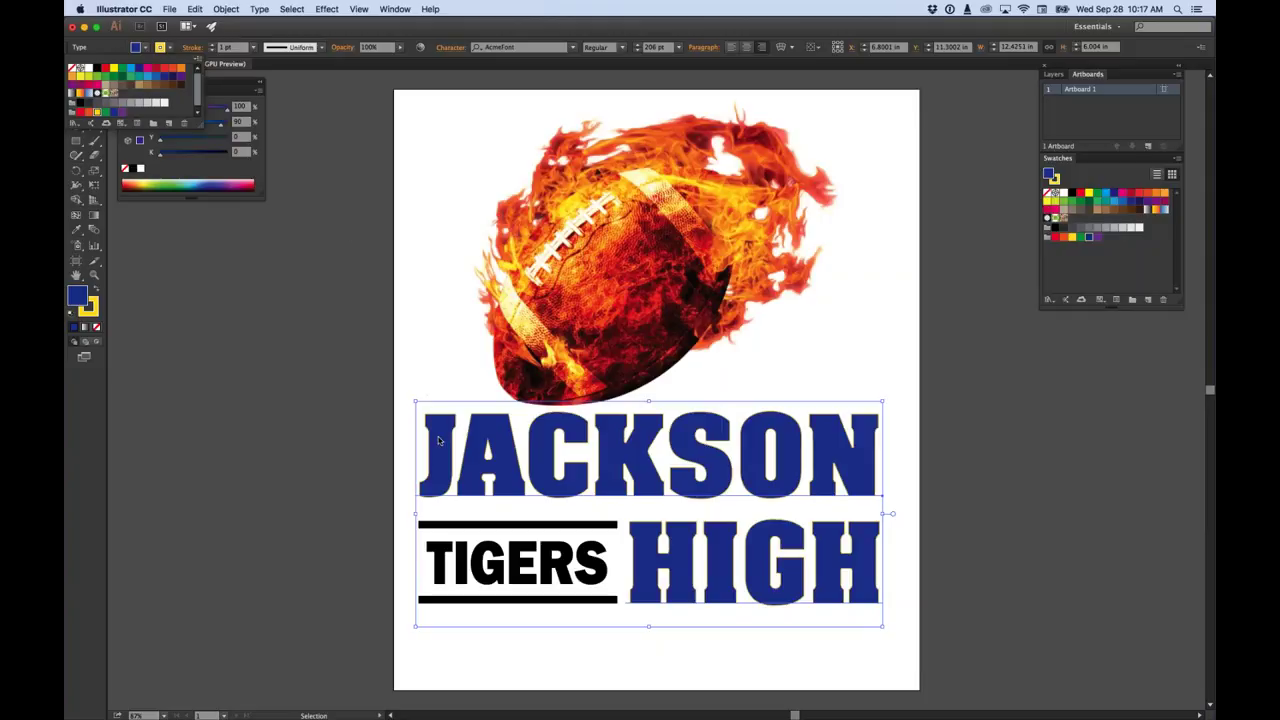
pyautogui.click(214, 48)
pyautogui.click(211, 45)
pyautogui.click(211, 45)
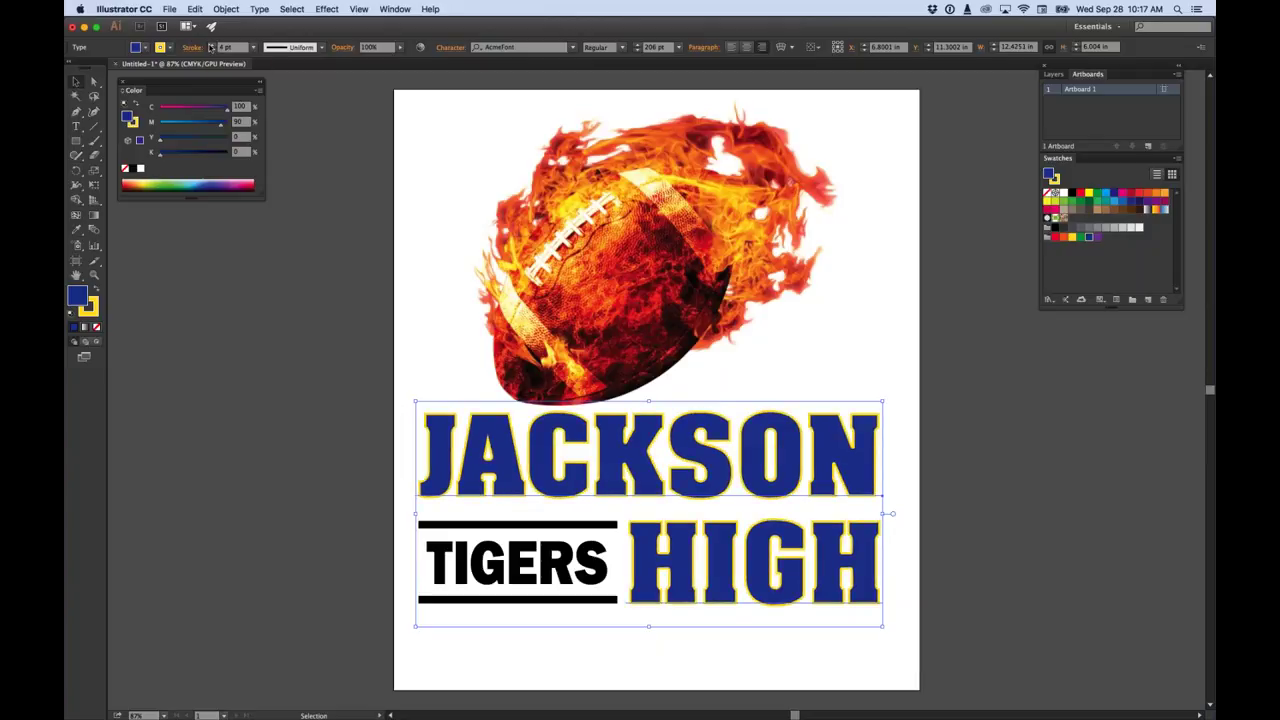
pyautogui.click(211, 46)
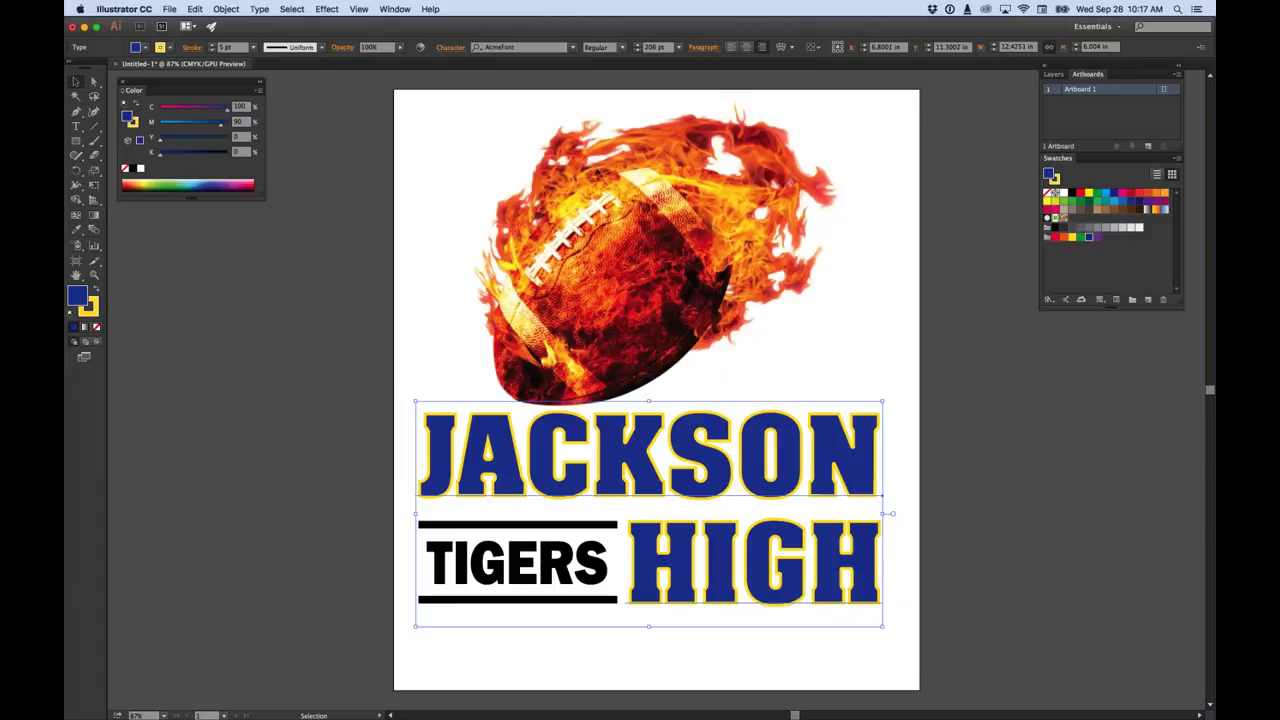
pyautogui.click(286, 356)
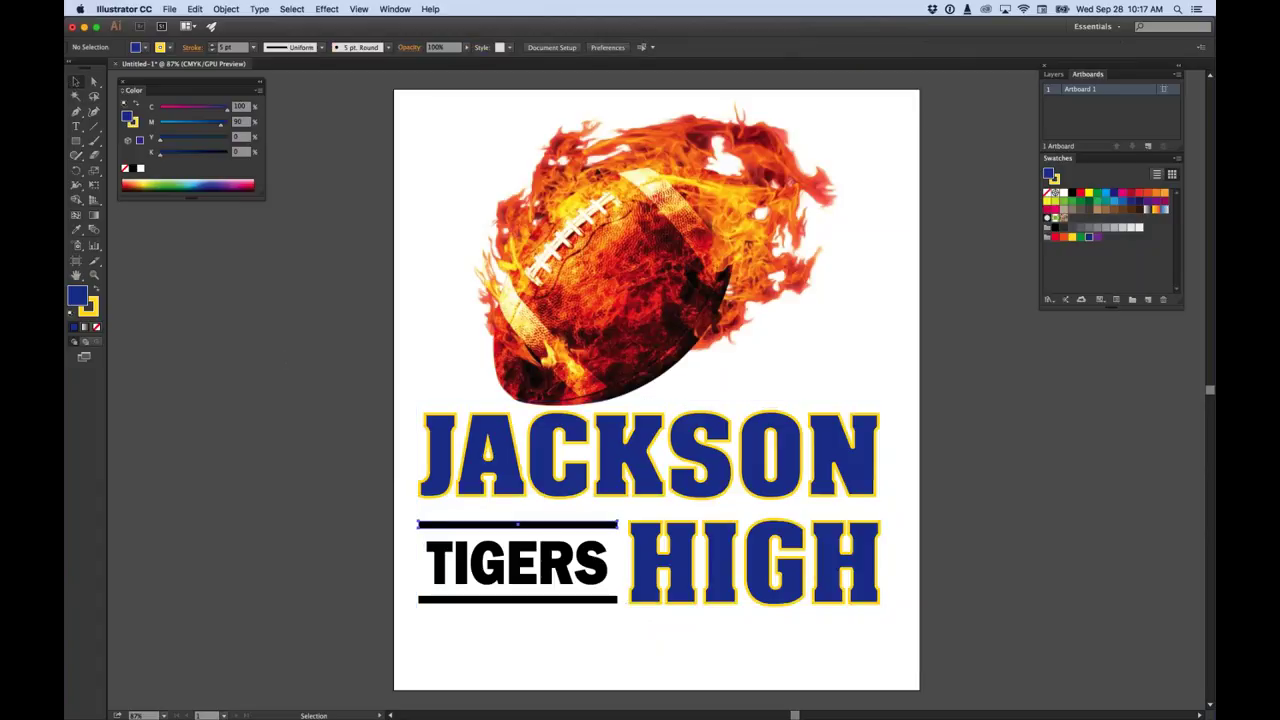
# Fill both thin bars above and below TIGERS with the same yellow swatch (M 10, Y 95).
pyautogui.click(520, 524)
pyautogui.keyDown('shift'); pyautogui.click(517, 599); pyautogui.keyUp('shift')
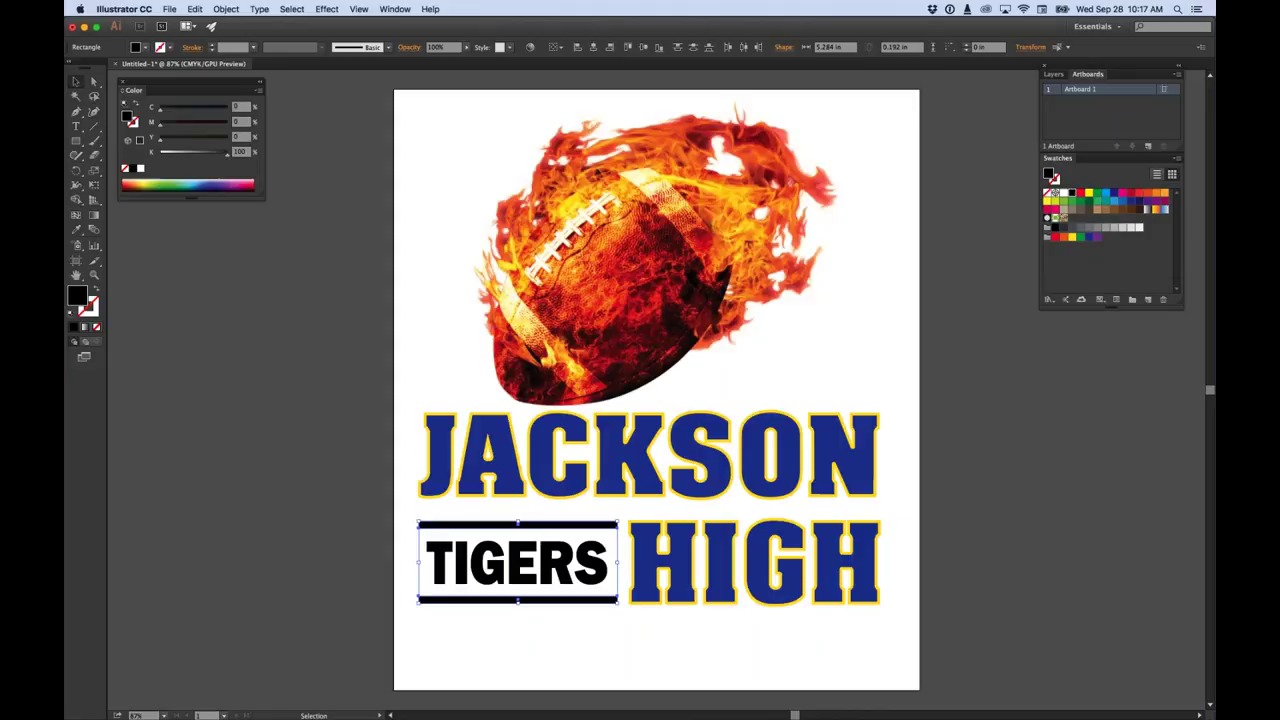
pyautogui.click(237, 273)
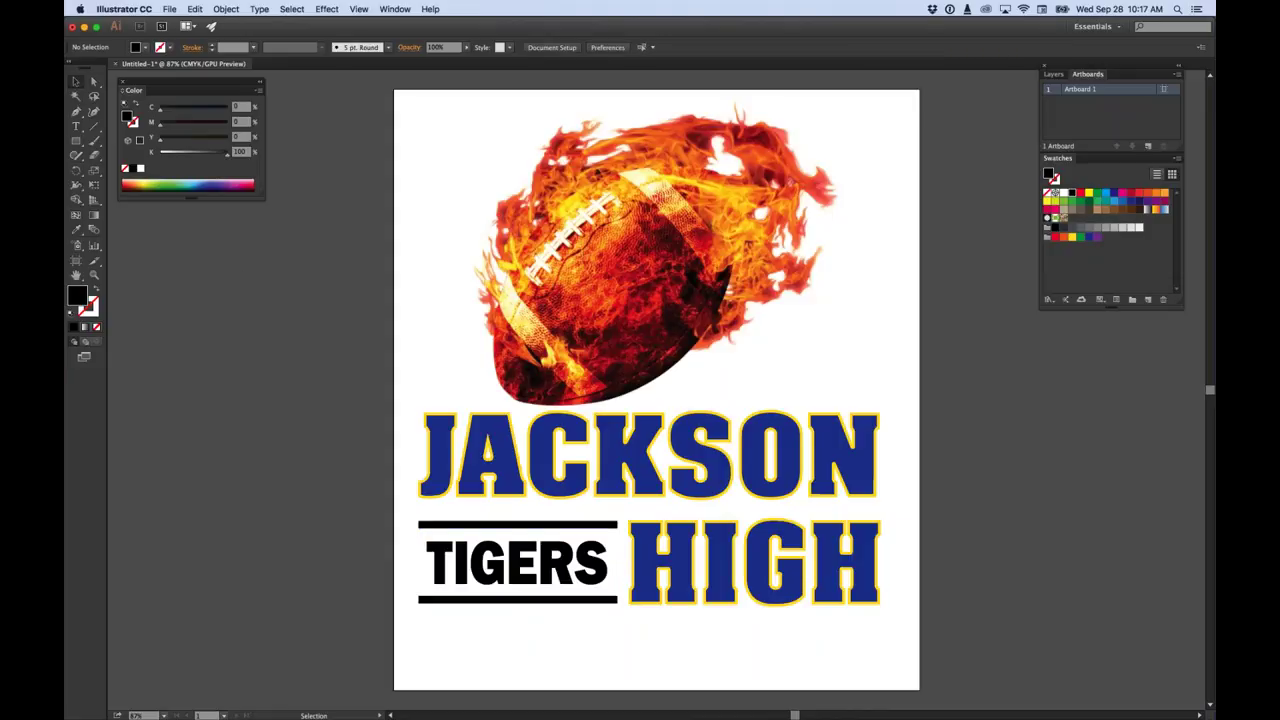
pyautogui.click(520, 524)
pyautogui.keyDown('shift'); pyautogui.click(588, 600); pyautogui.keyUp('shift')
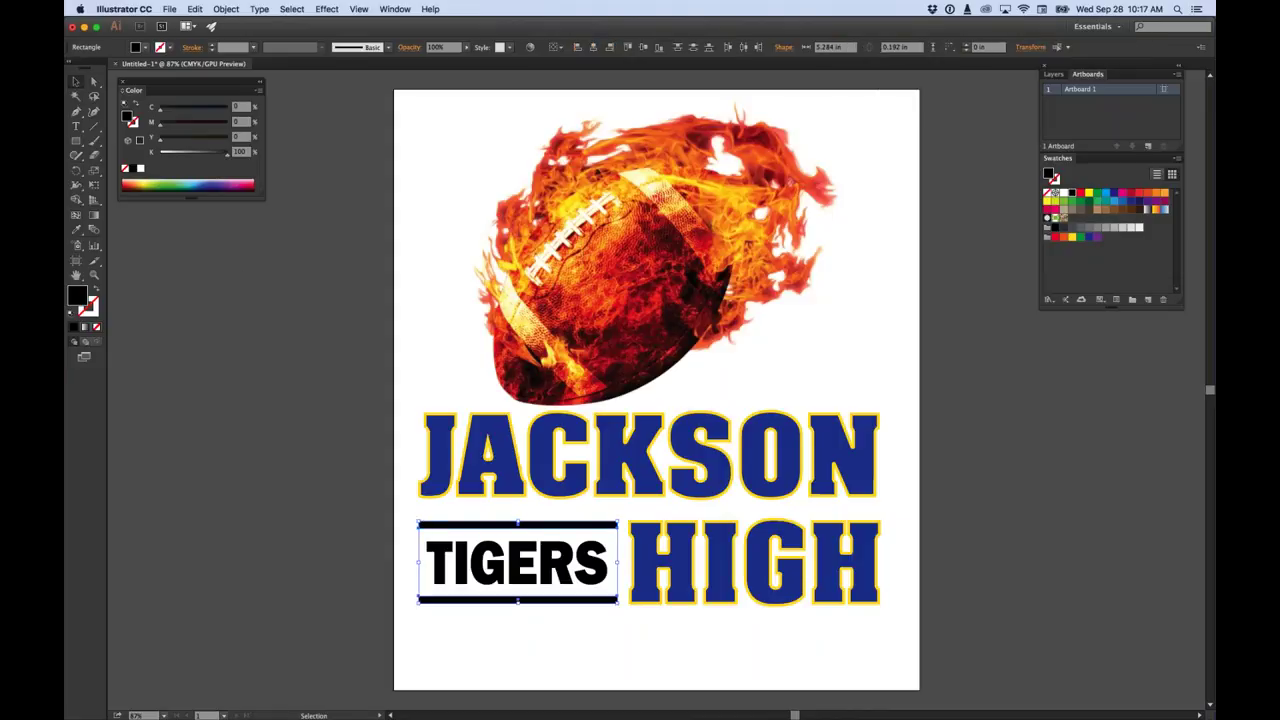
pyautogui.click(145, 48)
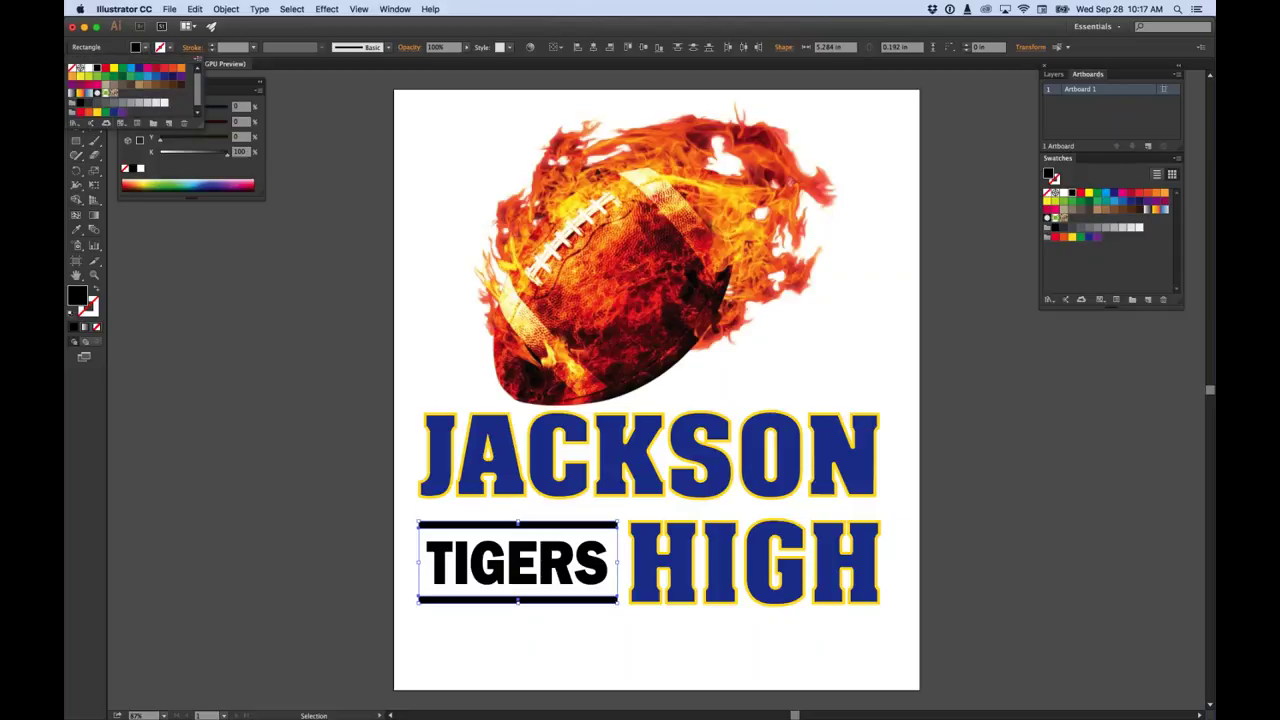
pyautogui.click(98, 112)
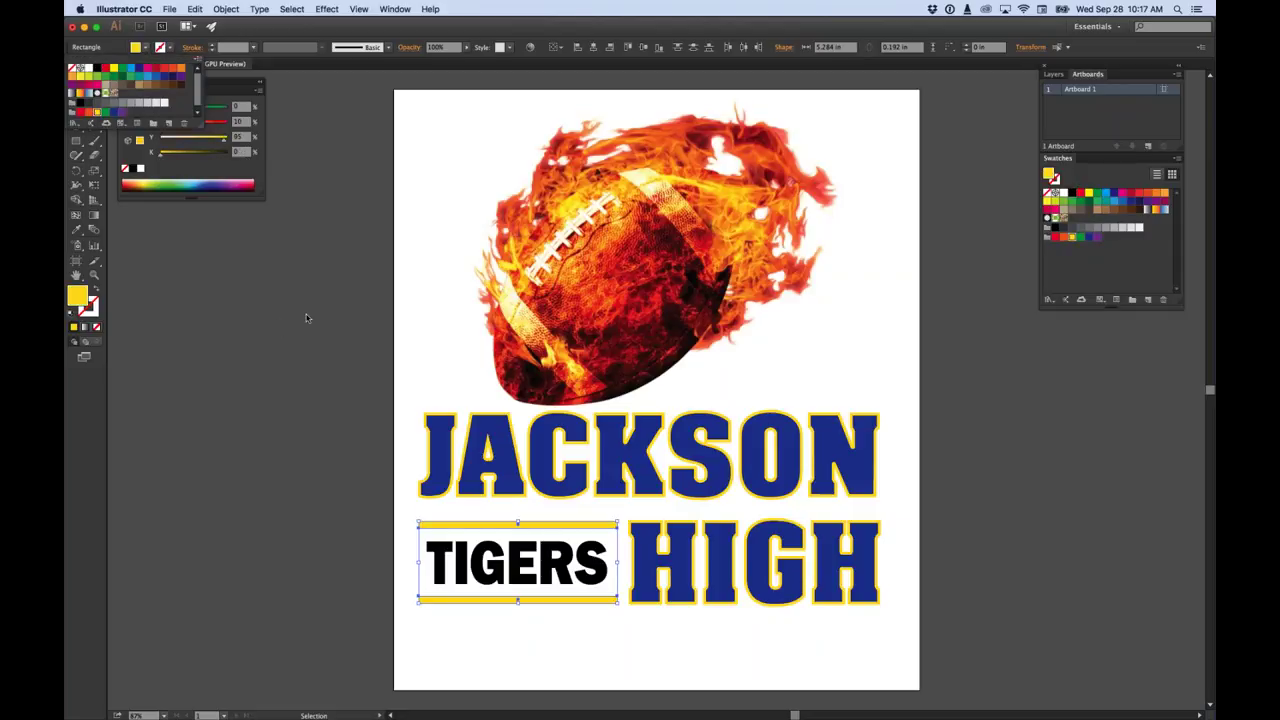
pyautogui.click(306, 318)
pyautogui.click(266, 456)
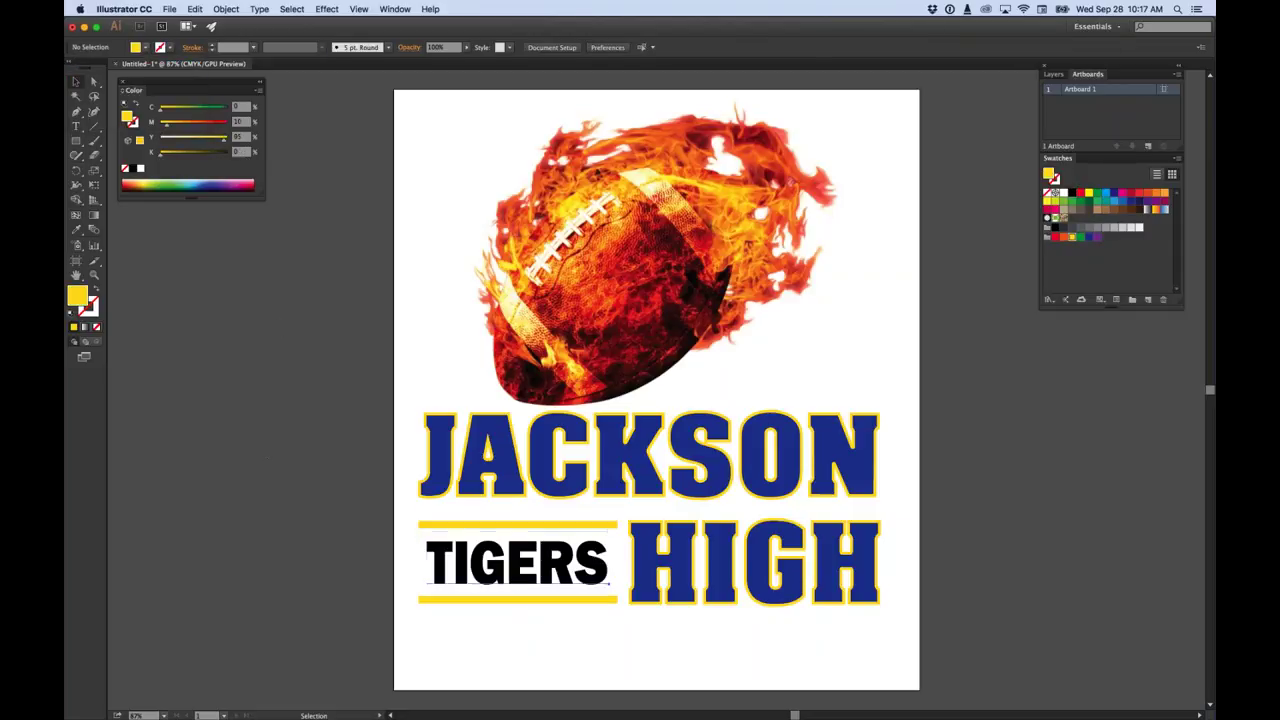
# Change the fill of the TIGERS text to white and clear the selection.
pyautogui.click(515, 562)
pyautogui.click(145, 48)
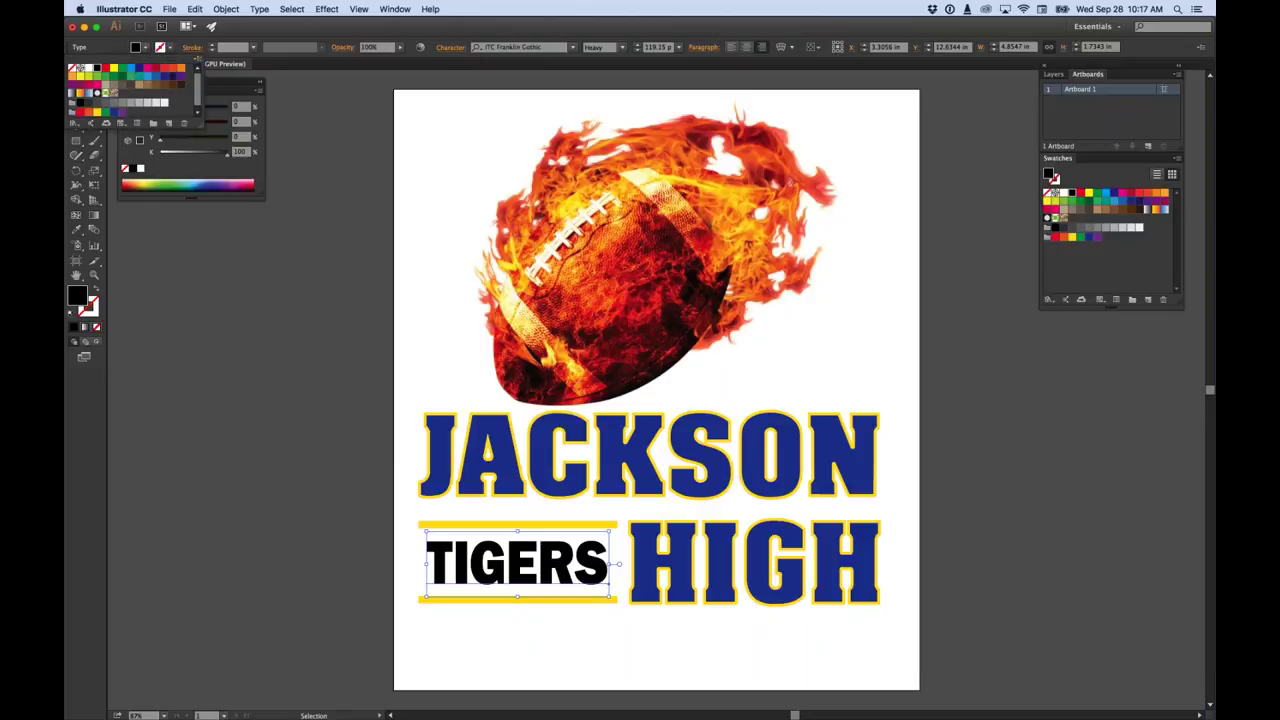
pyautogui.click(105, 92)
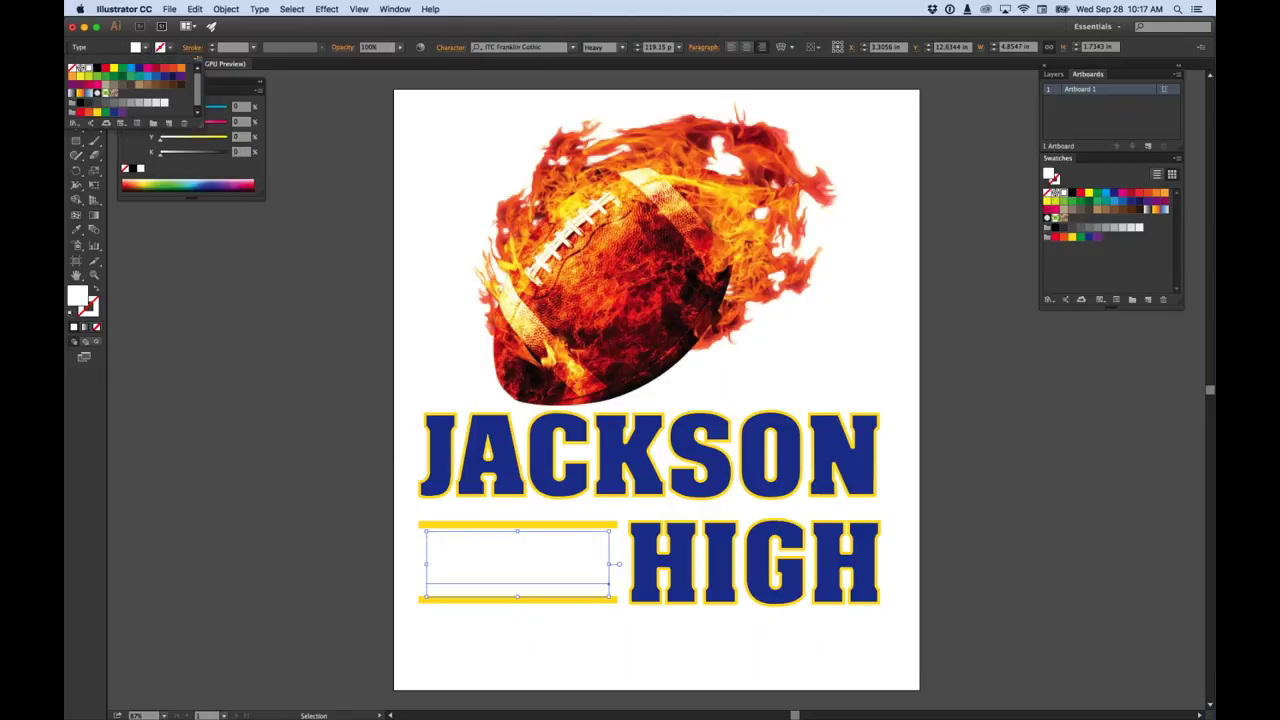
pyautogui.press('Escape')
pyautogui.press('super+shift+a')
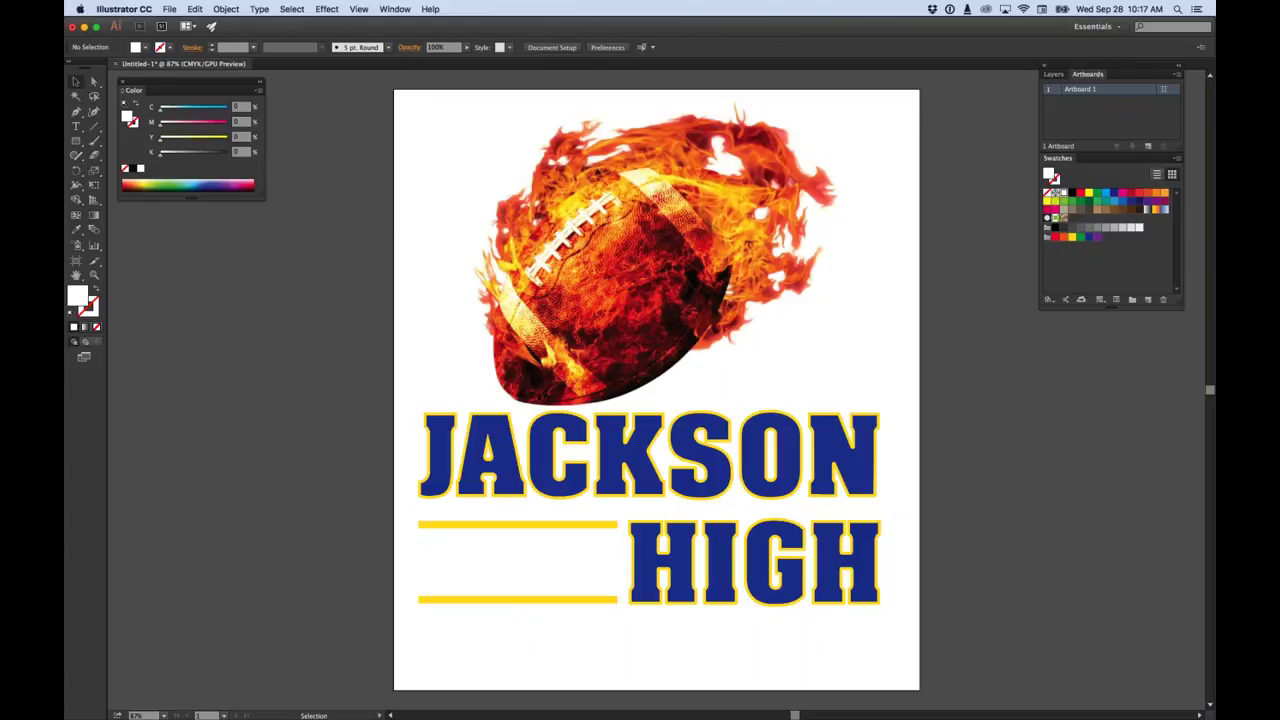
# Draw a 14 by 16 in rectangle covering the whole artboard.
pyautogui.click(77, 142)
pyautogui.moveTo(394, 90); pyautogui.dragTo(919, 539)
pyautogui.moveTo(966, 234); pyautogui.dragTo(967, 349)
pyautogui.press('space')
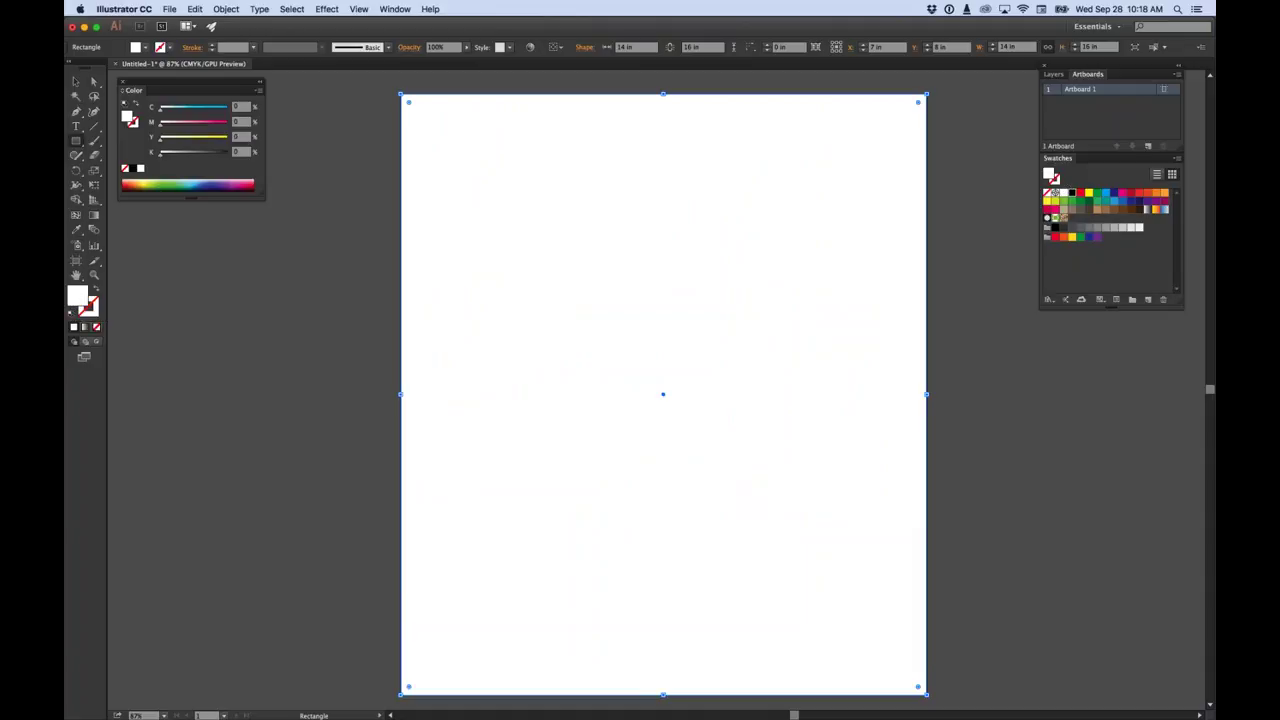
# Fill the artboard-sized rectangle with black and send it to the back behind all the artwork.
pyautogui.click(1071, 192)
pyautogui.click(227, 9)
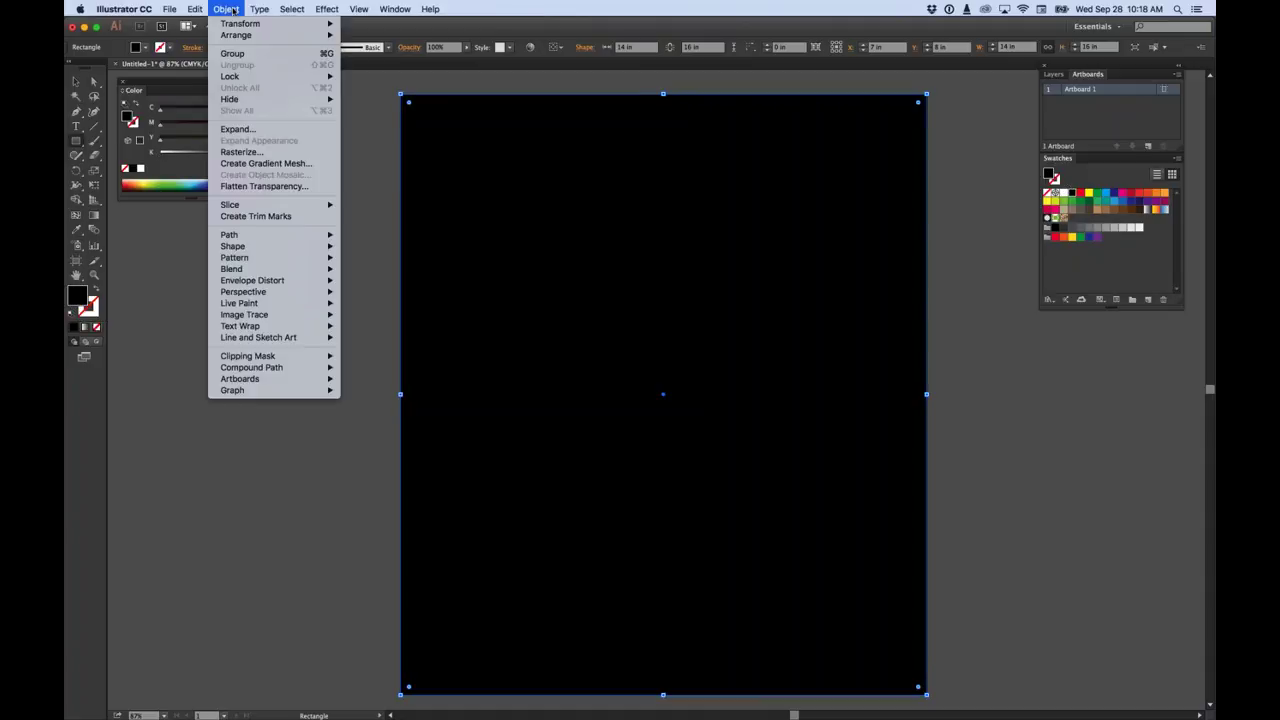
pyautogui.moveTo(290, 35)
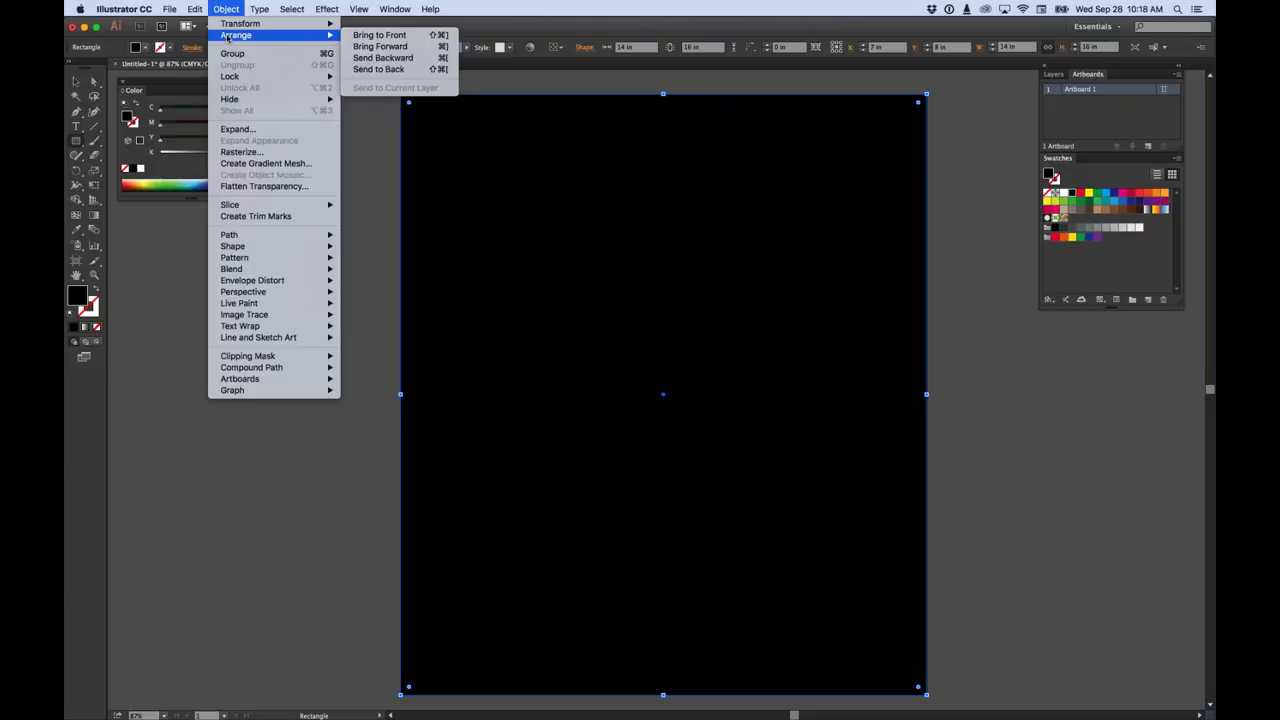
pyautogui.click(416, 60)
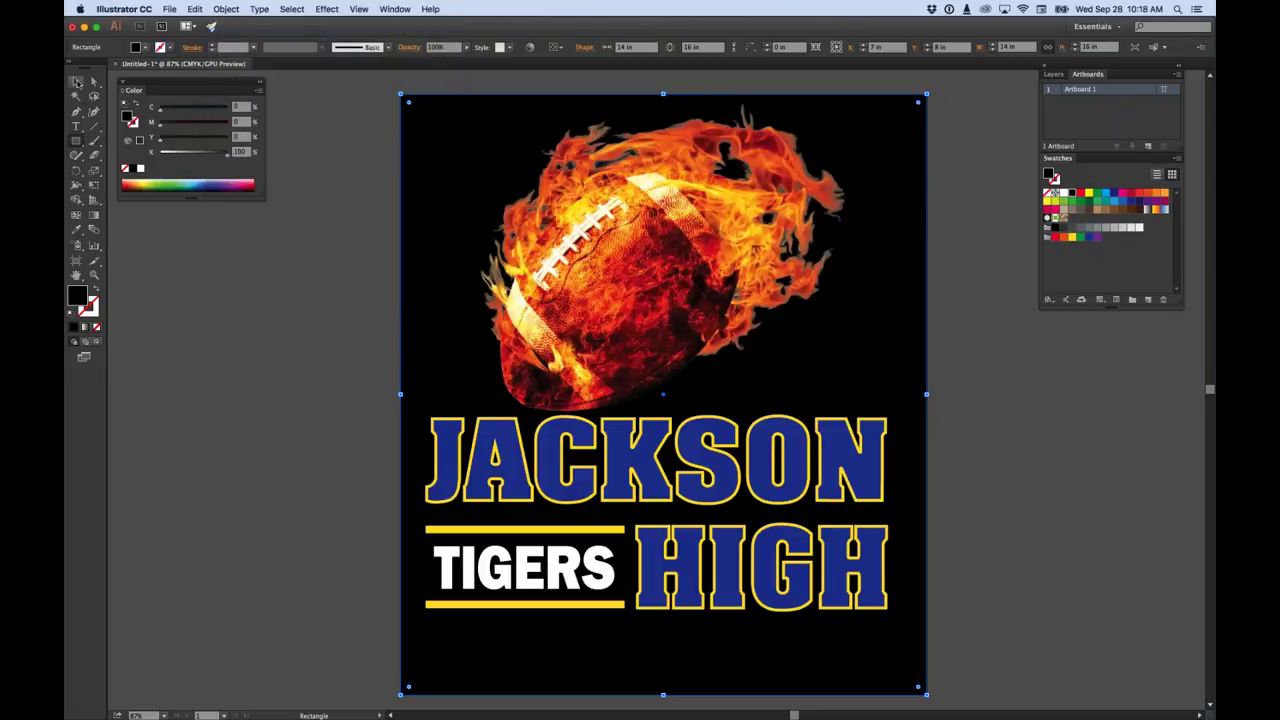
pyautogui.click(330, 203)
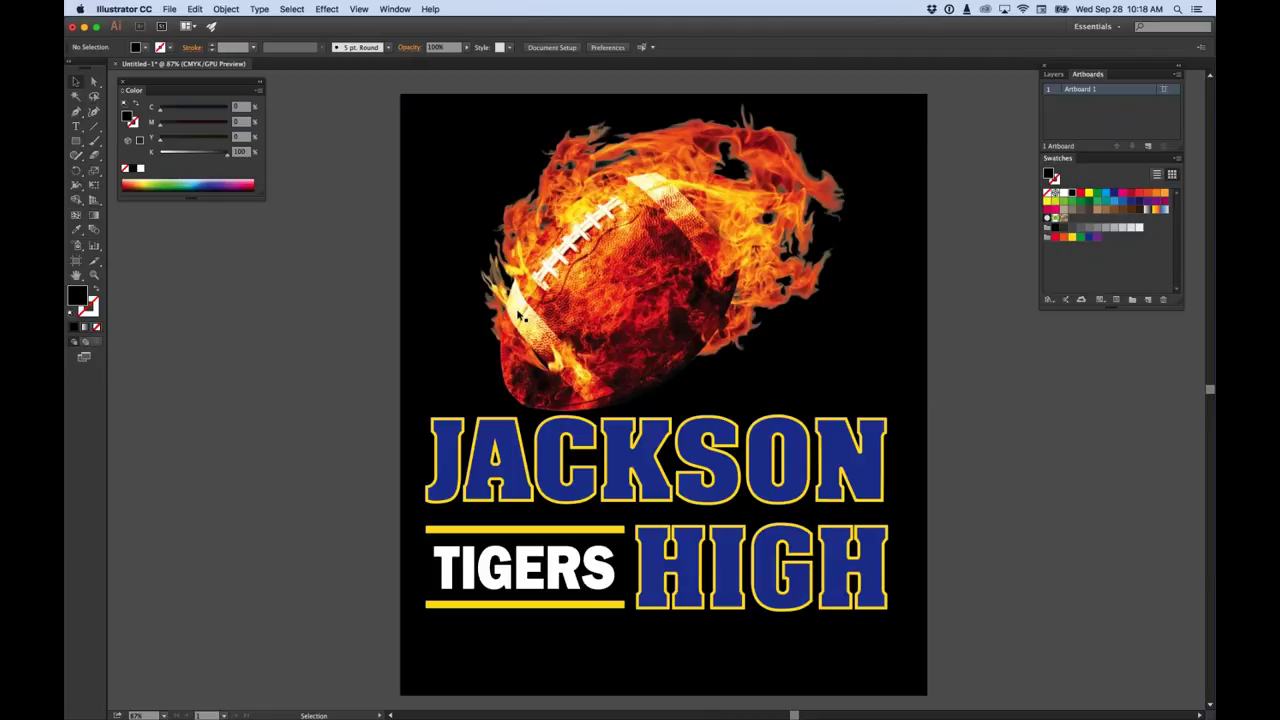
# Shear the JACKSON HIGH text, both yellow bars and TIGERS together vertically so the whole block slants upward to the right.
pyautogui.click(618, 490)
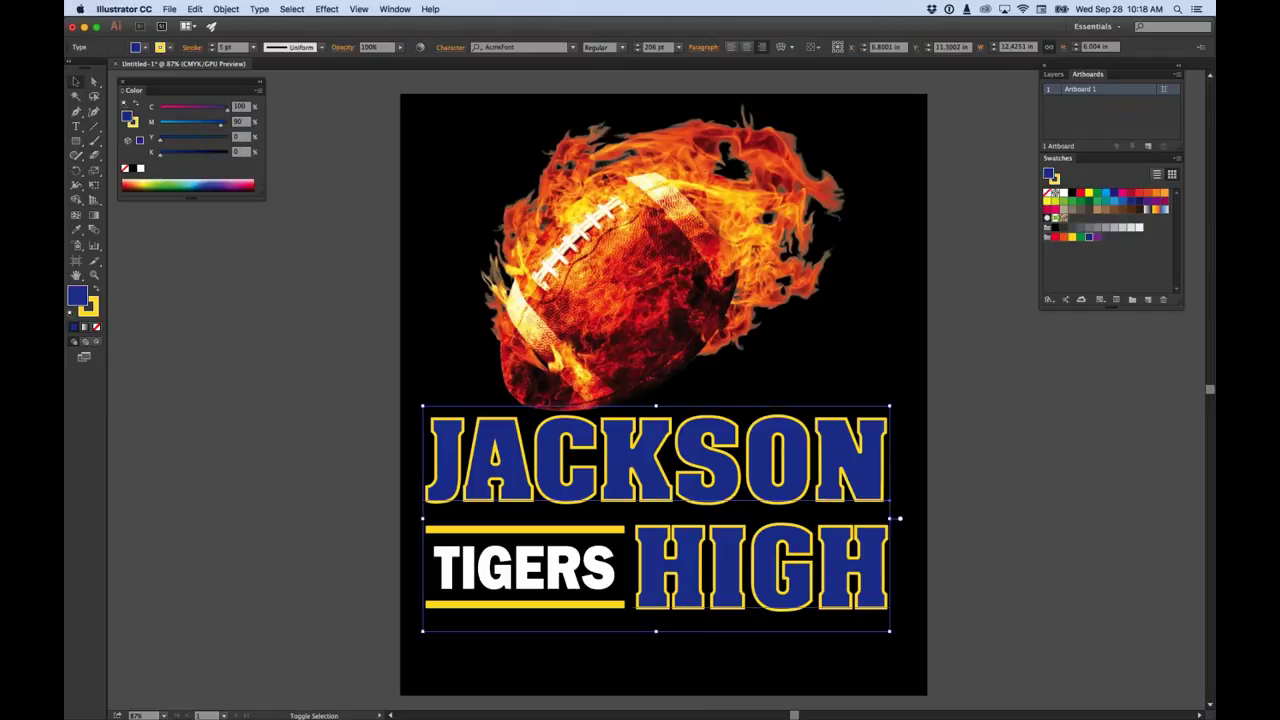
pyautogui.keyDown('shift'); pyautogui.click(433, 530); pyautogui.keyUp('shift')
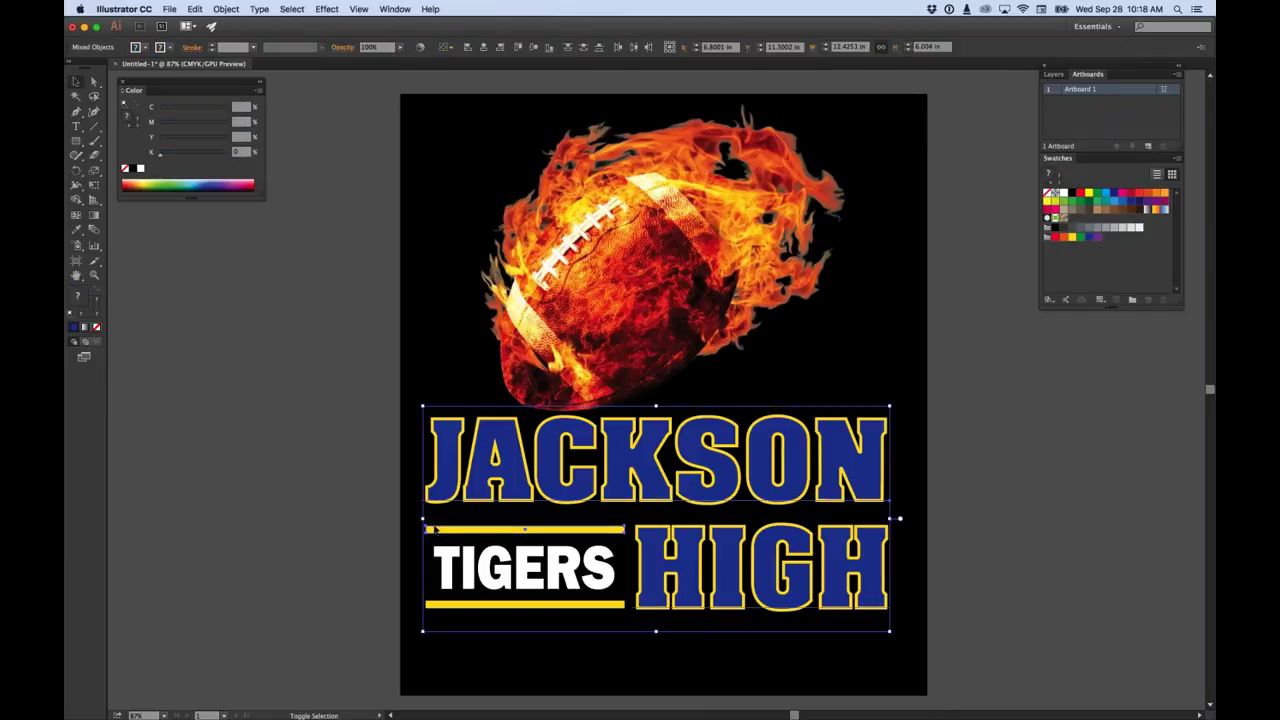
pyautogui.keyDown('shift'); pyautogui.click(446, 604); pyautogui.keyUp('shift')
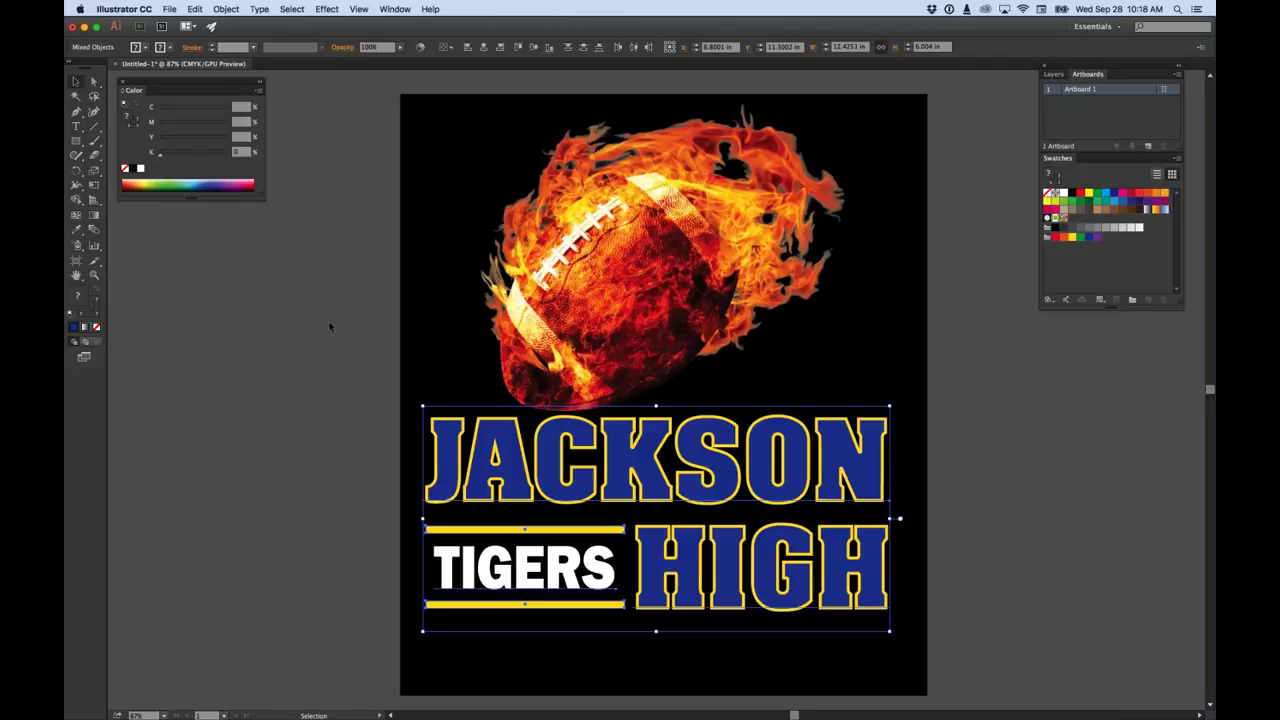
pyautogui.click(95, 173)
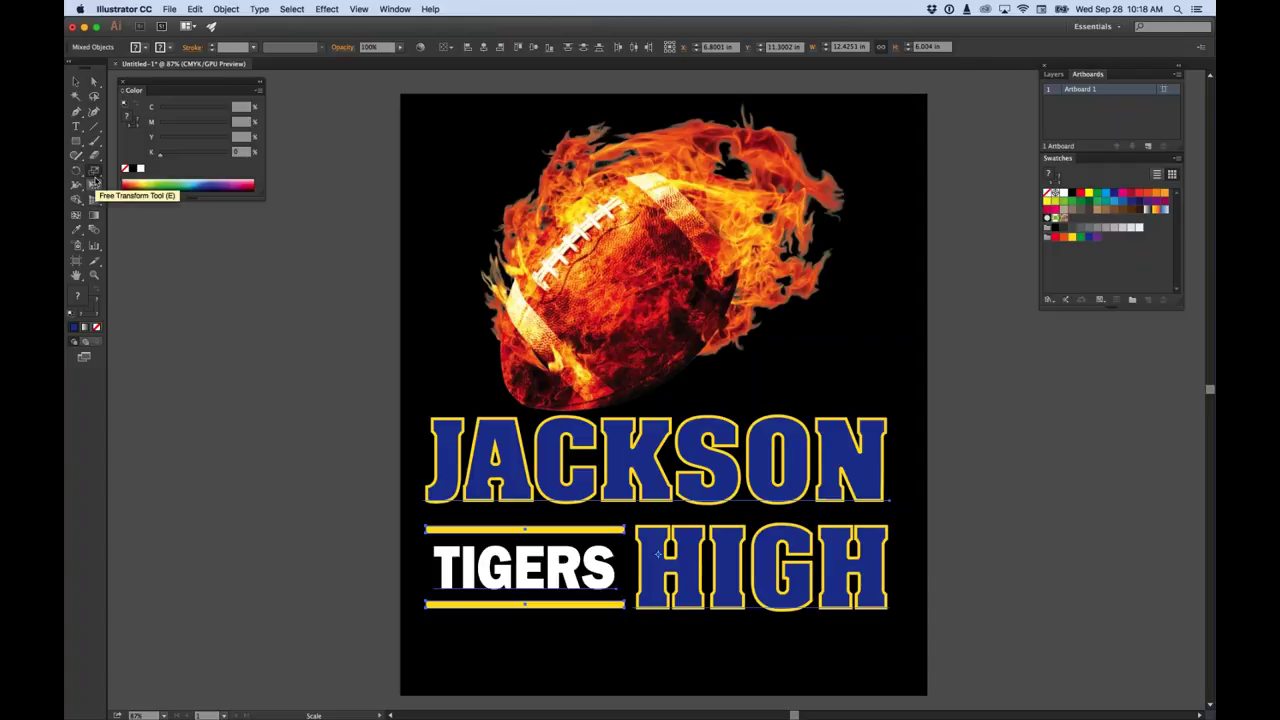
pyautogui.click(93, 172)
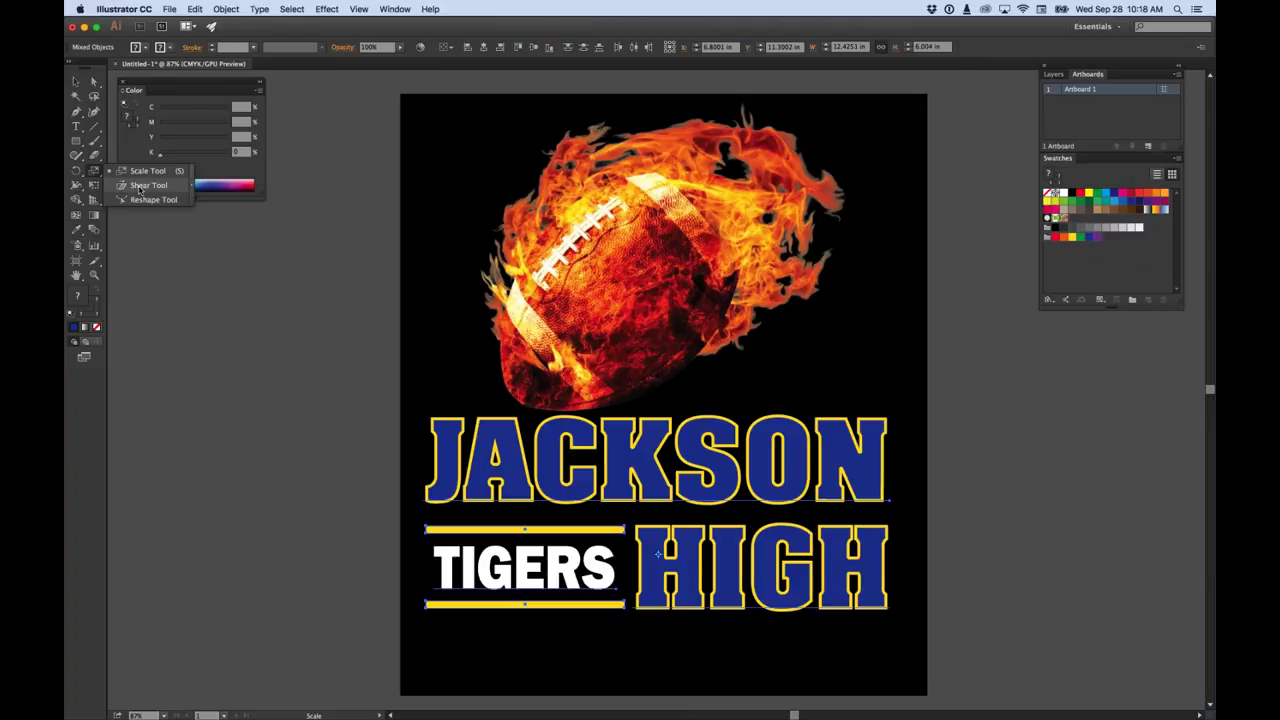
pyautogui.click(140, 186)
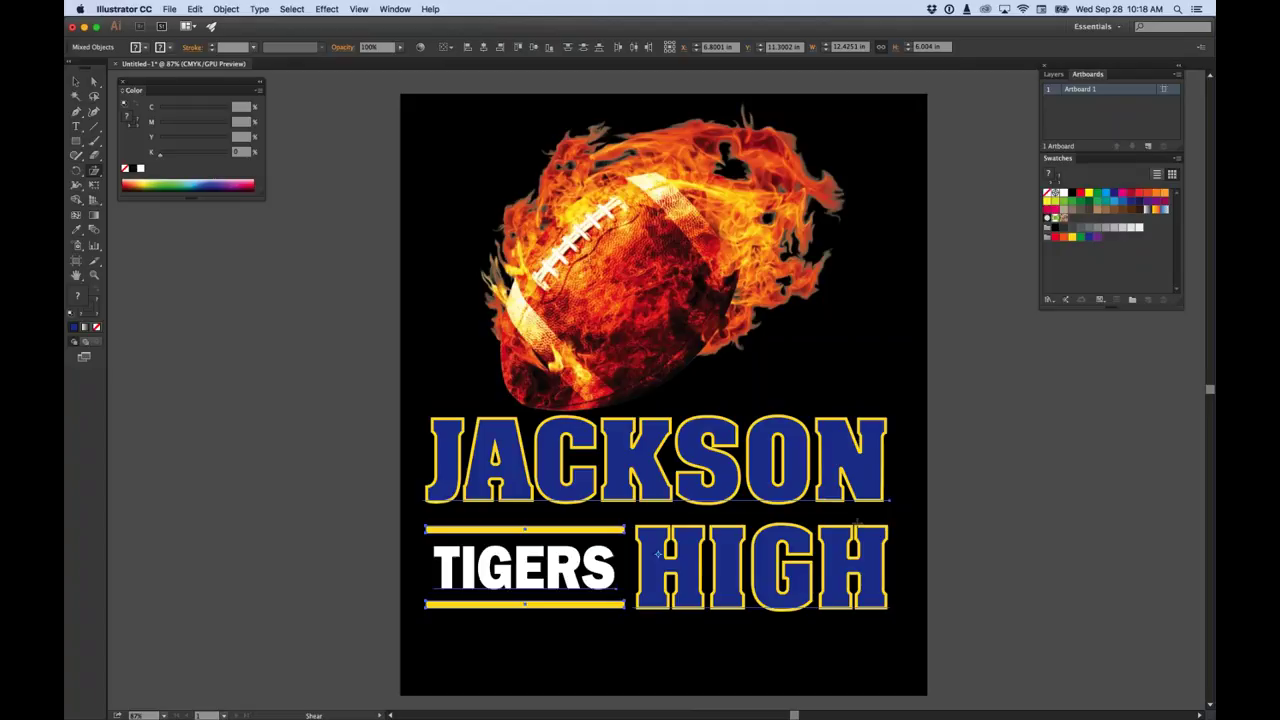
pyautogui.moveTo(857, 522); pyautogui.dragTo(857, 492)
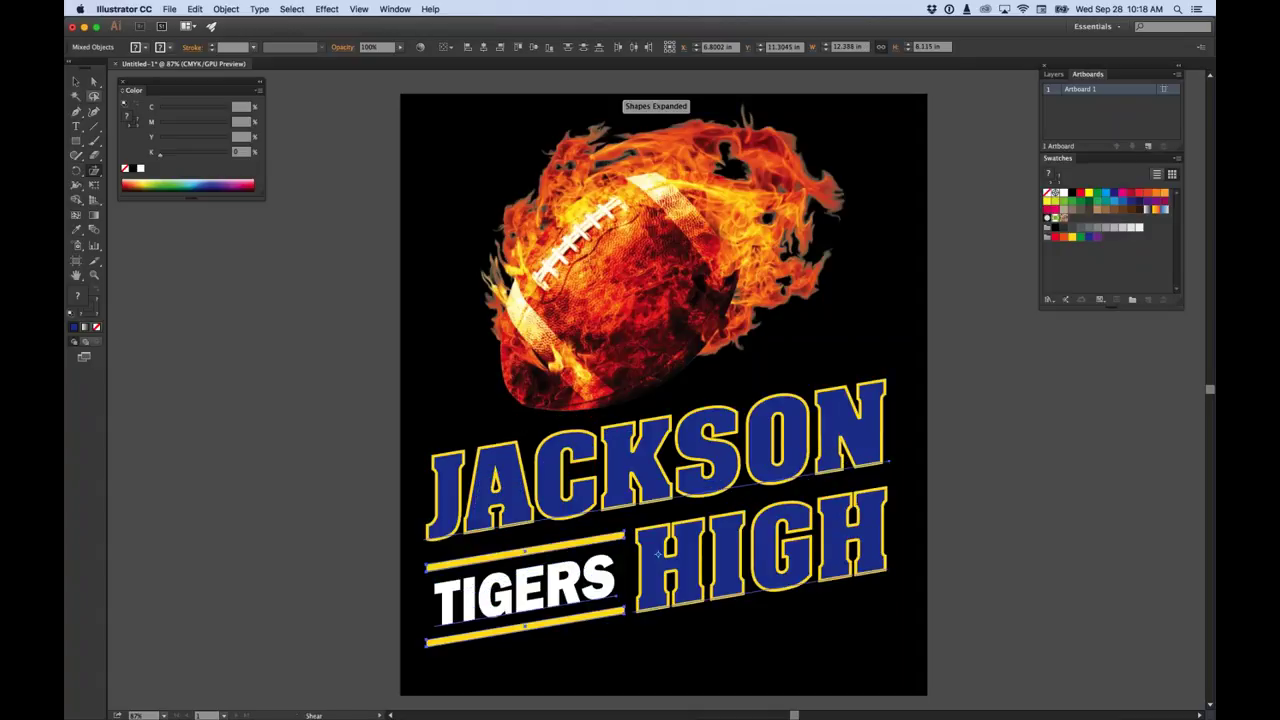
pyautogui.click(73, 82)
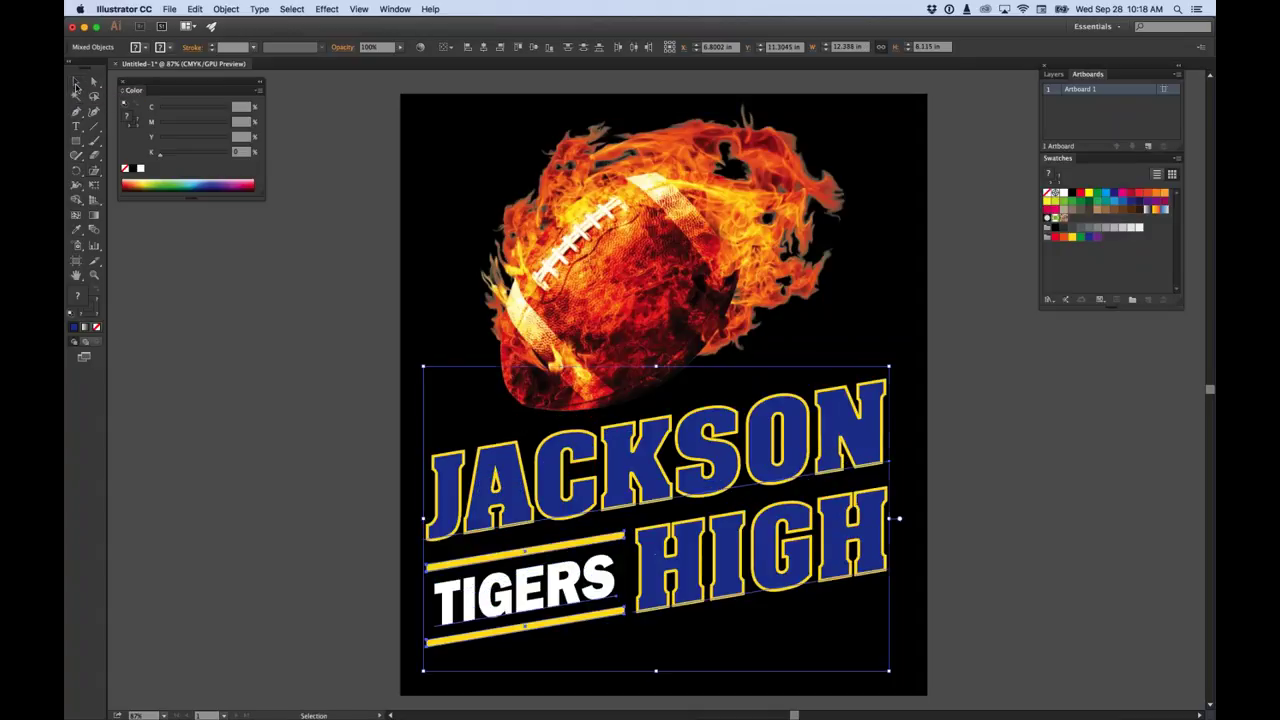
pyautogui.click(314, 234)
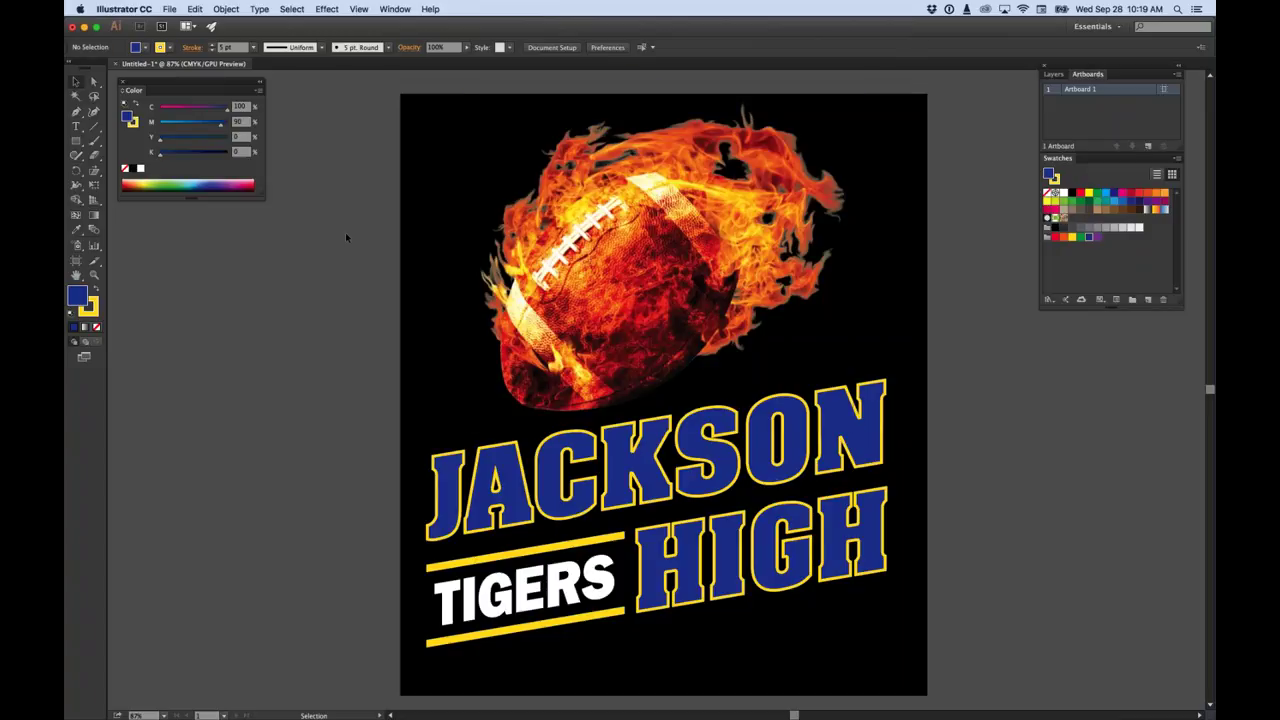
# Move the flaming football image down and to the left so that it overlaps the JA and C of JACKSON.
pyautogui.click(640, 283)
pyautogui.moveTo(640, 283); pyautogui.dragTo(592, 266)
pyautogui.press('super+shift+a')
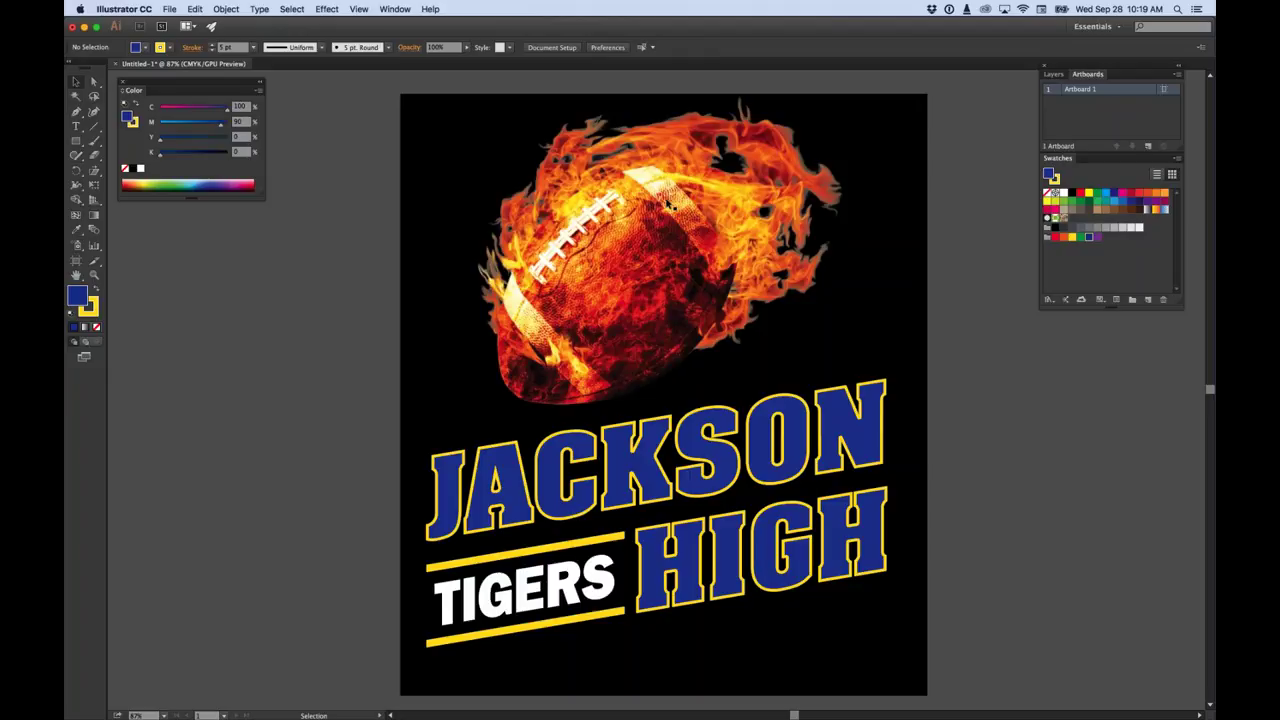
pyautogui.click(630, 282)
pyautogui.moveTo(630, 282); pyautogui.dragTo(610, 323)
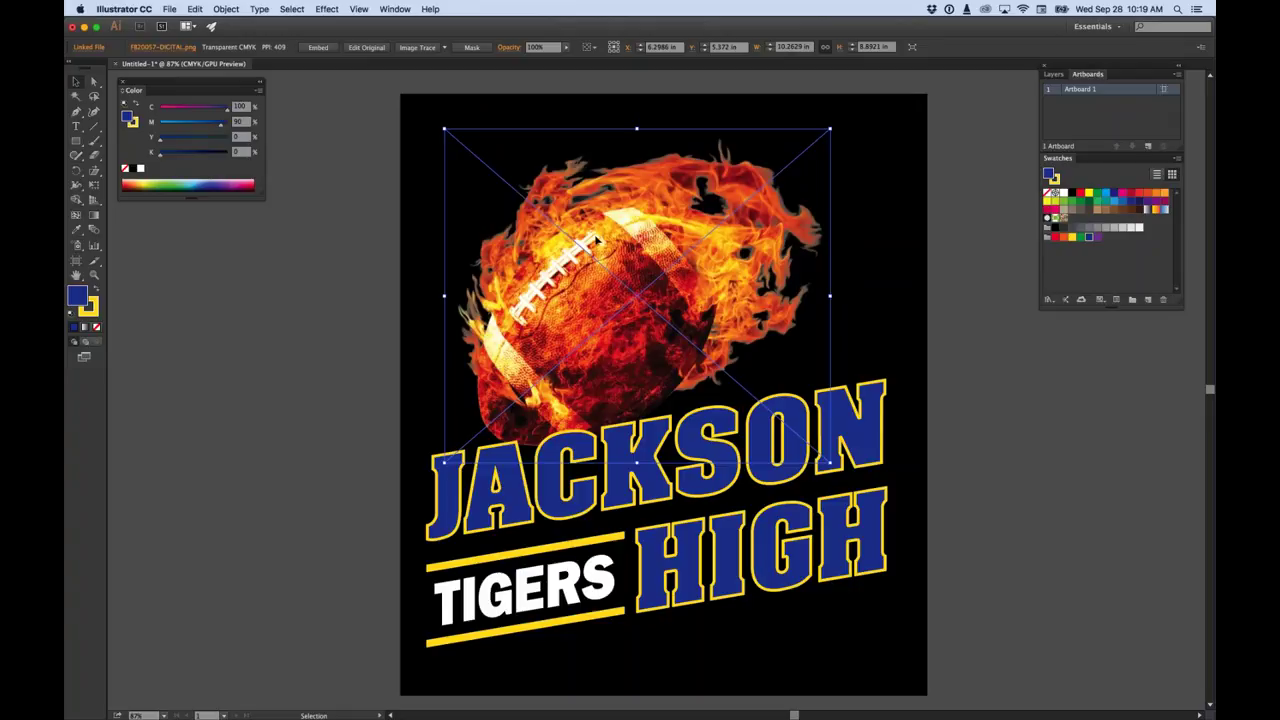
# Bring the football image to the front of the lettering and clear the selection.
pyautogui.click(226, 9)
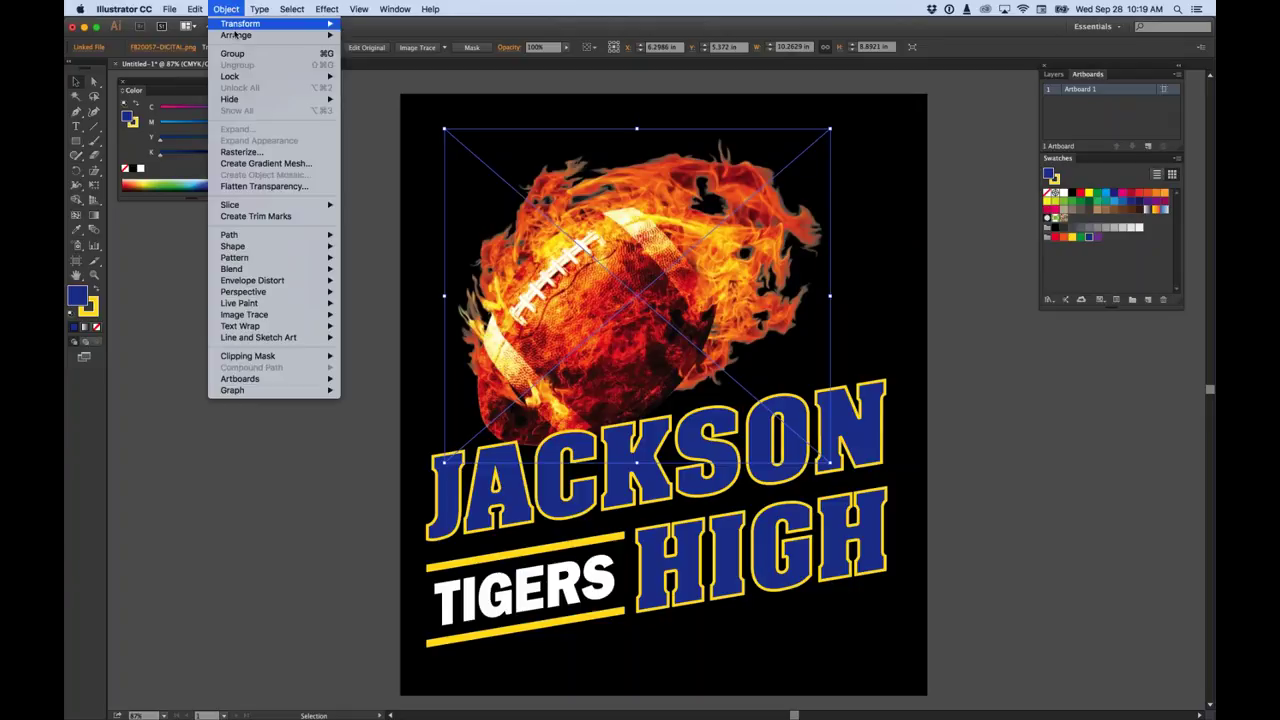
pyautogui.moveTo(290, 35)
pyautogui.click(375, 40)
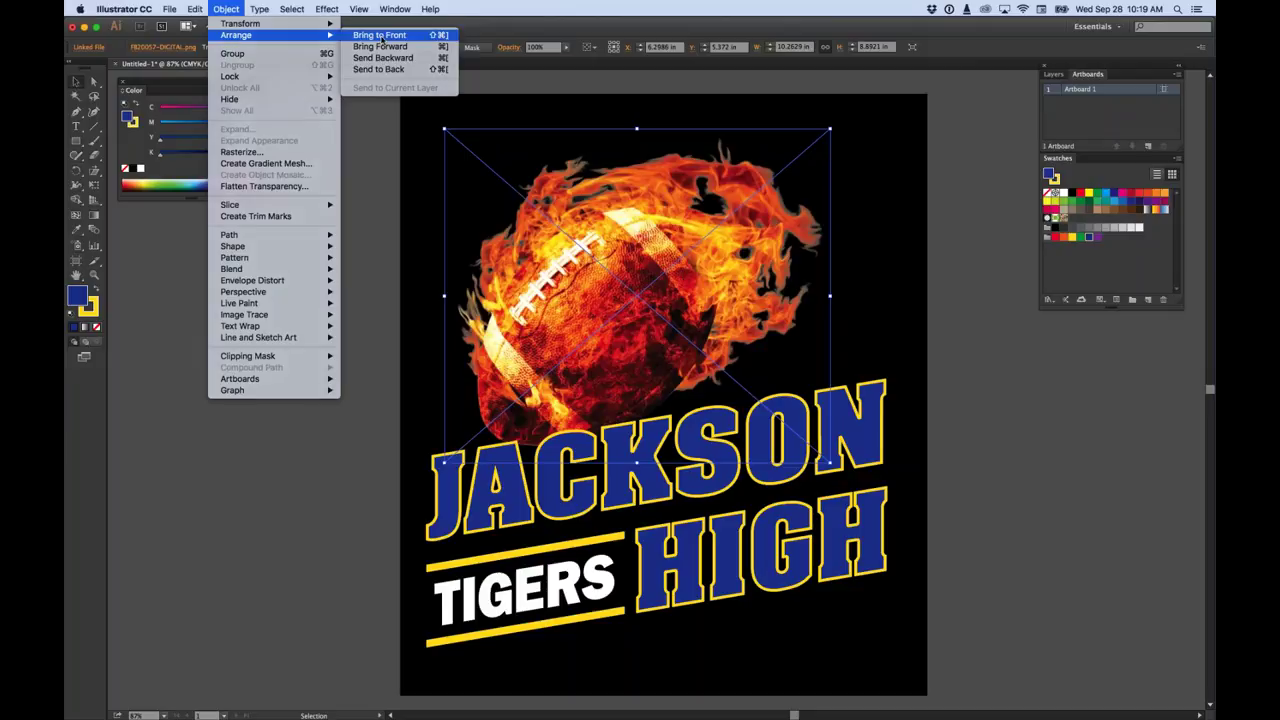
pyautogui.click(359, 165)
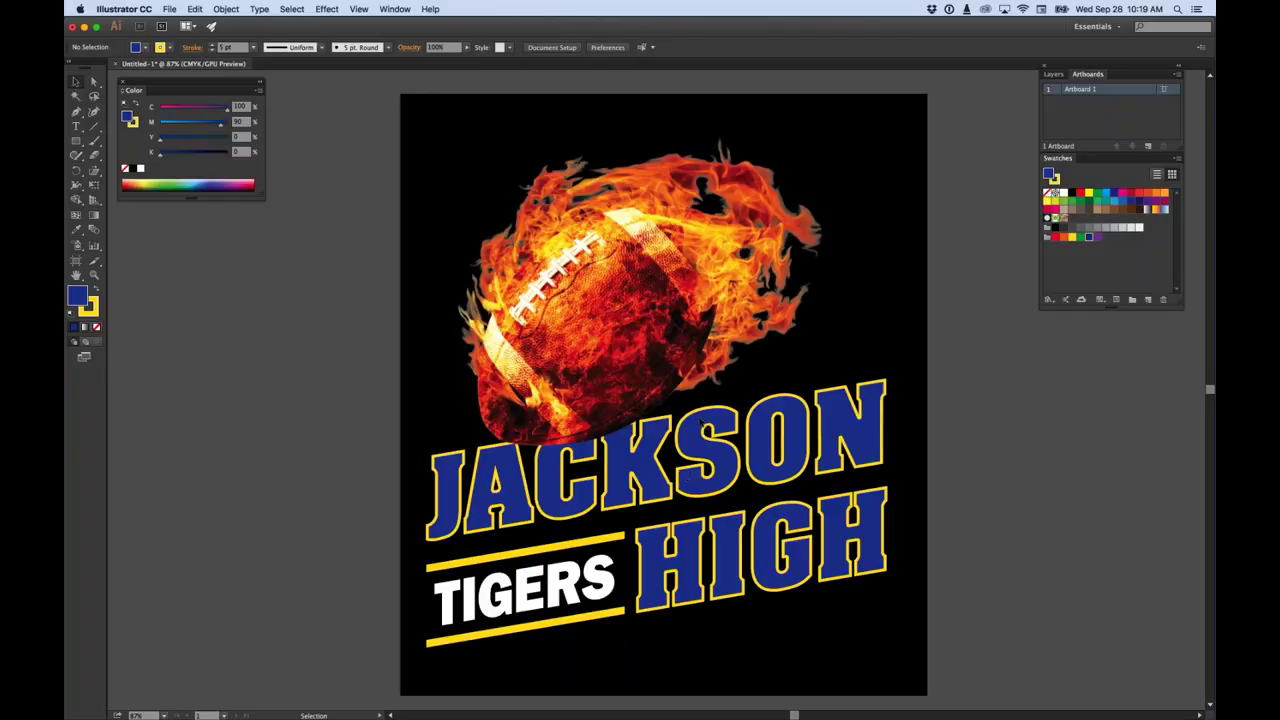
# Change the colour type of the CMYK Green swatch from process to Spot Color.
pyautogui.click(1080, 261)
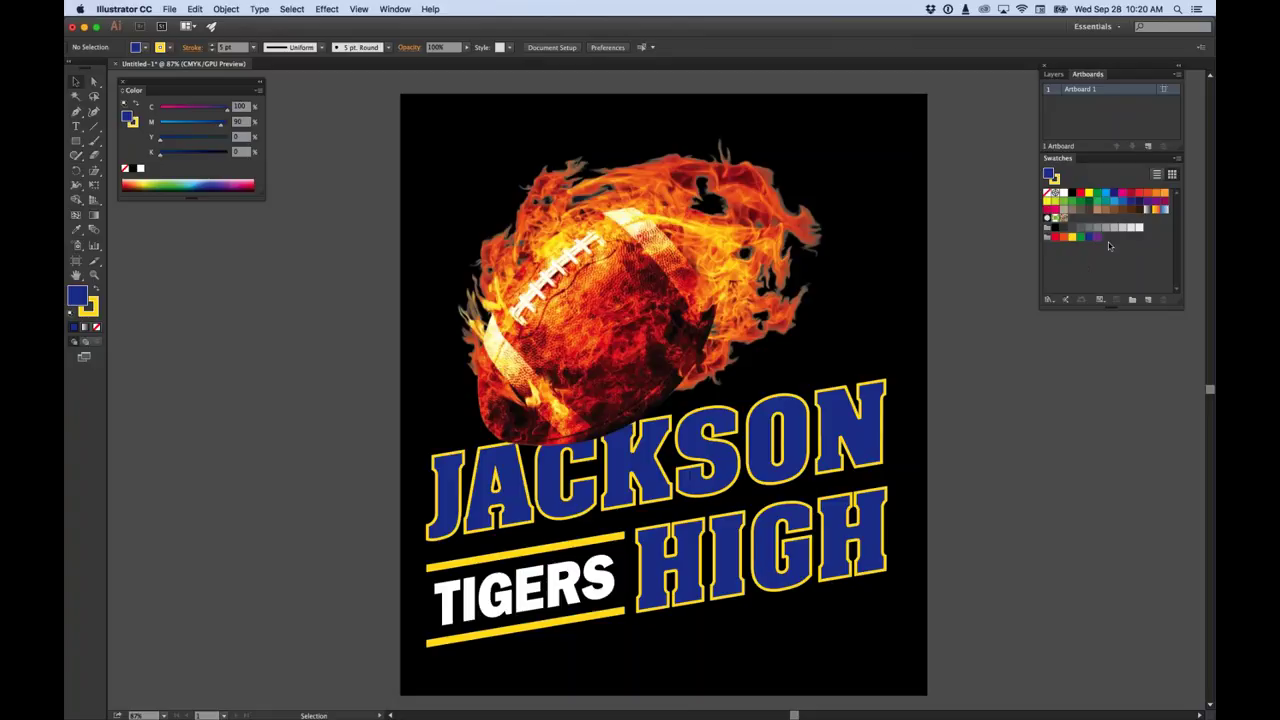
pyautogui.doubleClick(1099, 197)
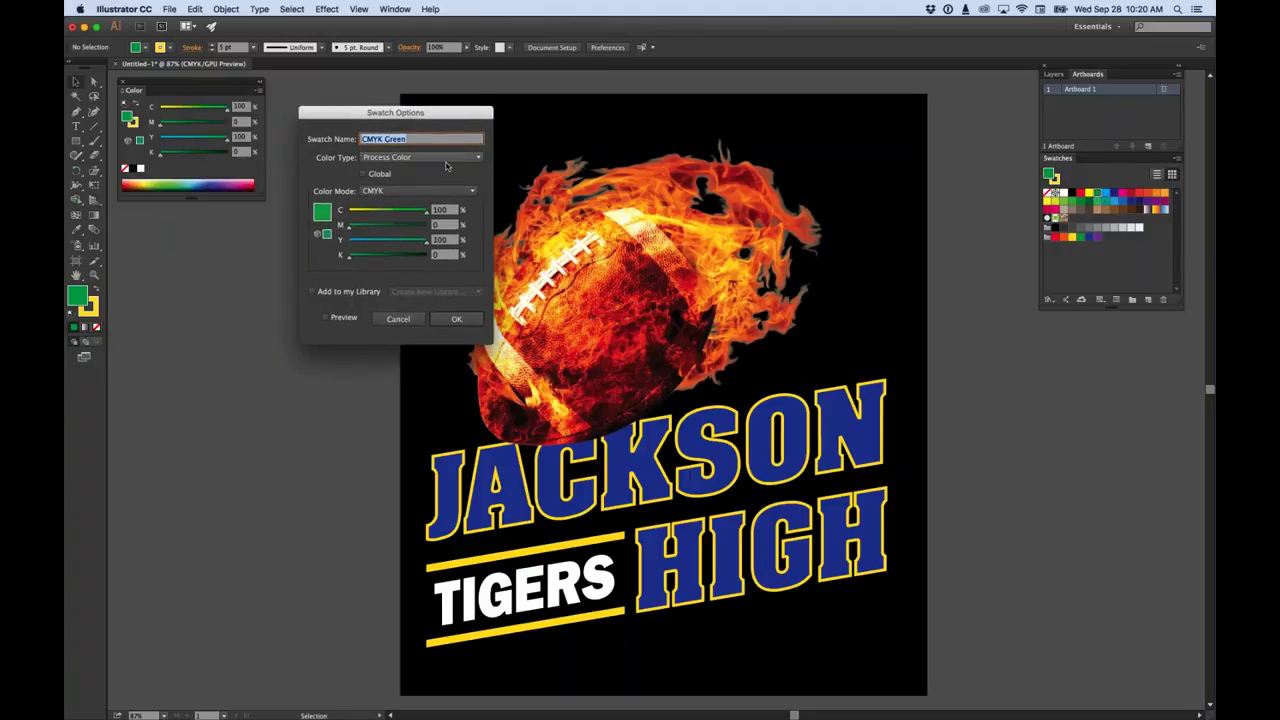
pyautogui.click(475, 158)
pyautogui.click(389, 183)
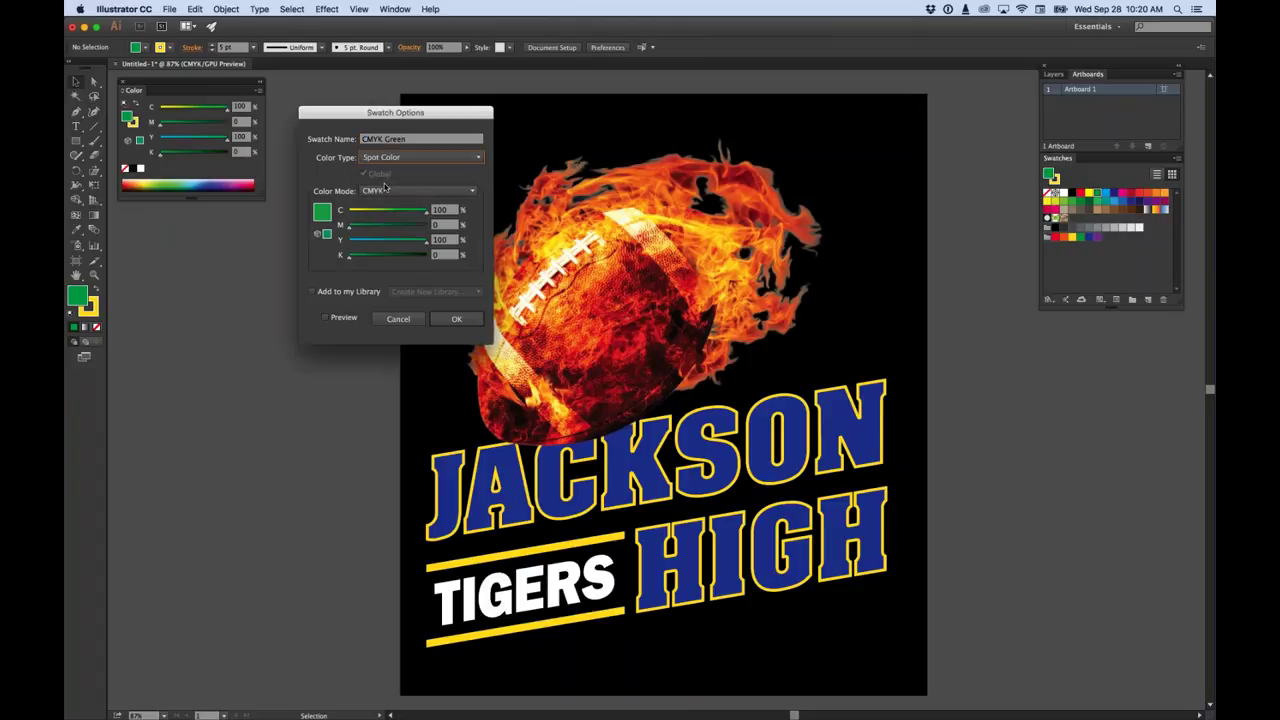
pyautogui.click(458, 320)
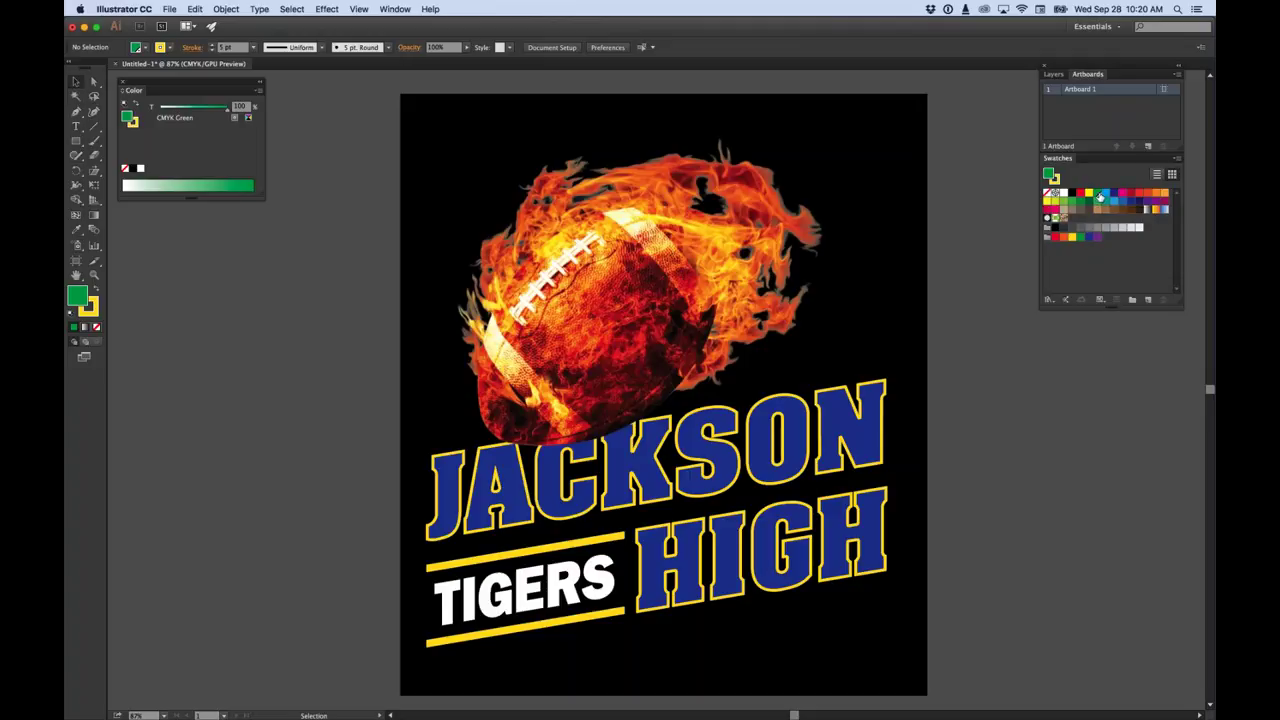
# Rename the CMYK Green spot swatch as Green.
pyautogui.doubleClick(1099, 195)
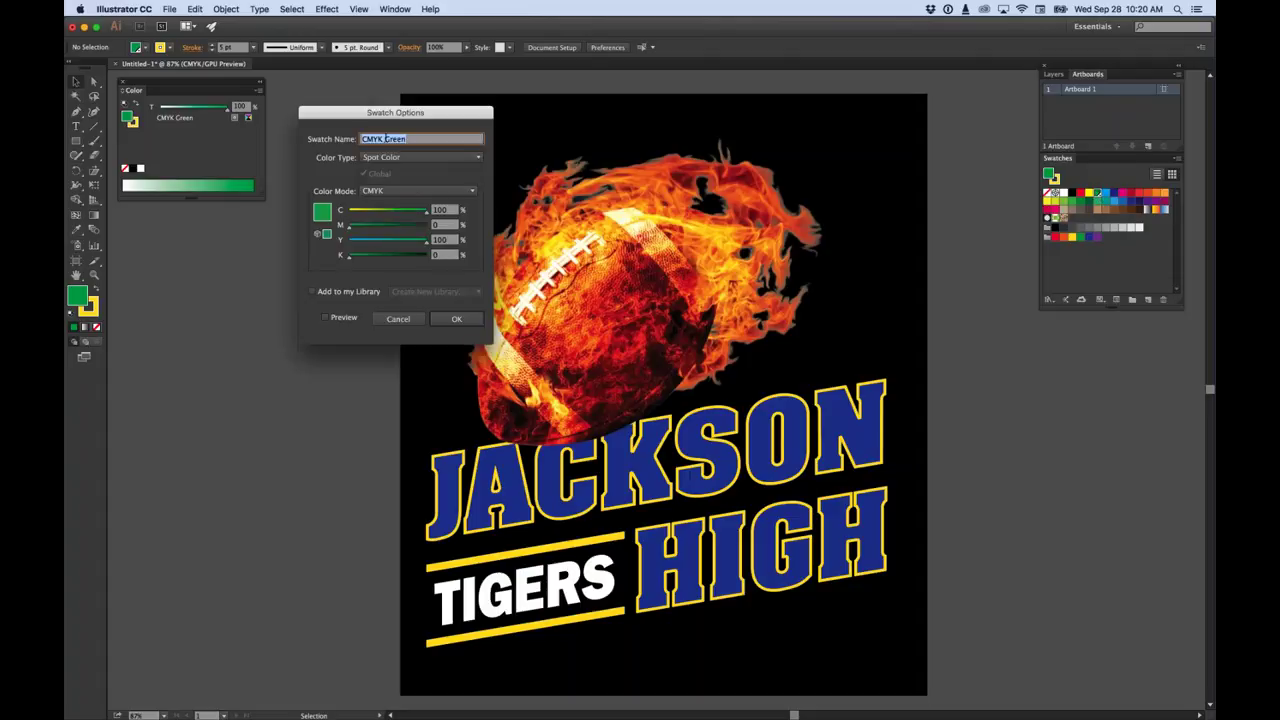
pyautogui.doubleClick(373, 139)
pyautogui.press('BackSpace')
pyautogui.click(452, 319)
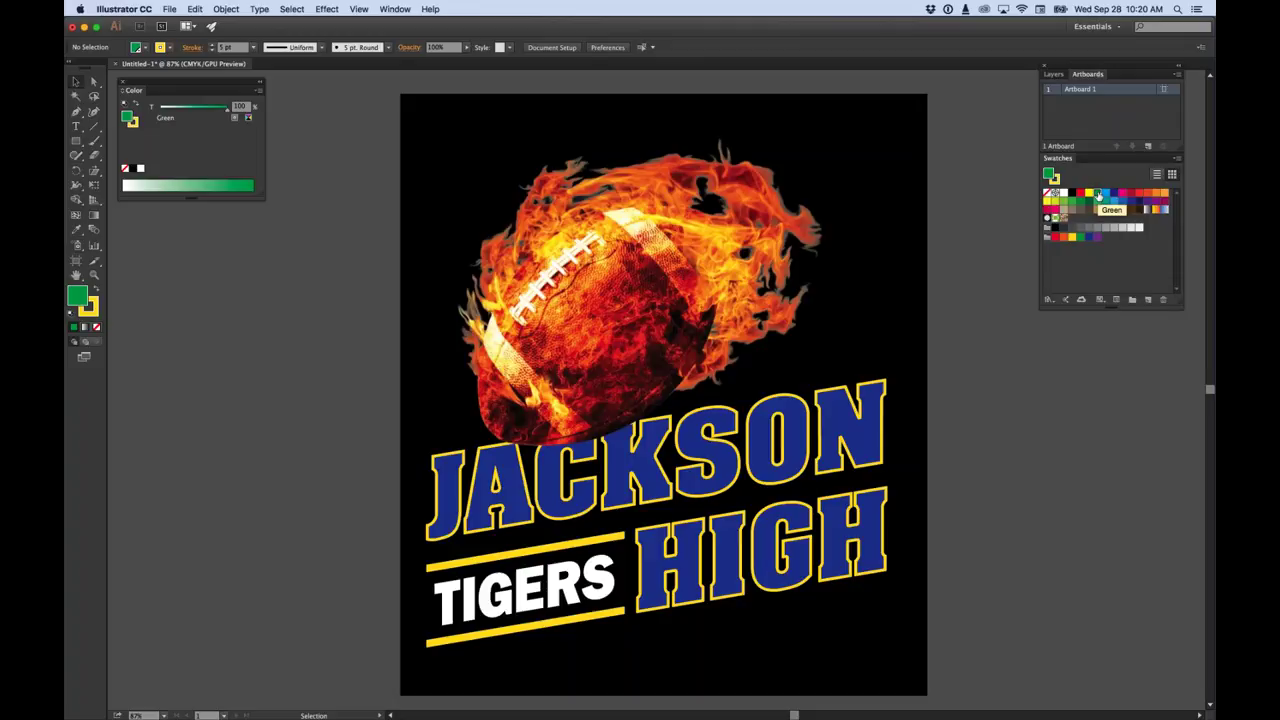
pyautogui.click(1094, 271)
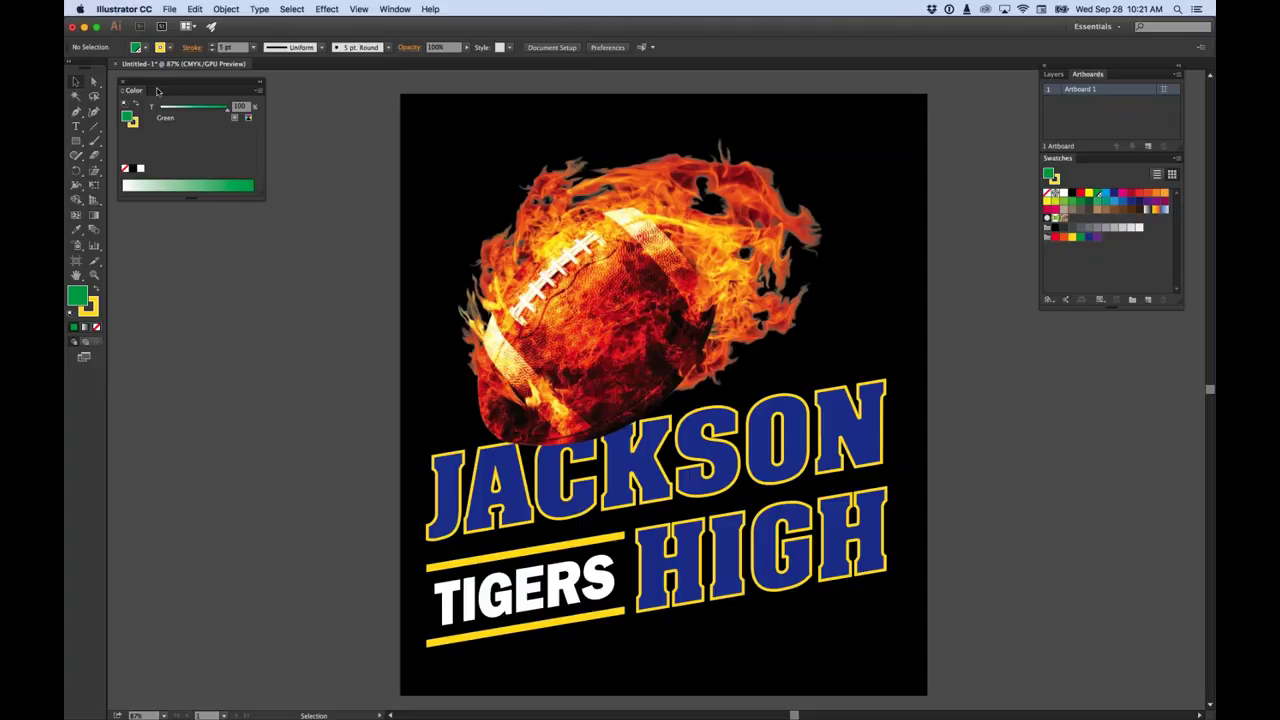
# Quit Illustrator without saving the untitled T-shirt design.
pyautogui.click(124, 9)
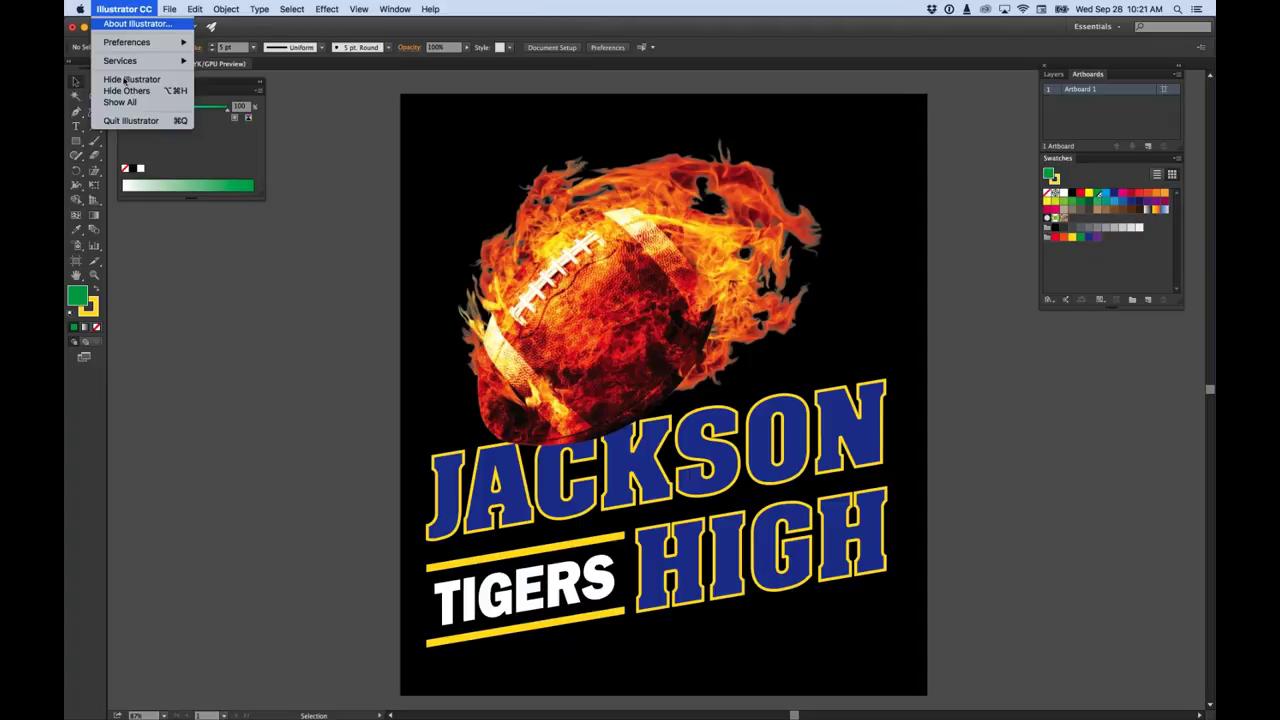
pyautogui.click(118, 122)
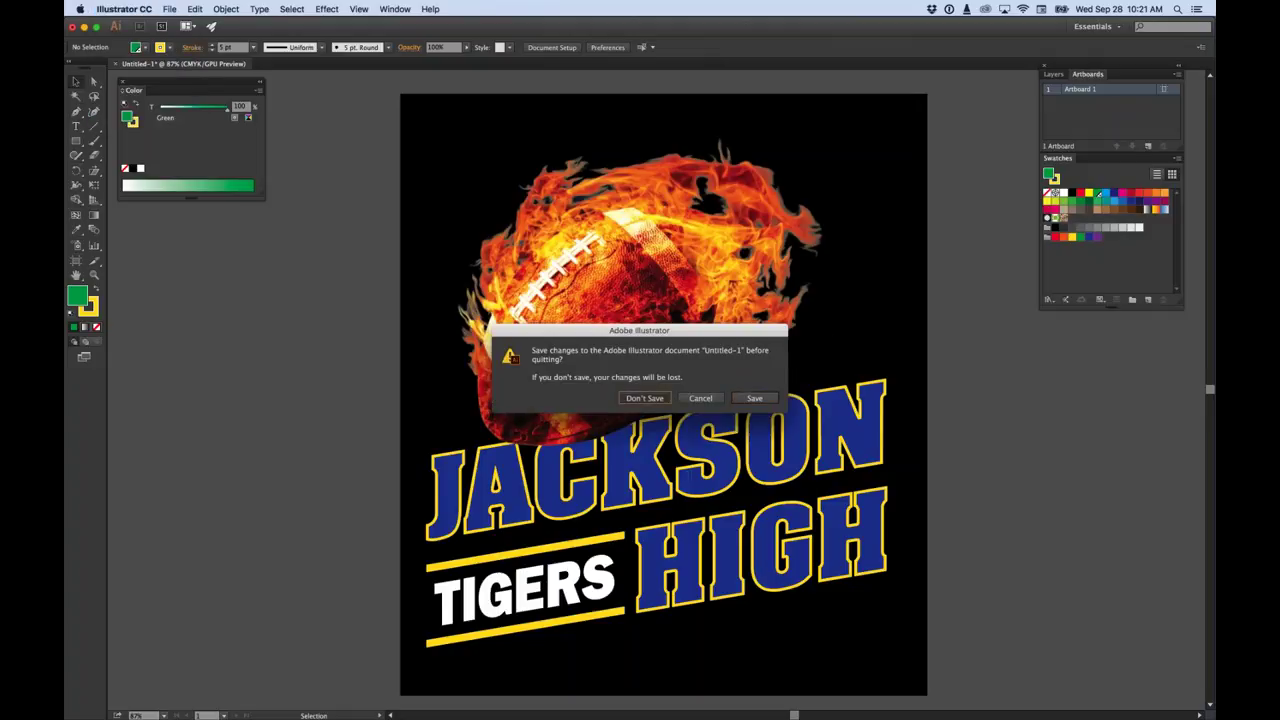
pyautogui.press('super+d')
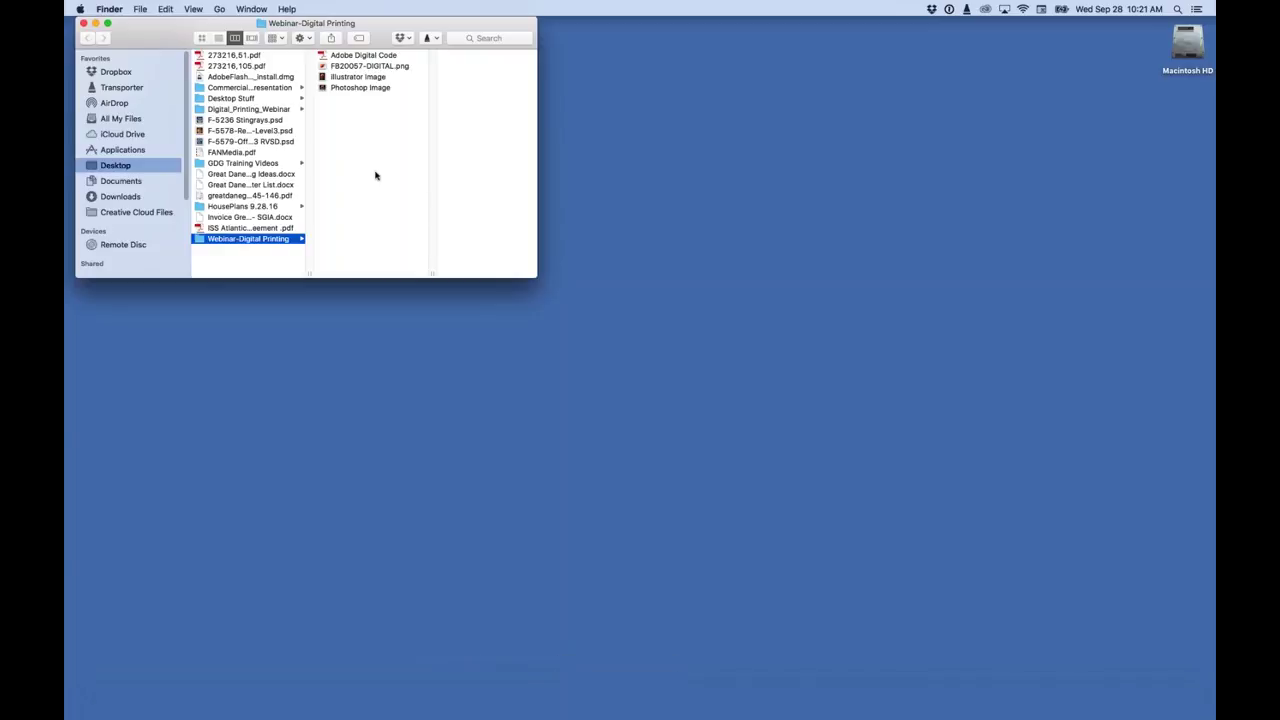
pyautogui.click(330, 67)
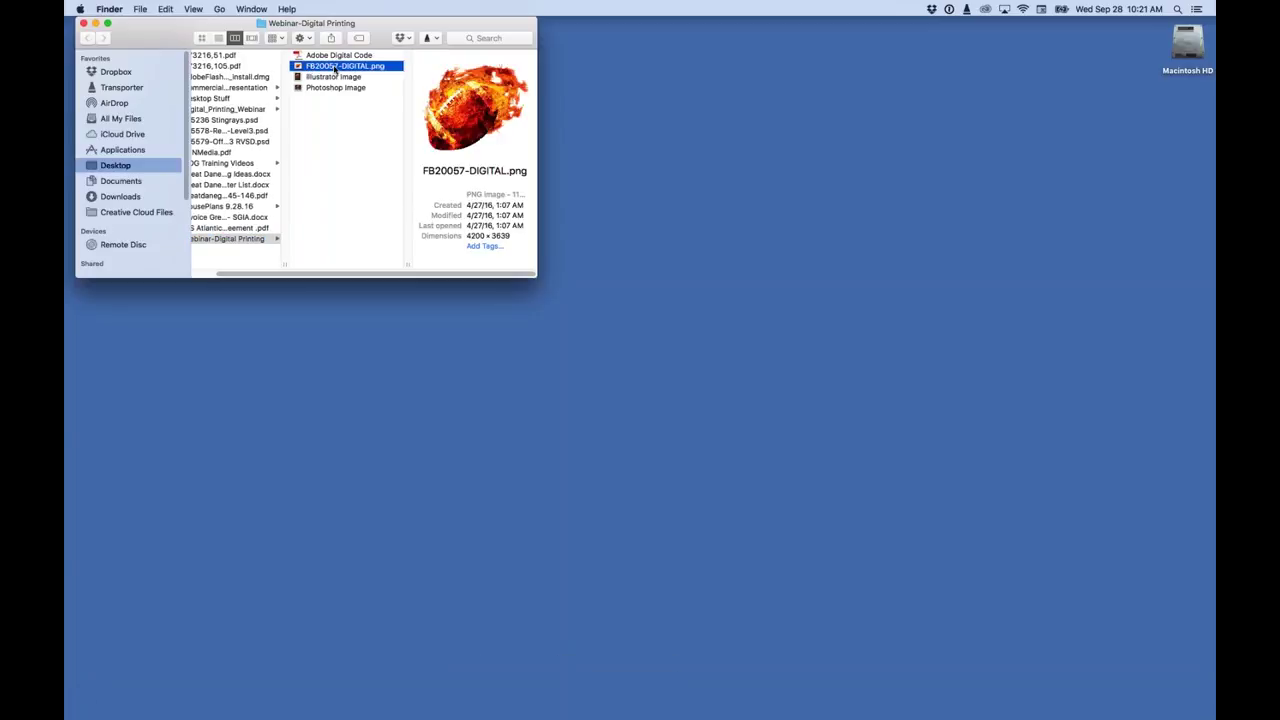
pyautogui.doubleClick(298, 67)
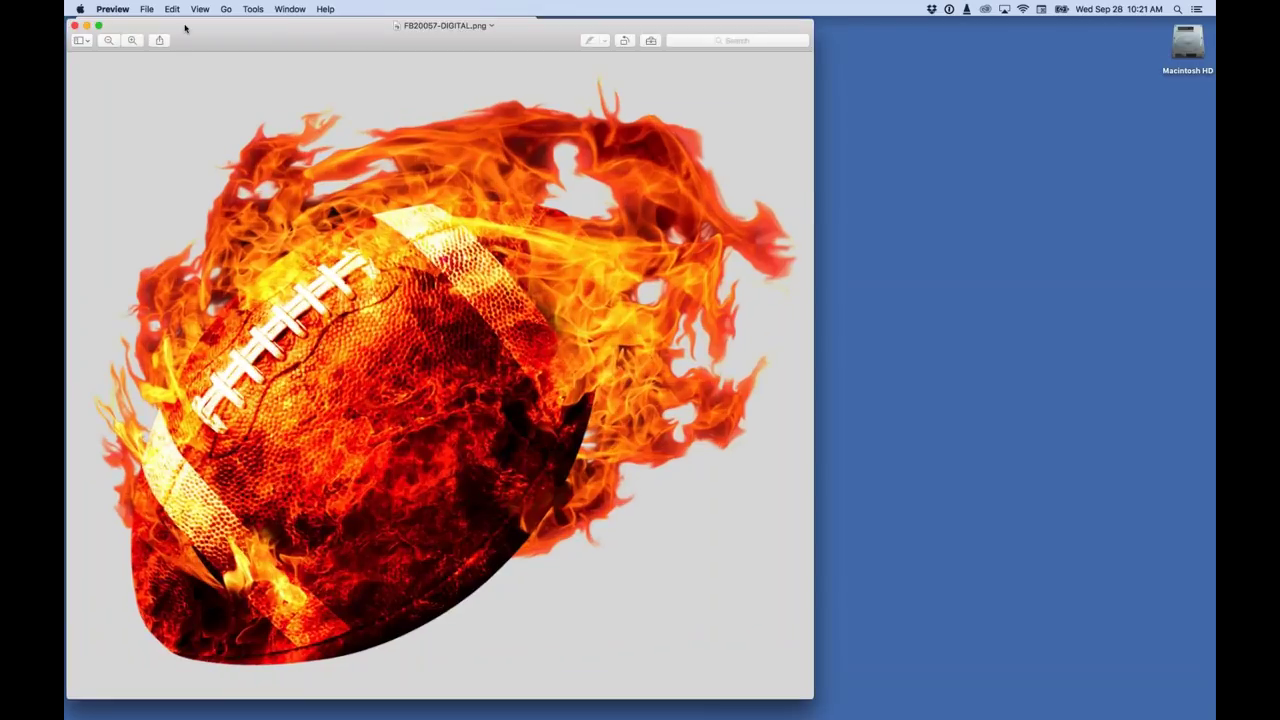
pyautogui.press('super+q')
# Open FB20057-DIGITAL.png from the Webinar-Digital Printing folder in Photoshop and close the Styles panel.
pyautogui.moveTo(297, 66); pyautogui.dragTo(616, 702)
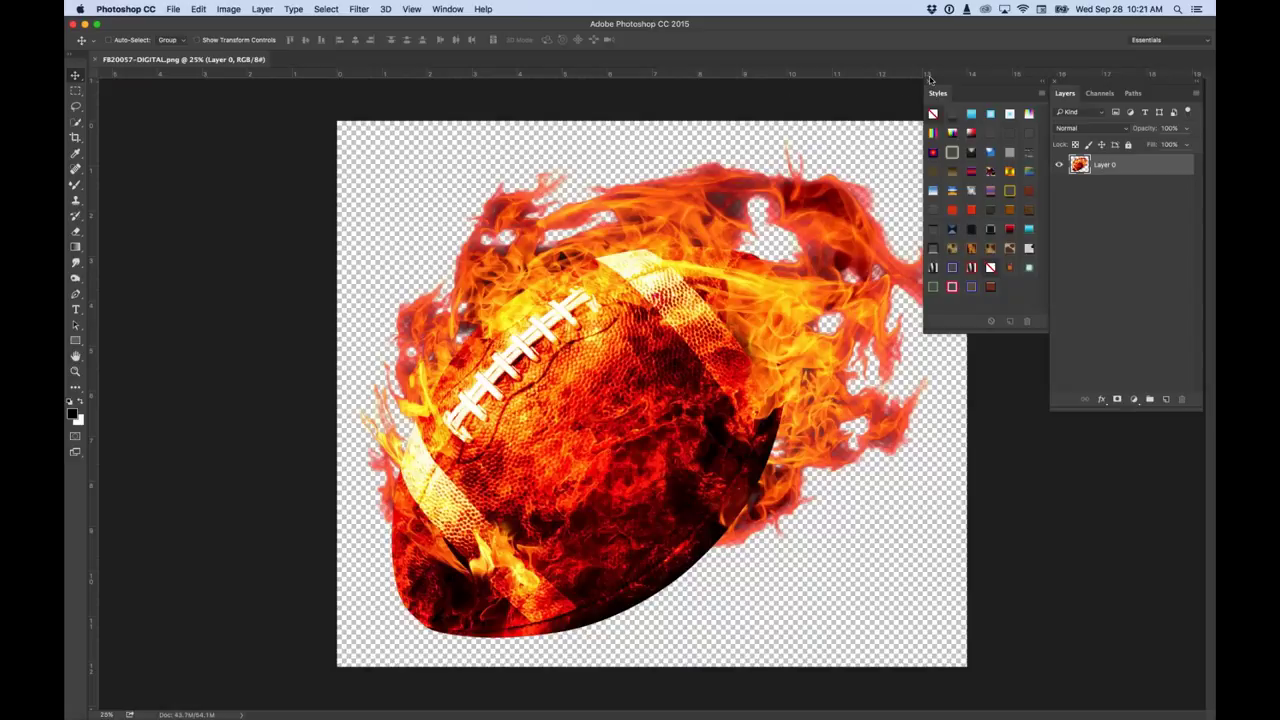
pyautogui.click(928, 80)
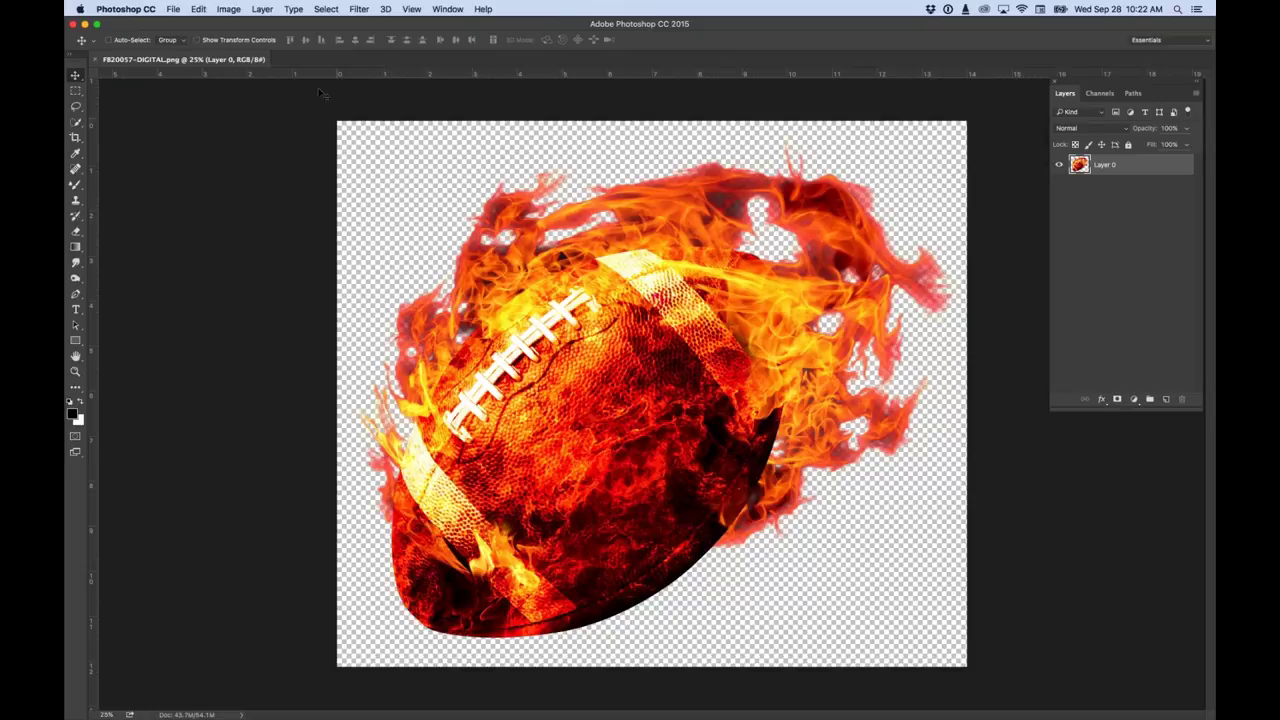
# Check the football image's width, height and resolution in its Image Size settings, leaving them as they are.
pyautogui.click(229, 9)
pyautogui.moveTo(228, 23)
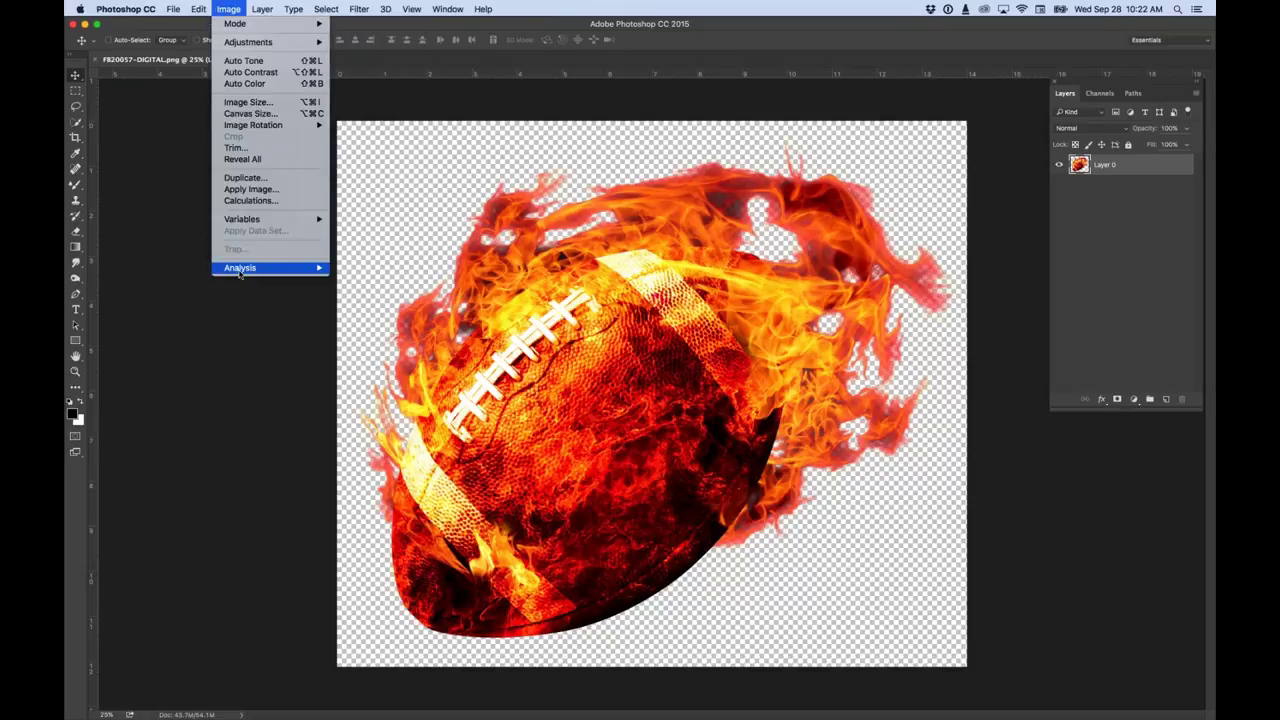
pyautogui.click(240, 104)
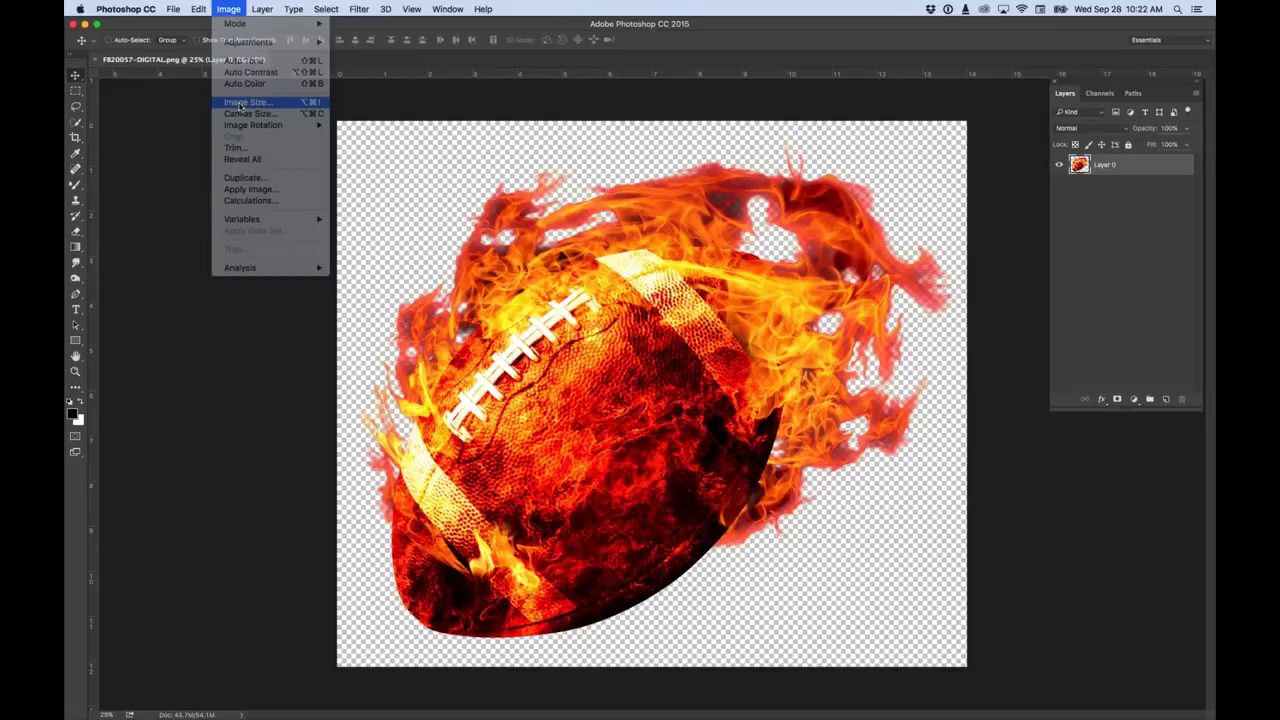
pyautogui.moveTo(504, 111); pyautogui.dragTo(664, 116)
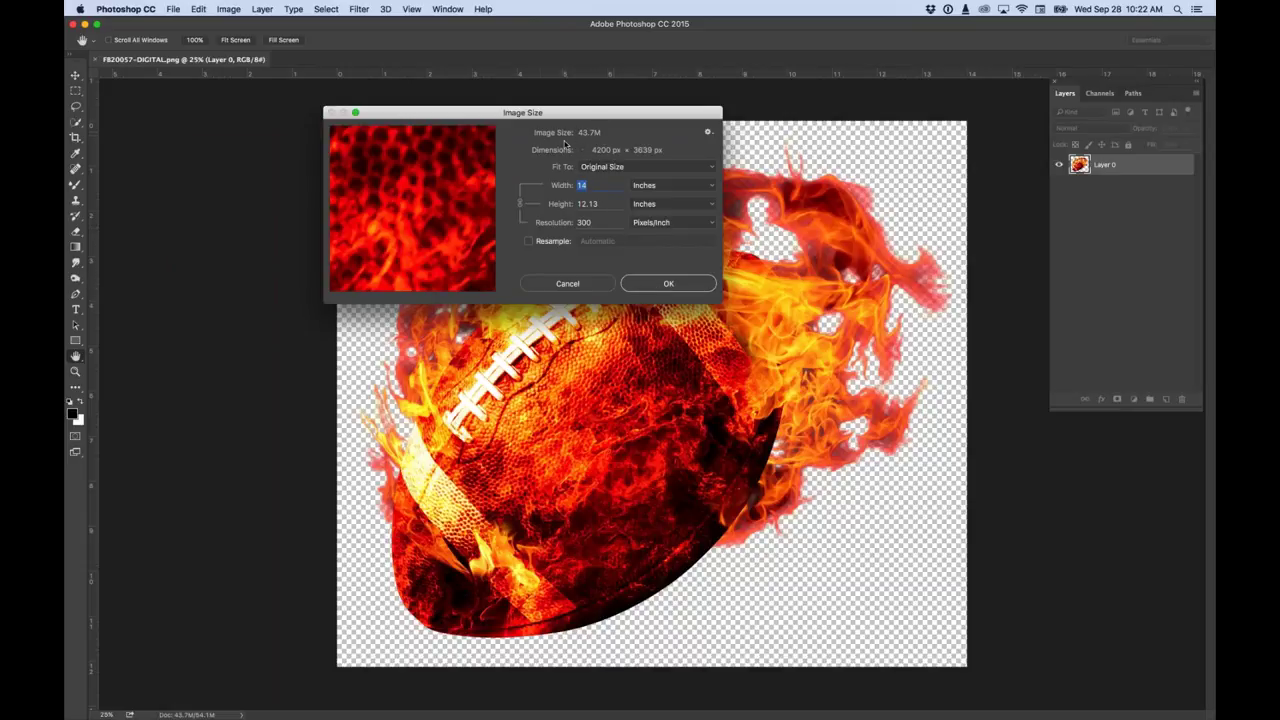
pyautogui.click(655, 285)
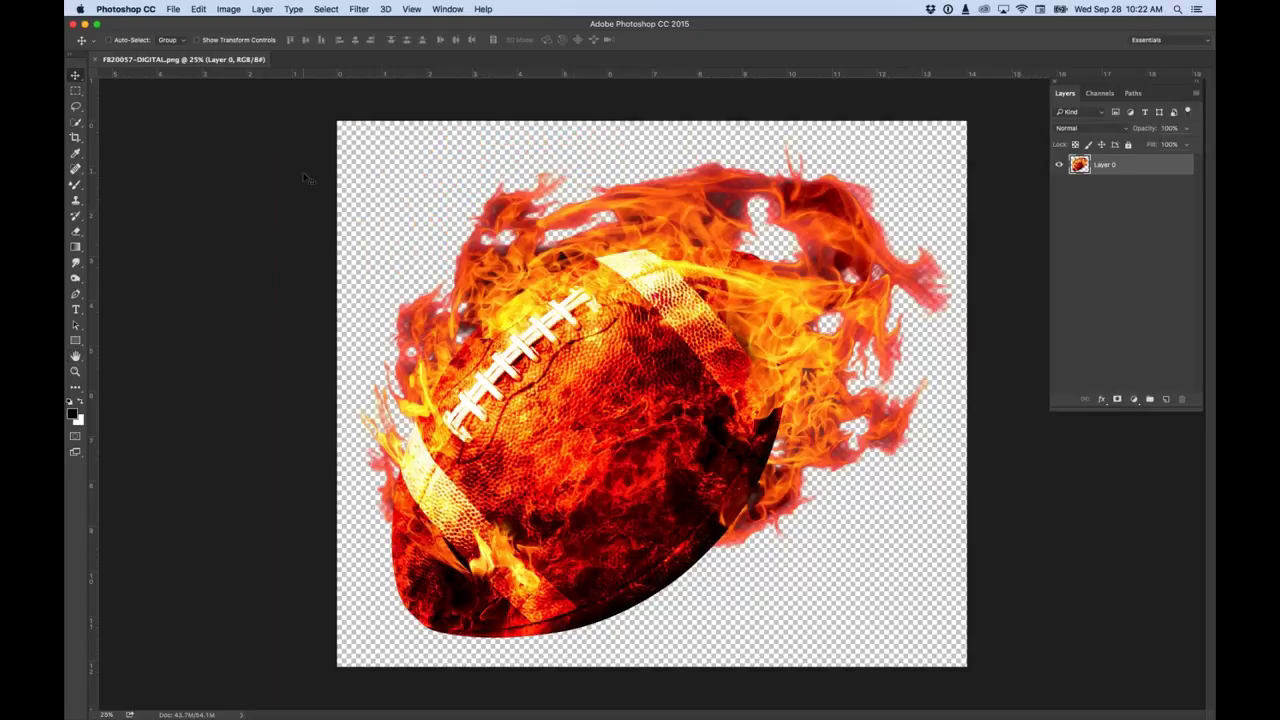
# Extend the canvas height to 16 inches, anchoring the football image at the top centre.
pyautogui.click(228, 8)
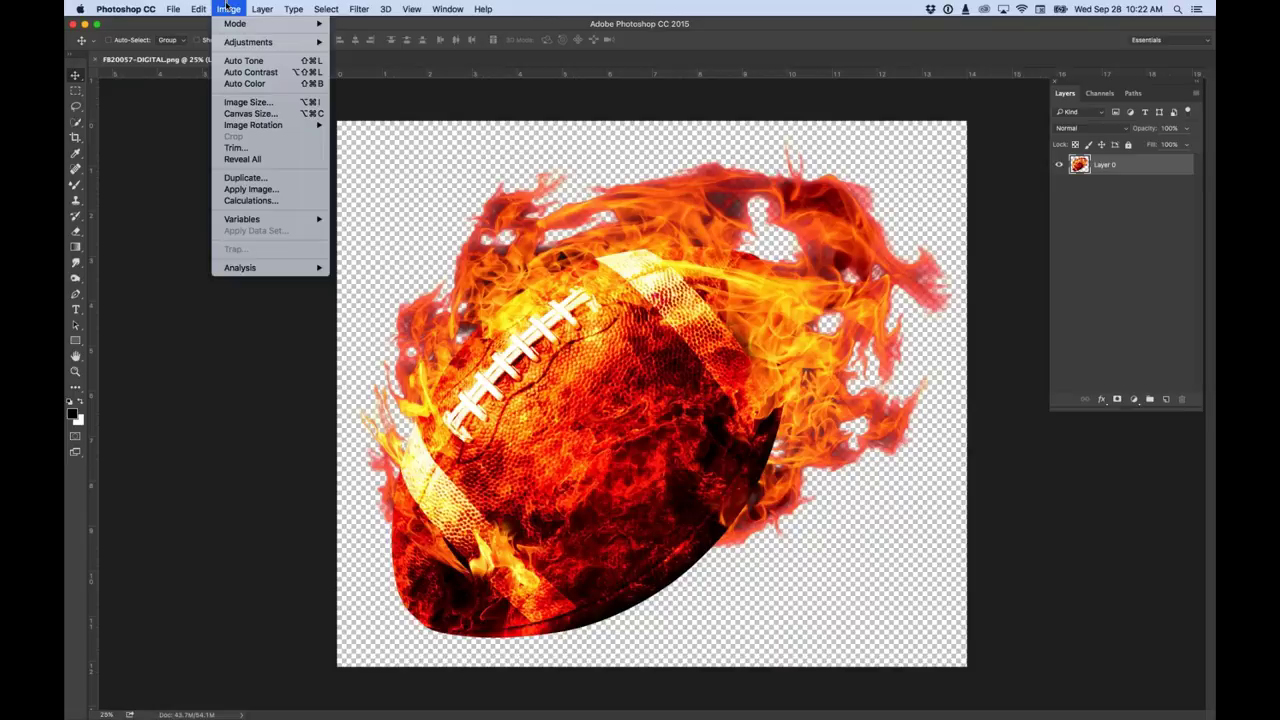
pyautogui.click(249, 115)
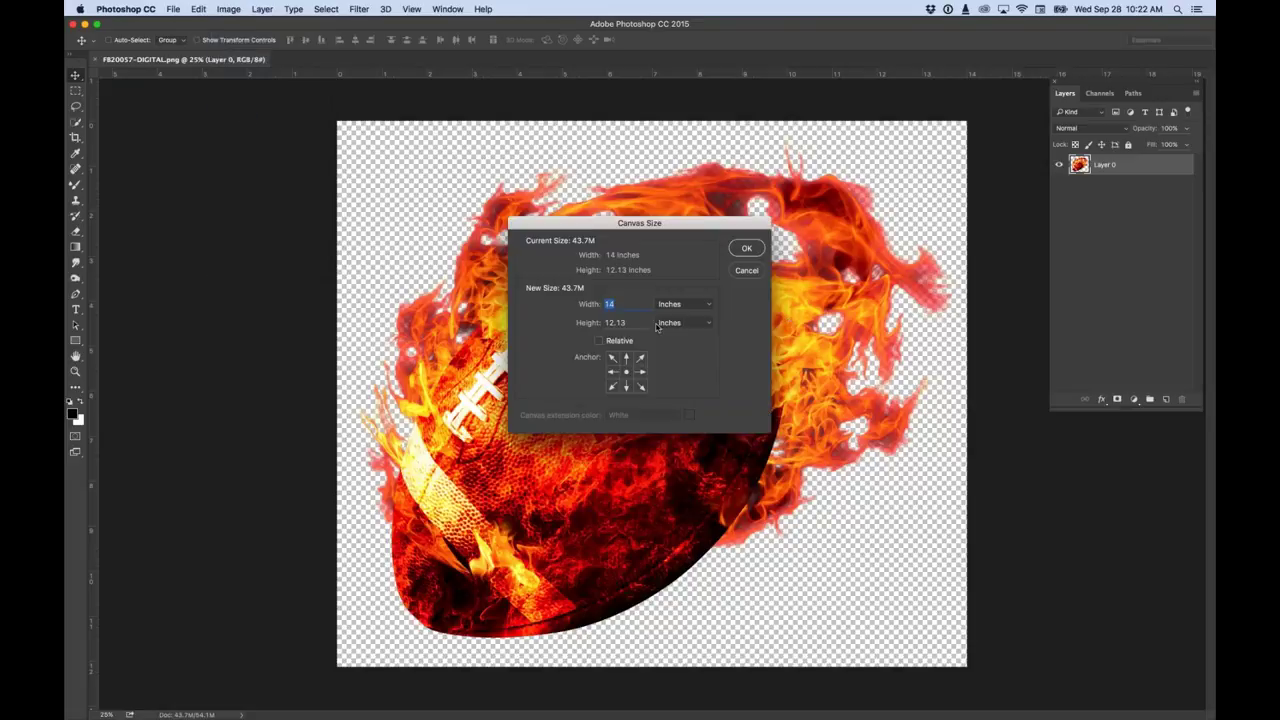
pyautogui.press('Tab')
pyautogui.write('16')
pyautogui.click(627, 358)
pyautogui.click(748, 248)
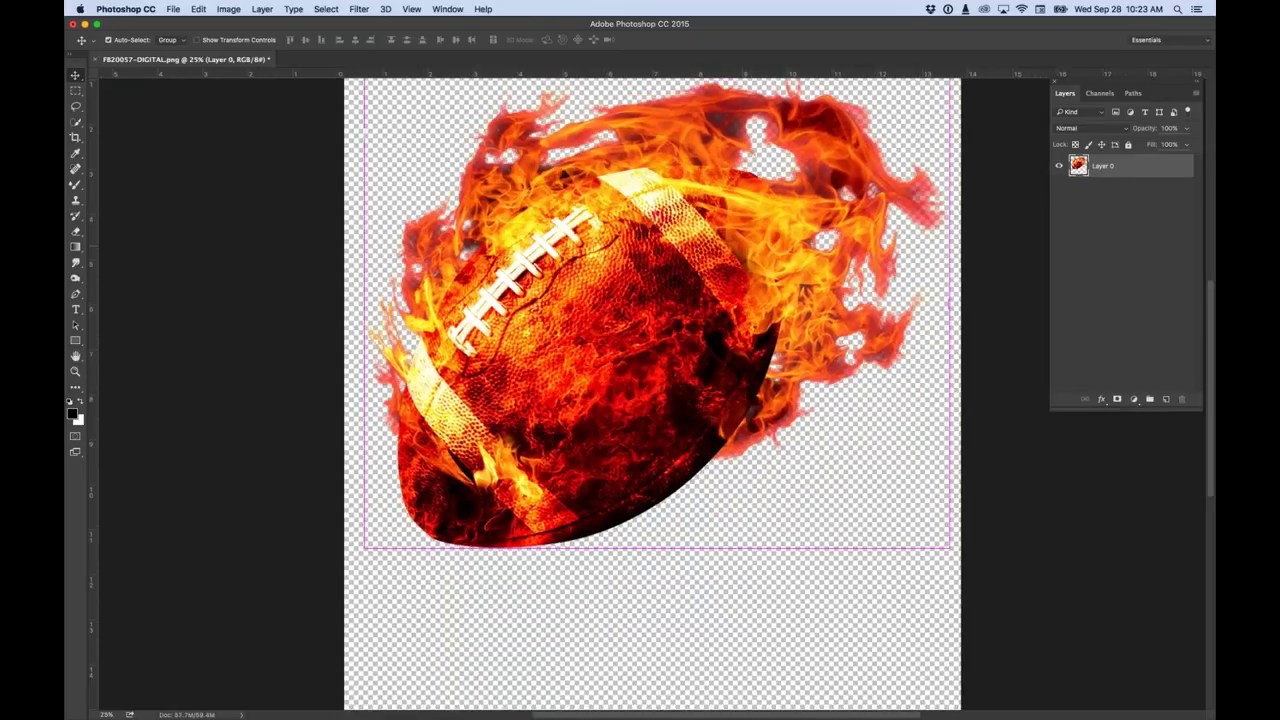
# Scale the football image down proportionally and move it to the upper middle of the canvas.
pyautogui.press('super+0')
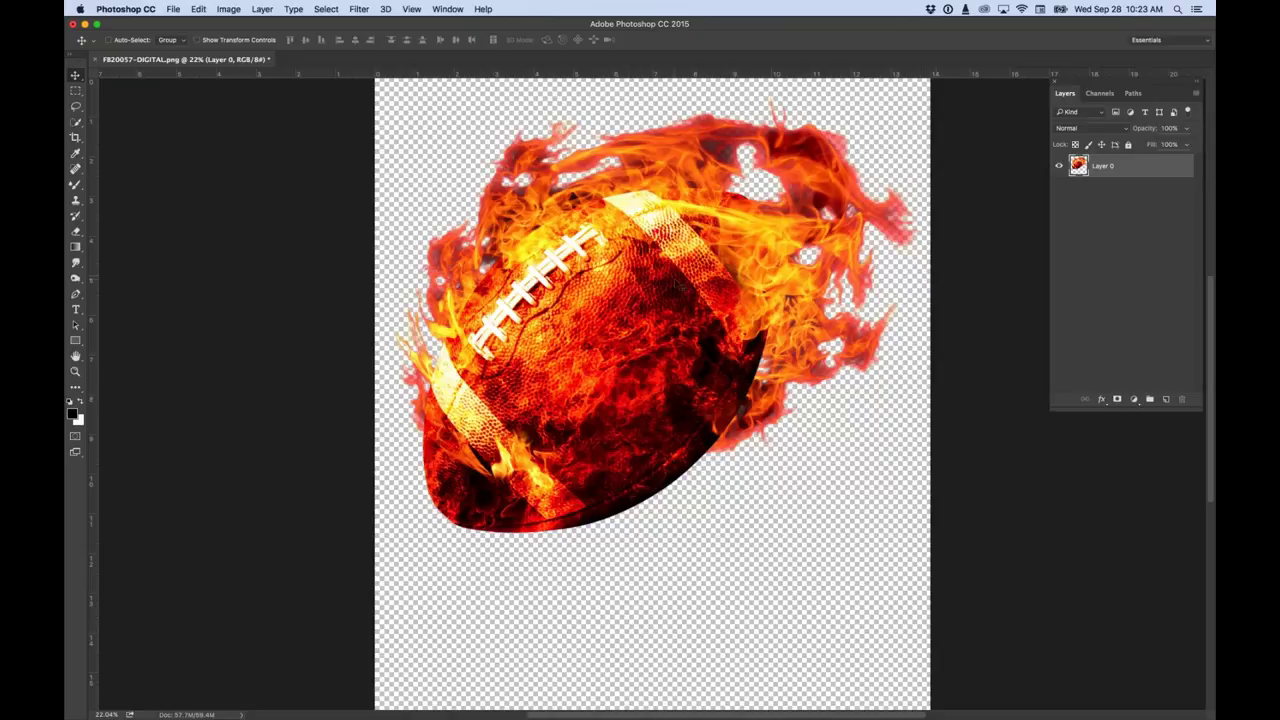
pyautogui.click(199, 9)
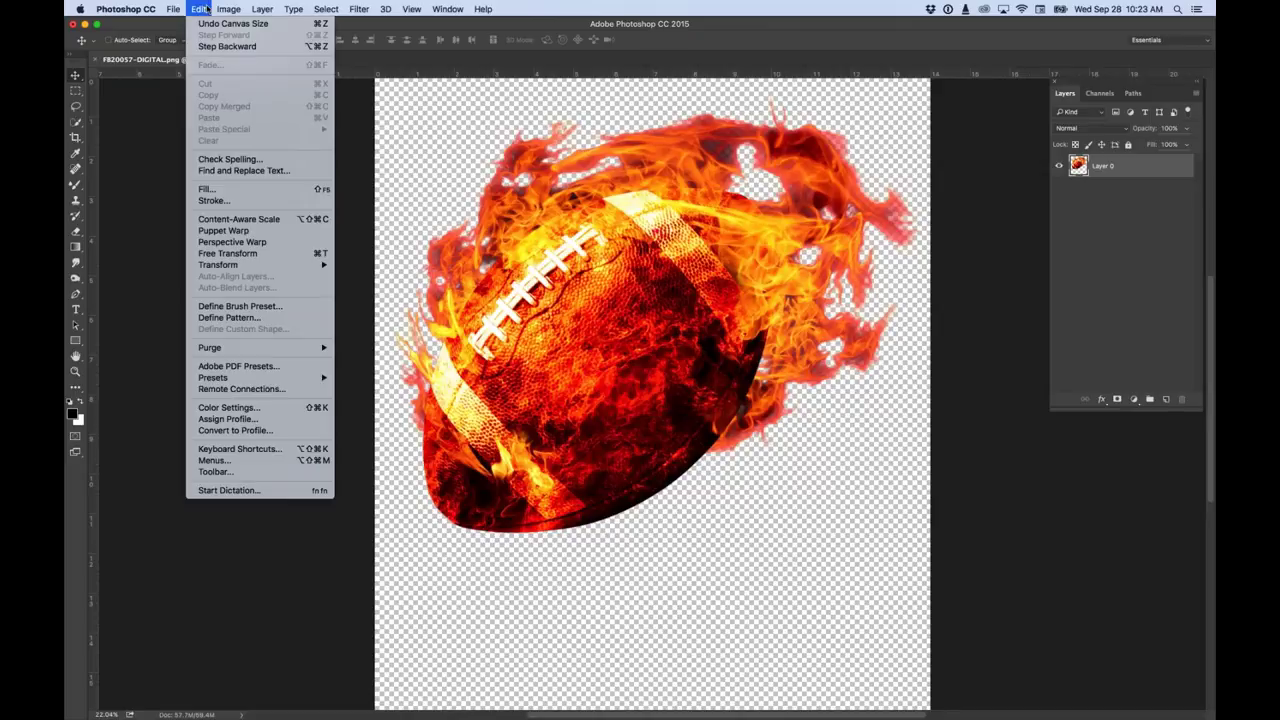
pyautogui.click(321, 256)
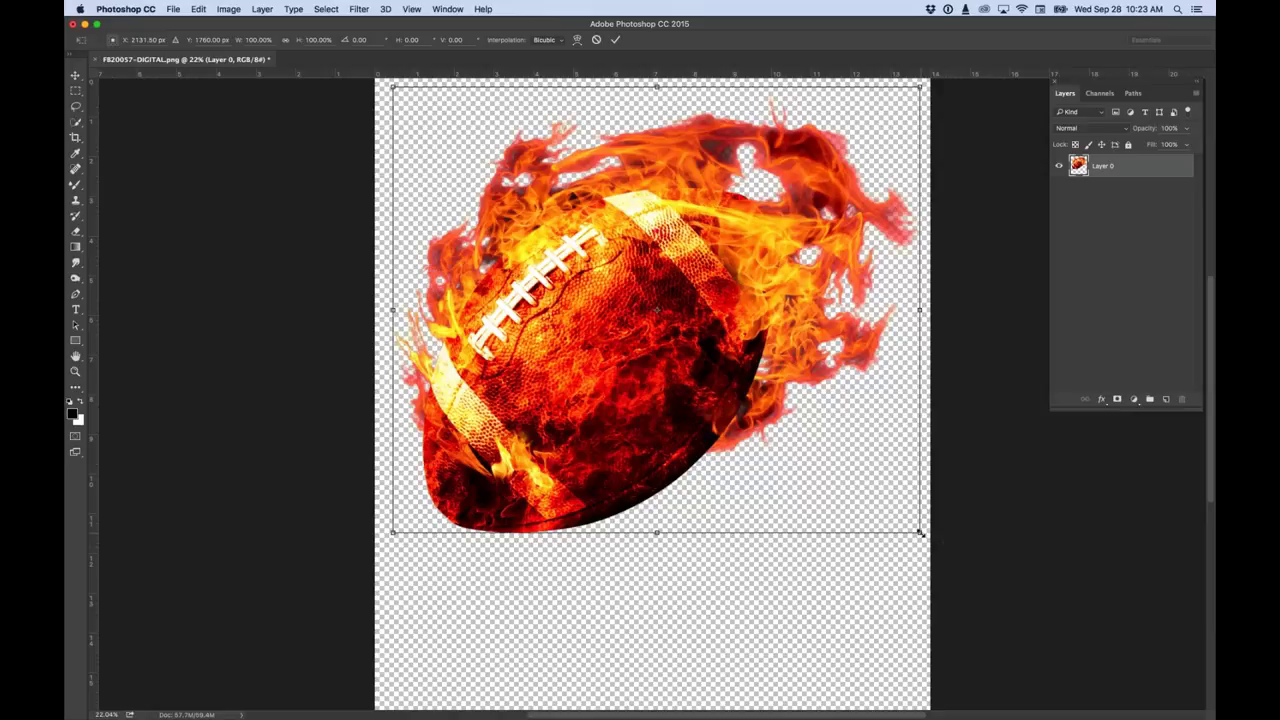
pyautogui.moveTo(921, 533); pyautogui.dragTo(890, 405)
pyautogui.press('Return')
pyautogui.moveTo(633, 367); pyautogui.dragTo(650, 342)
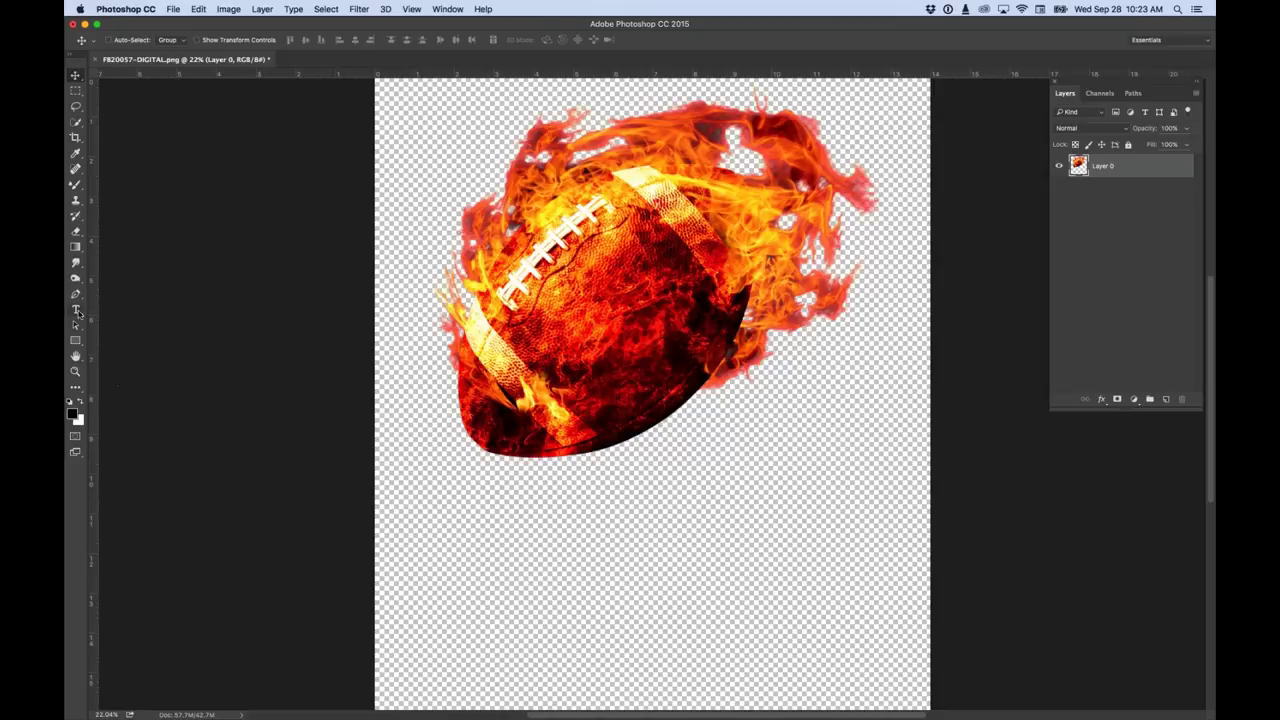
# Add a two-line text reading JACKSON and HIGH in the empty area below the football.
pyautogui.click(76, 311)
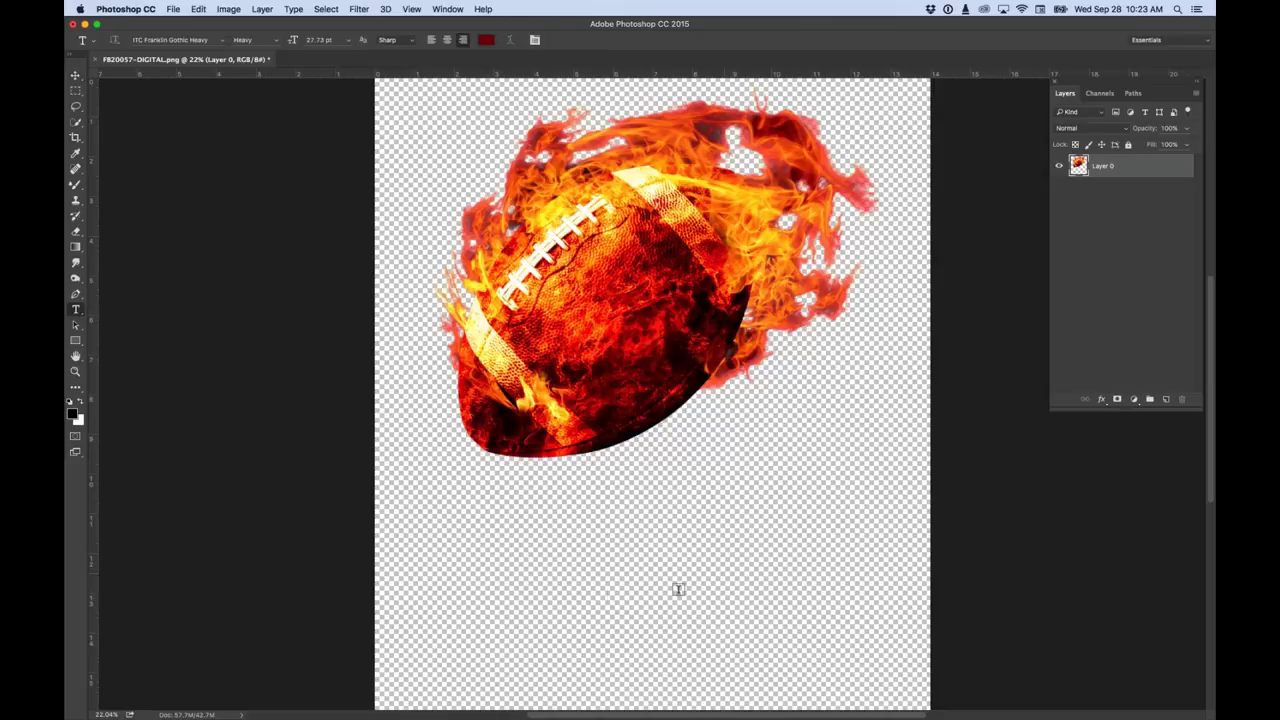
pyautogui.click(619, 597)
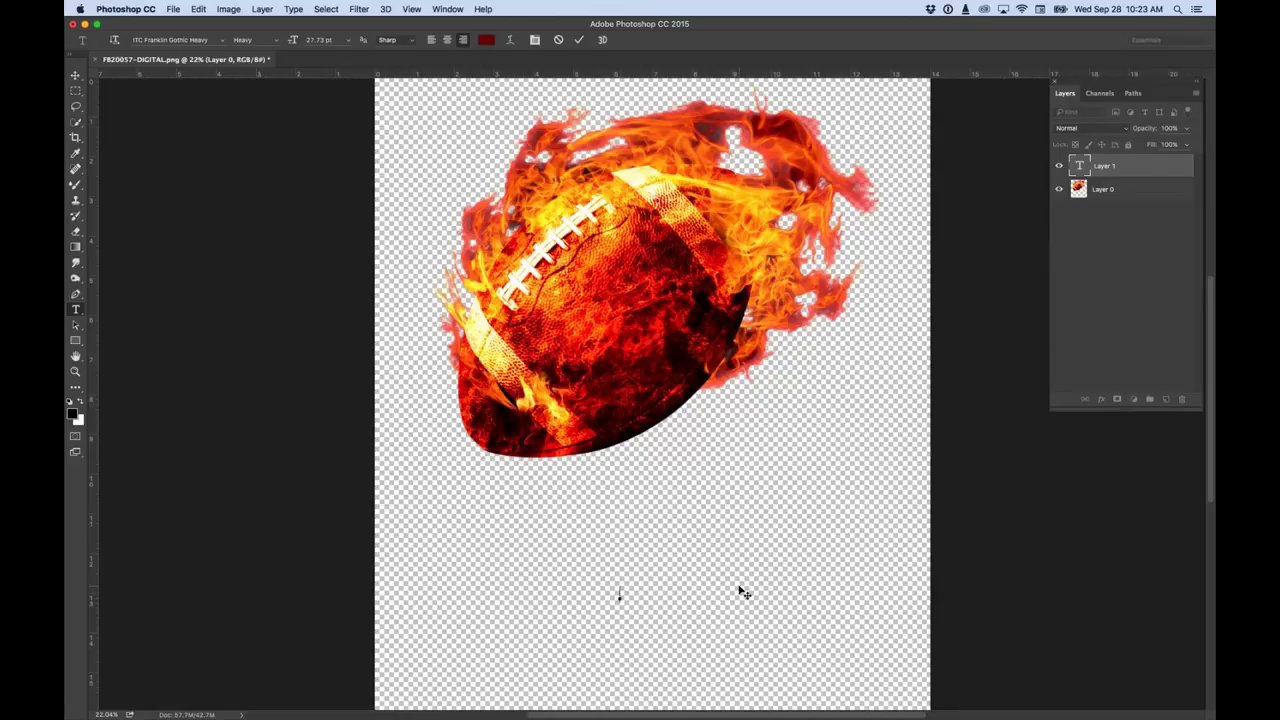
pyautogui.write('JACKSON')
pyautogui.press('Return')
pyautogui.write('HIGH')
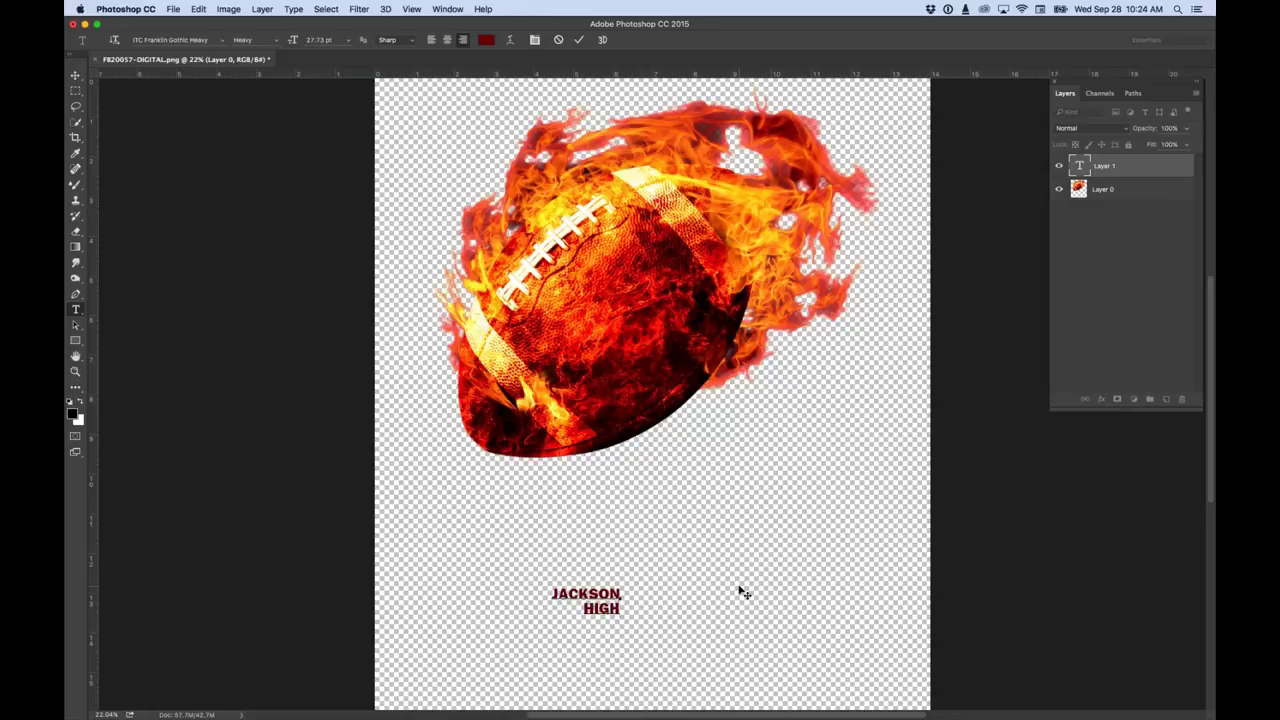
pyautogui.click(76, 75)
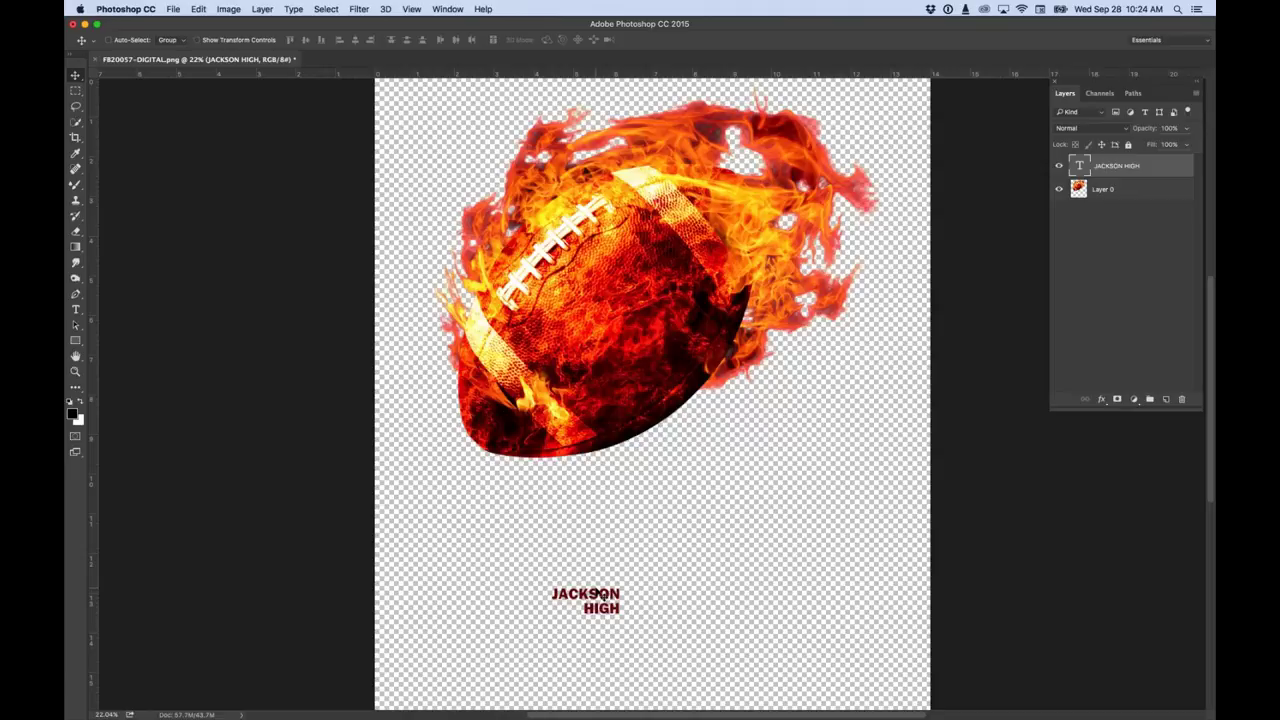
pyautogui.hotkey('ctrl', 't')
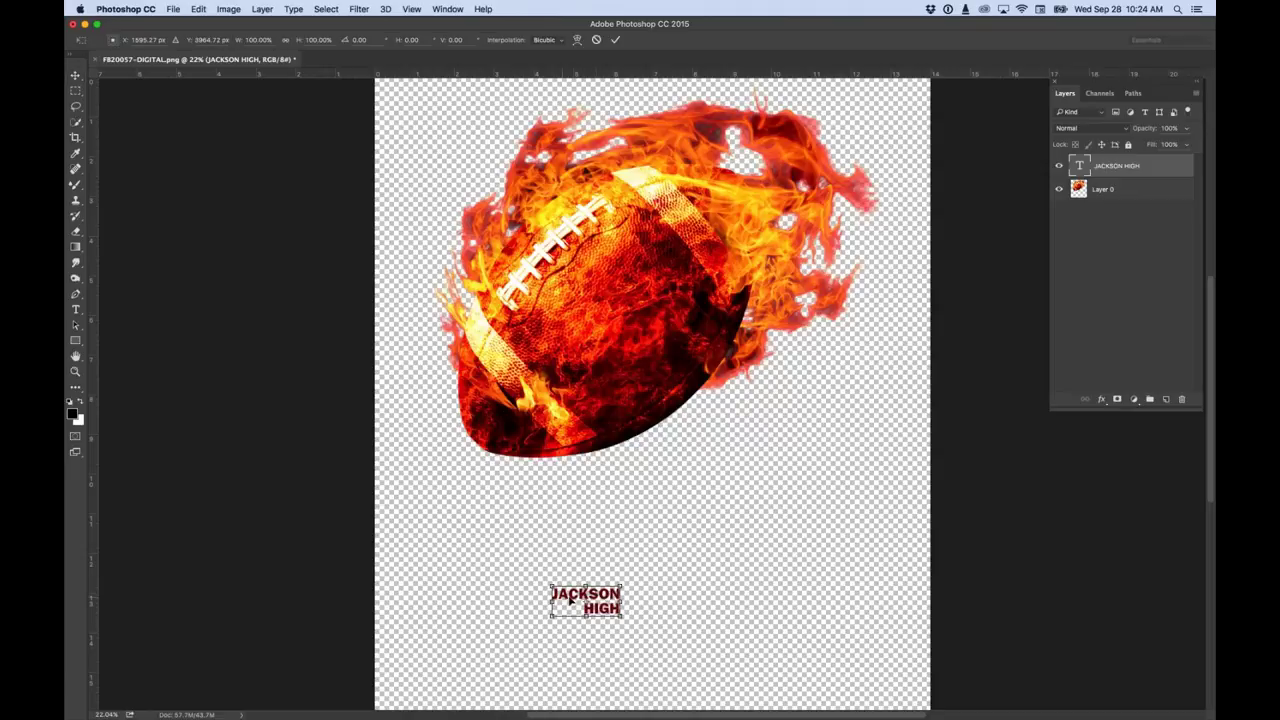
pyautogui.moveTo(623, 582); pyautogui.dragTo(887, 409)
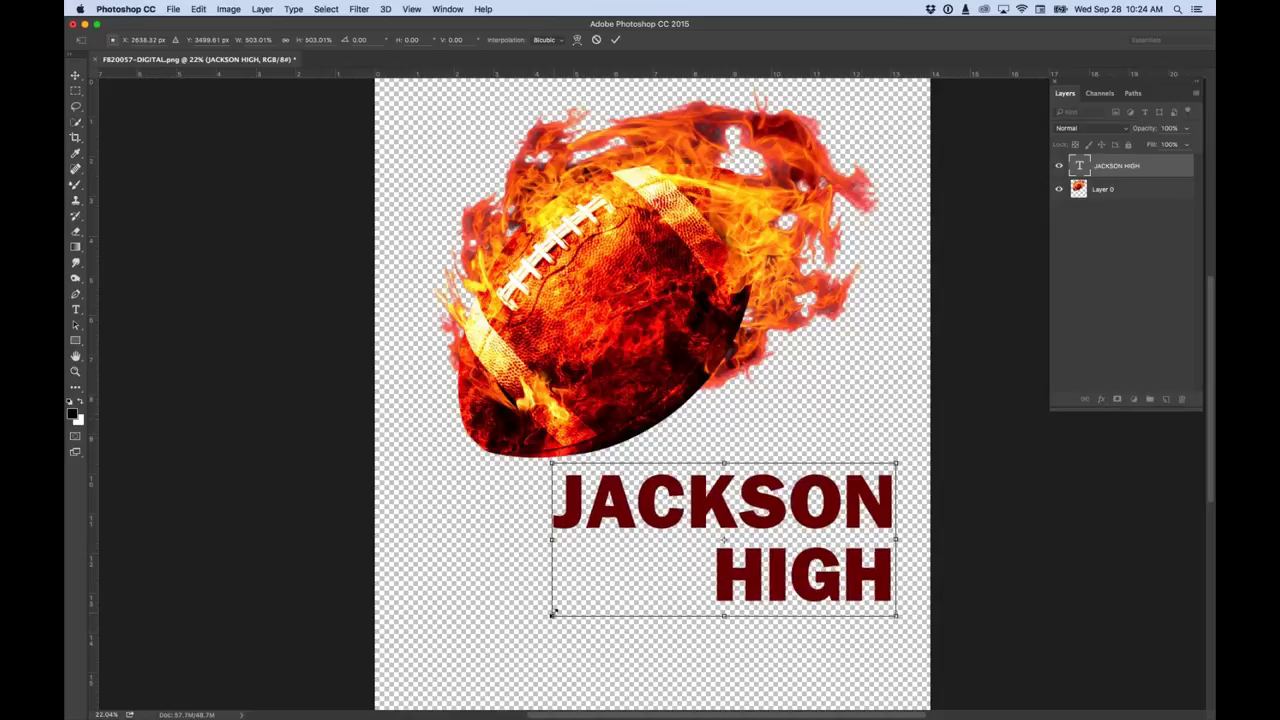
pyautogui.moveTo(551, 614); pyautogui.dragTo(402, 684)
pyautogui.moveTo(898, 459); pyautogui.dragTo(900, 461)
pyautogui.moveTo(650, 459)
pyautogui.mouseDown()
pyautogui.moveTo(651, 390)
pyautogui.moveTo(644, 457)
pyautogui.moveTo(645, 446)
pyautogui.mouseUp()
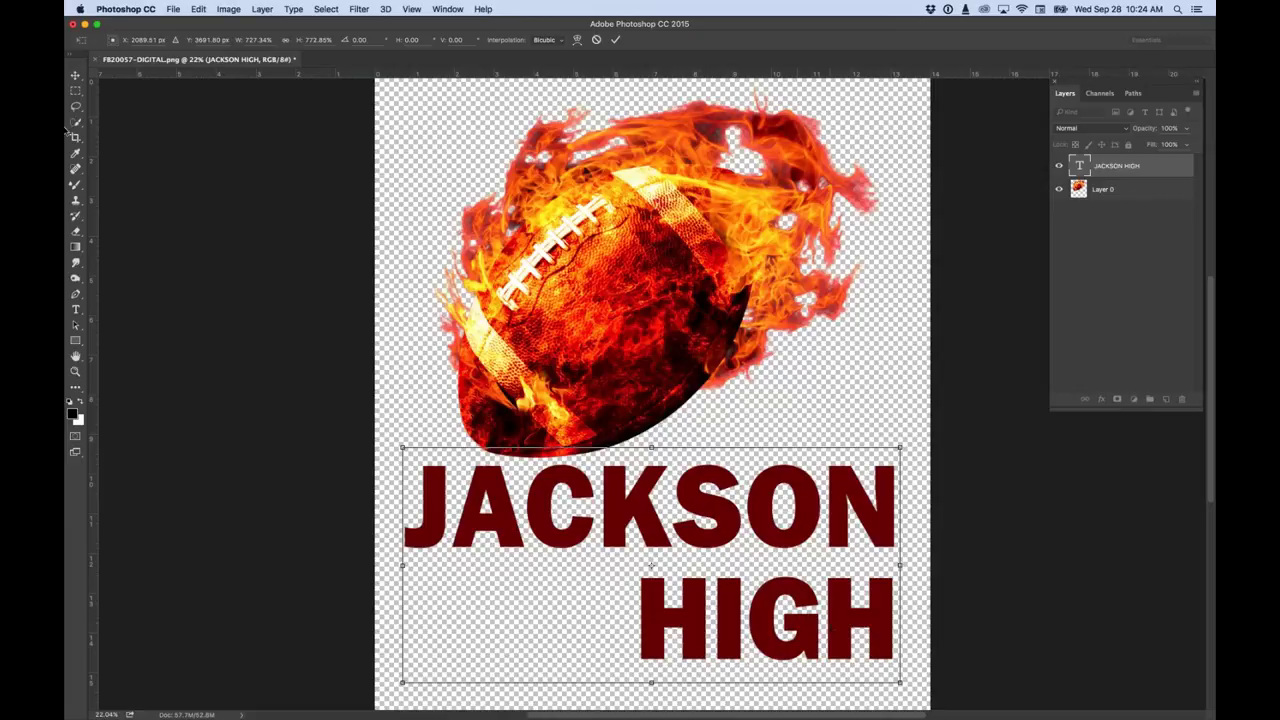
pyautogui.press('t')
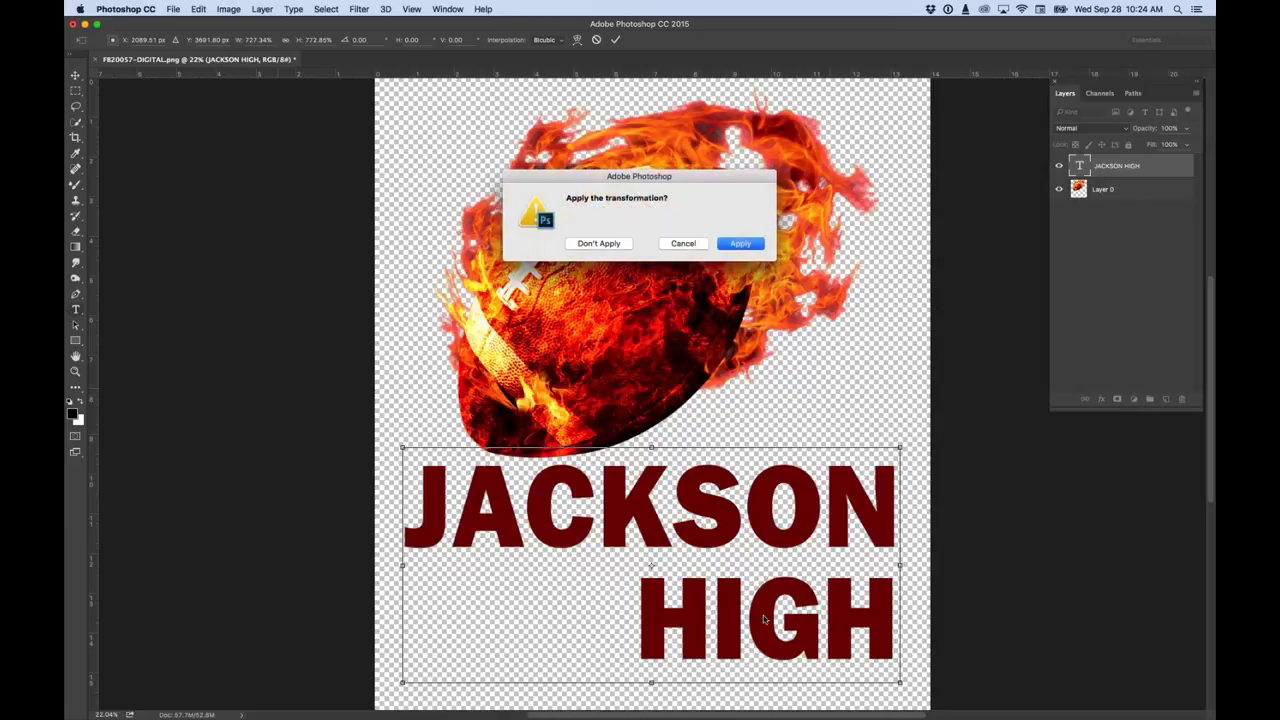
pyautogui.click(599, 243)
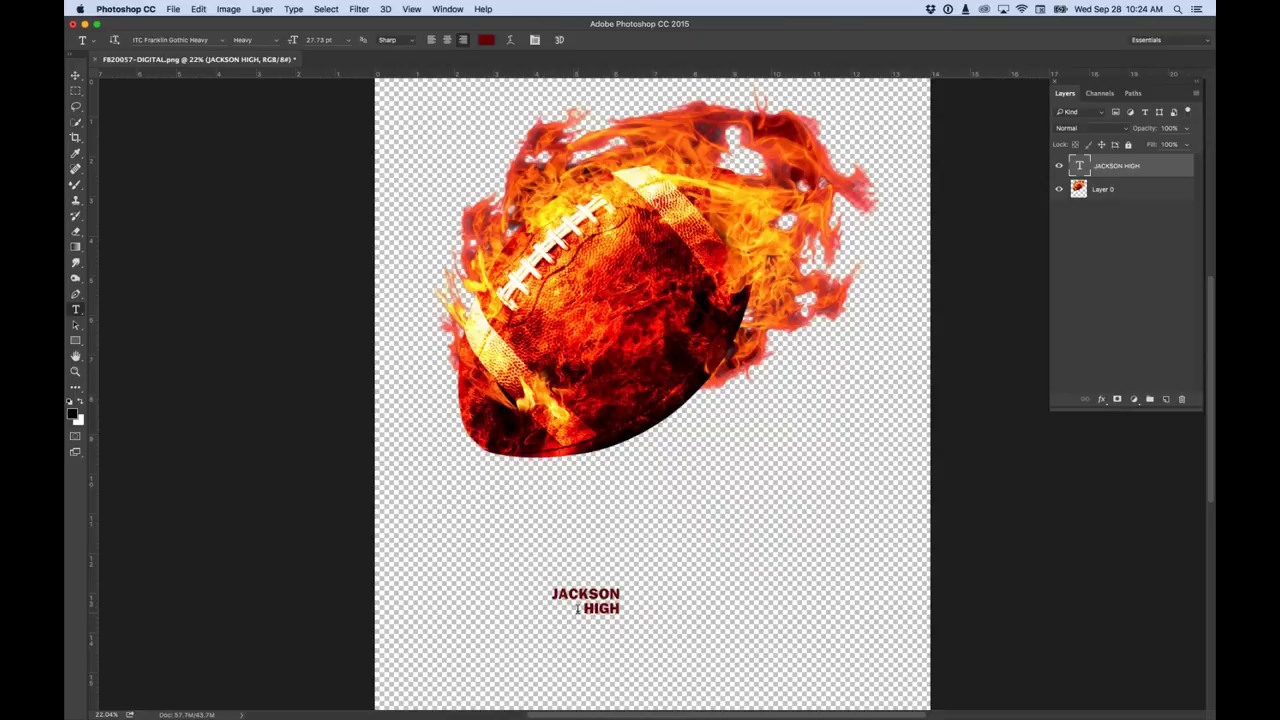
# Delete the word HIGH from the text and scale JACKSON up to about 111 pt beneath the football.
pyautogui.moveTo(577, 608); pyautogui.dragTo(626, 608)
pyautogui.press('BackSpace')
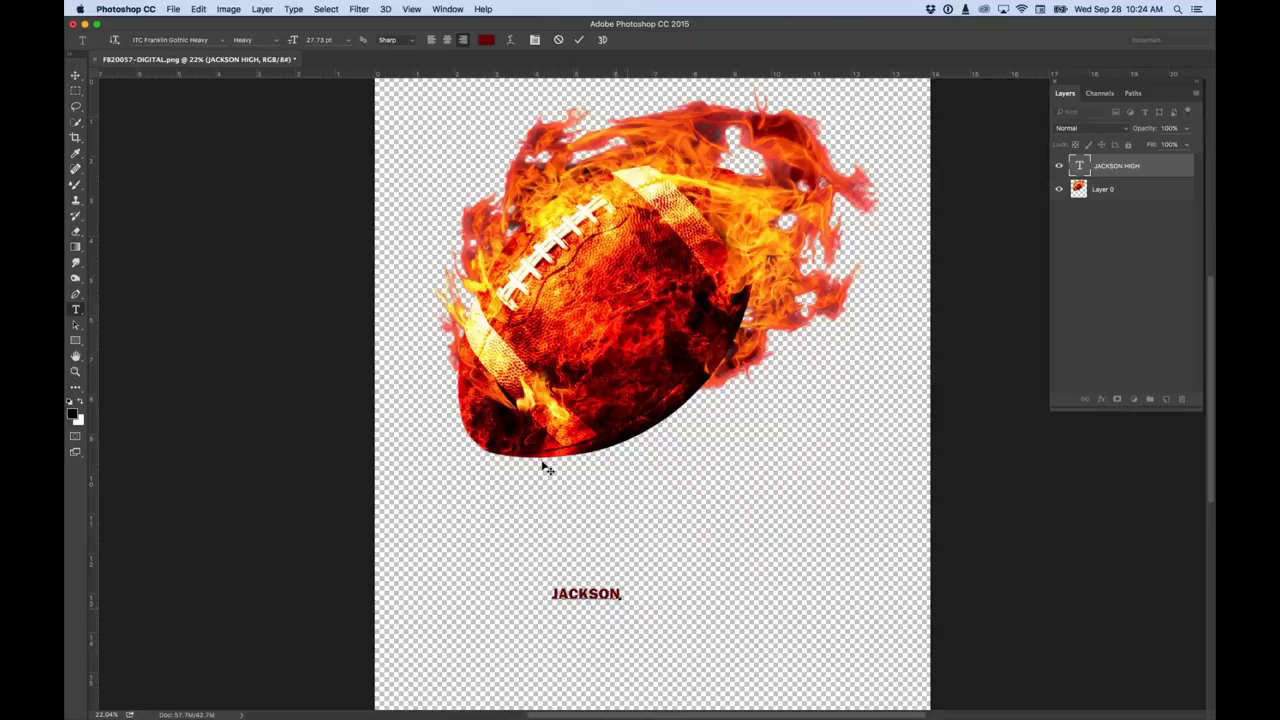
pyautogui.click(77, 76)
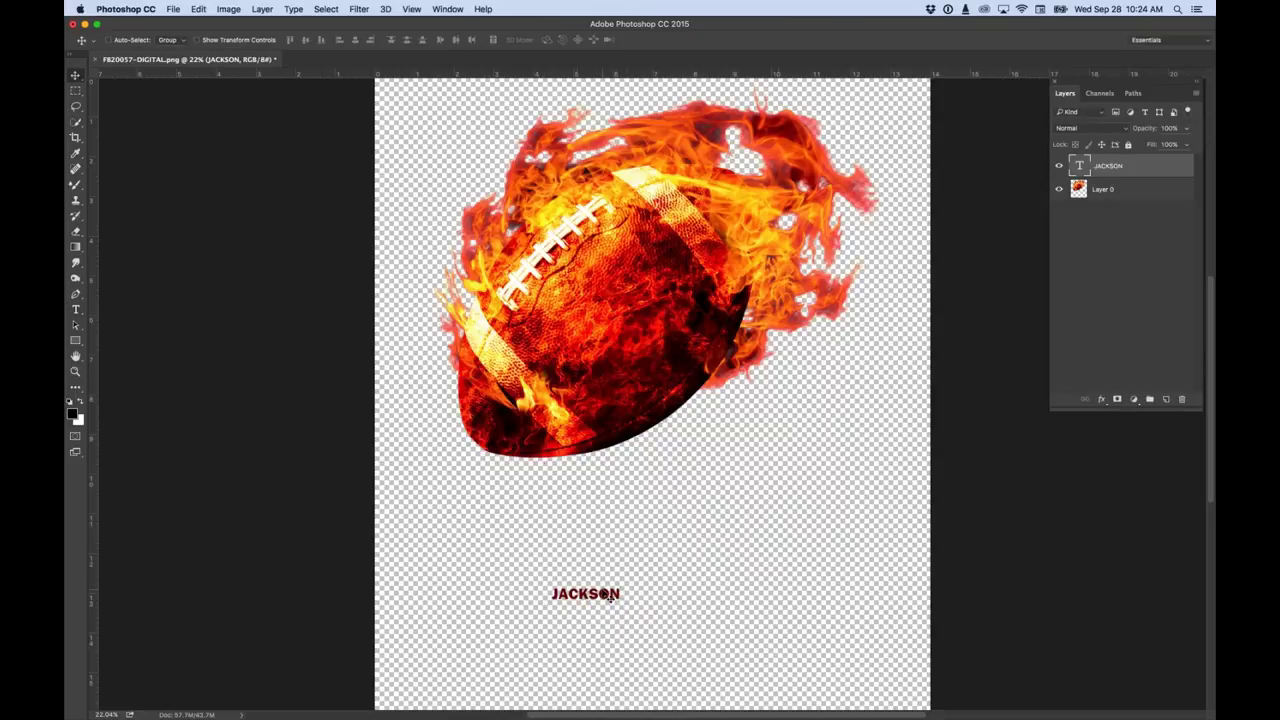
pyautogui.moveTo(612, 595); pyautogui.dragTo(771, 534)
pyautogui.press('super+t')
pyautogui.press('Return')
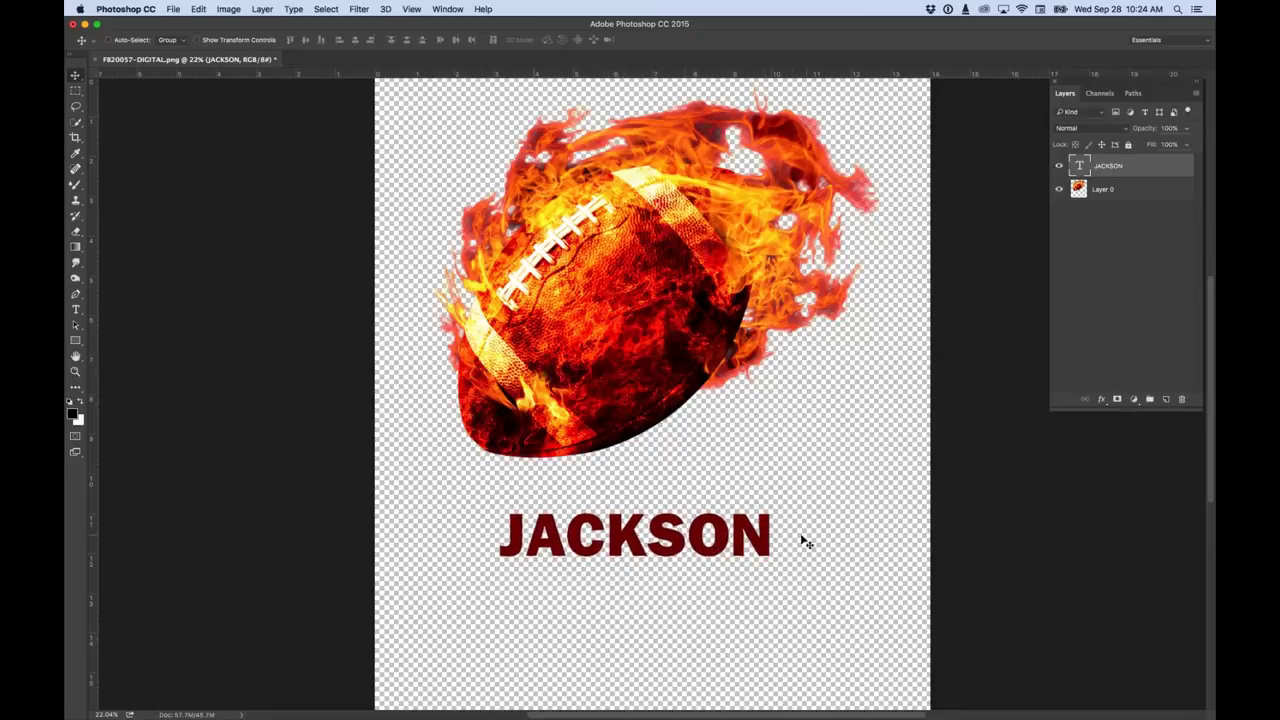
# Change the colour of the JACKSON text to a bright blue.
pyautogui.doubleClick(1078, 165)
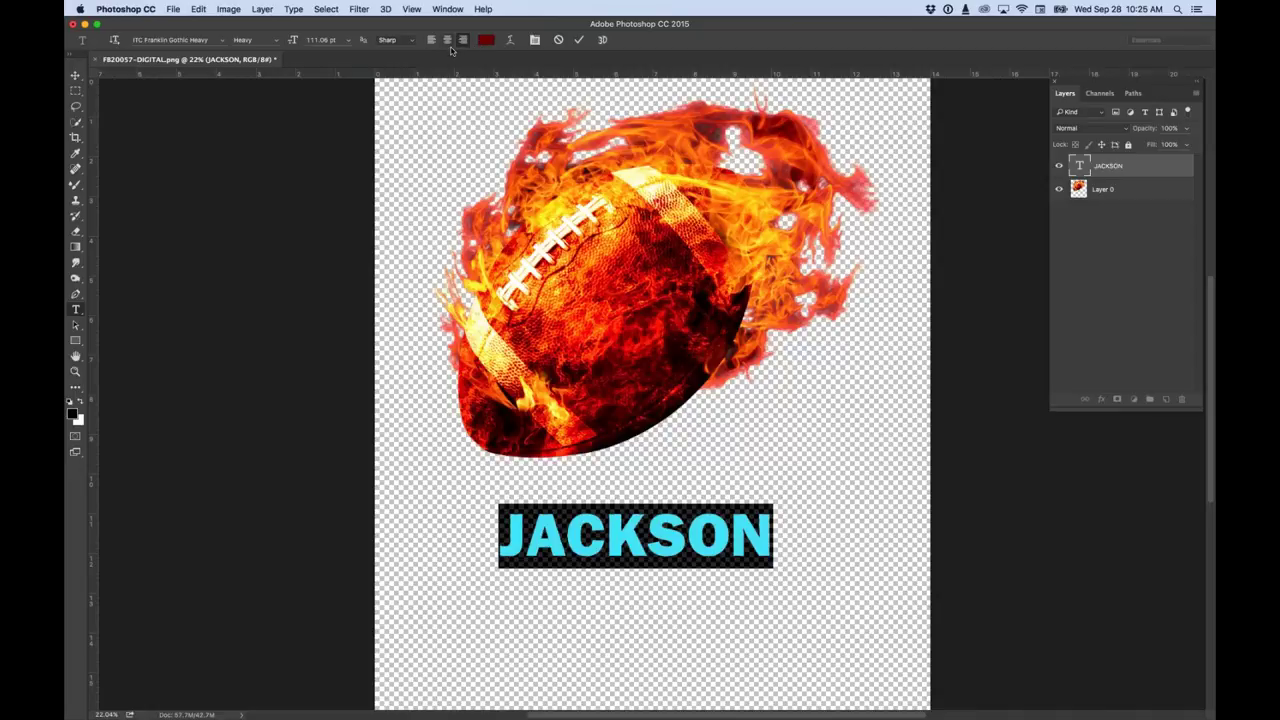
pyautogui.click(486, 40)
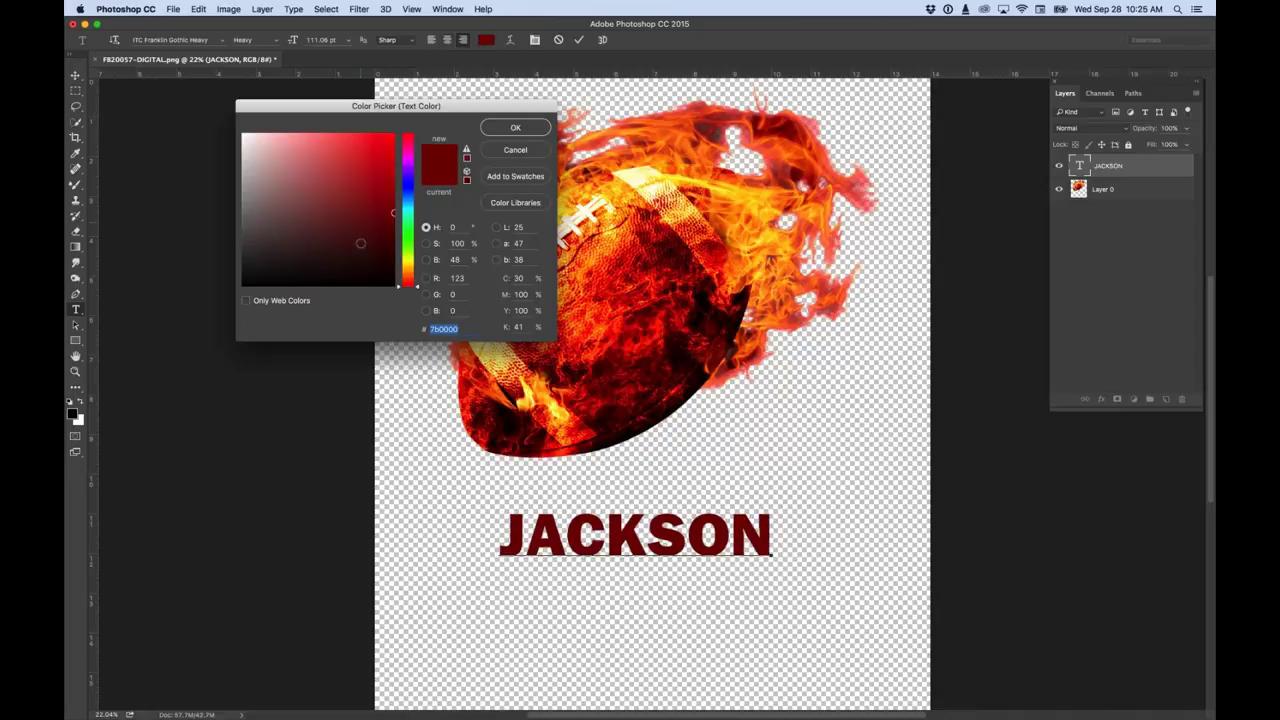
pyautogui.moveTo(408, 182); pyautogui.dragTo(407, 197)
pyautogui.click(391, 155)
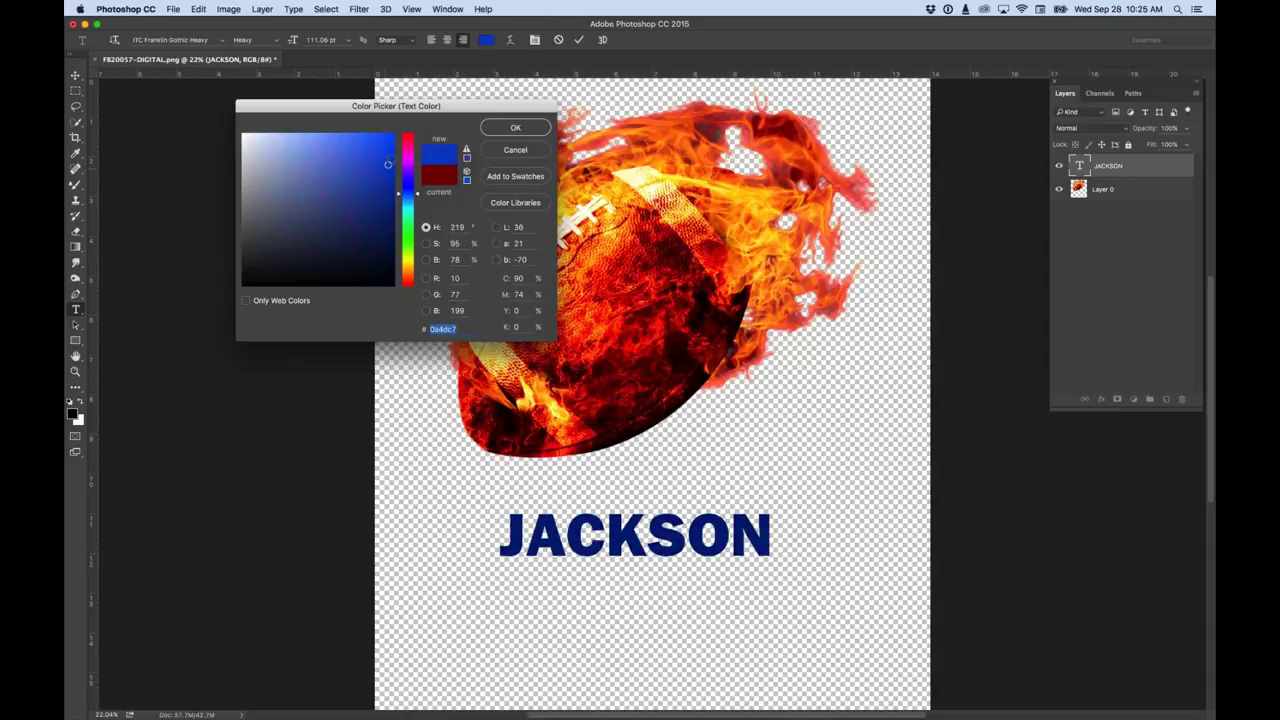
pyautogui.click(515, 128)
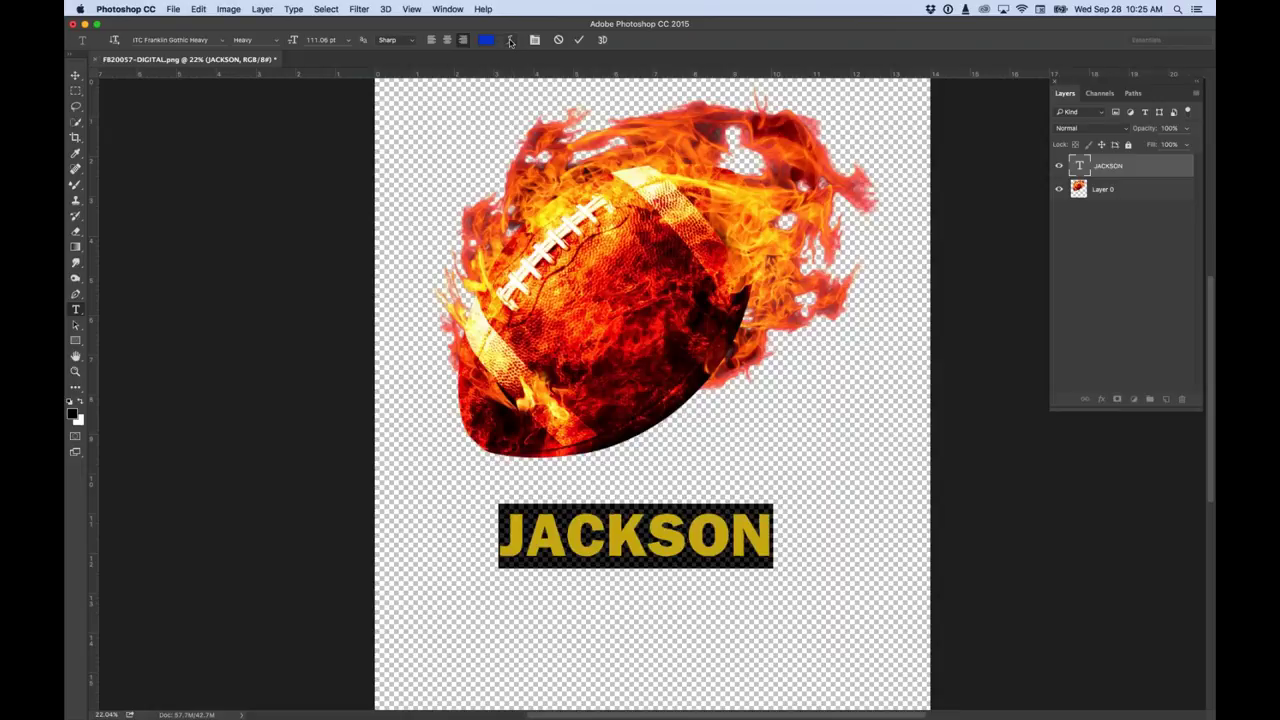
# Warp the JACKSON text with the horizontal Arch style, trying a 50% bend and settling on +30%.
pyautogui.click(510, 41)
pyautogui.moveTo(258, 61); pyautogui.dragTo(488, 159)
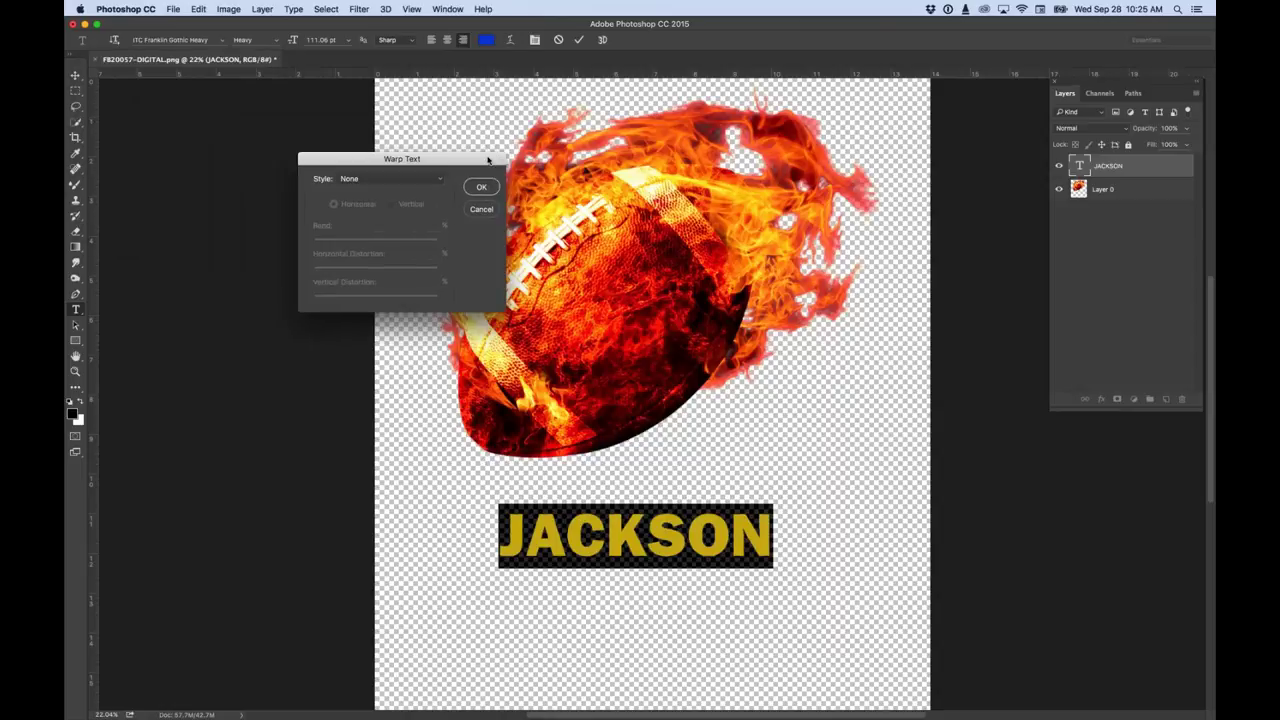
pyautogui.click(438, 180)
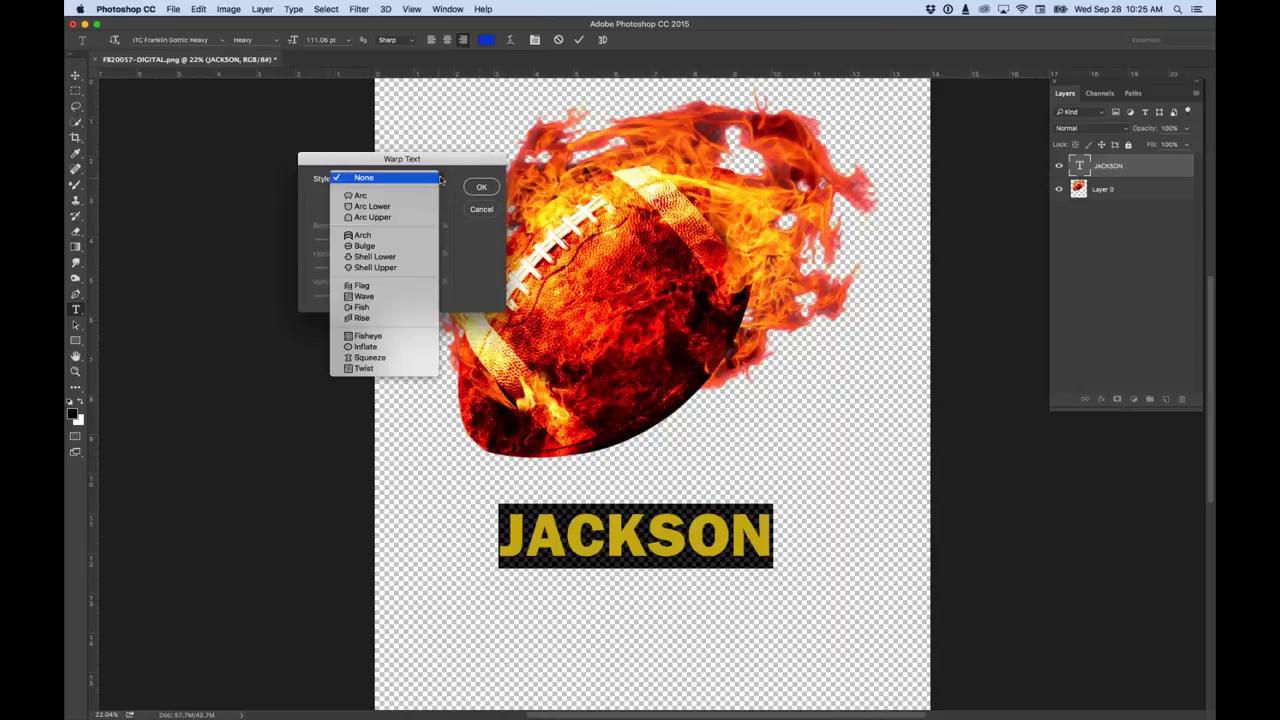
pyautogui.click(362, 235)
pyautogui.moveTo(405, 242); pyautogui.dragTo(391, 244)
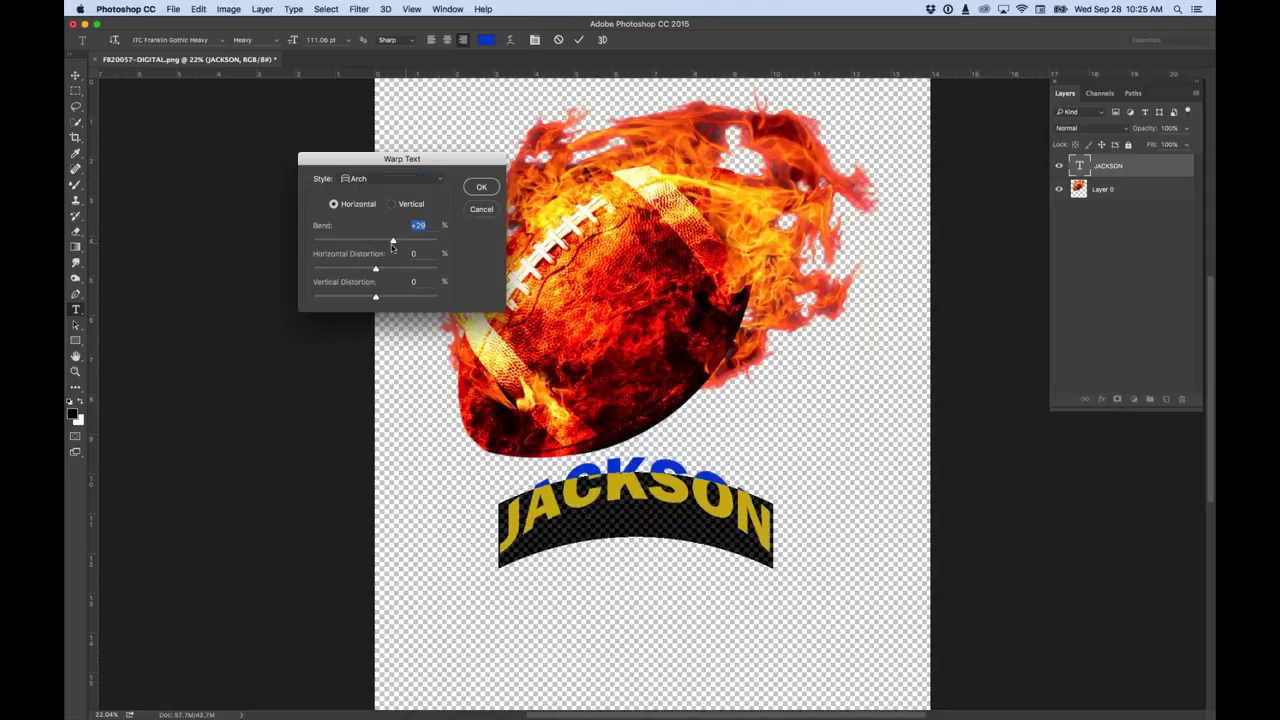
pyautogui.click(440, 180)
pyautogui.click(459, 189)
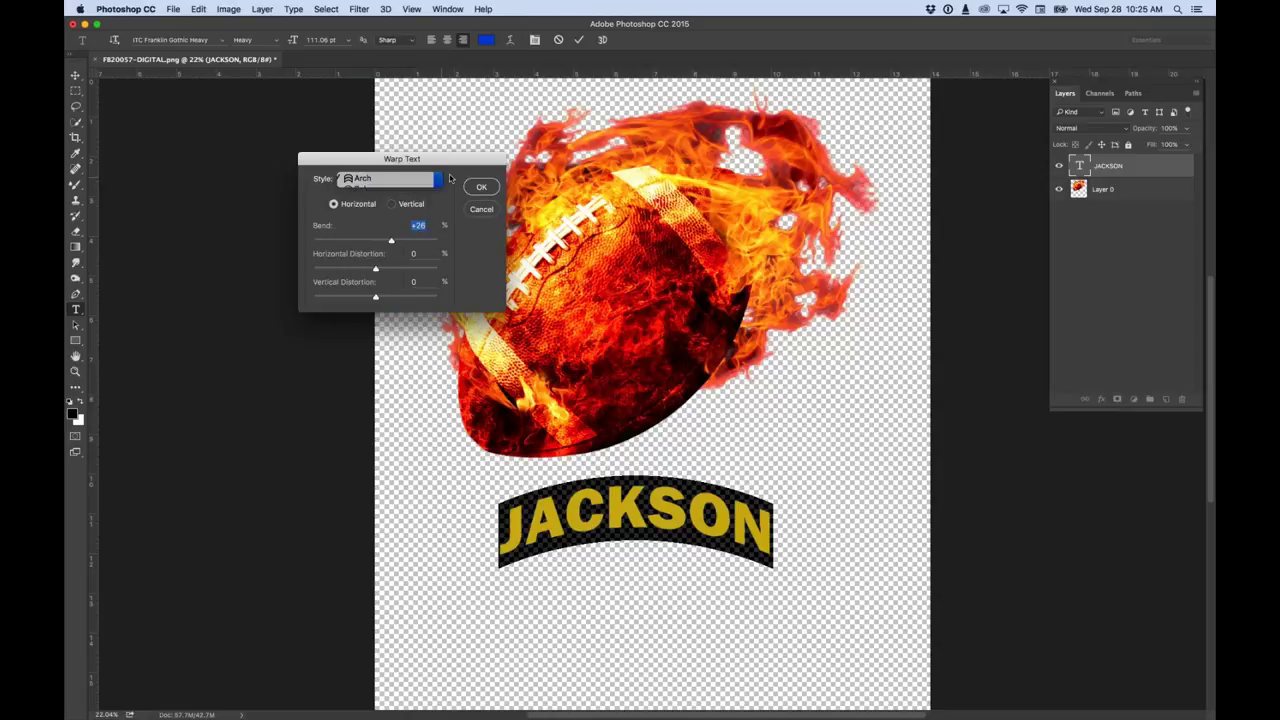
pyautogui.moveTo(391, 242); pyautogui.dragTo(398, 242)
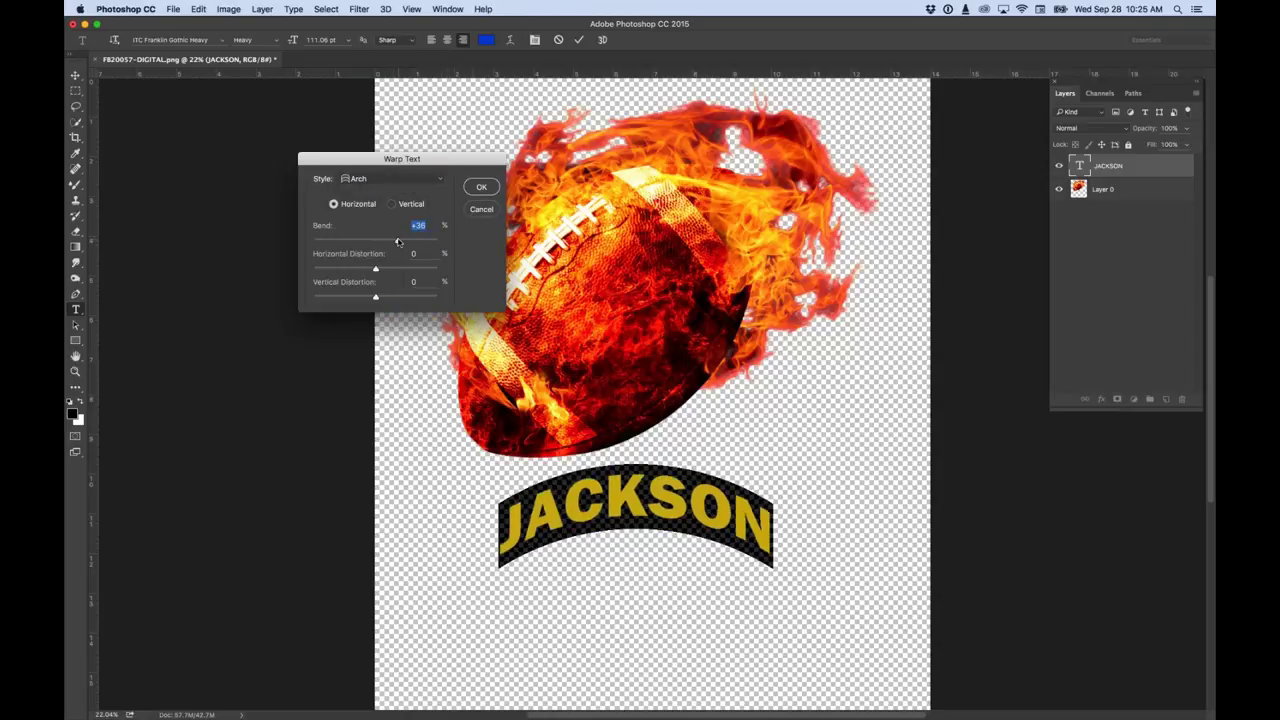
pyautogui.write('50')
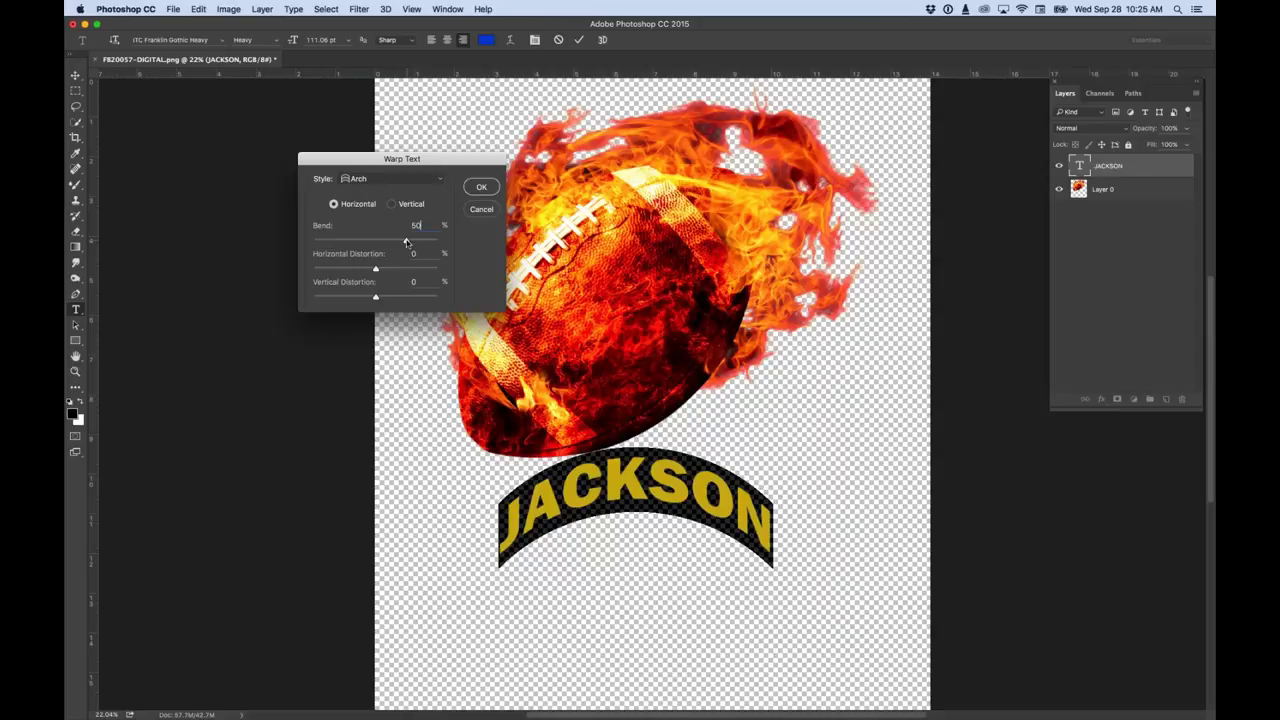
pyautogui.moveTo(406, 242)
pyautogui.mouseDown()
pyautogui.moveTo(421, 242)
pyautogui.moveTo(353, 254)
pyautogui.moveTo(394, 251)
pyautogui.mouseUp()
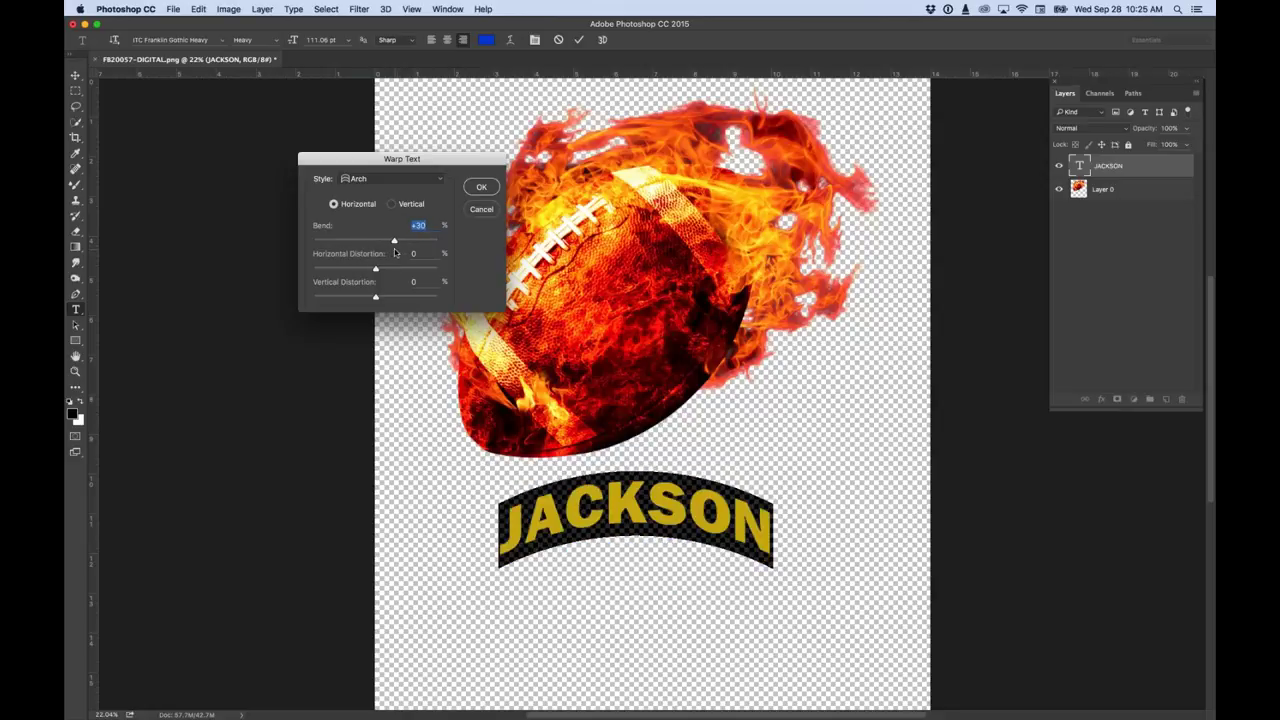
# Switch the JACKSON text warp to the Flag style, increase its bend, and start choosing another warp style.
pyautogui.click(440, 182)
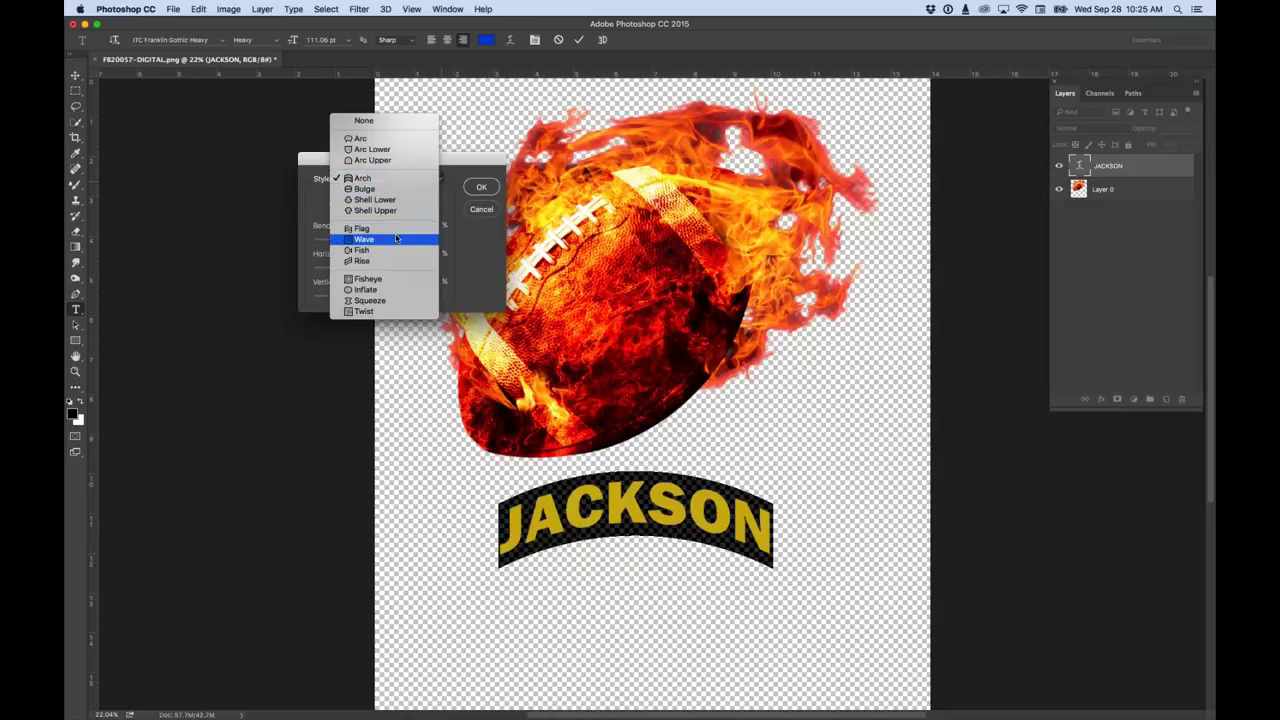
pyautogui.click(361, 229)
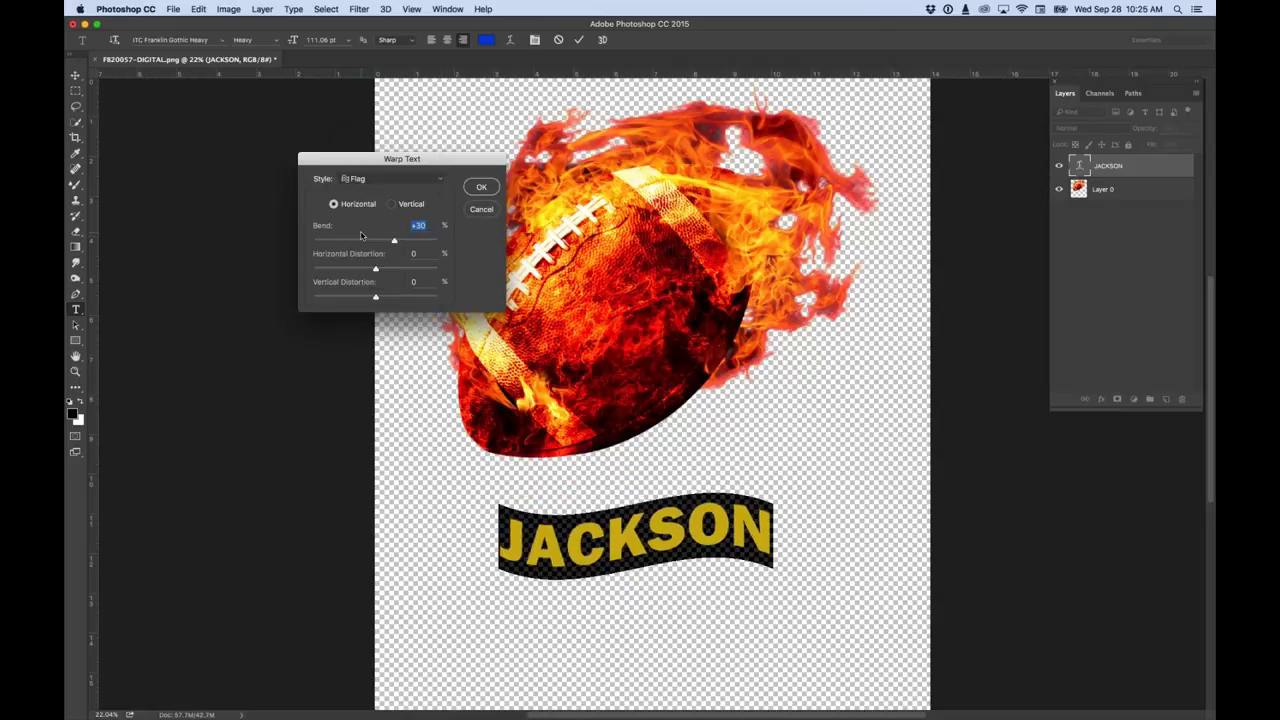
pyautogui.moveTo(395, 241)
pyautogui.mouseDown()
pyautogui.moveTo(425, 243)
pyautogui.moveTo(402, 243)
pyautogui.mouseUp()
pyautogui.click(407, 183)
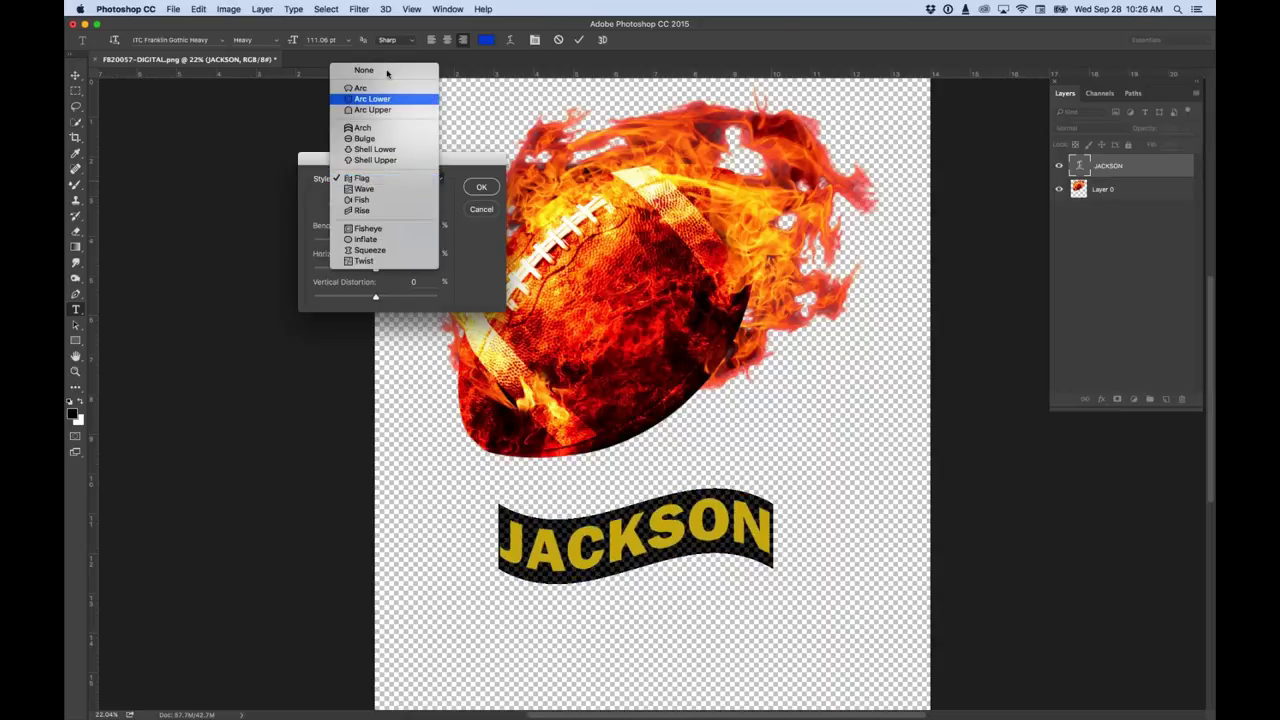
pyautogui.click(377, 89)
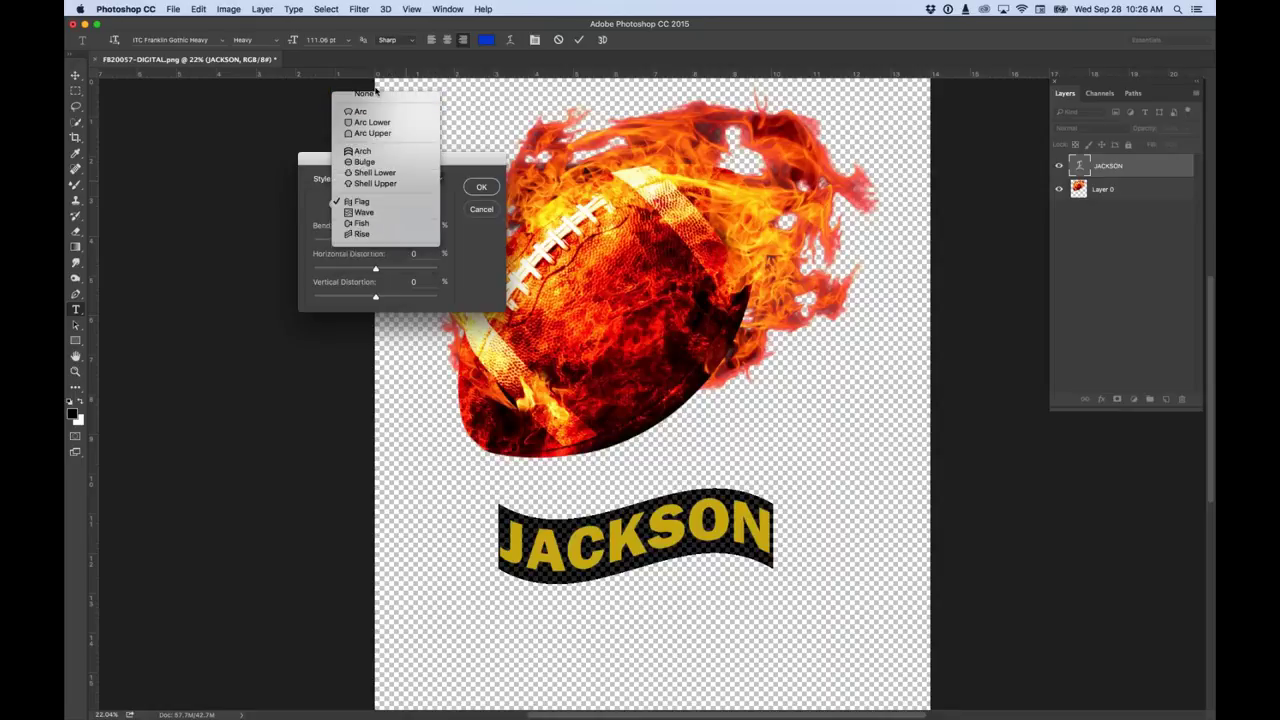
# Try a horizontal Arc warp with a +29% bend on the JACKSON text.
pyautogui.moveTo(401, 244)
pyautogui.mouseDown()
pyautogui.moveTo(413, 245)
pyautogui.moveTo(394, 251)
pyautogui.mouseUp()
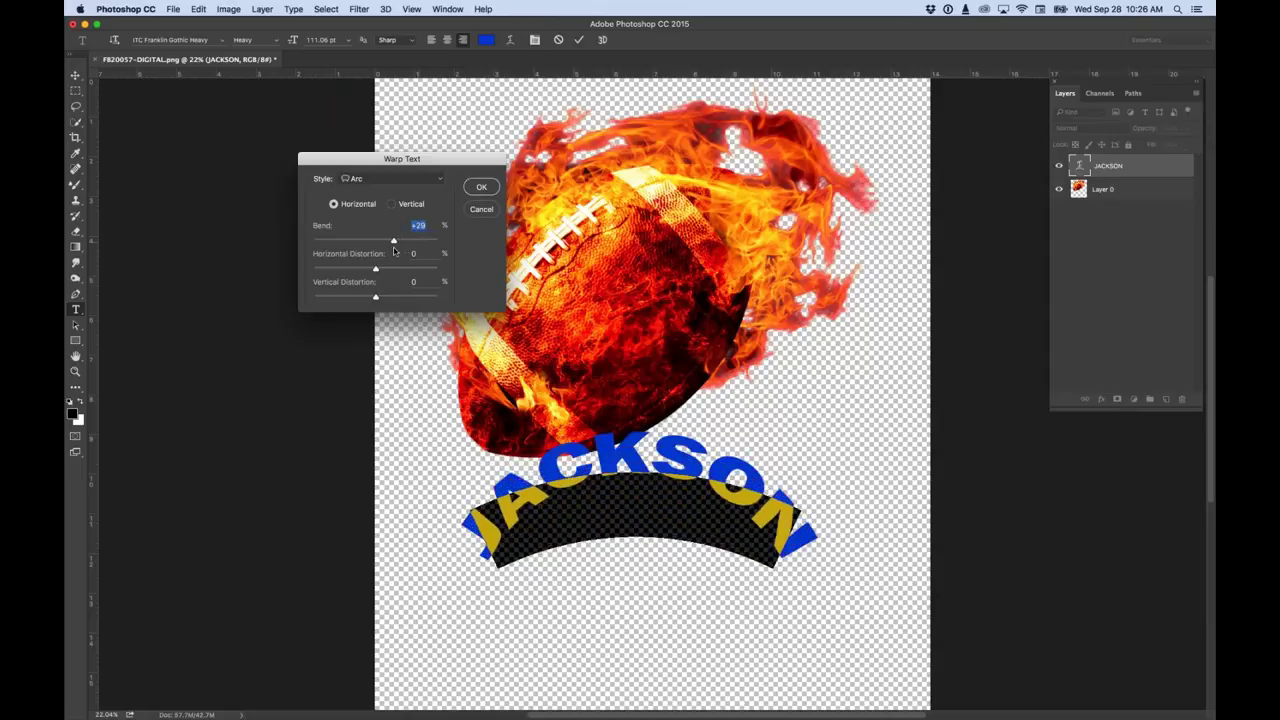
pyautogui.click(480, 210)
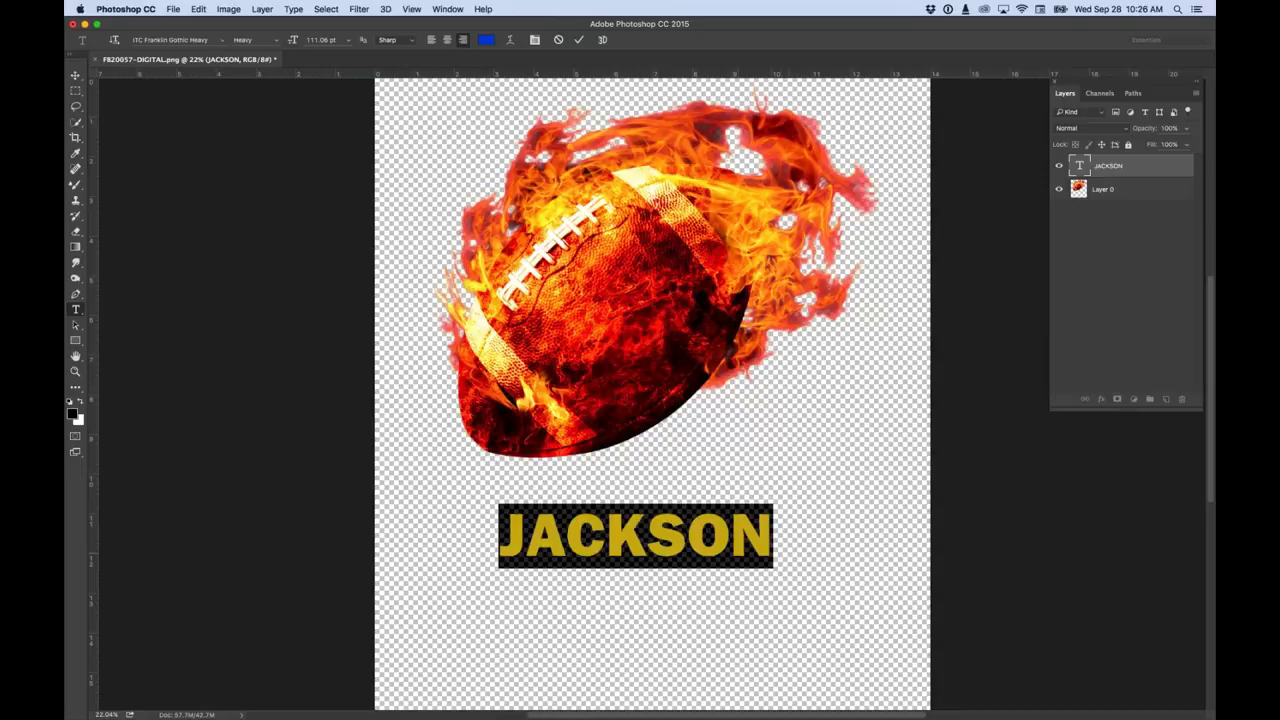
# Add a second line reading HIGH below JACKSON and move the text block toward the canvas's lower left.
pyautogui.click(771, 540)
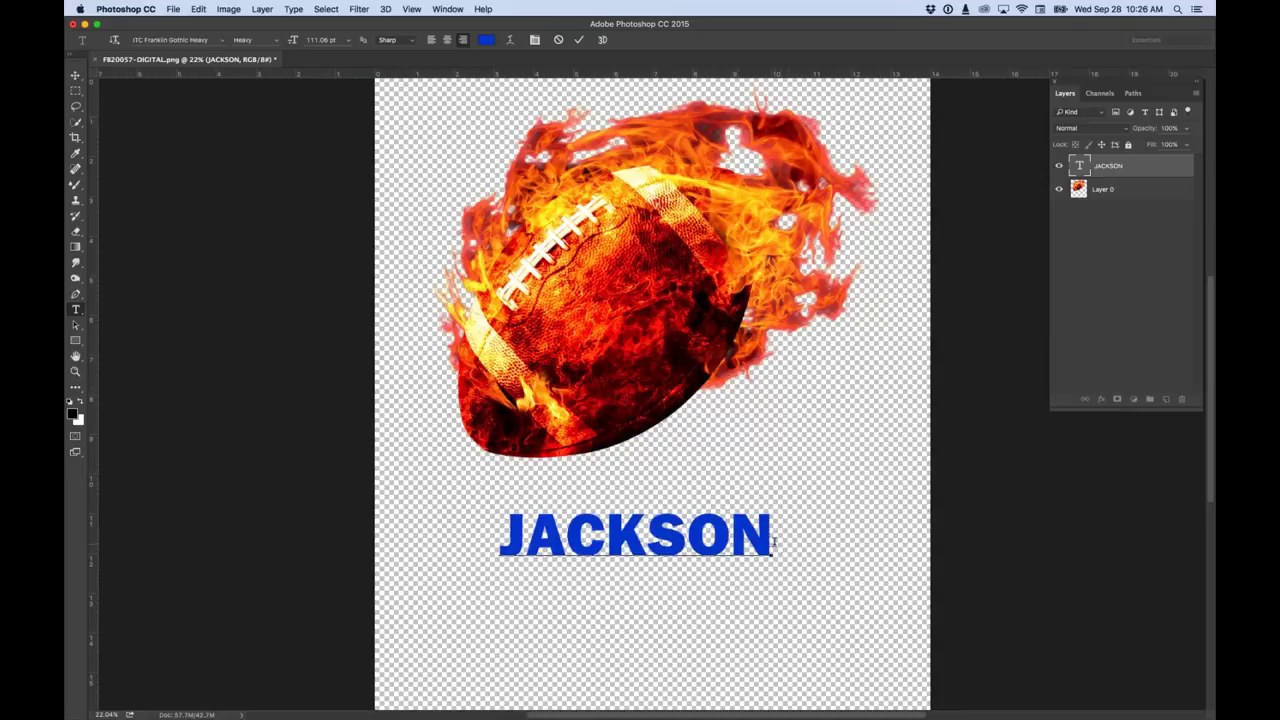
pyautogui.press('Return')
pyautogui.write('HIGH')
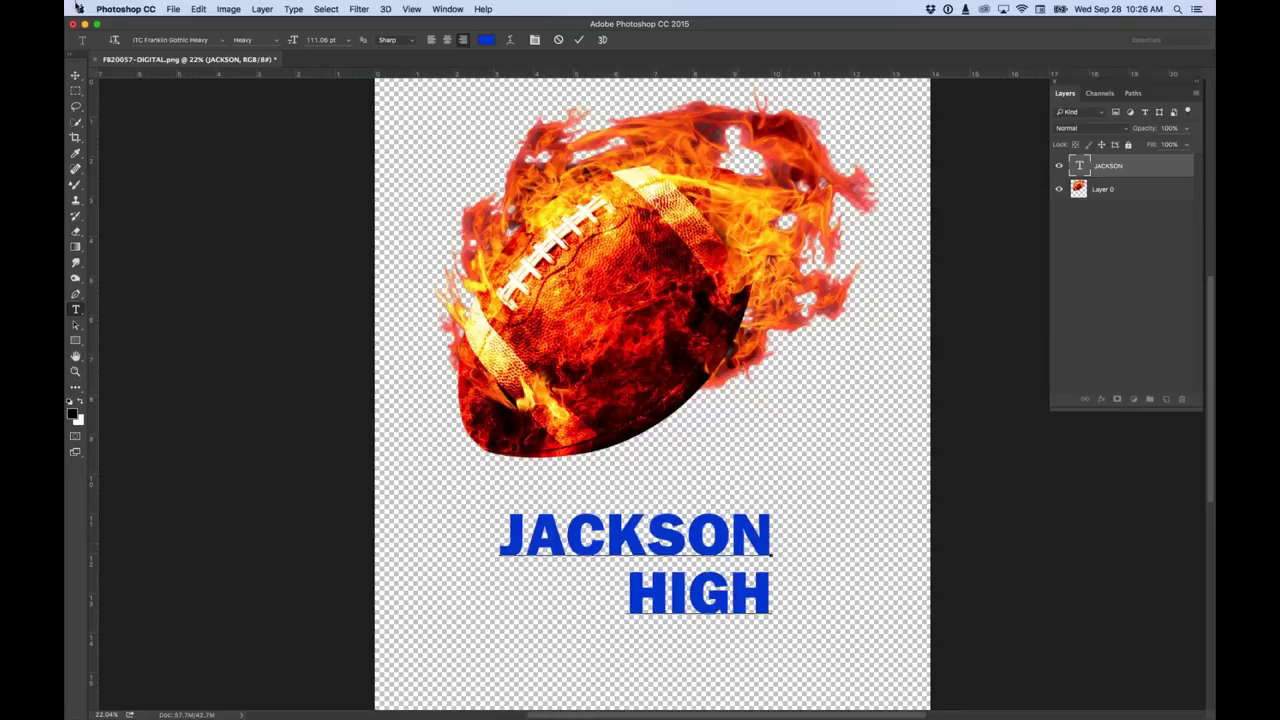
pyautogui.click(74, 77)
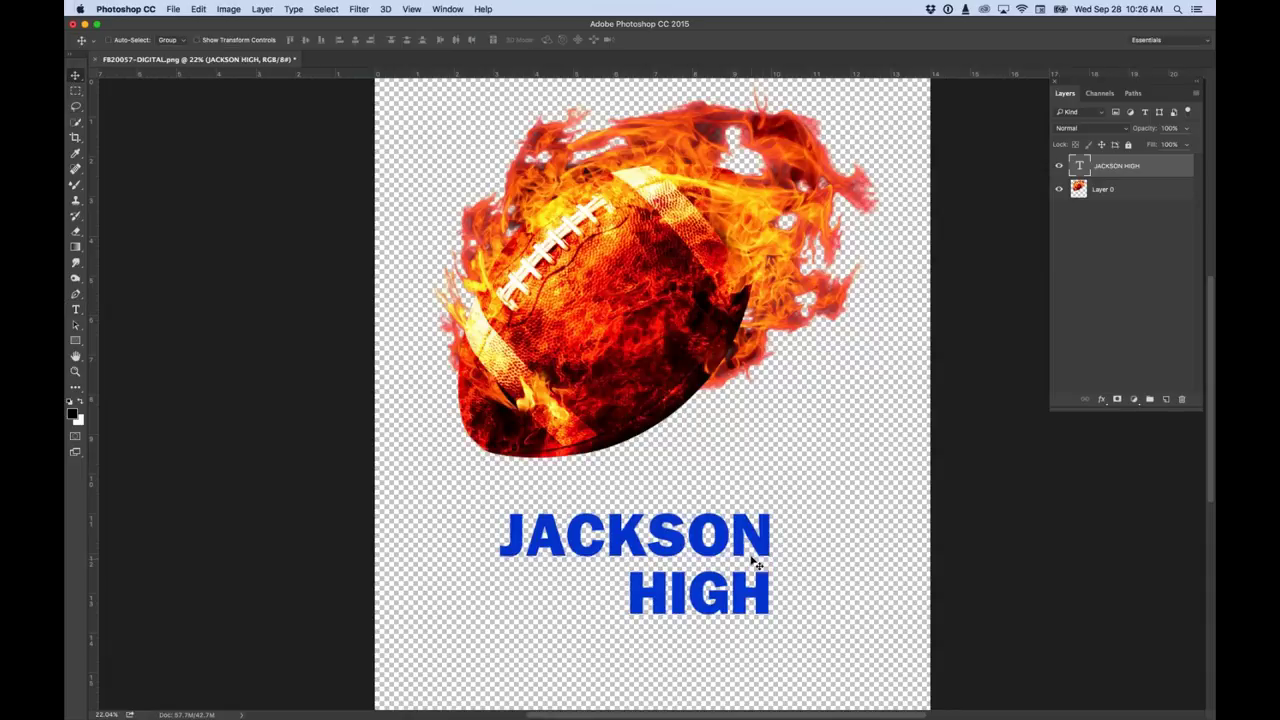
pyautogui.moveTo(748, 551); pyautogui.dragTo(668, 563)
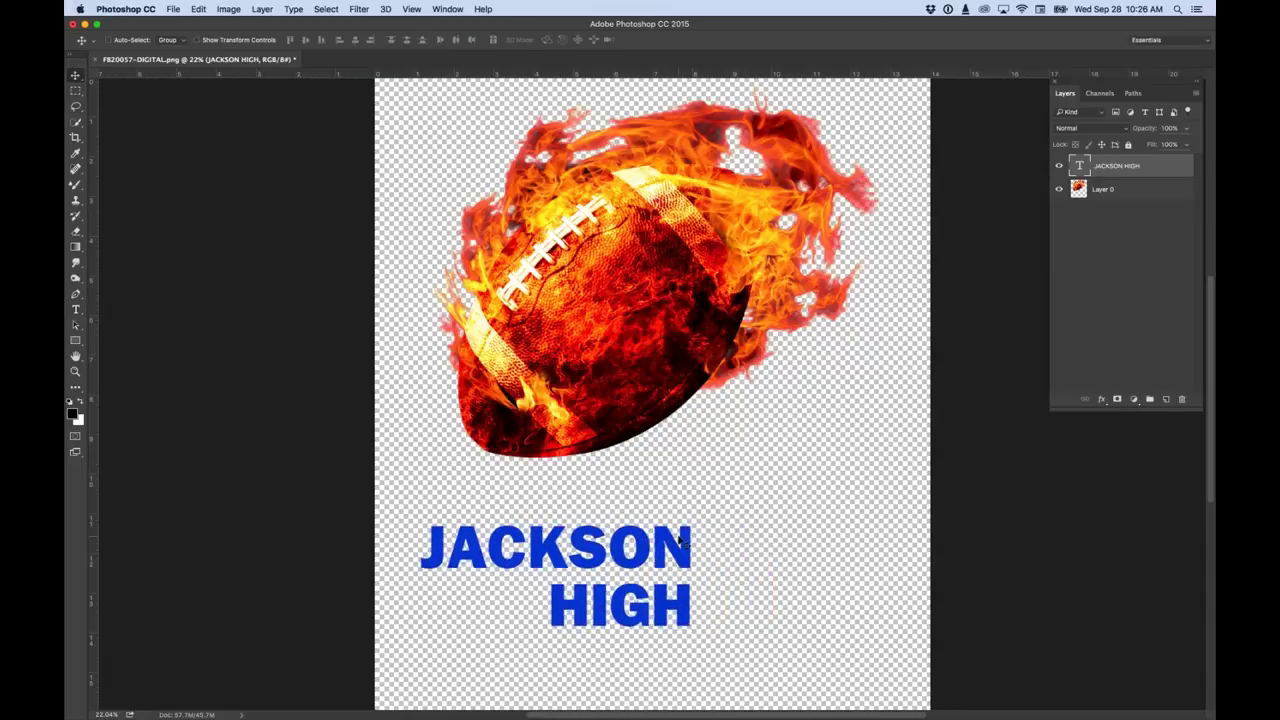
# Scale the JACKSON HIGH text up proportionally to about 172% so it spans most of the canvas width.
pyautogui.press('super+t')
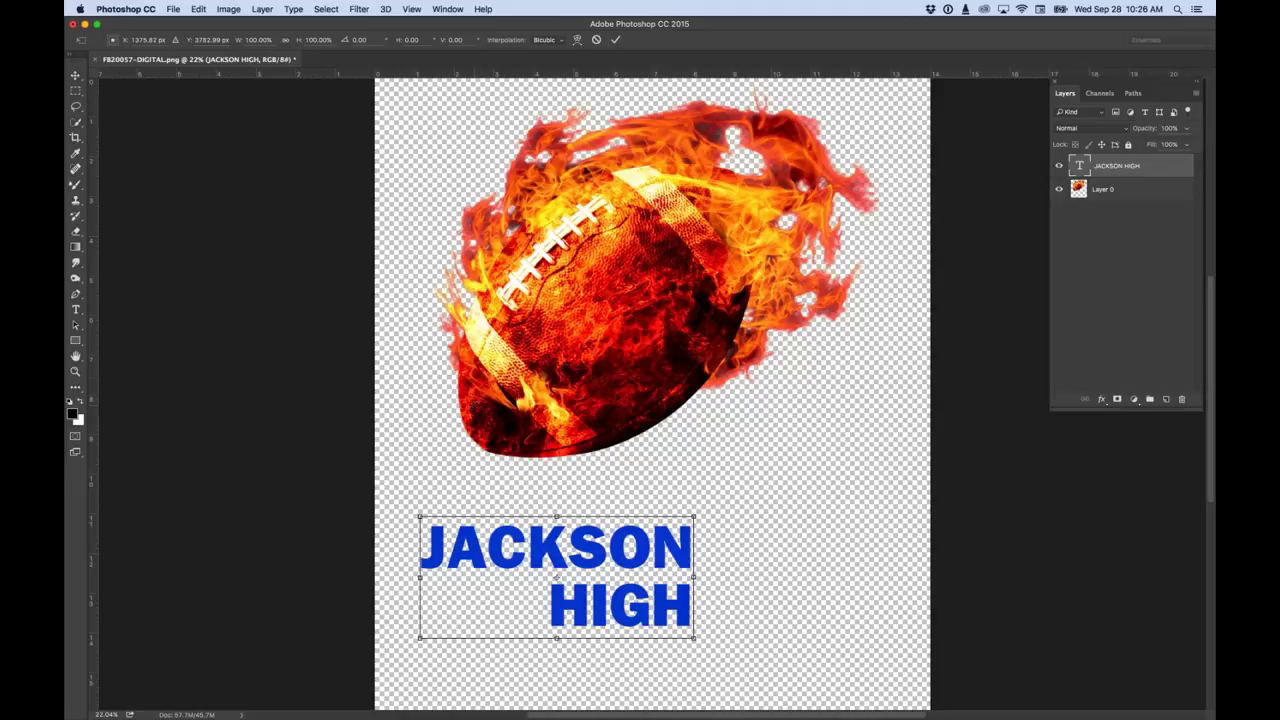
pyautogui.click(199, 9)
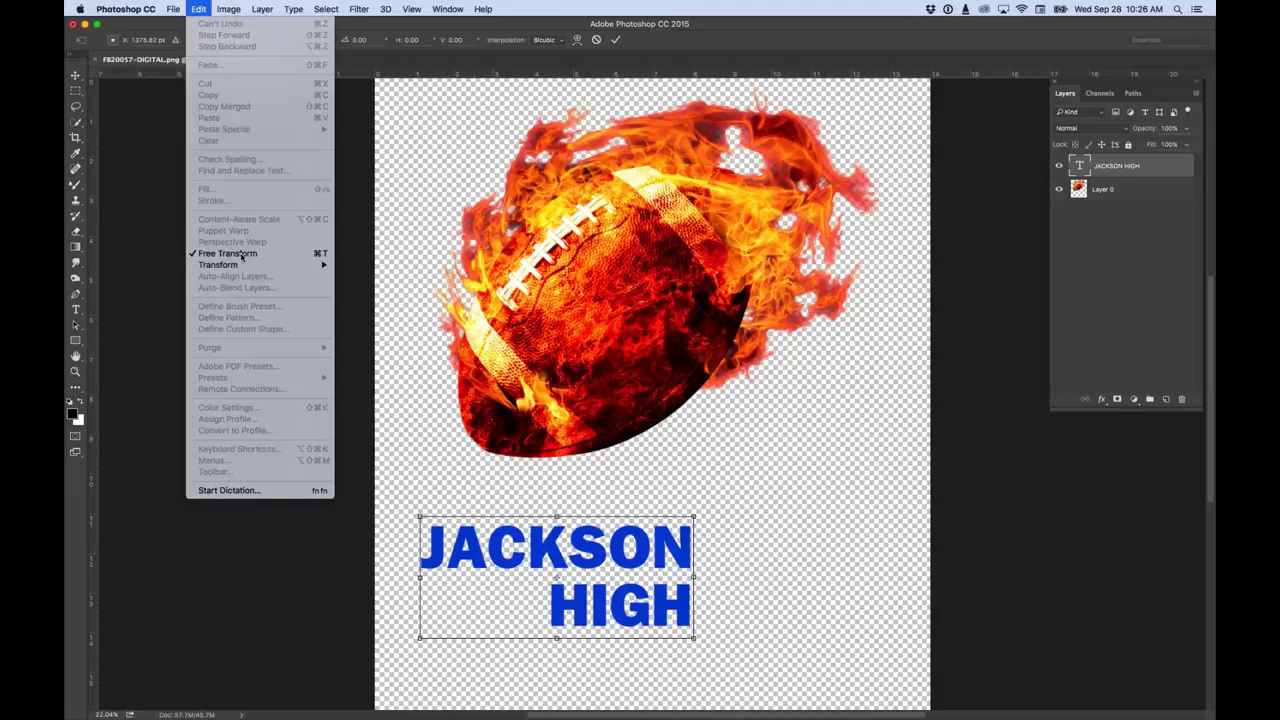
pyautogui.click(379, 314)
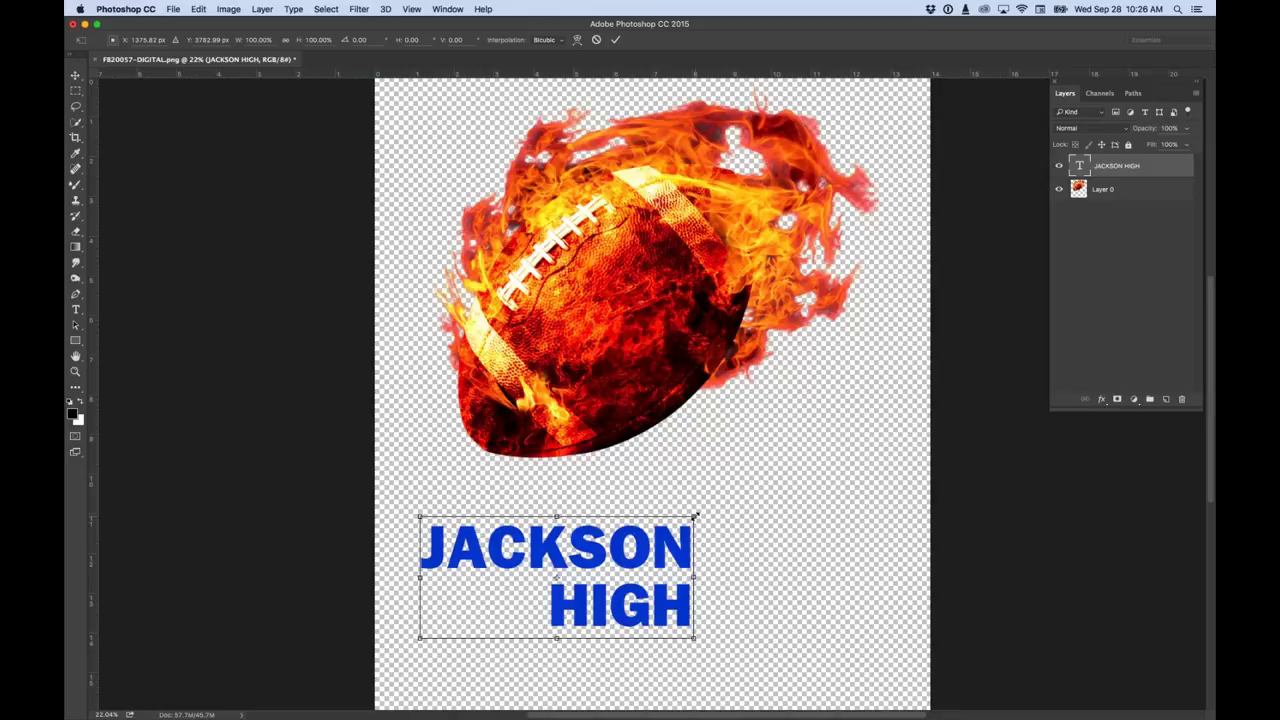
pyautogui.moveTo(695, 516); pyautogui.dragTo(835, 524)
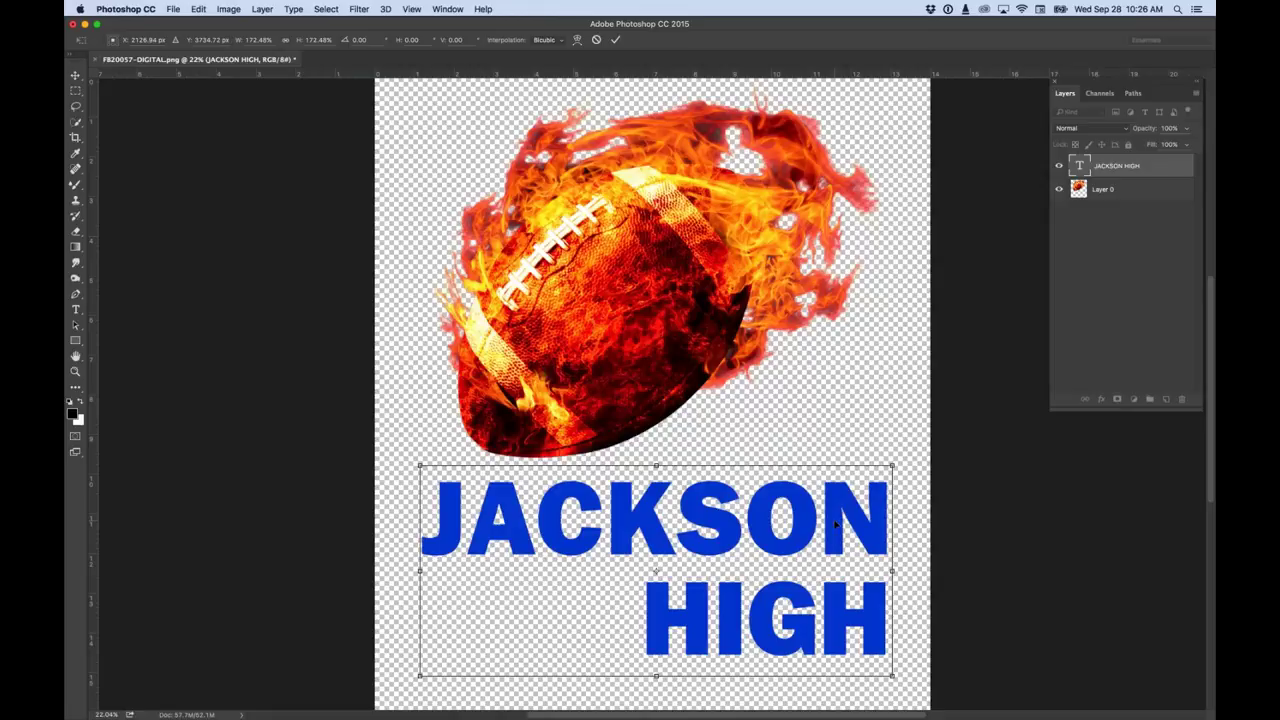
pyautogui.press('Return')
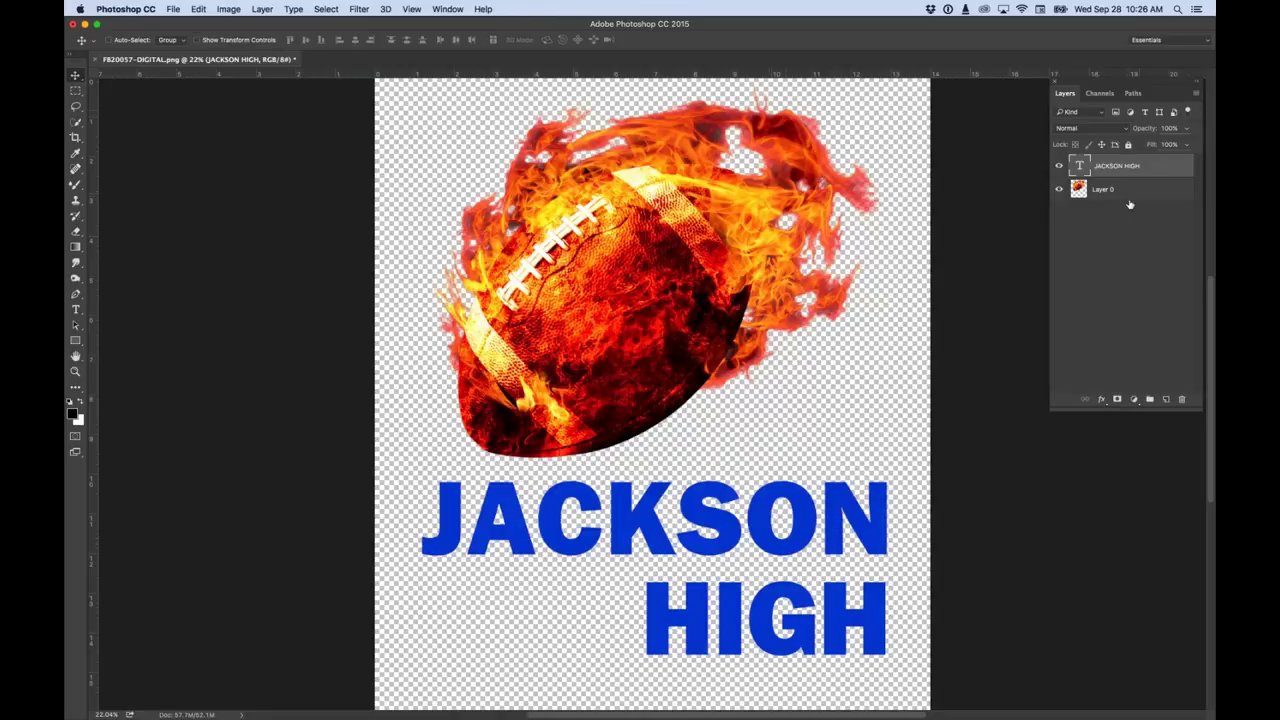
# Centre-align the two text lines and move the block back onto the canvas below the football.
pyautogui.doubleClick(1081, 166)
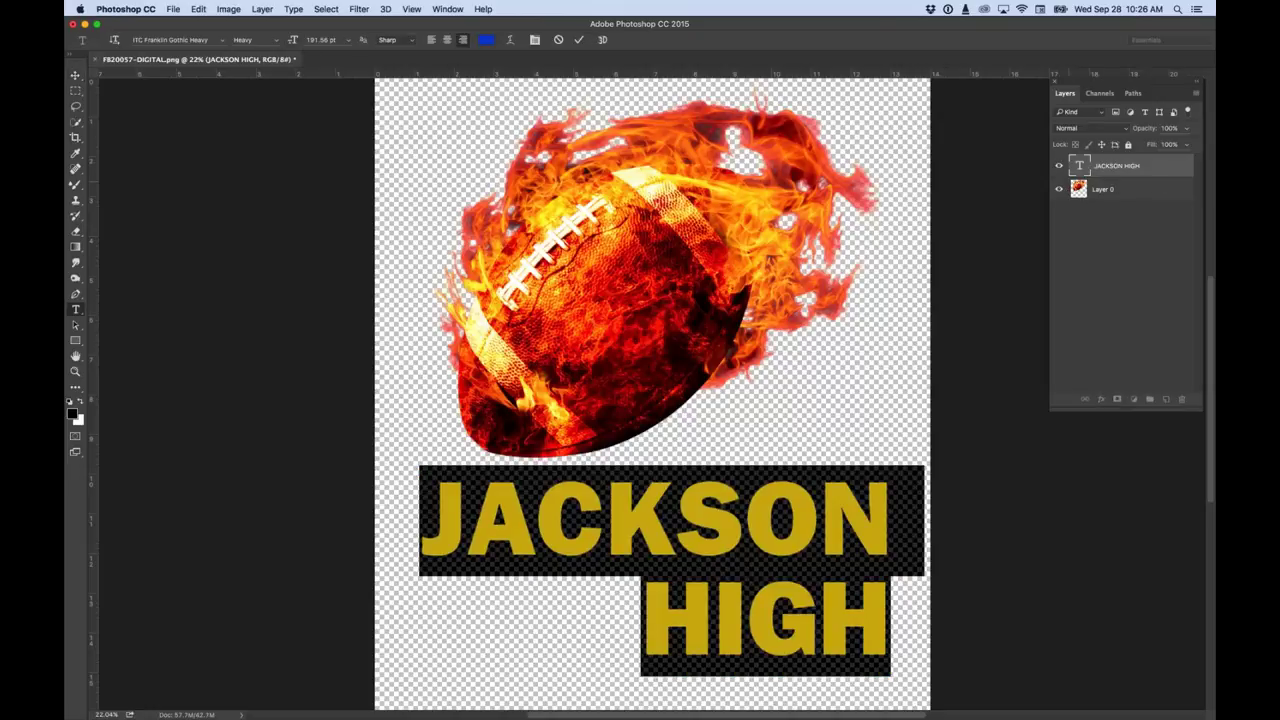
pyautogui.click(447, 39)
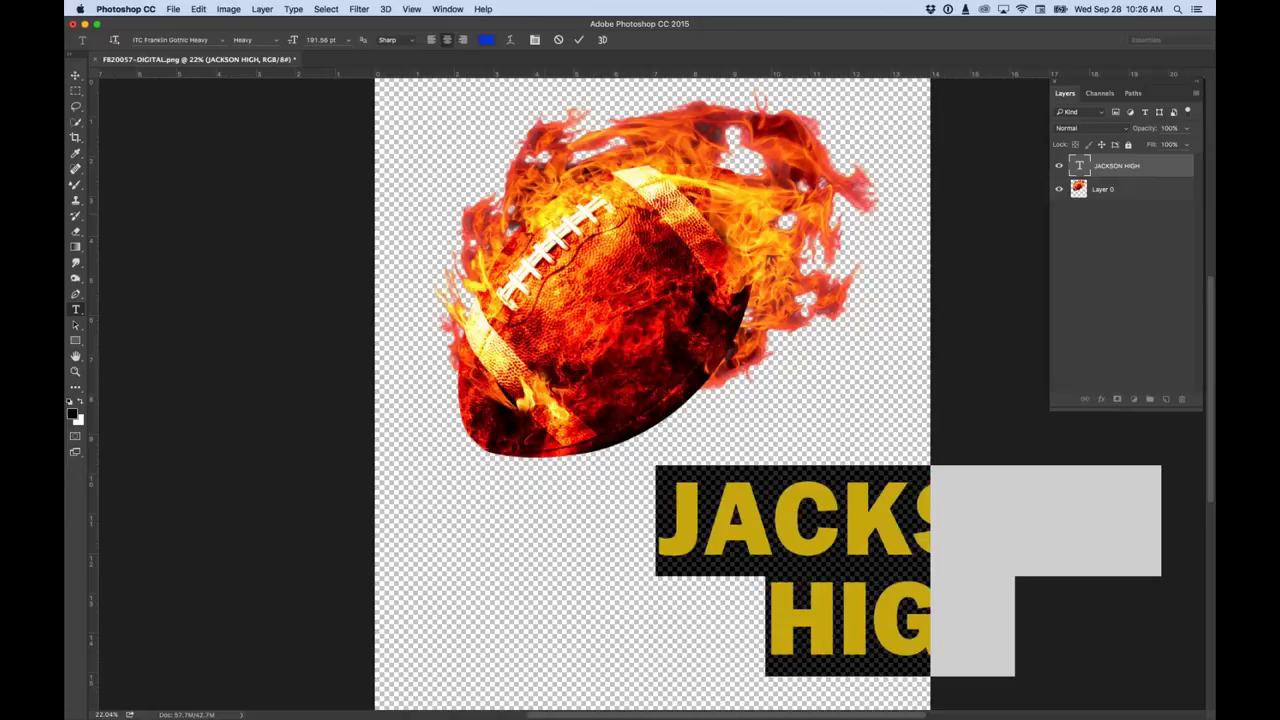
pyautogui.click(76, 76)
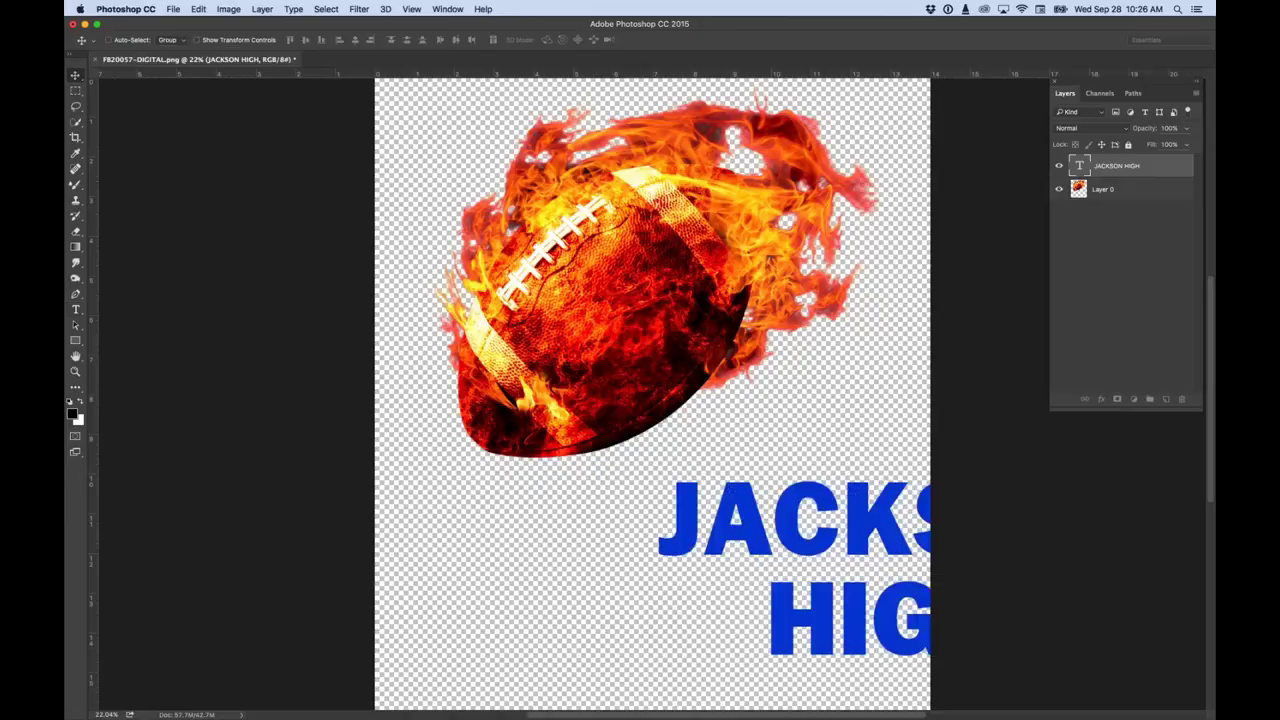
pyautogui.moveTo(850, 506); pyautogui.dragTo(611, 506)
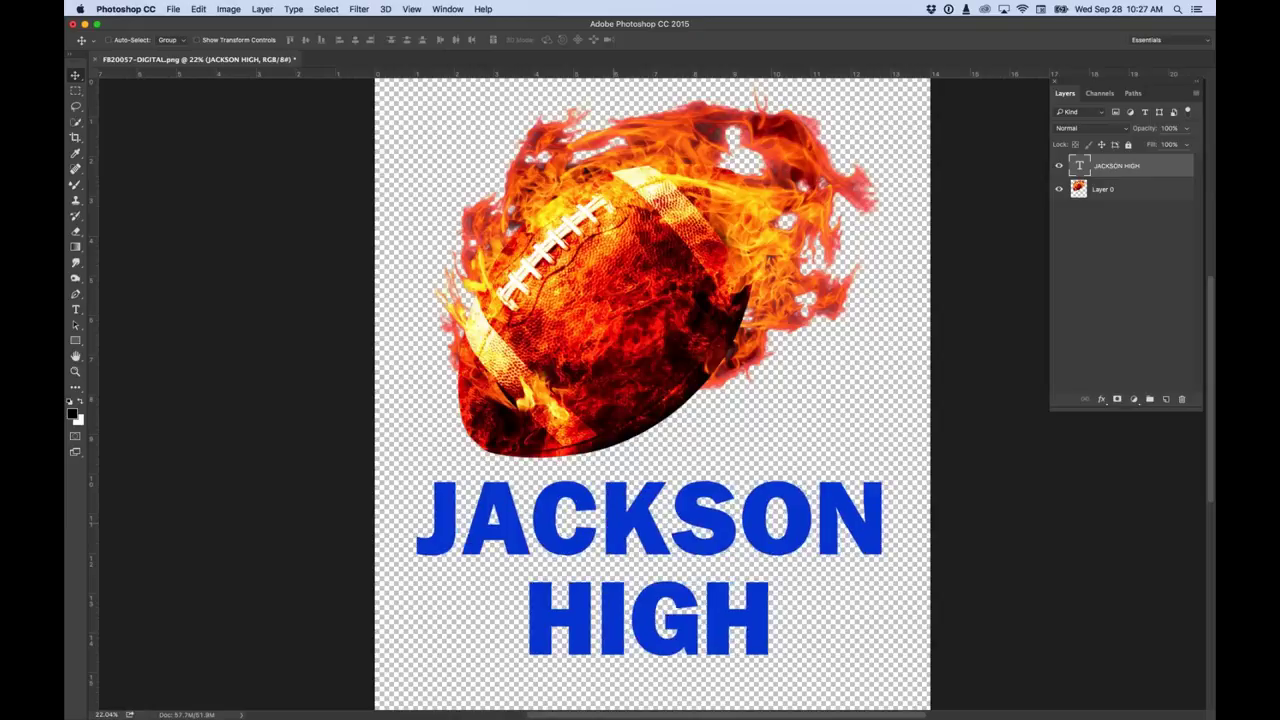
# Right-align the JACKSON HIGH lines and move the block back onto the canvas below the football.
pyautogui.doubleClick(1079, 166)
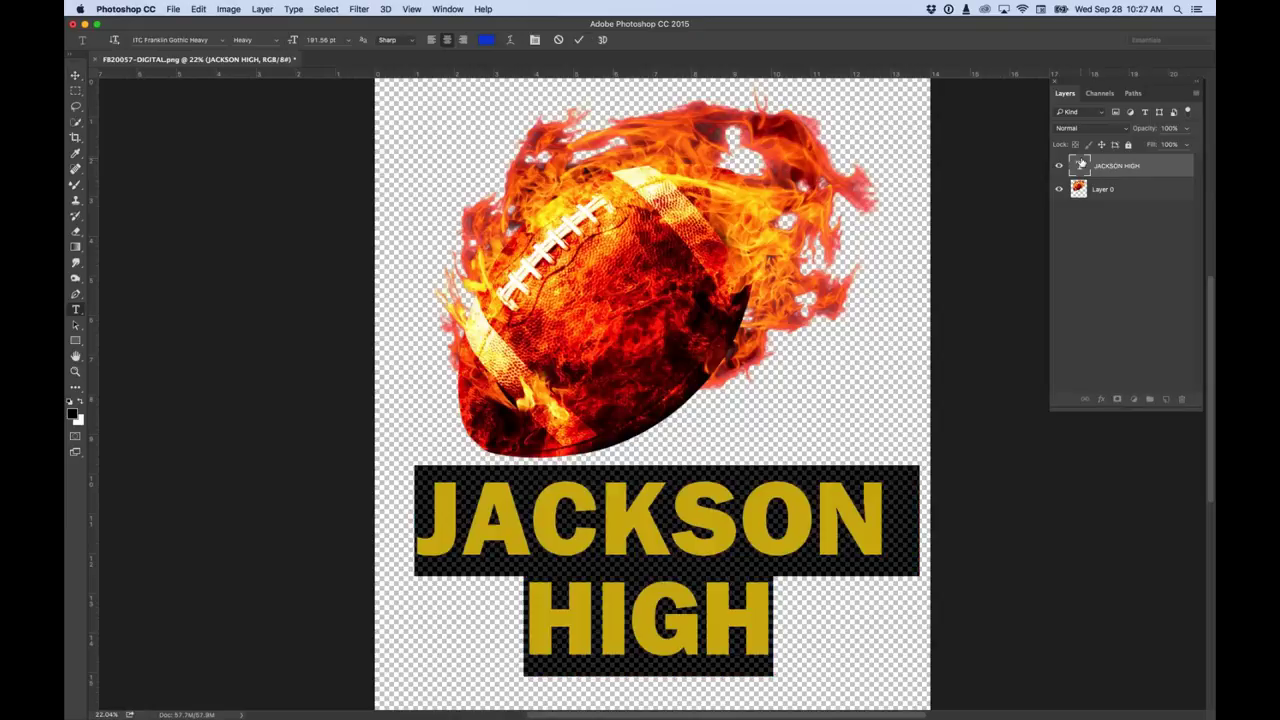
pyautogui.click(430, 40)
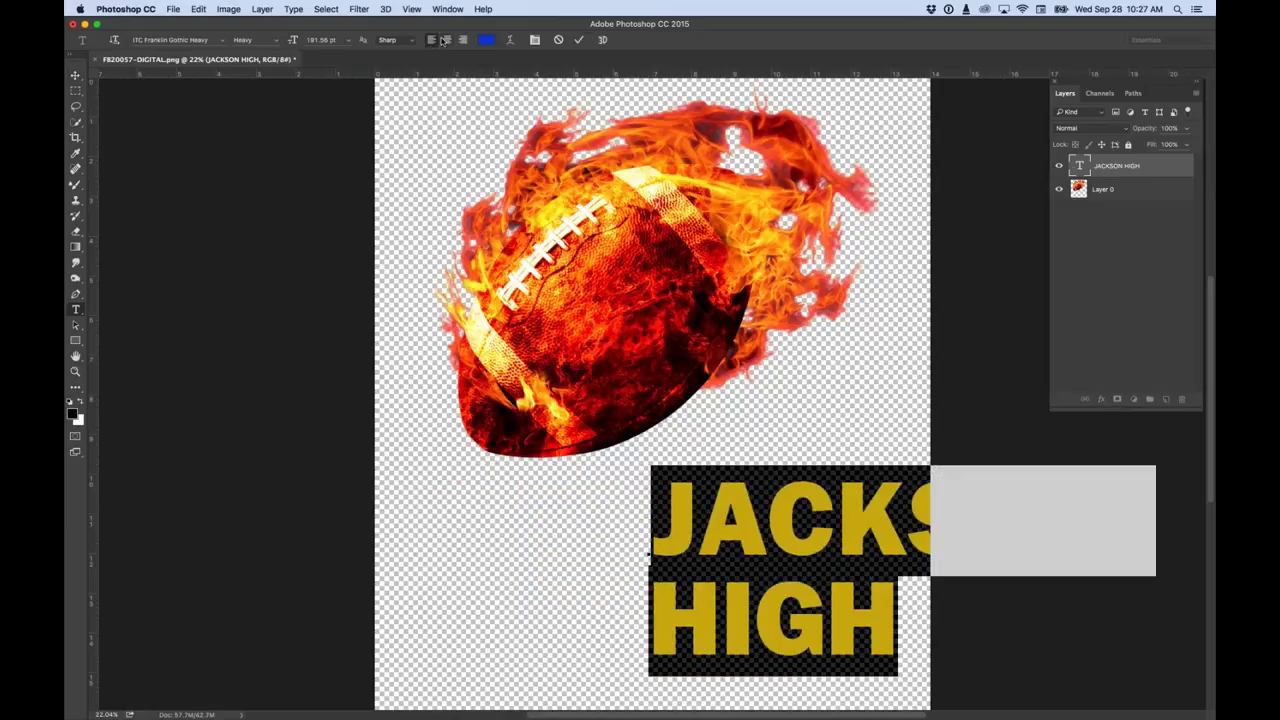
pyautogui.click(447, 40)
pyautogui.click(463, 40)
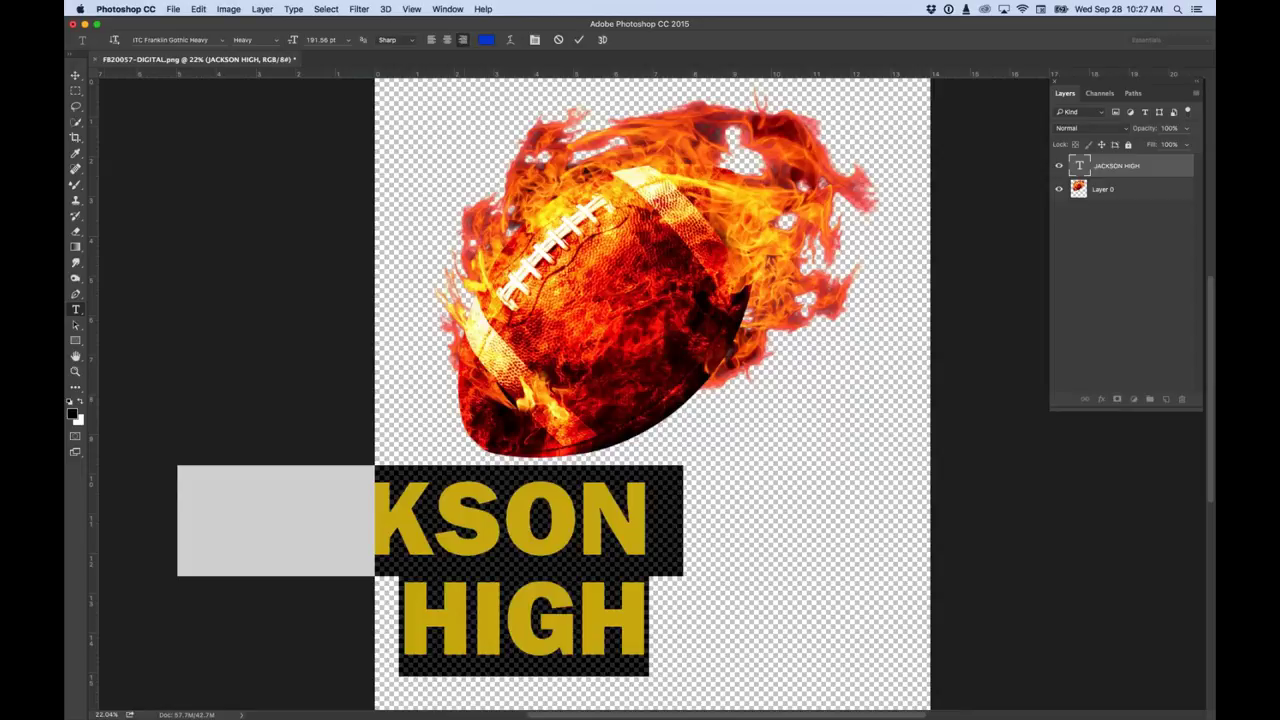
pyautogui.click(75, 75)
pyautogui.moveTo(538, 548); pyautogui.dragTo(791, 555)
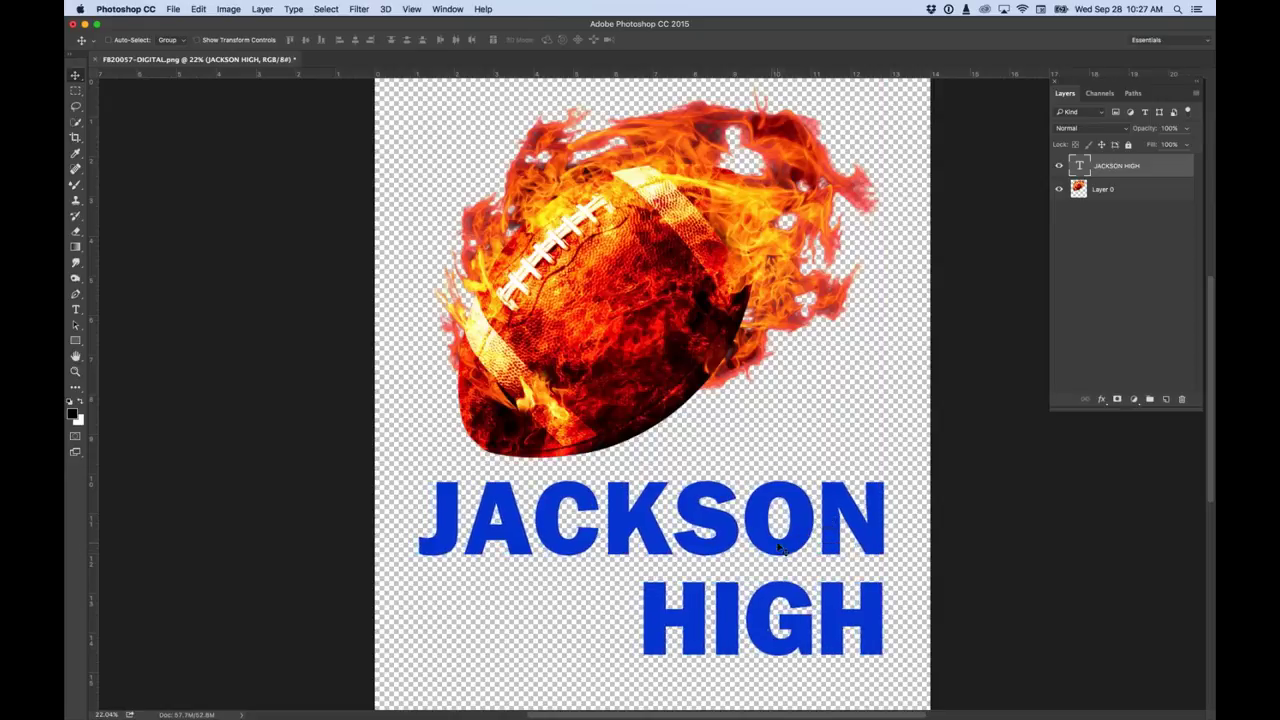
# Toggle the visibility of the football layer and the text layer in turn to examine each separately.
pyautogui.click(1059, 190)
pyautogui.click(1059, 190)
pyautogui.click(1059, 167)
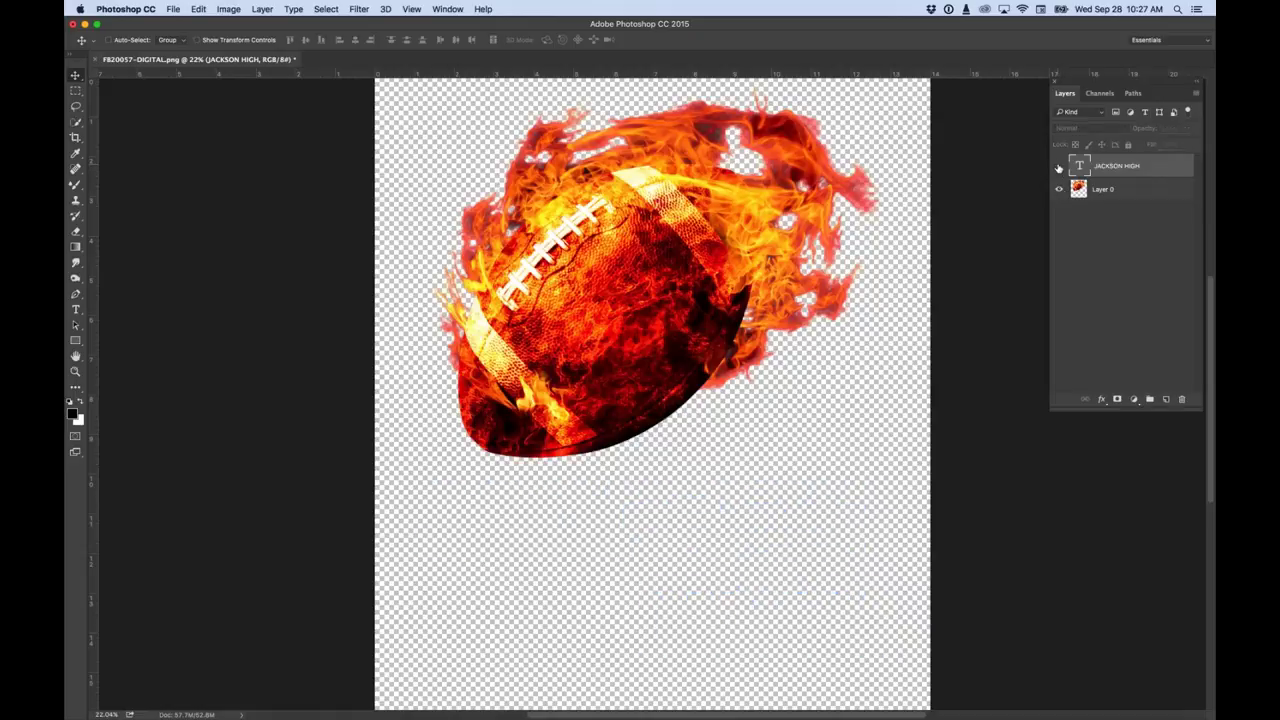
pyautogui.click(1059, 167)
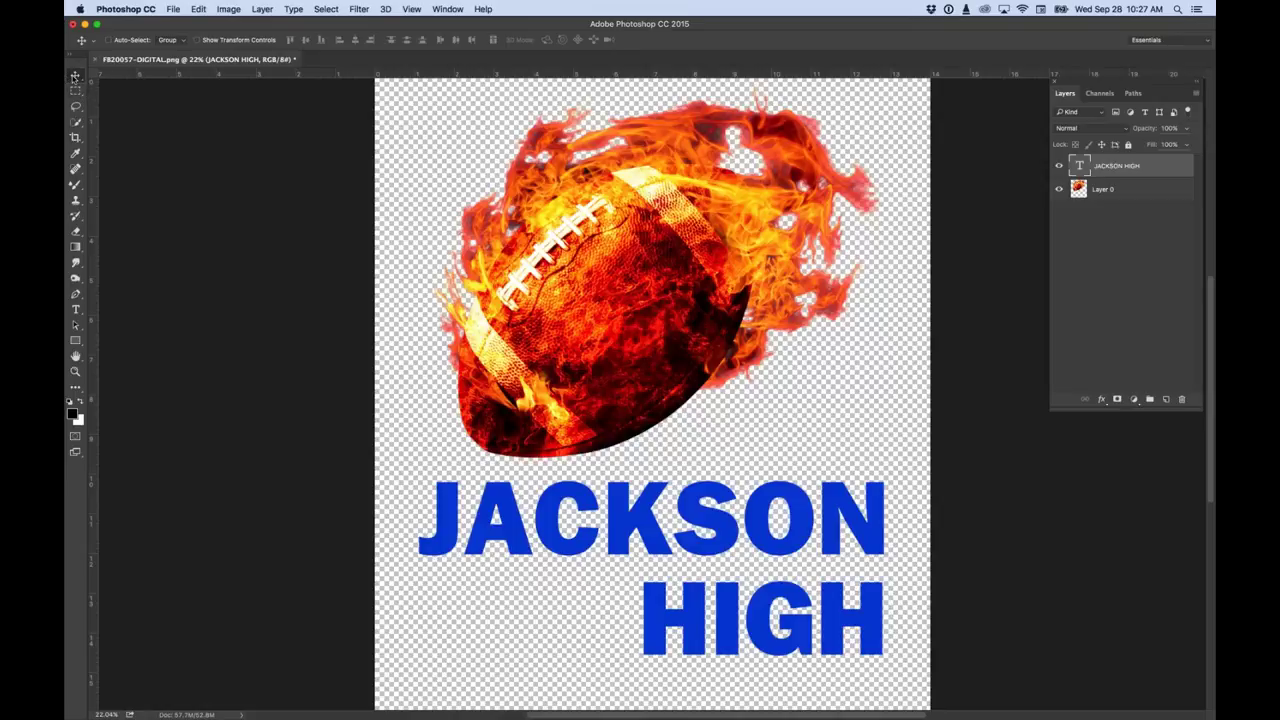
# Place the JACKSON HIGH layer beneath Layer 0 and move the text up so the football's lower edge overlaps it.
pyautogui.moveTo(738, 521); pyautogui.dragTo(735, 459)
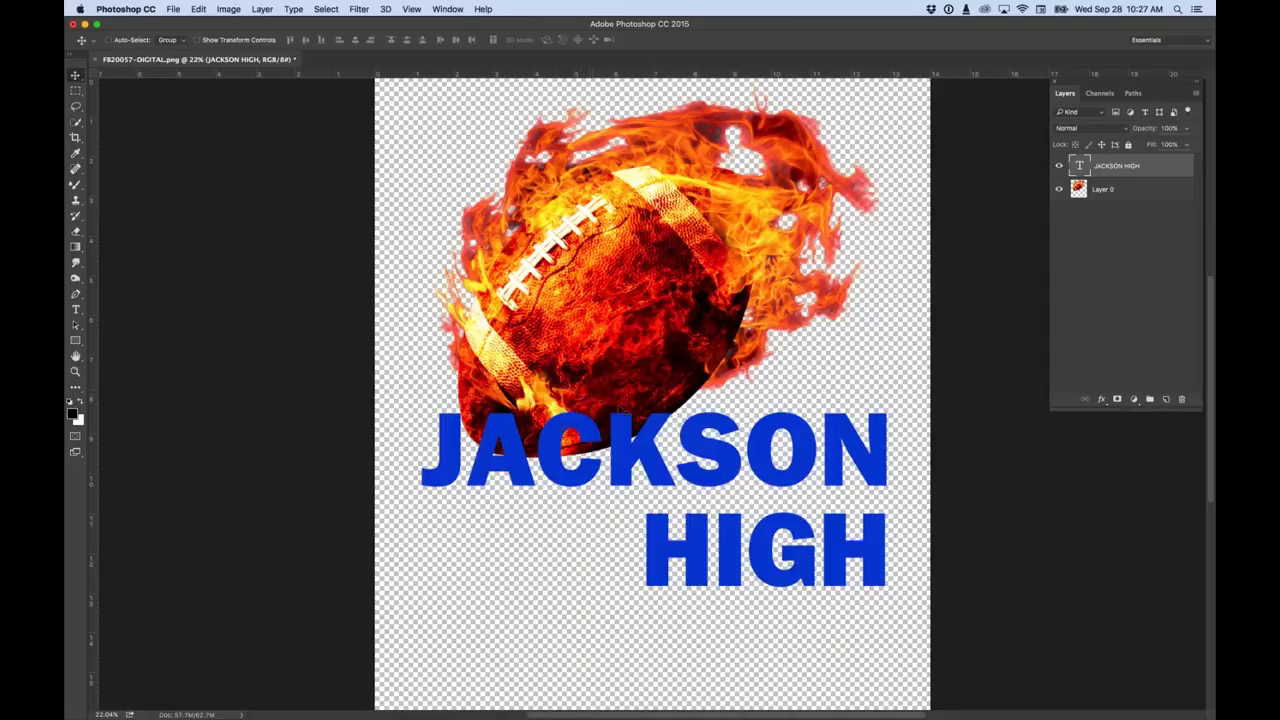
pyautogui.moveTo(1078, 168); pyautogui.dragTo(1078, 193)
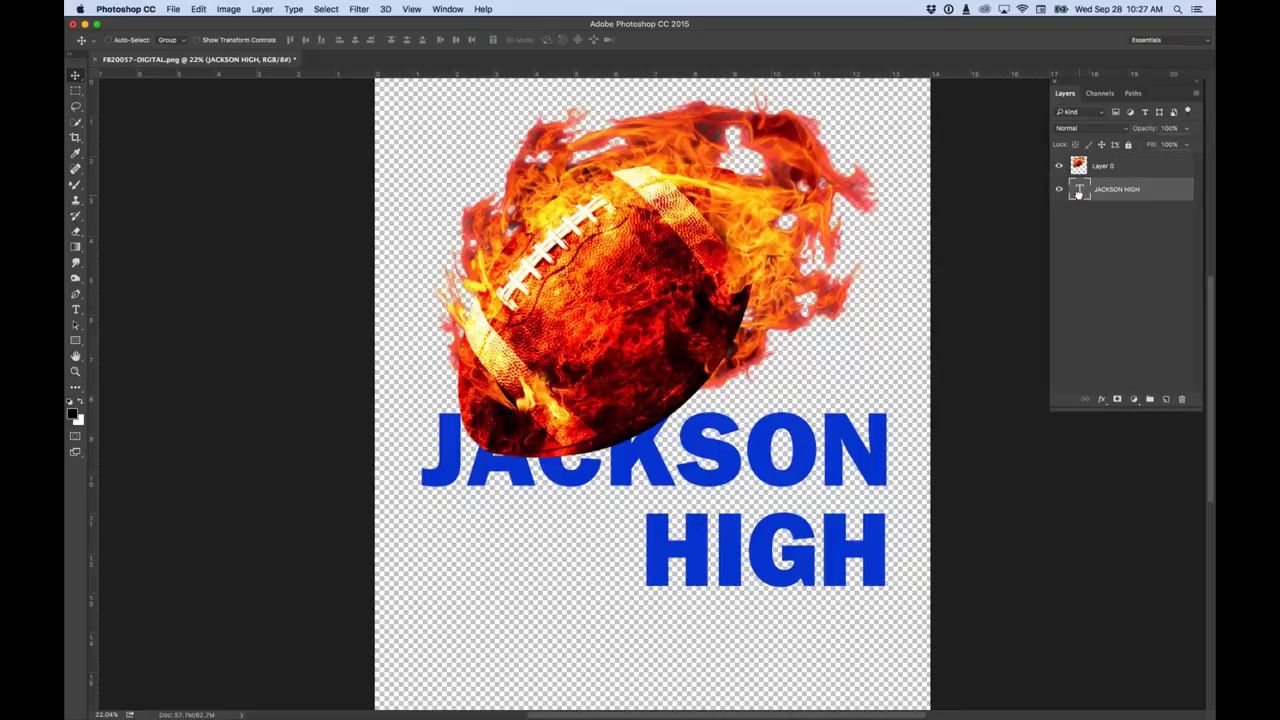
pyautogui.moveTo(740, 477); pyautogui.dragTo(741, 503)
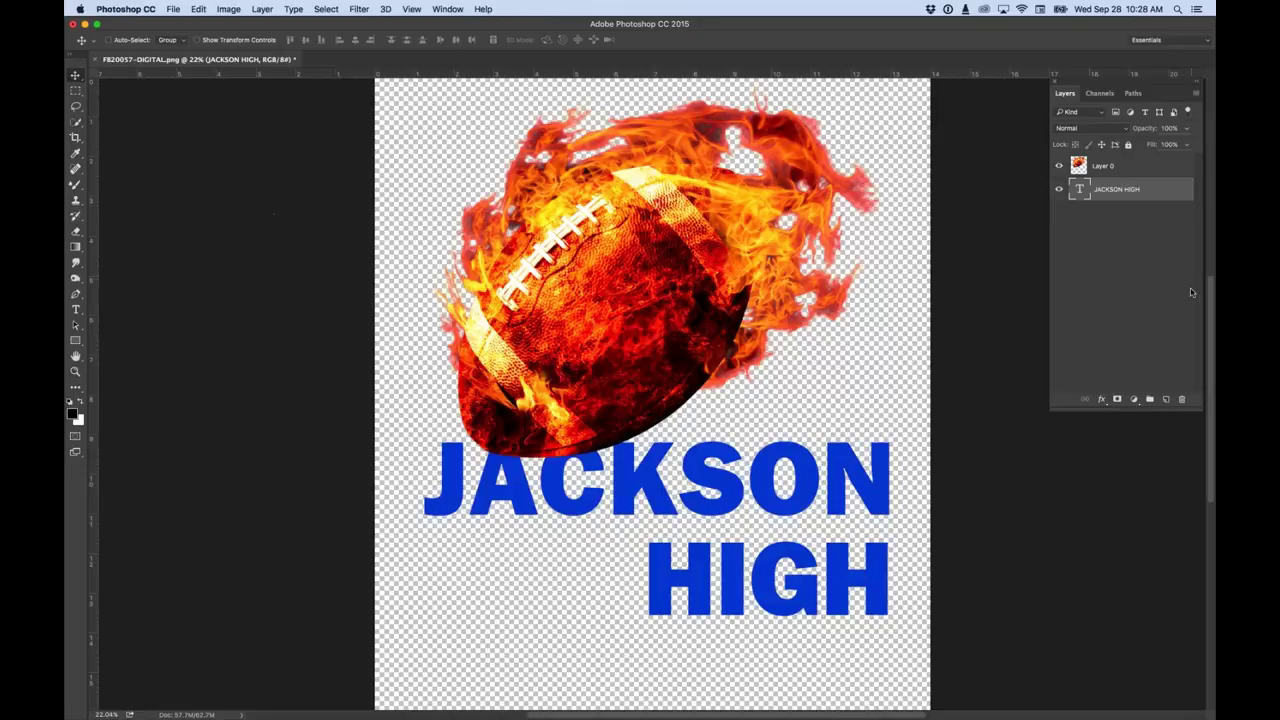
# Add a new empty layer above the football layer.
pyautogui.click(1167, 387)
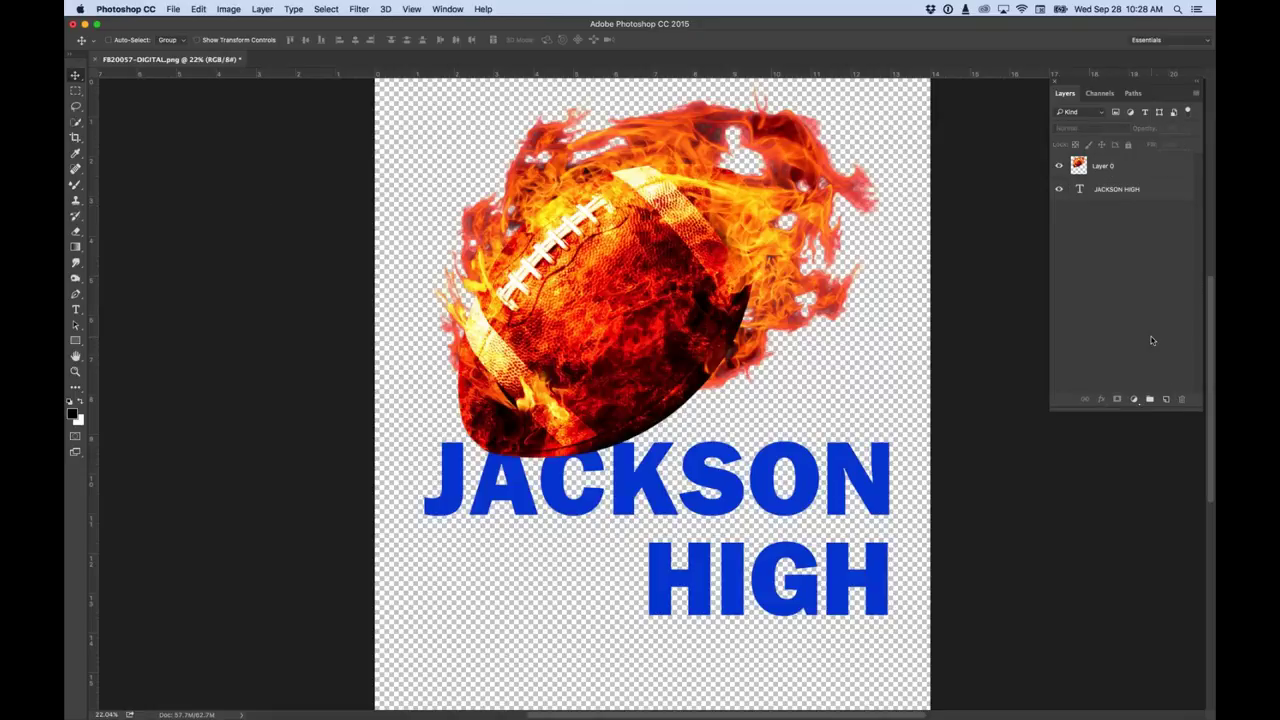
pyautogui.click(1166, 400)
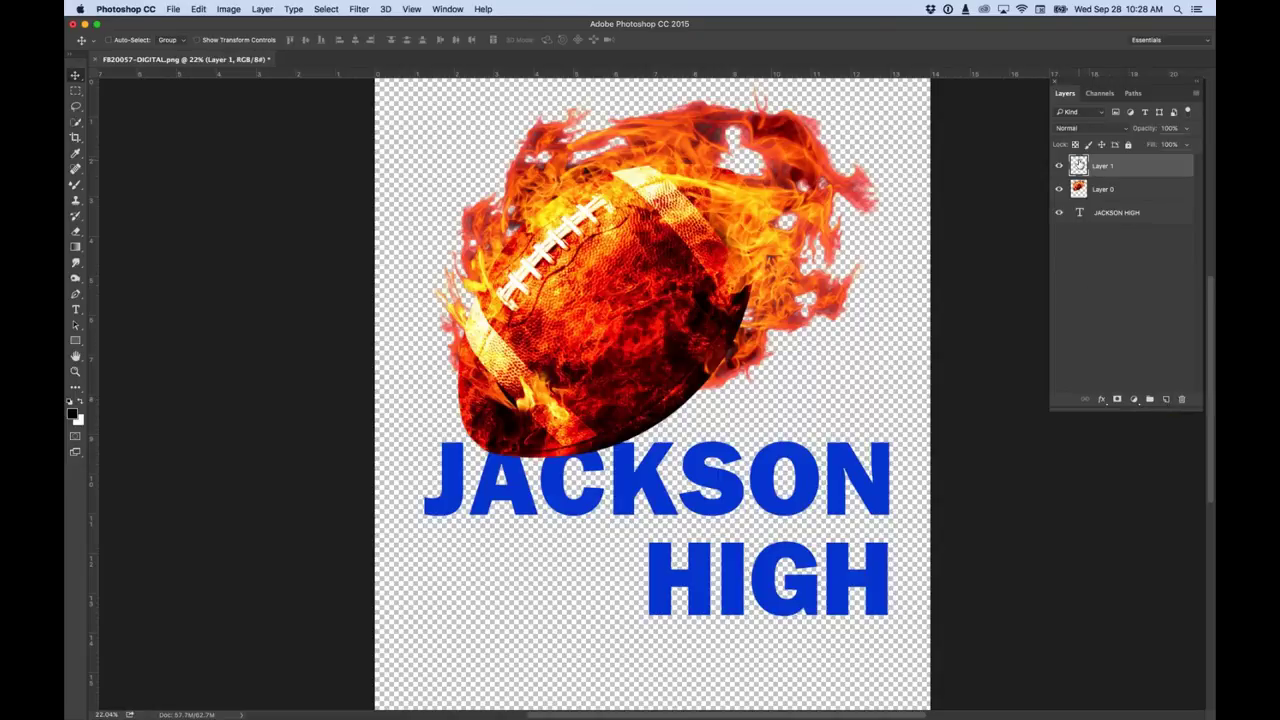
pyautogui.click(76, 91)
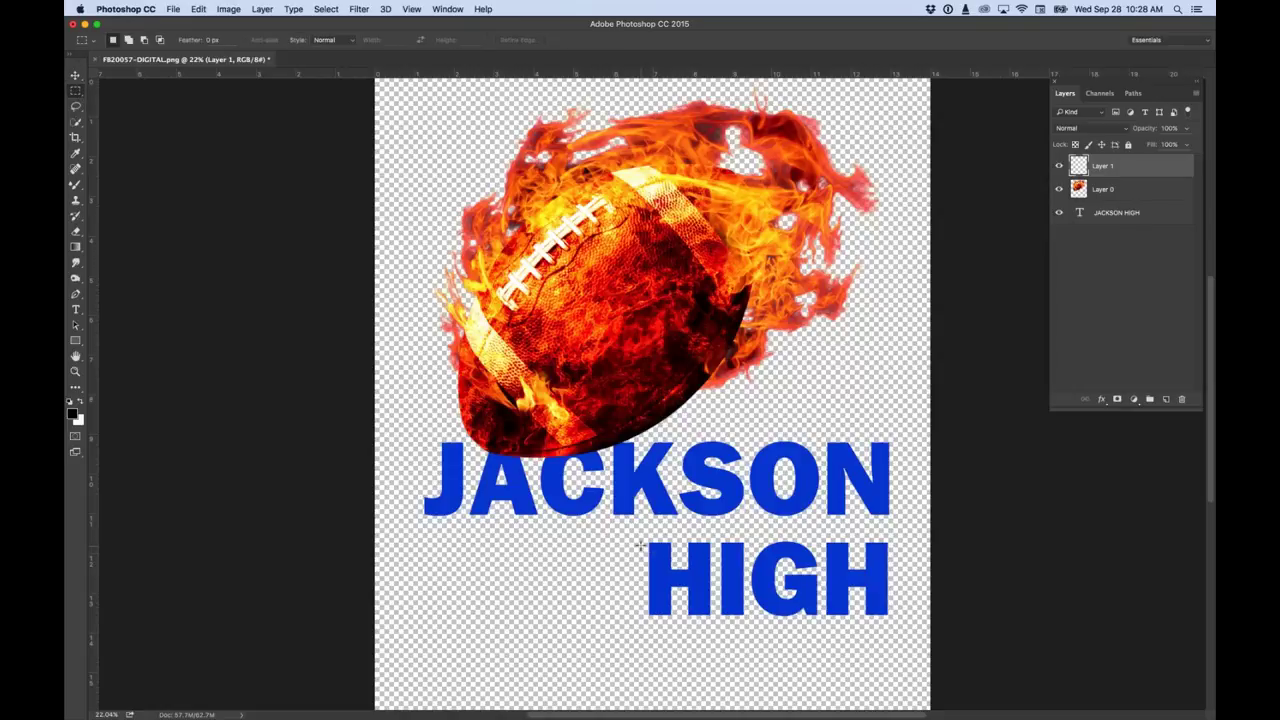
# Change the JACKSON HIGH text's font to Acme Regular and move the text slightly down beneath the football.
pyautogui.click(76, 76)
pyautogui.click(1075, 214)
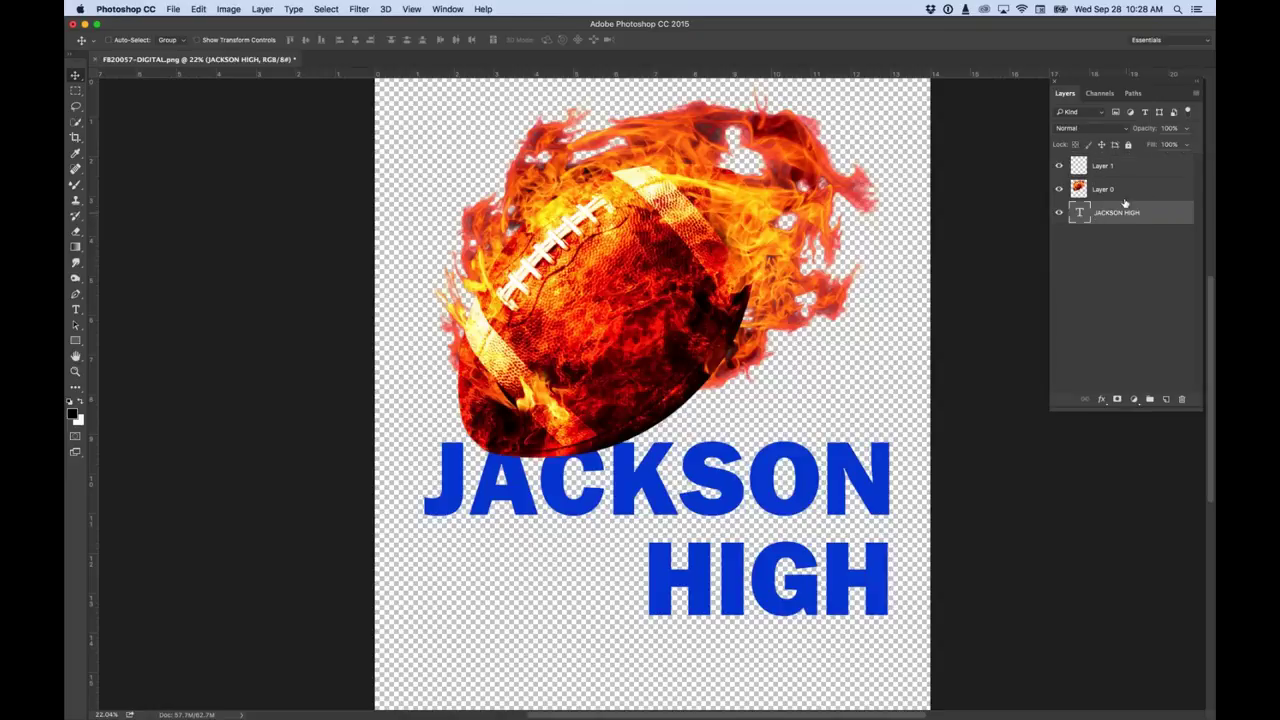
pyautogui.doubleClick(1078, 214)
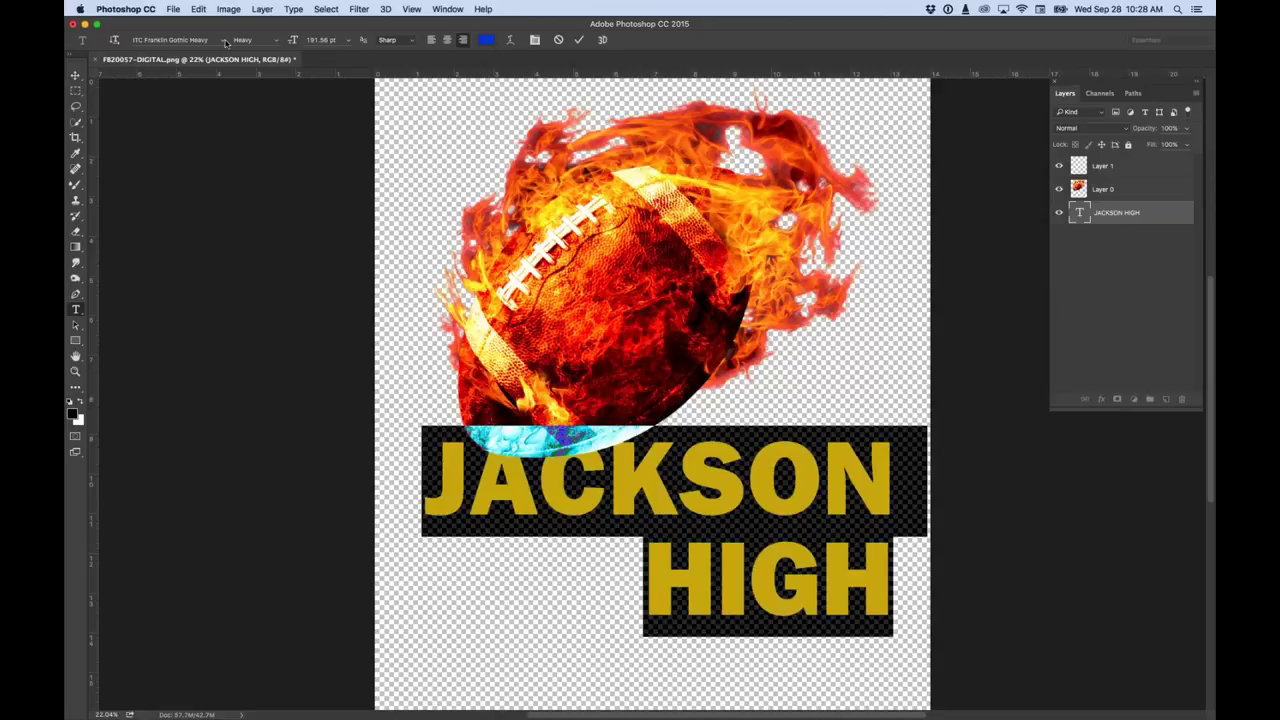
pyautogui.click(224, 40)
pyautogui.scroll(15, 224, 172)
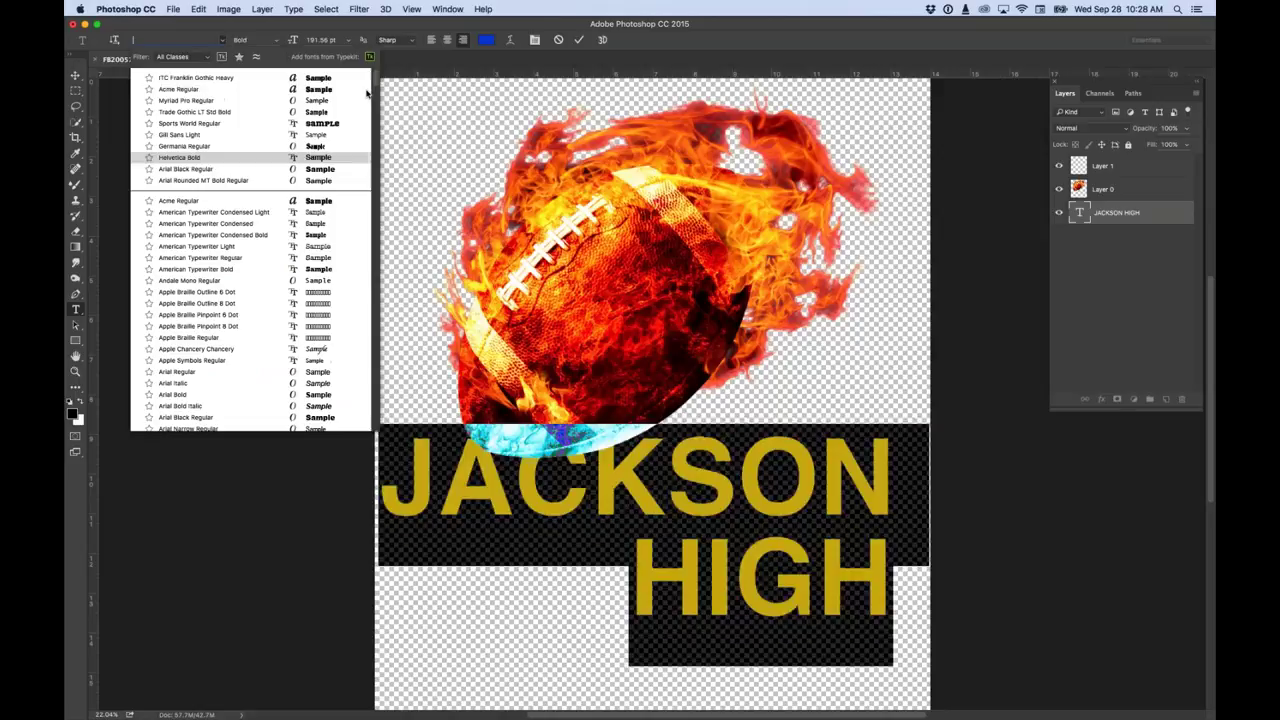
pyautogui.click(172, 89)
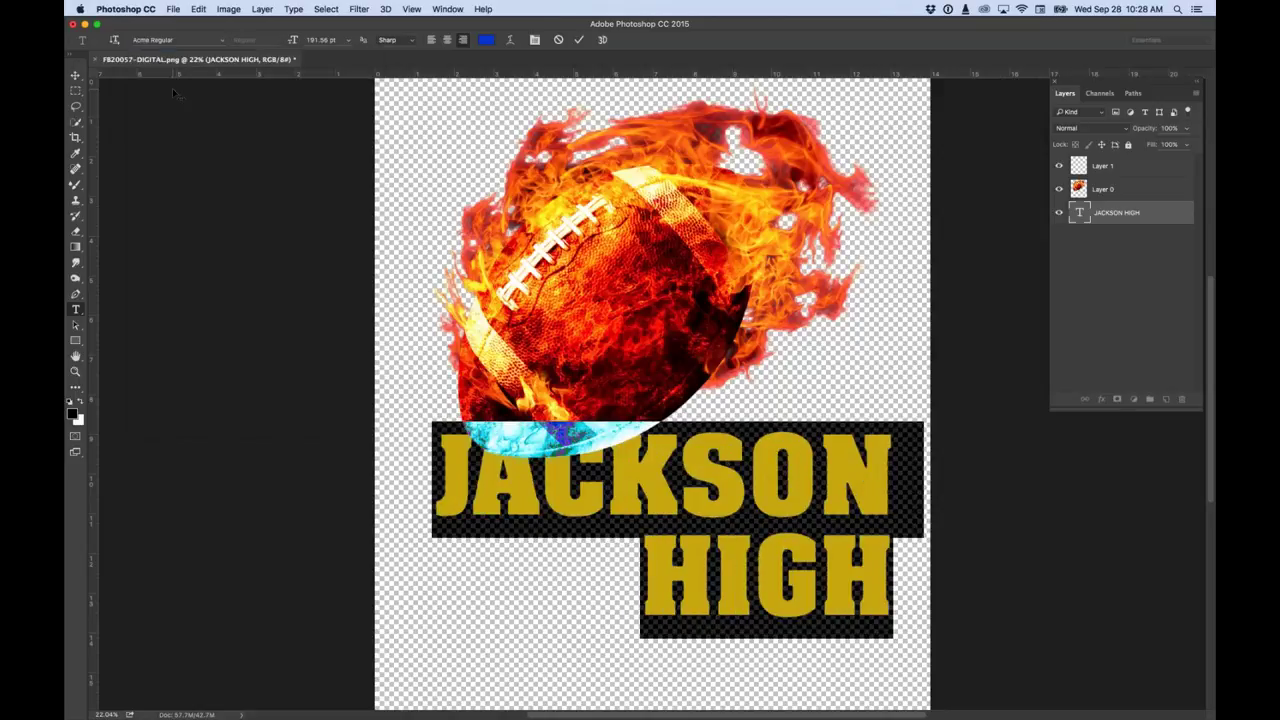
pyautogui.click(76, 76)
pyautogui.moveTo(866, 493); pyautogui.dragTo(871, 510)
# On Layer 1, make a thin rectangular selection under JACKSON, running from its left edge to the start of HIGH.
pyautogui.click(1080, 166)
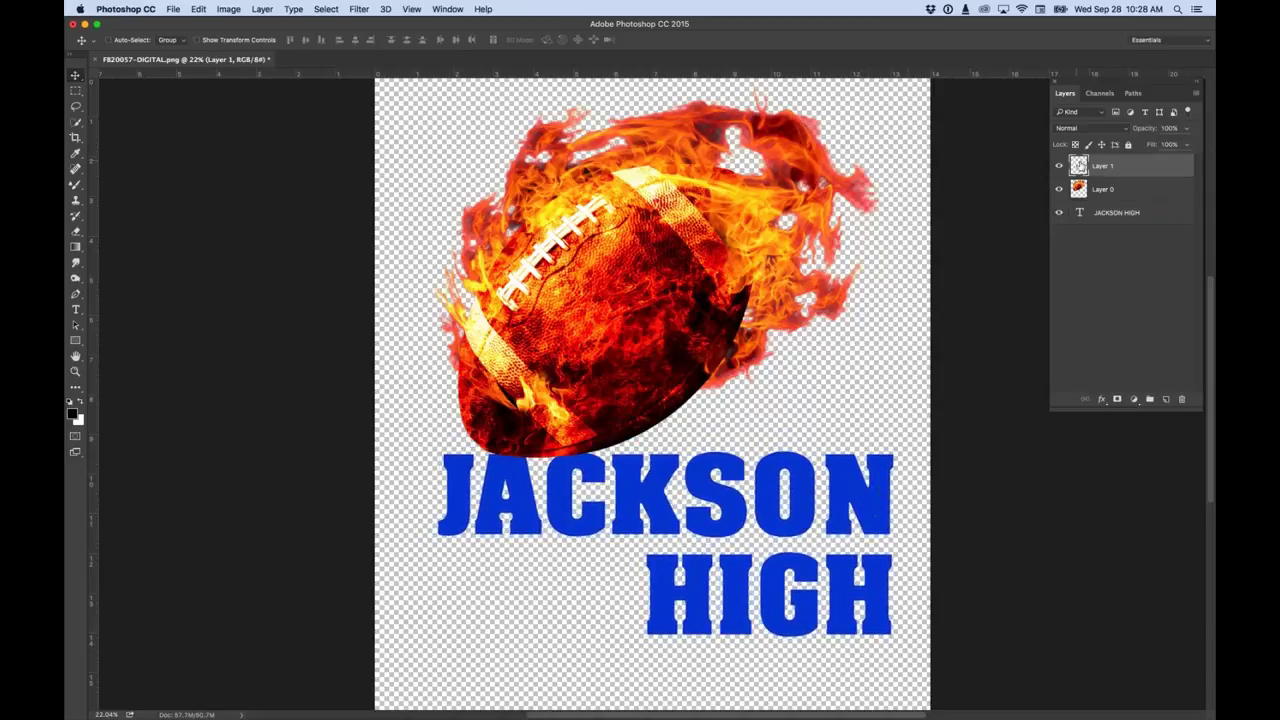
pyautogui.click(75, 90)
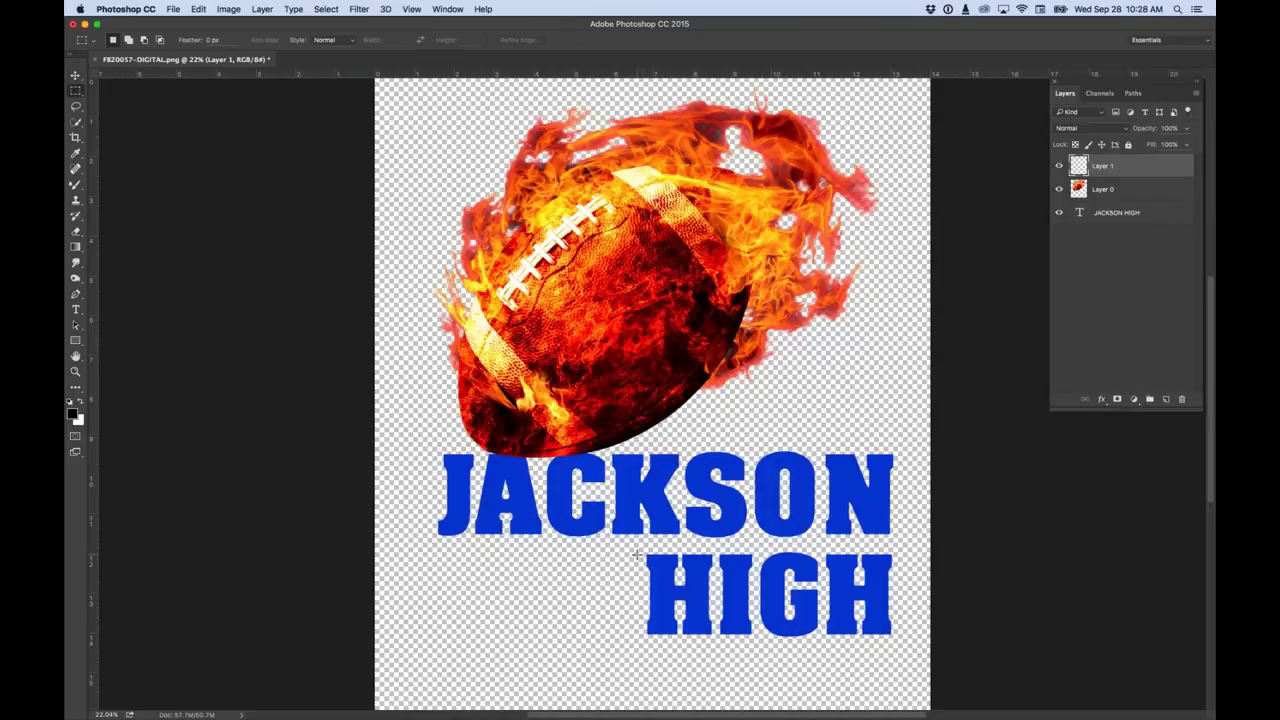
pyautogui.moveTo(637, 554); pyautogui.dragTo(436, 560)
# Open the foreground colour picker, choose yellow eadc00, and move the dialog clear of the football.
pyautogui.click(73, 413)
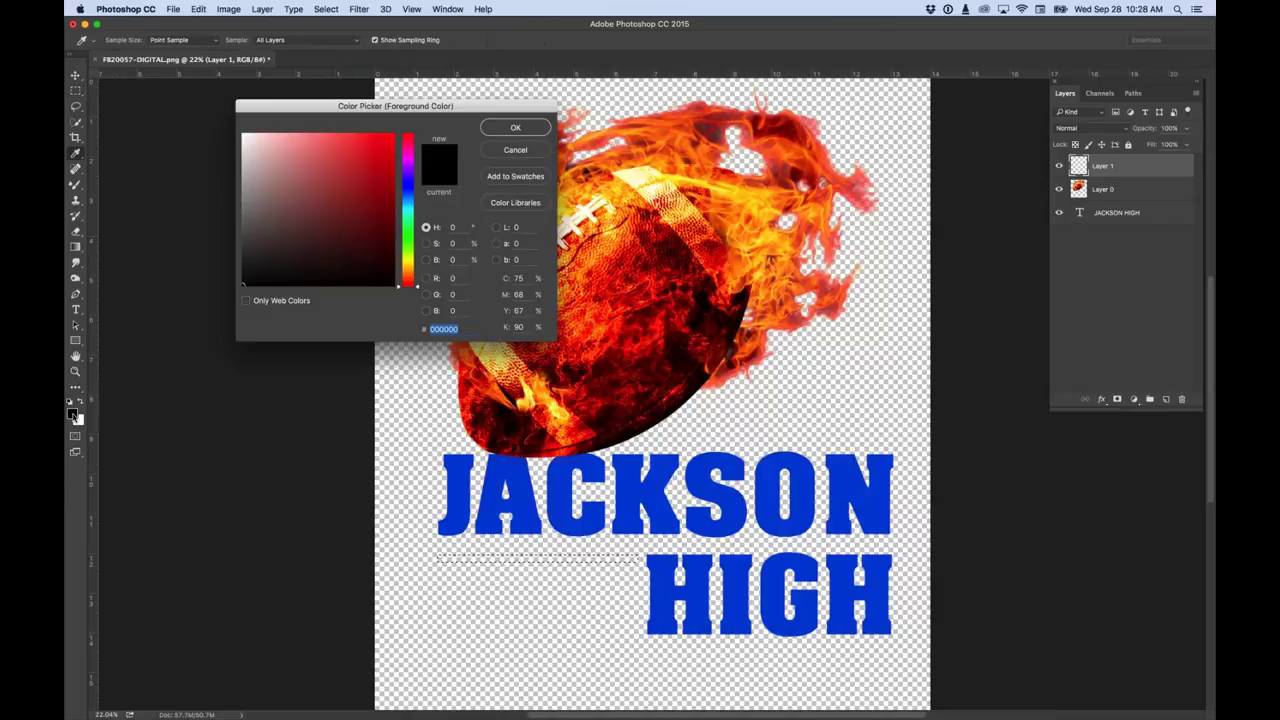
pyautogui.click(409, 258)
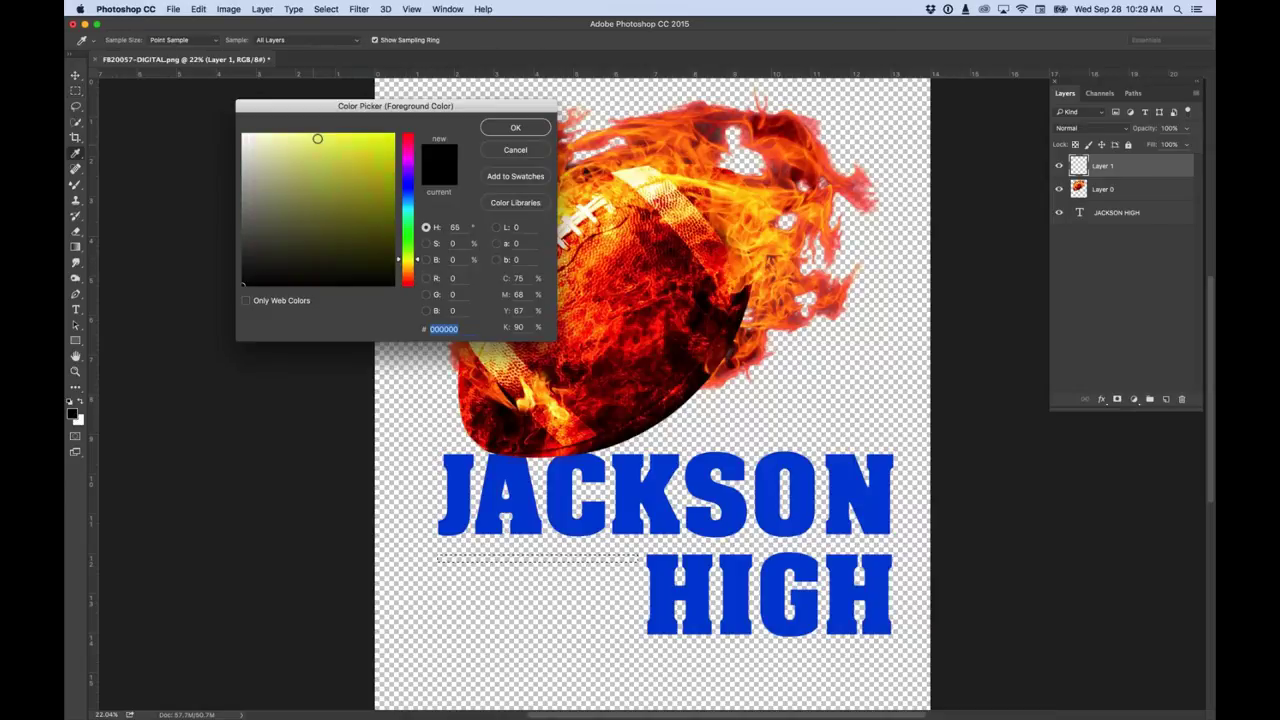
pyautogui.click(406, 263)
pyautogui.moveTo(385, 166); pyautogui.dragTo(392, 146)
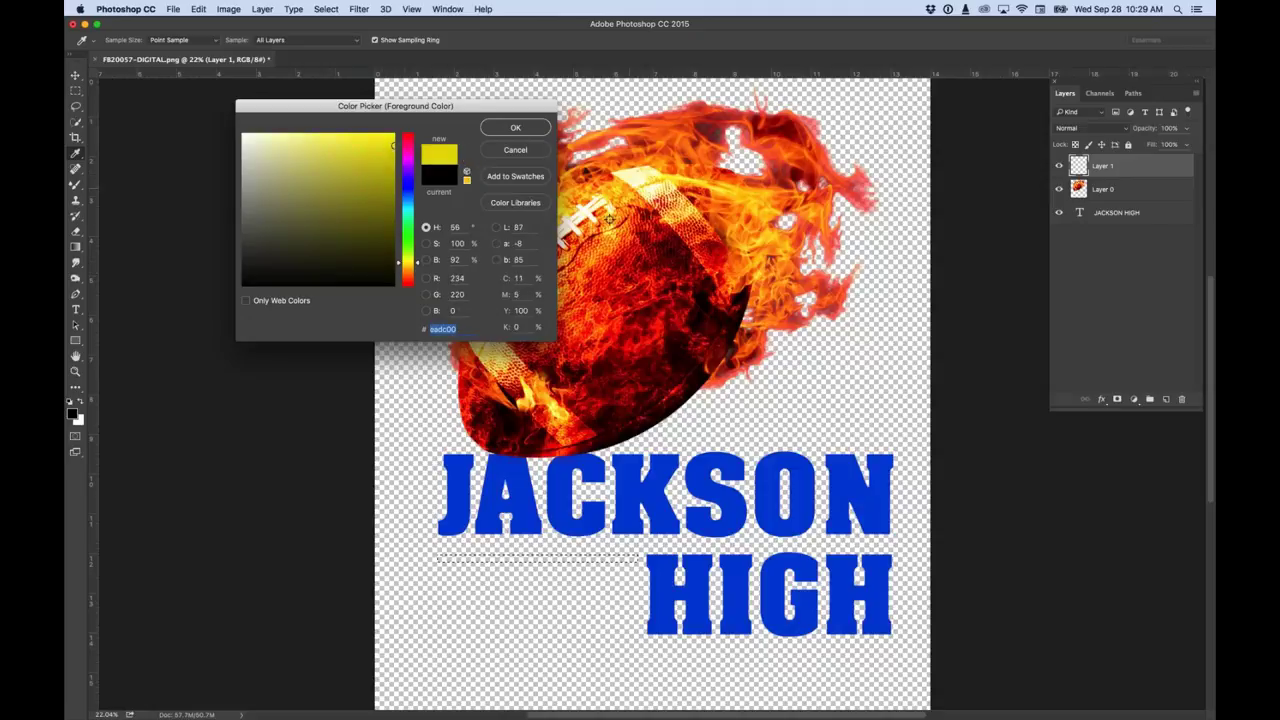
pyautogui.moveTo(518, 108); pyautogui.dragTo(433, 108)
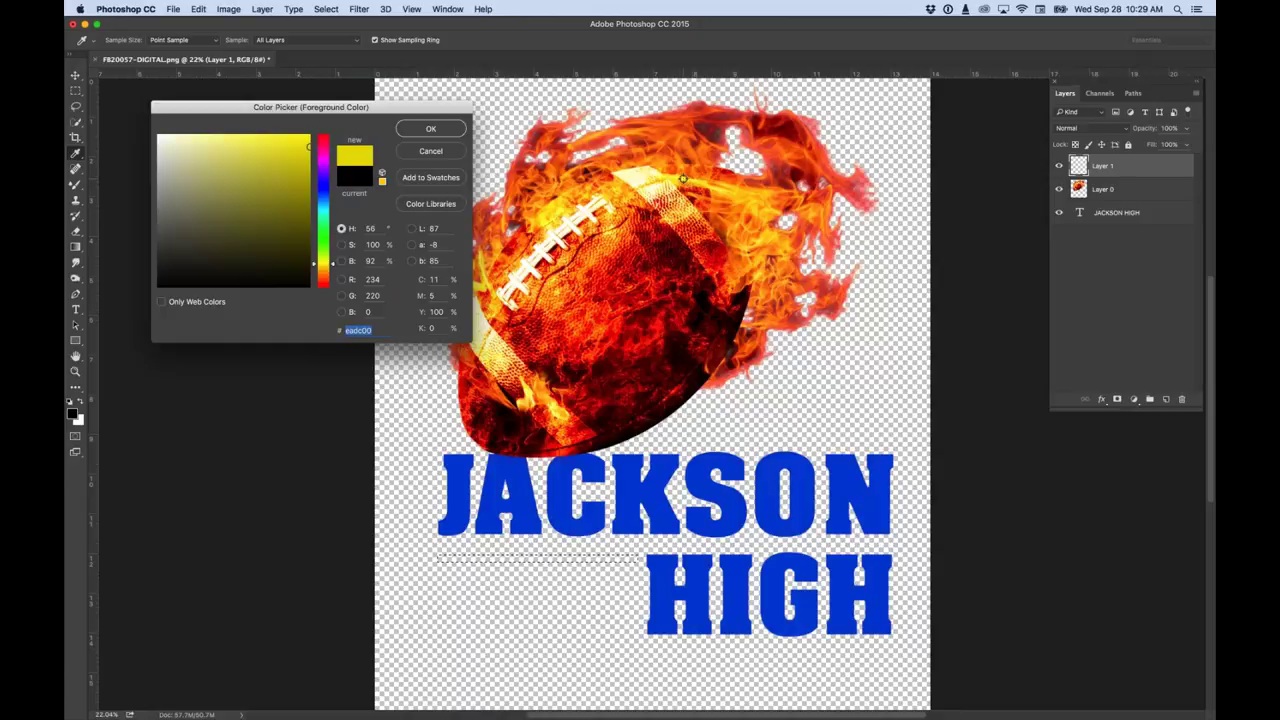
# Sample several colours from the football artwork and set a bright yellow from its flames as the foreground colour.
pyautogui.click(683, 178)
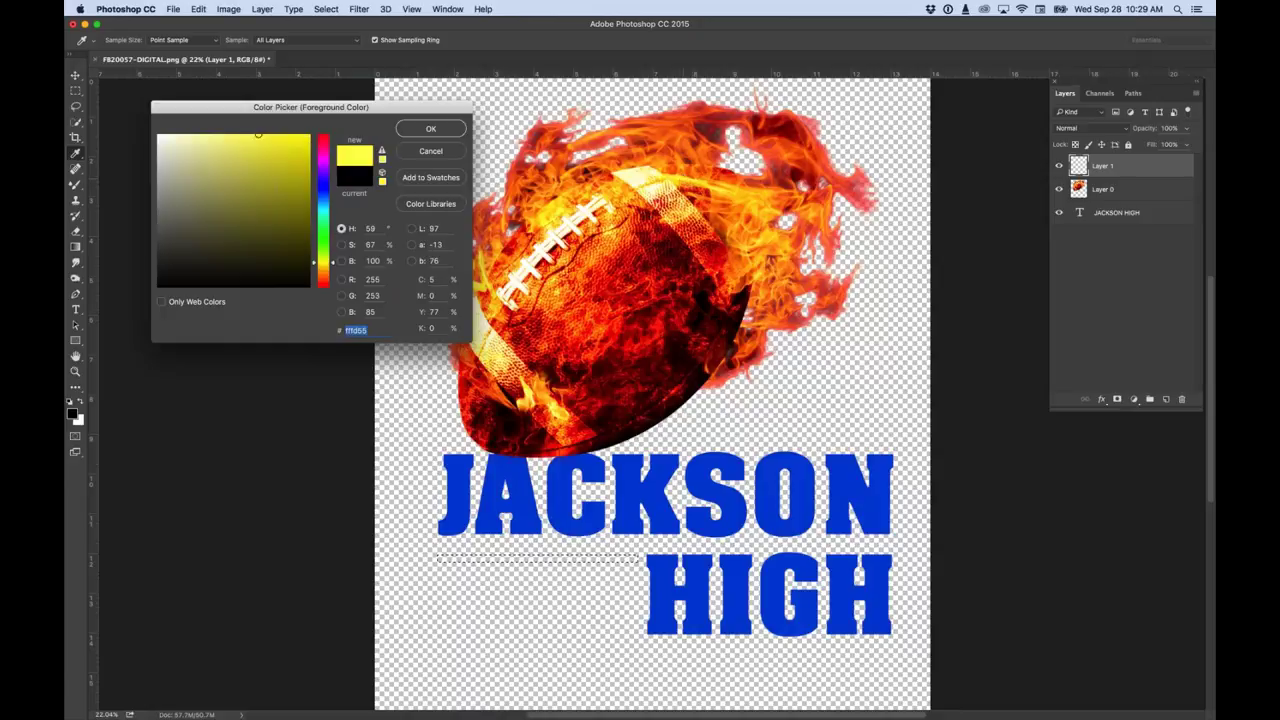
pyautogui.click(714, 189)
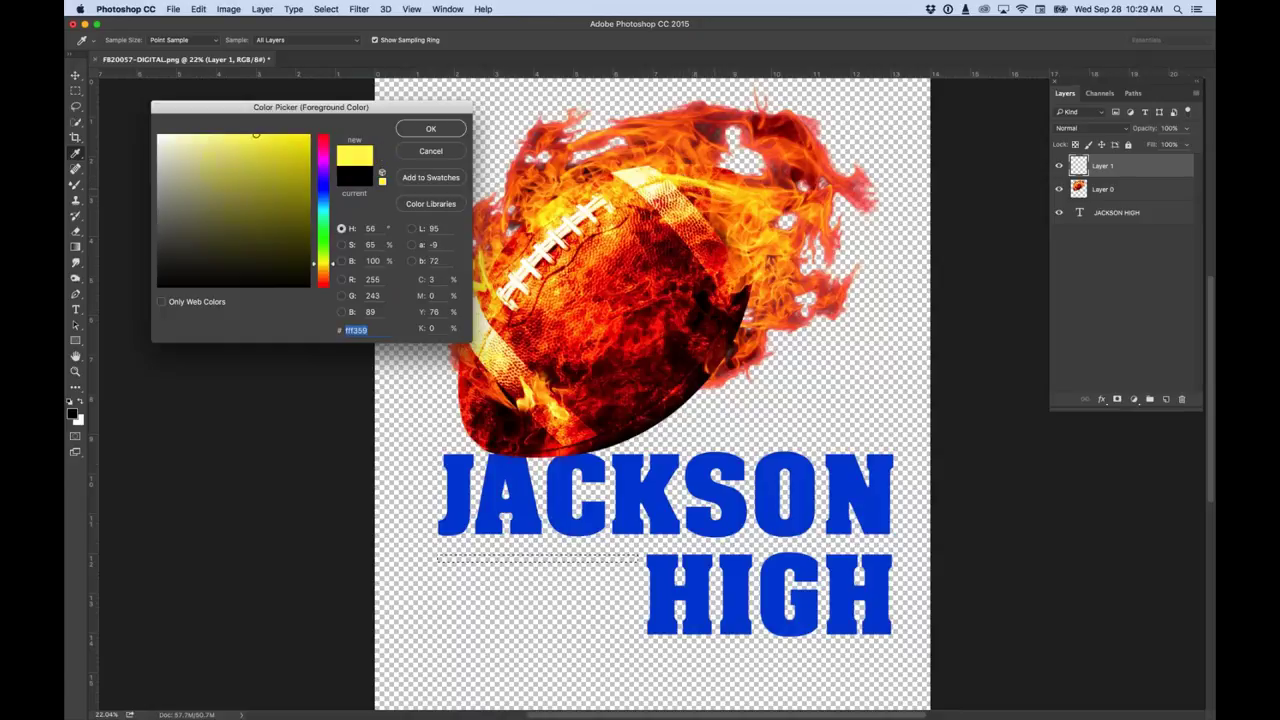
pyautogui.click(722, 194)
pyautogui.click(684, 222)
pyautogui.click(616, 226)
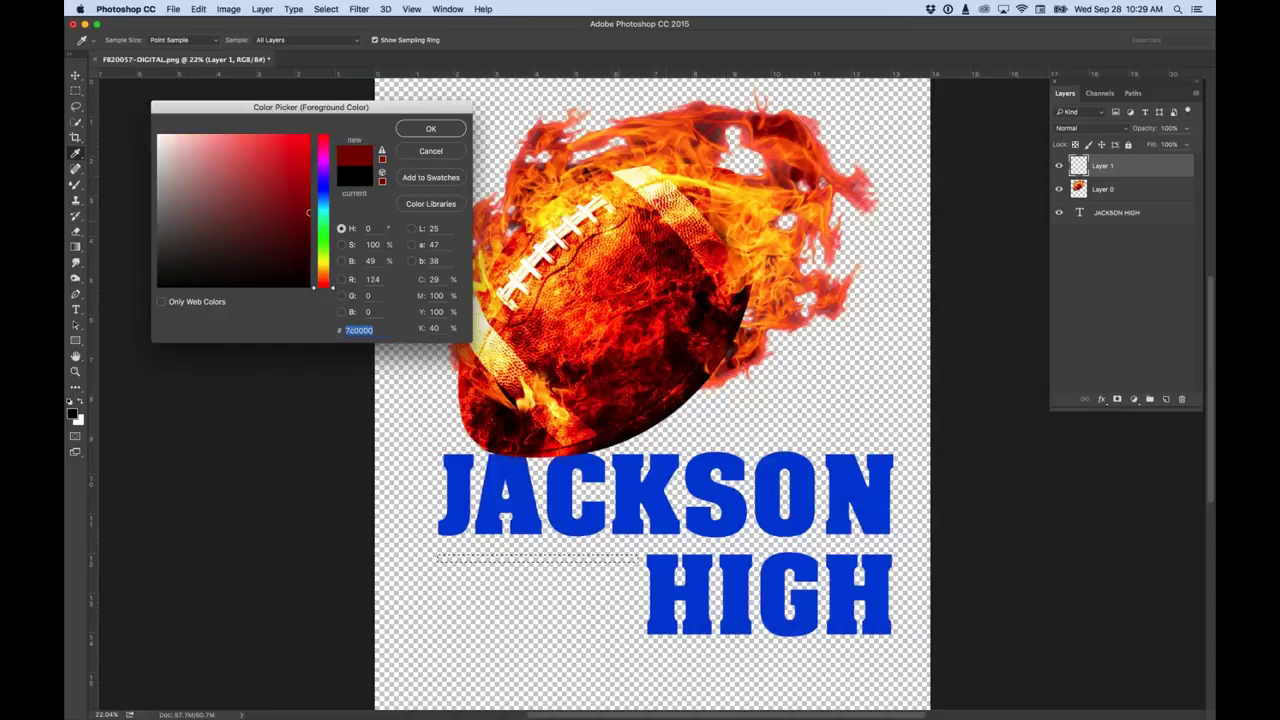
pyautogui.click(614, 234)
pyautogui.click(611, 234)
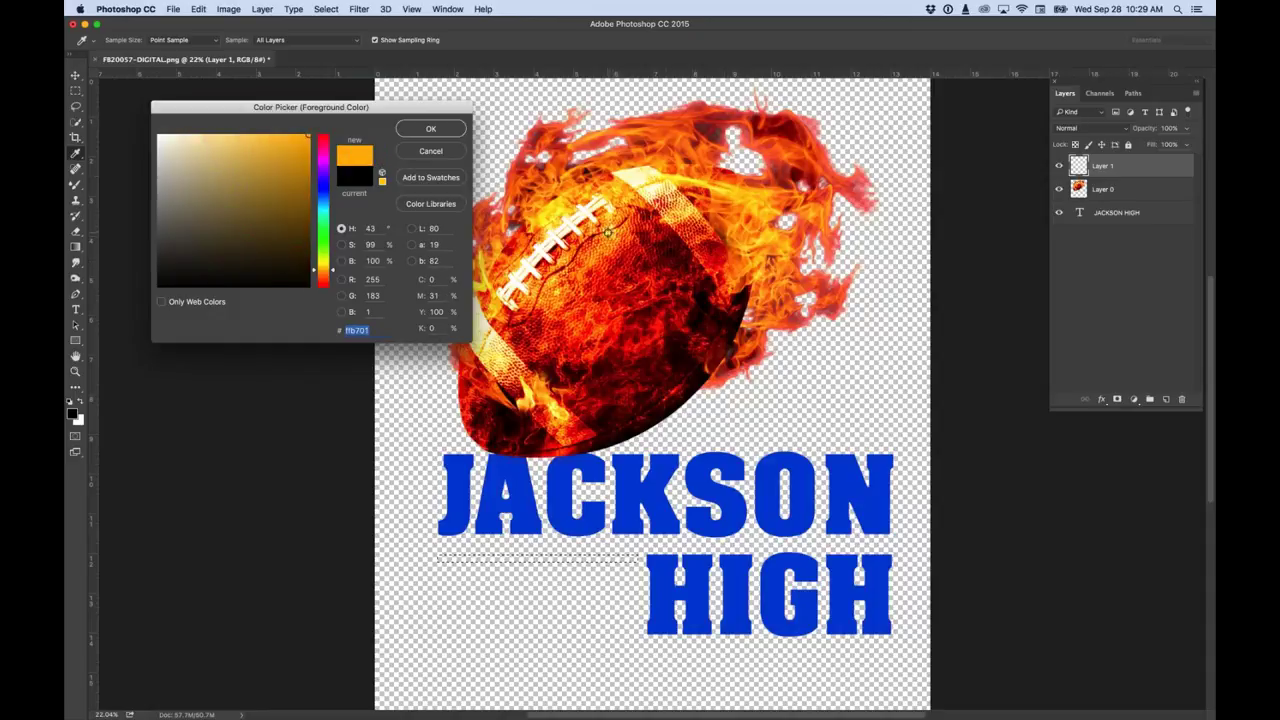
pyautogui.click(563, 231)
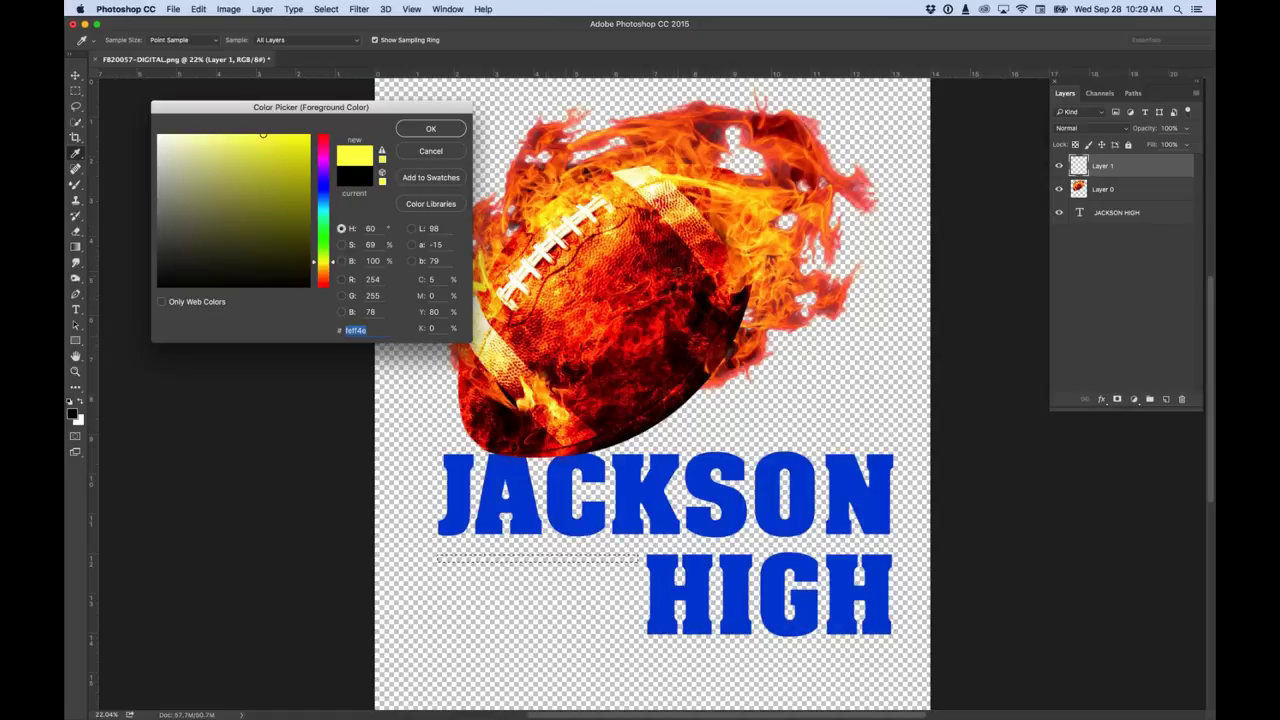
pyautogui.click(716, 188)
pyautogui.click(418, 128)
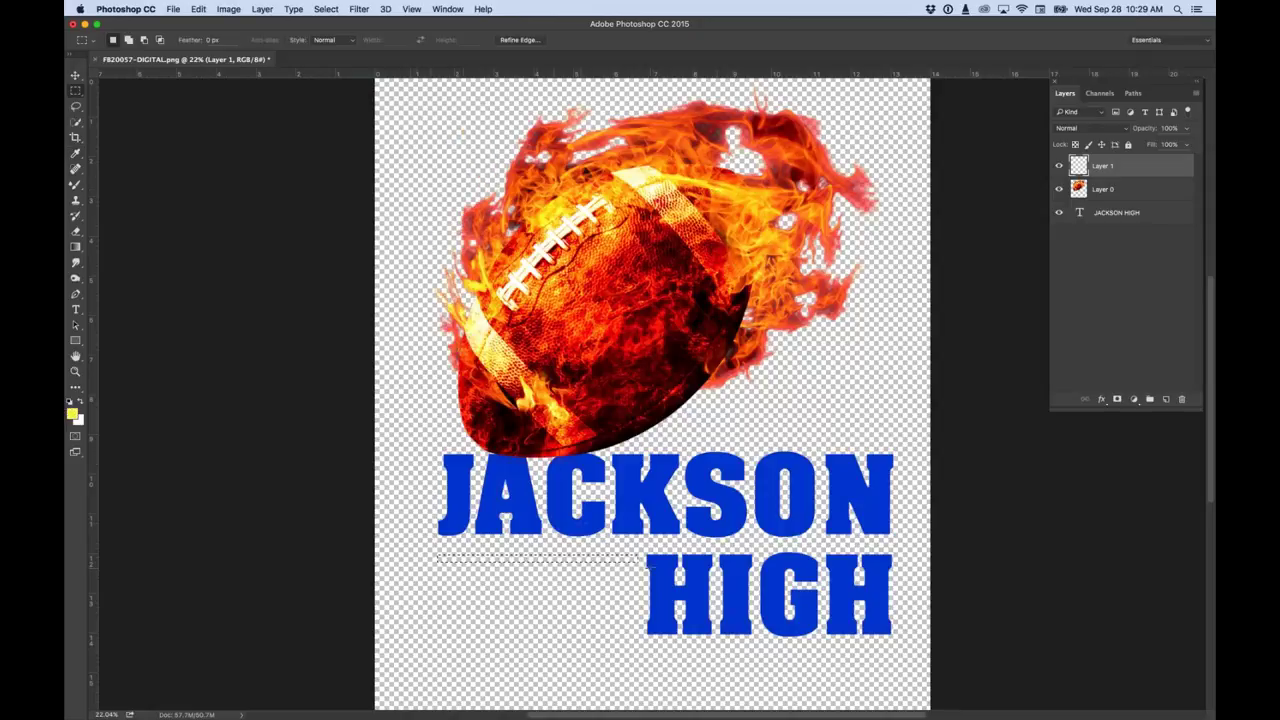
# Fill the thin rectangular selection beneath JACKSON with the yellow foreground colour using the Paint Bucket tool.
pyautogui.click(74, 248)
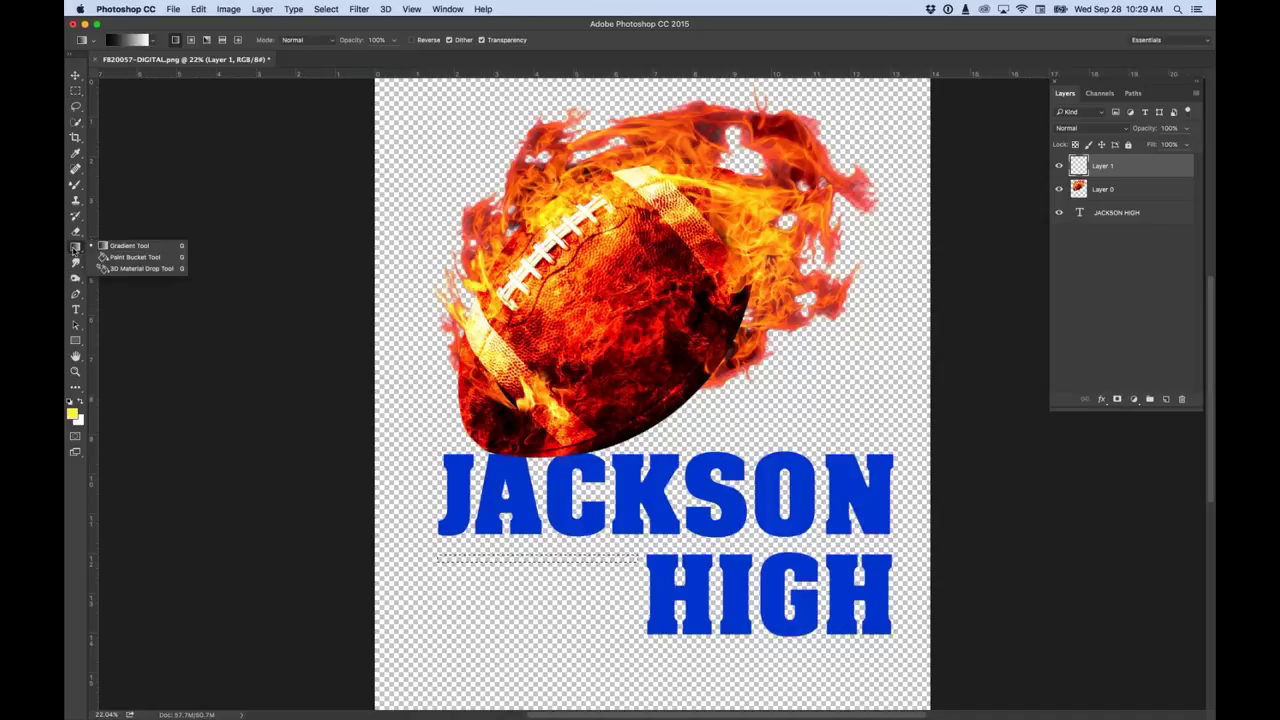
pyautogui.click(135, 257)
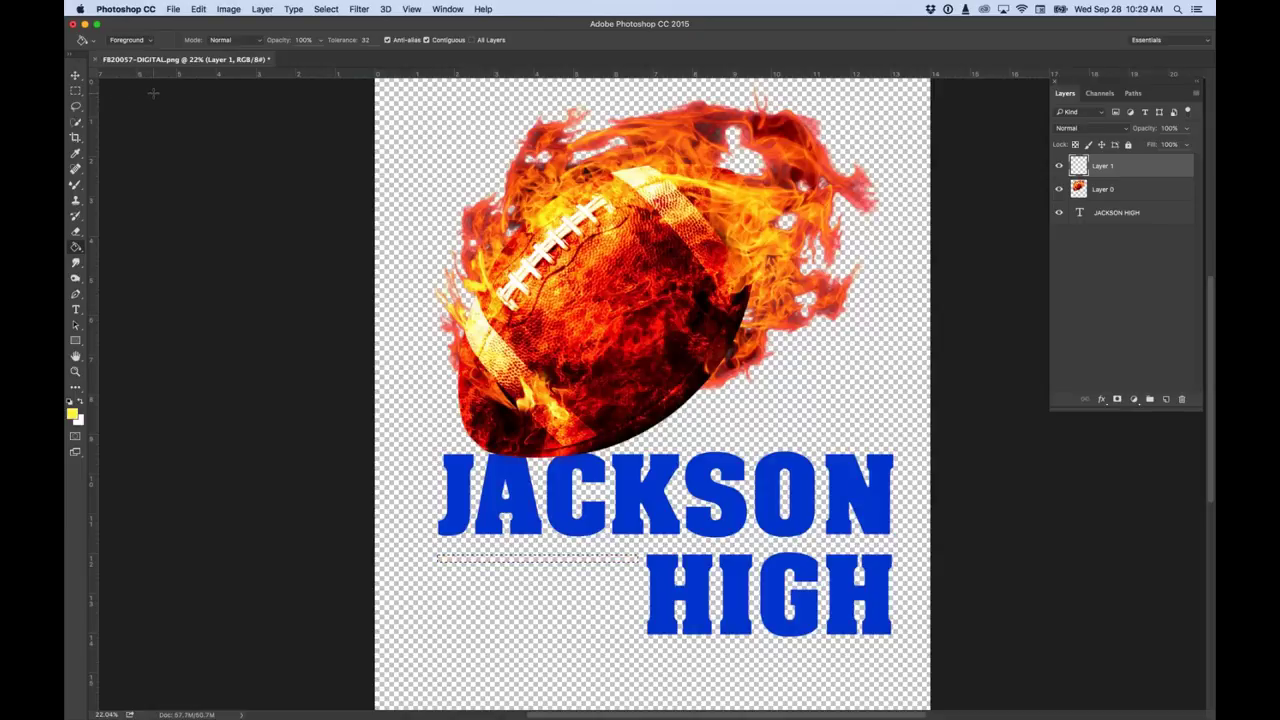
pyautogui.click(197, 10)
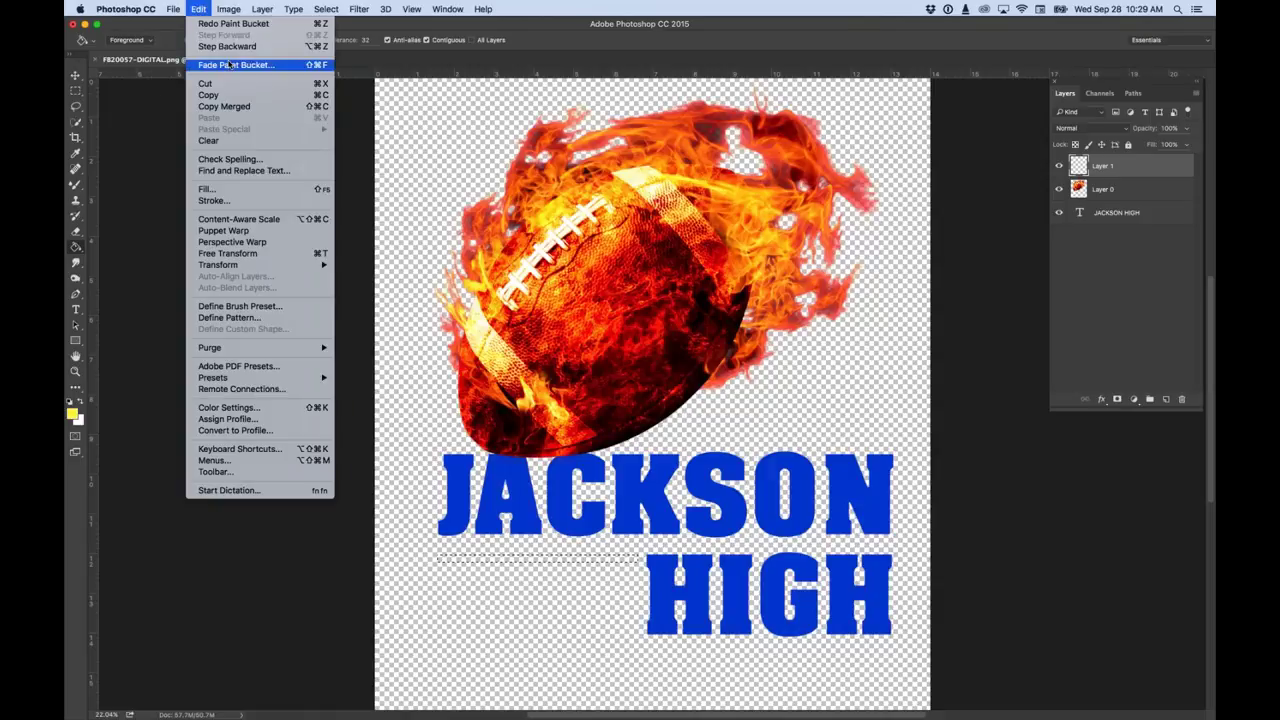
pyautogui.moveTo(228, 9)
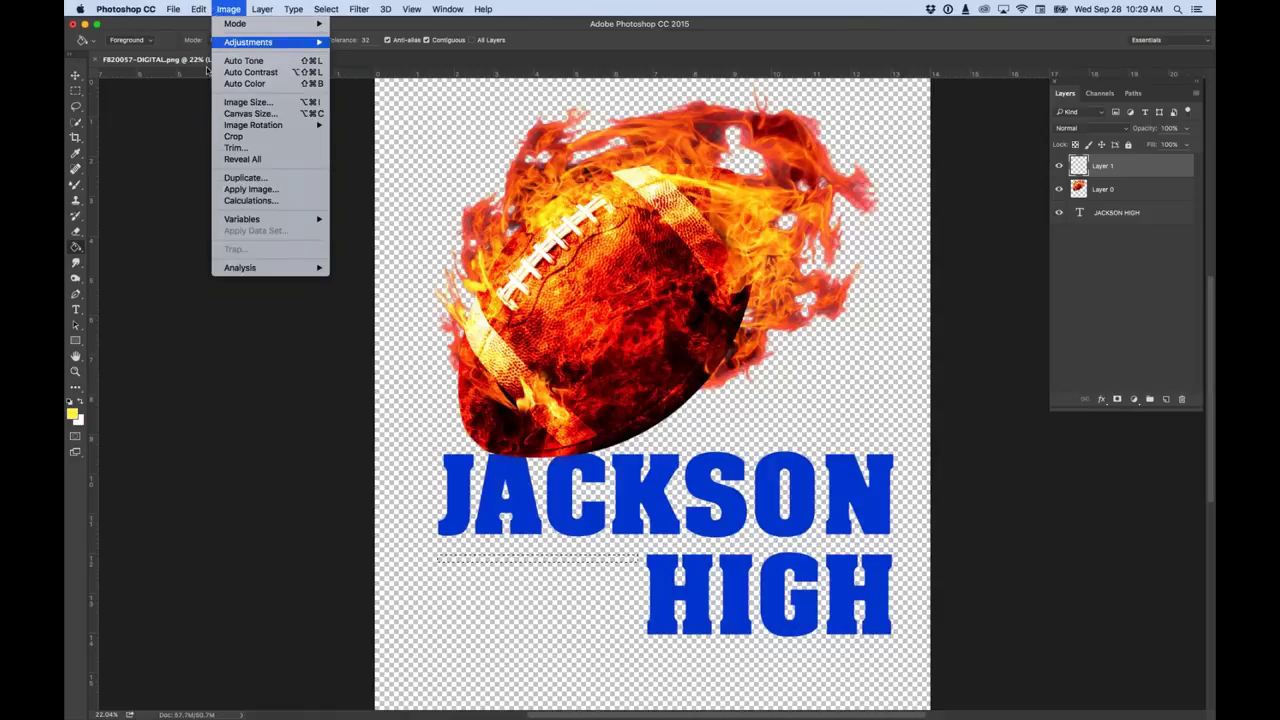
pyautogui.click(173, 57)
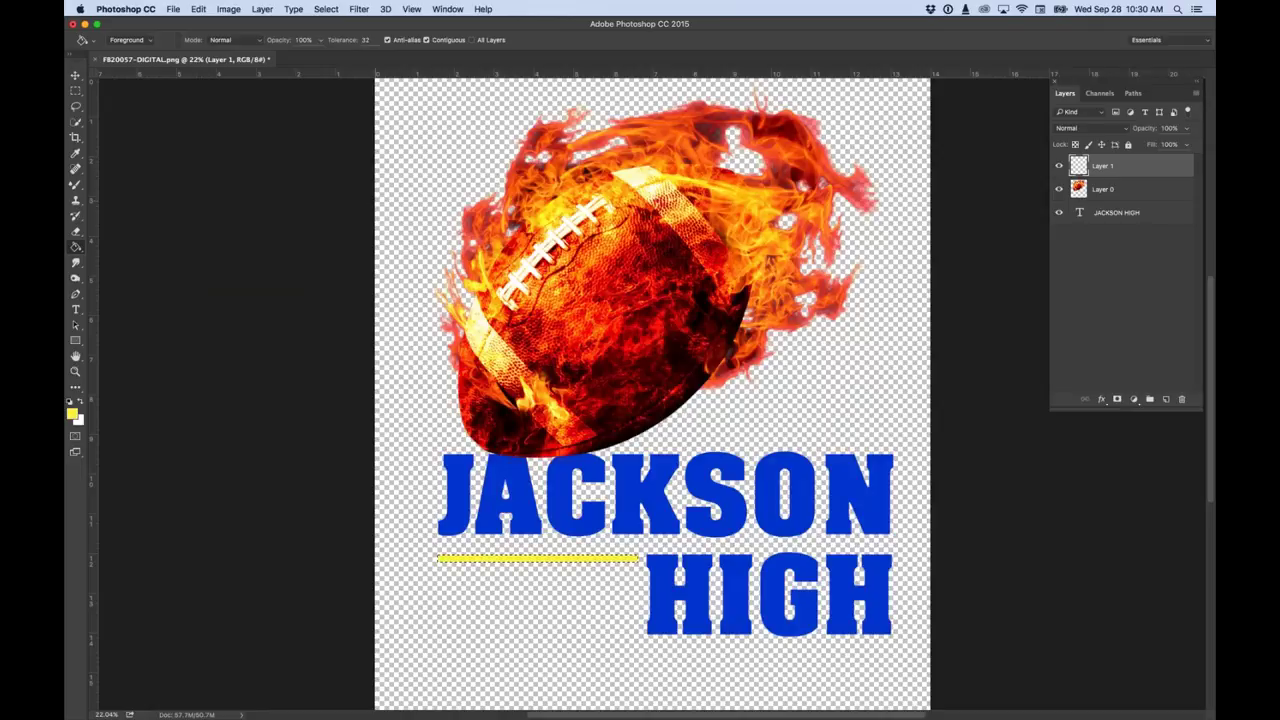
pyautogui.click(82, 402)
pyautogui.click(82, 402)
# Clear the selection around the yellow bar and switch Layer 1's visibility off and on to check its contents.
pyautogui.click(75, 76)
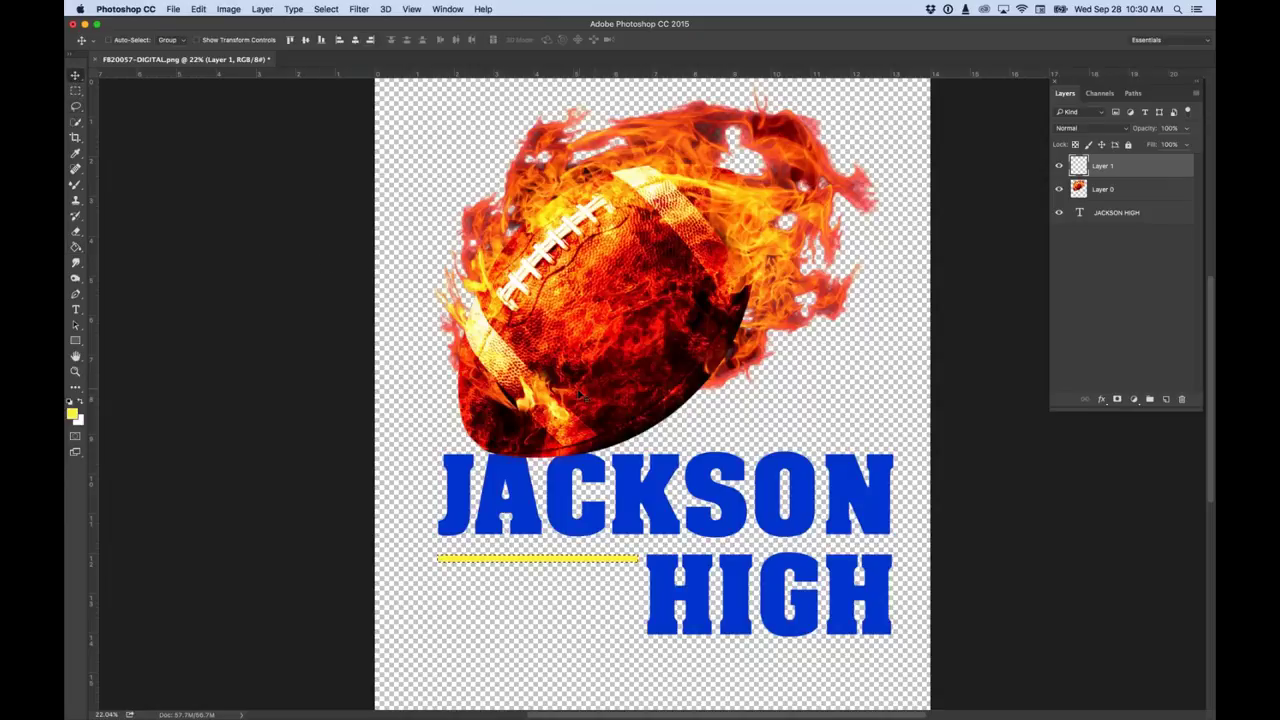
pyautogui.press('super+d')
pyautogui.click(1060, 166)
pyautogui.click(1060, 166)
pyautogui.click(1060, 166)
pyautogui.click(1060, 166)
# Duplicate Layer 1 and move the copied yellow bar straight down to line up with the base of HIGH.
pyautogui.moveTo(1079, 167); pyautogui.dragTo(1166, 398)
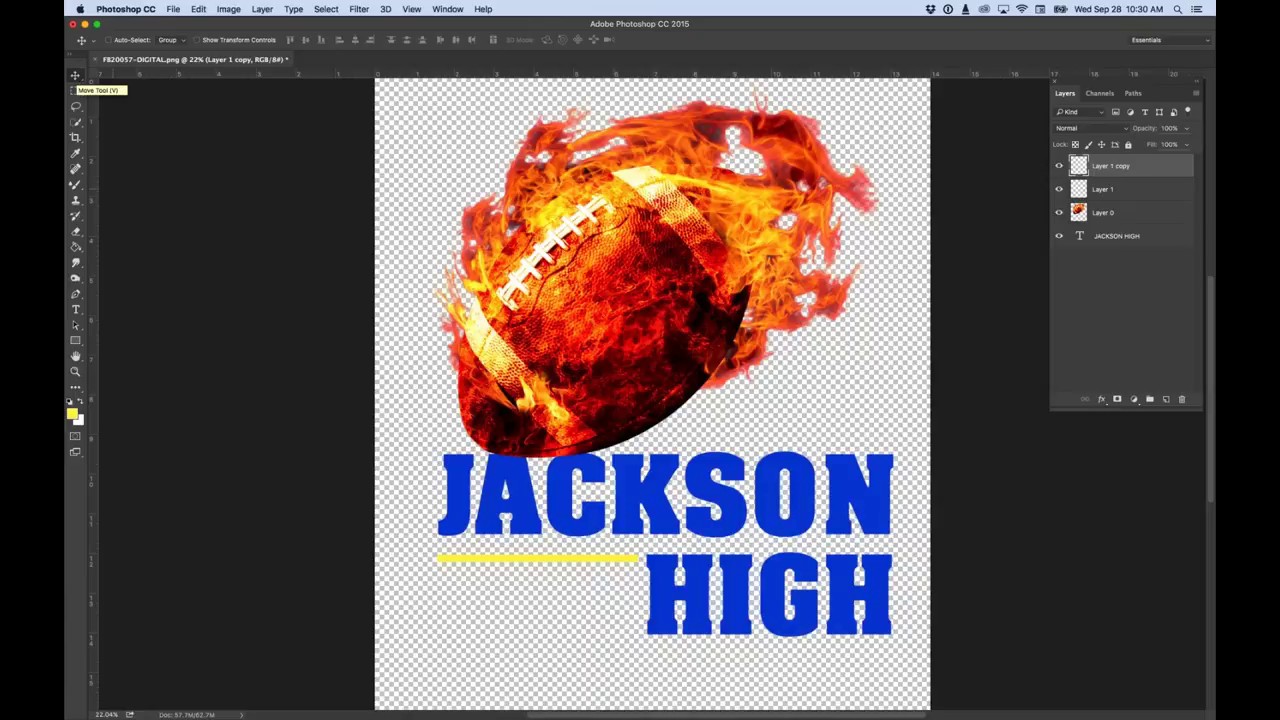
pyautogui.moveTo(559, 561); pyautogui.dragTo(562, 631)
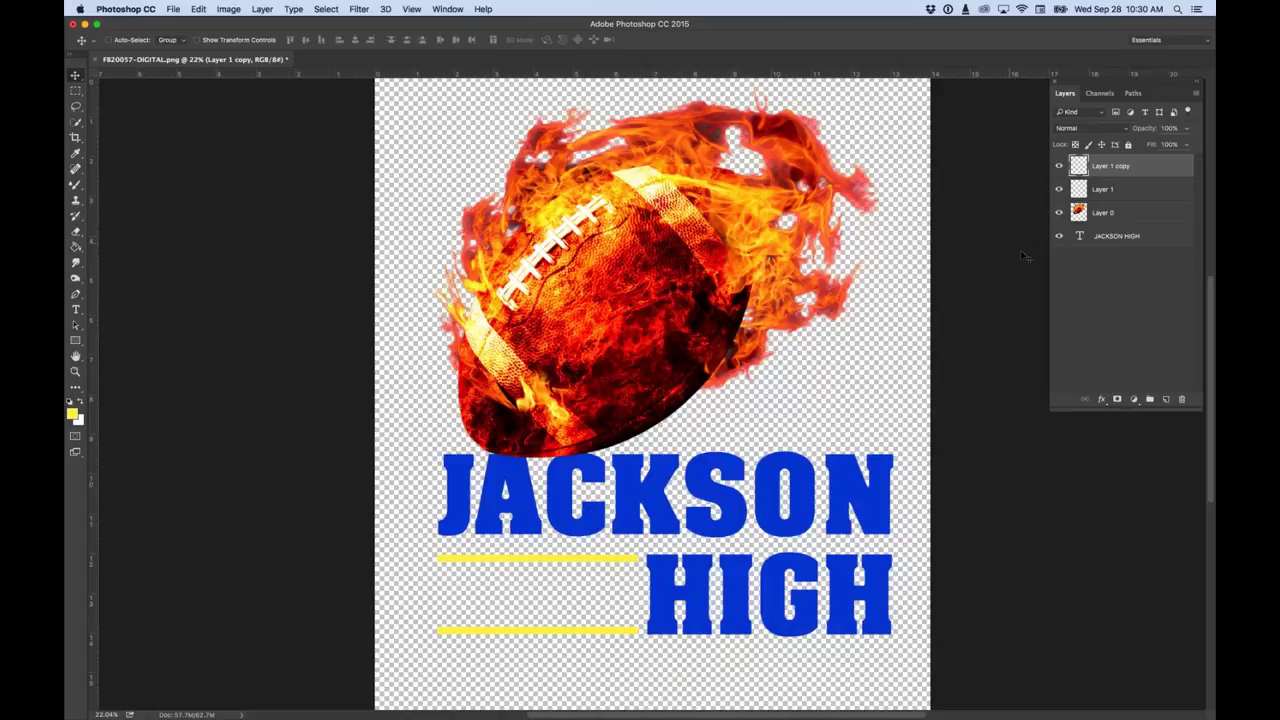
pyautogui.click(1112, 270)
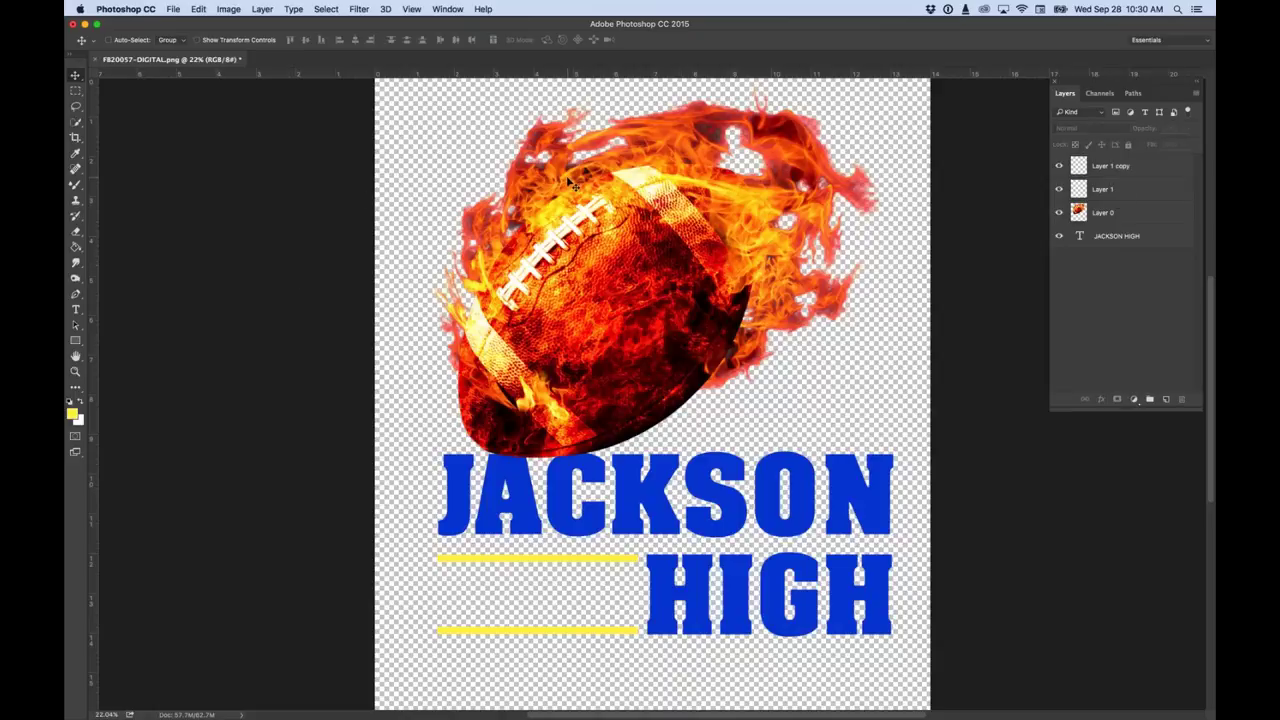
pyautogui.click(76, 310)
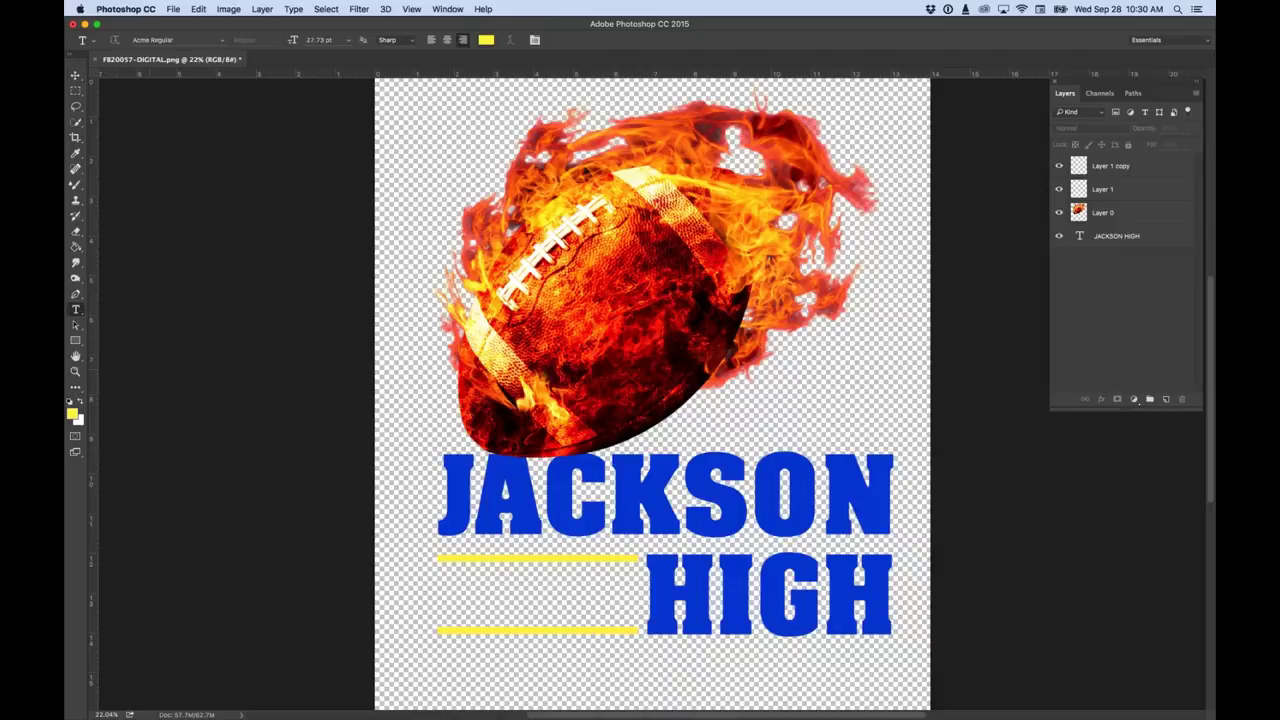
pyautogui.click(455, 604)
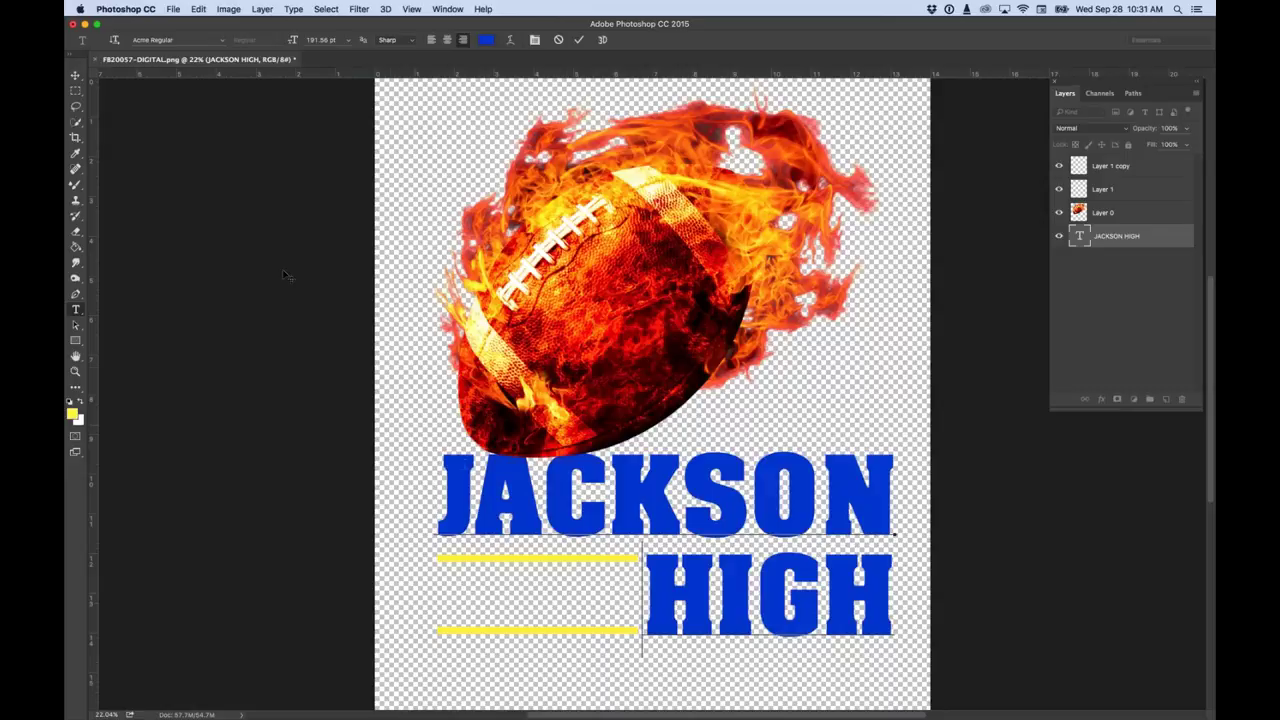
pyautogui.click(77, 75)
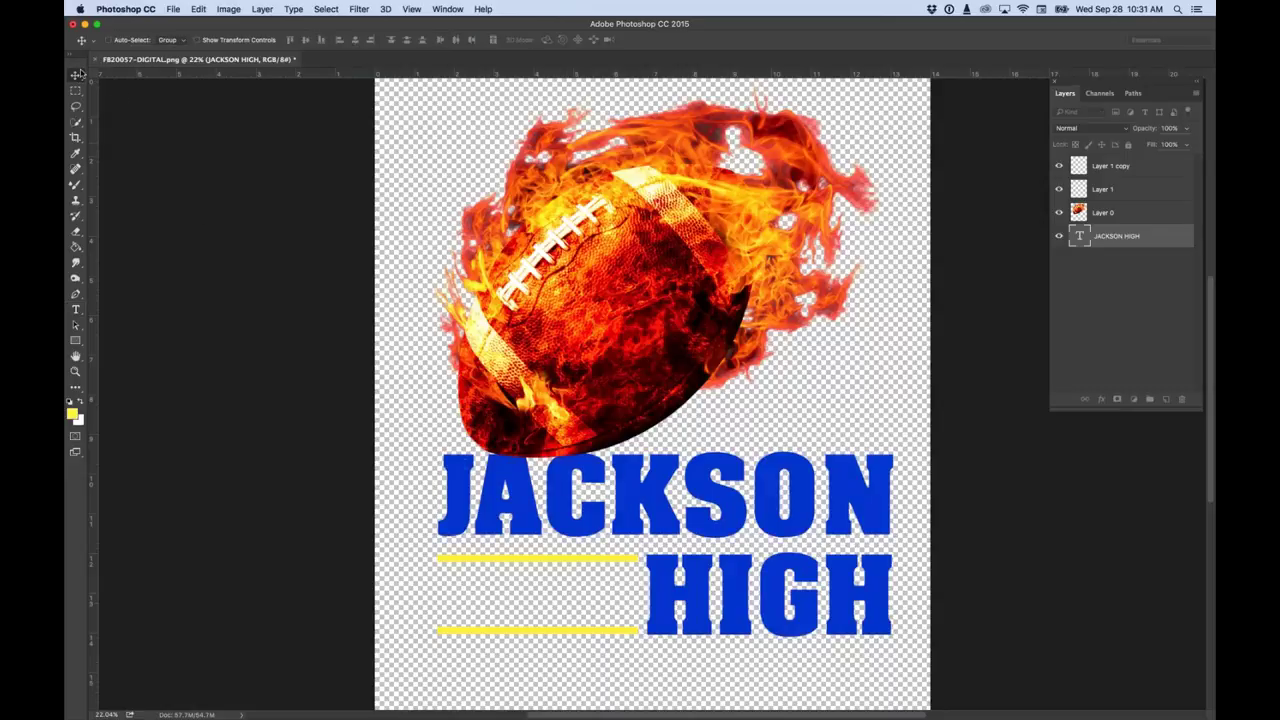
# Add a separate text layer reading TIGERS and place it between the two yellow bars, aligned with their left ends.
pyautogui.click(76, 310)
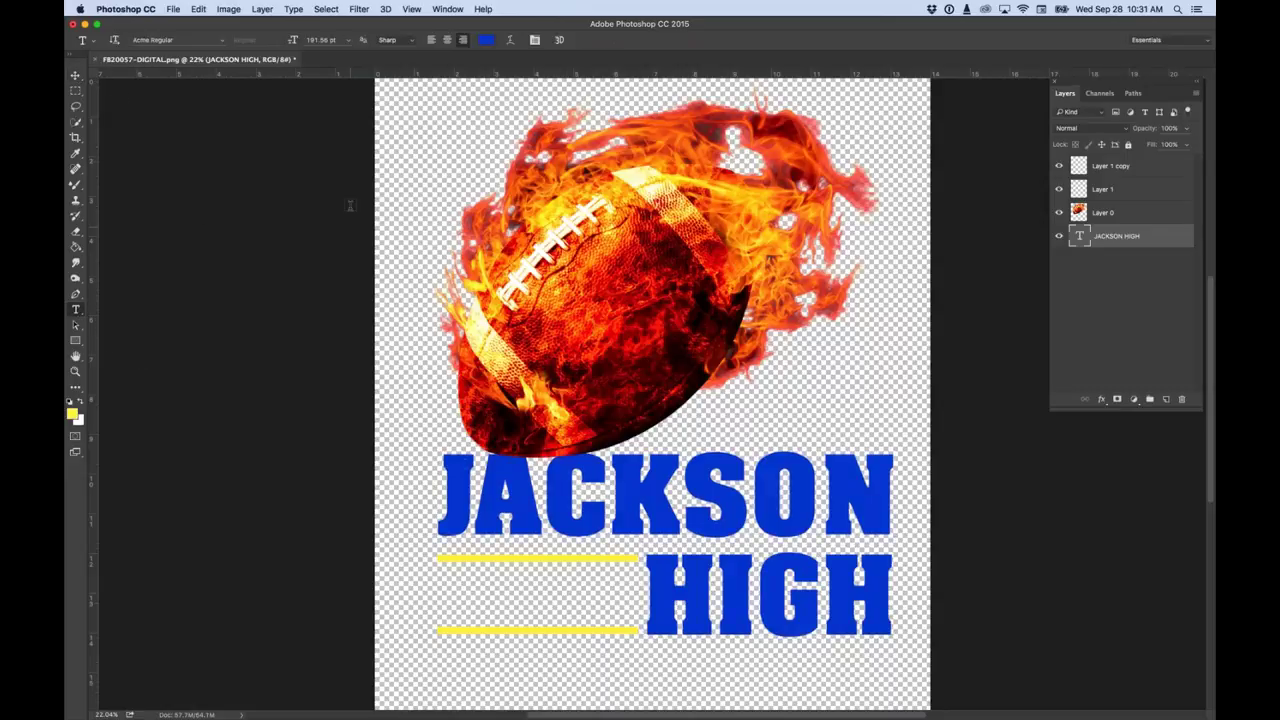
pyautogui.click(408, 167)
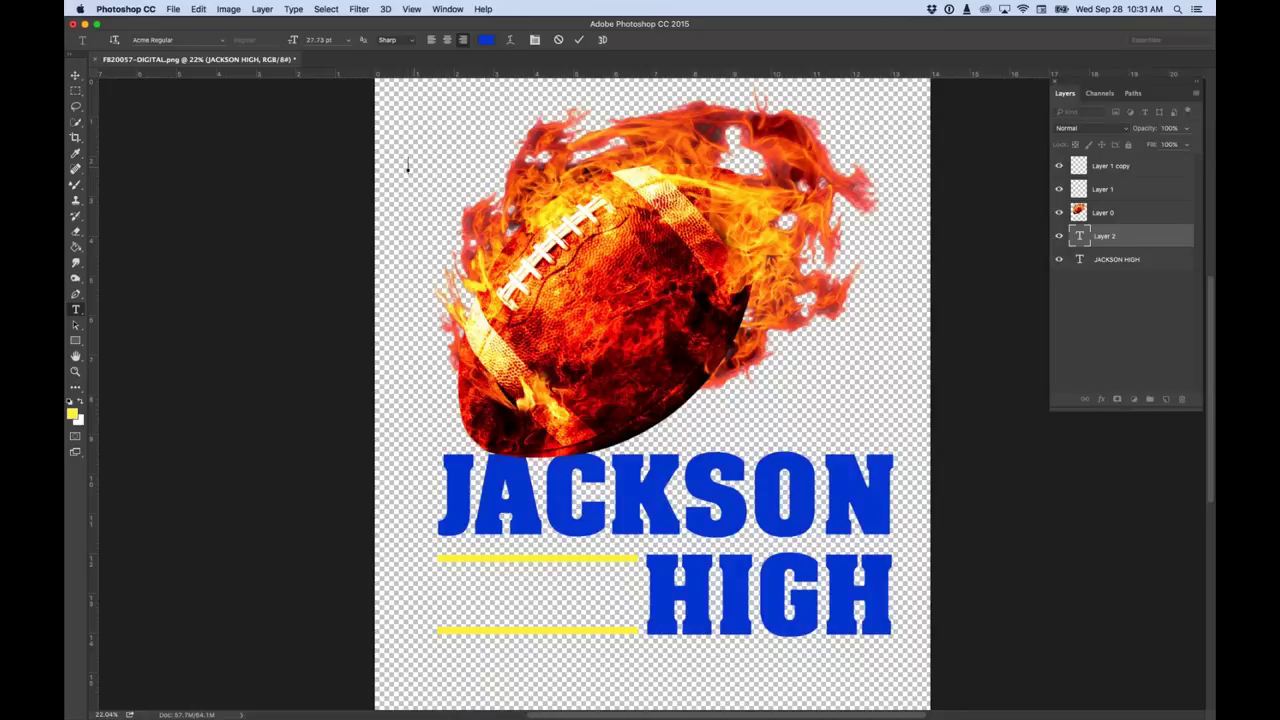
pyautogui.write('TIGERS')
pyautogui.click(75, 75)
pyautogui.moveTo(402, 168); pyautogui.dragTo(486, 615)
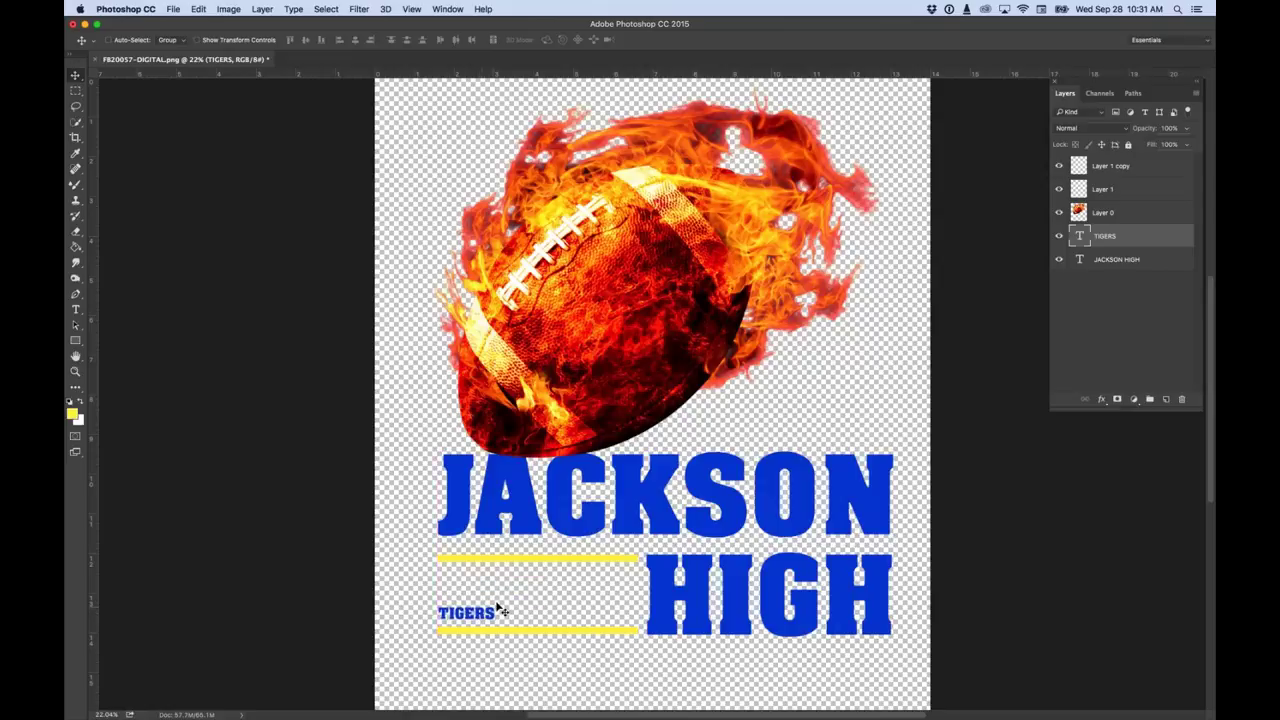
# Scale the TIGERS text up with Free Transform to span nearly the full width between the yellow bars.
pyautogui.click(196, 8)
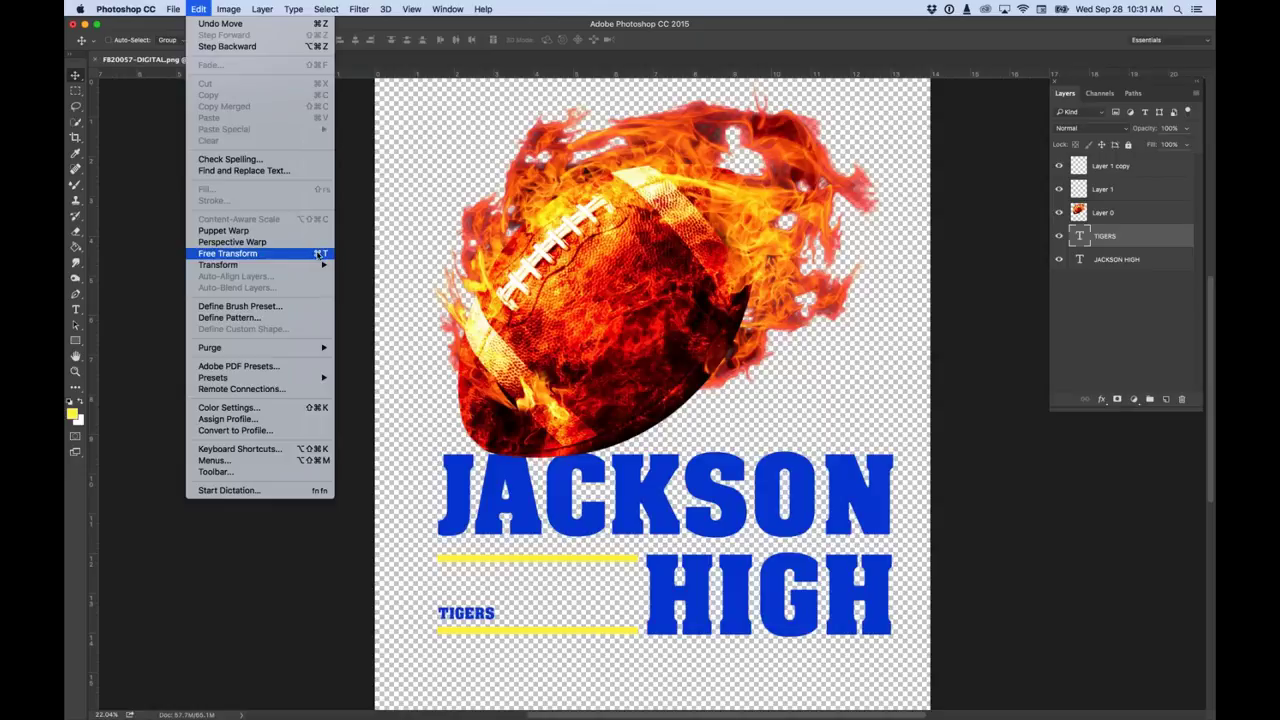
pyautogui.click(318, 254)
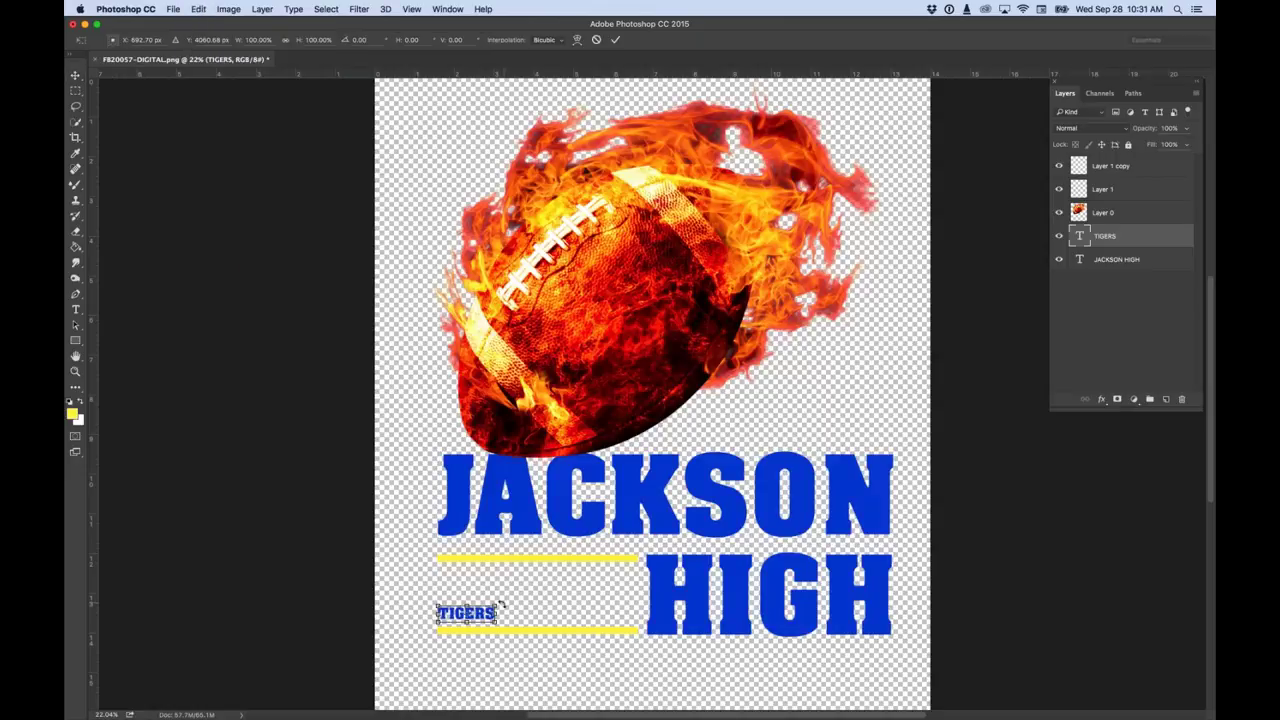
pyautogui.moveTo(497, 603); pyautogui.dragTo(635, 562)
pyautogui.moveTo(596, 603); pyautogui.dragTo(596, 606)
pyautogui.press('Return')
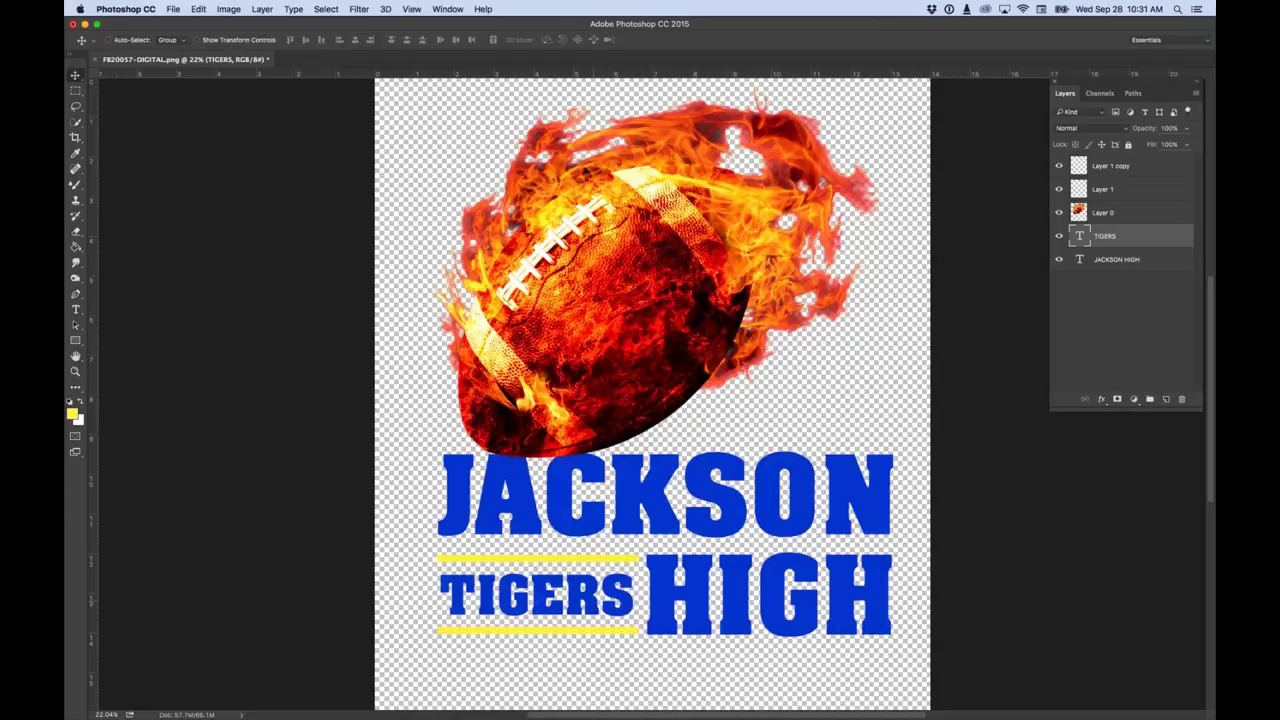
# Change the TIGERS text's font to ITC Franklin Gothic Heavy.
pyautogui.doubleClick(1081, 237)
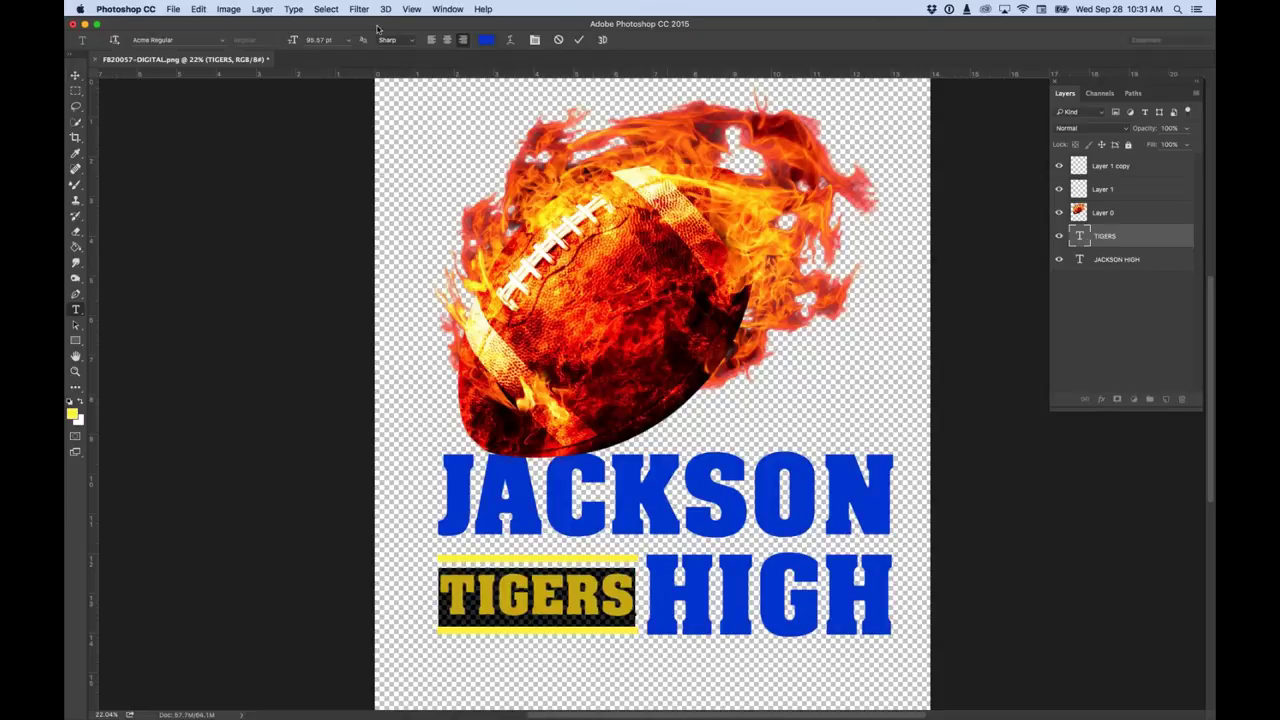
pyautogui.click(222, 41)
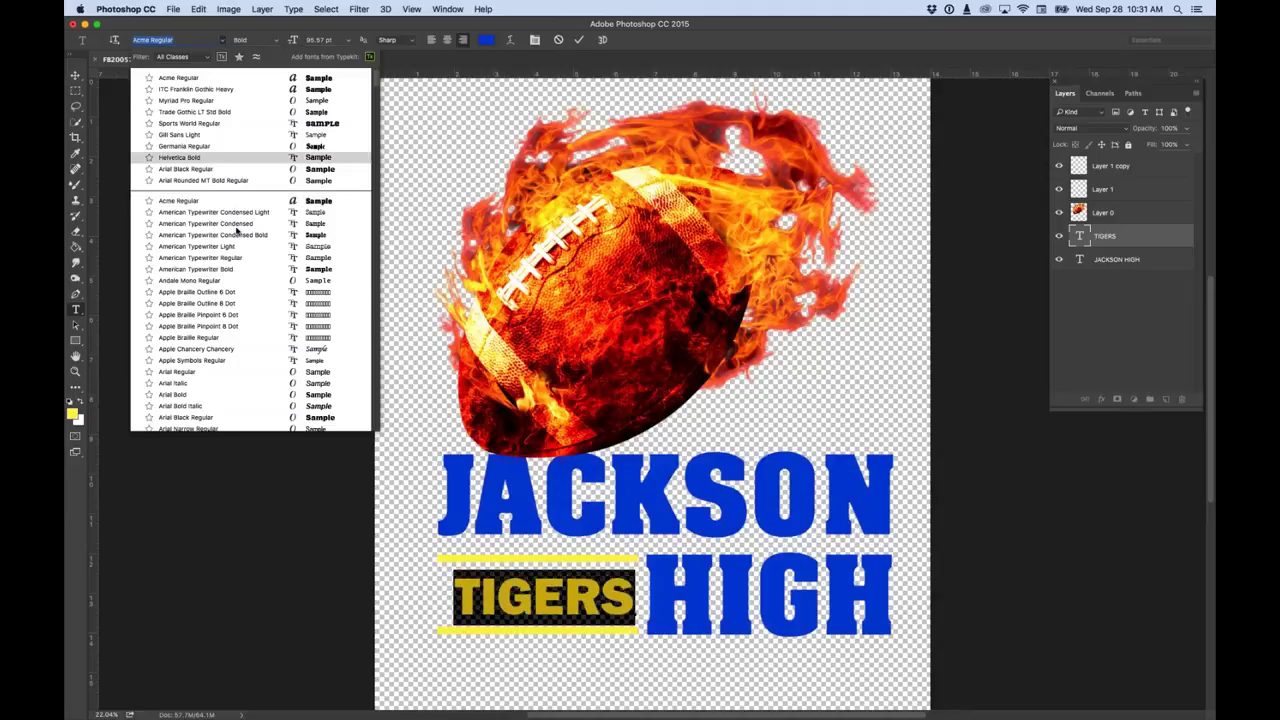
pyautogui.click(195, 89)
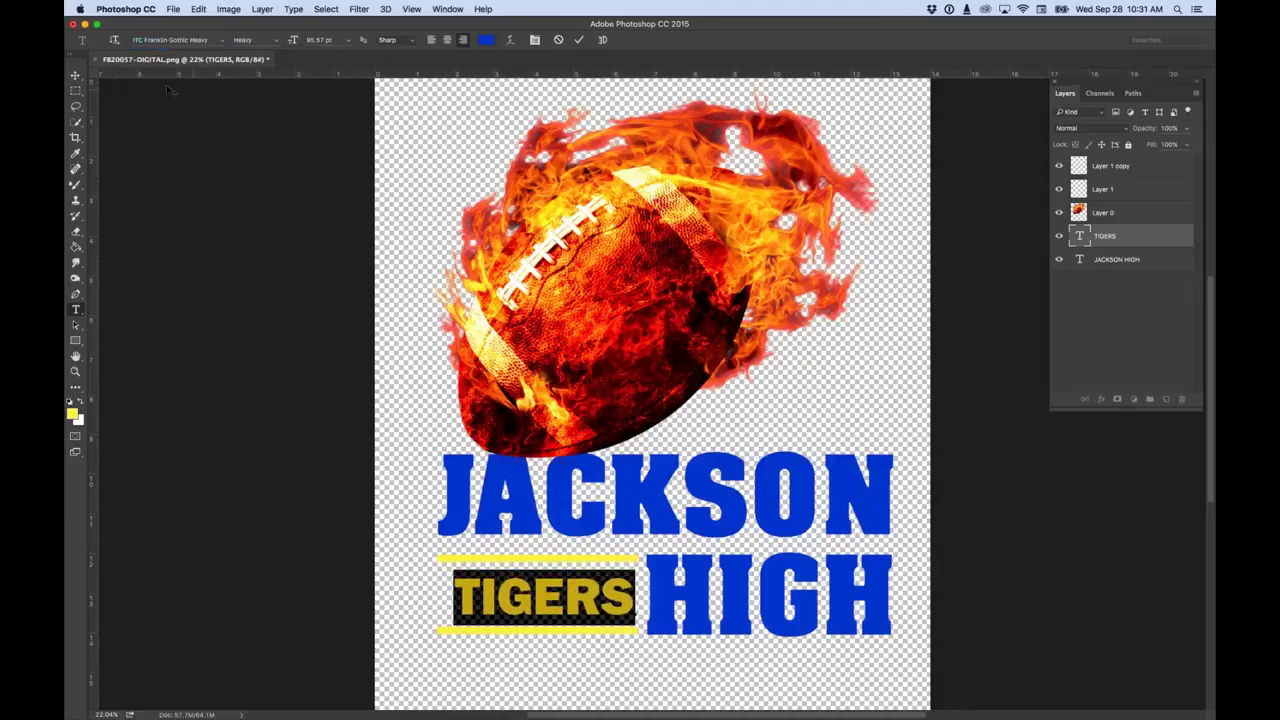
pyautogui.click(75, 75)
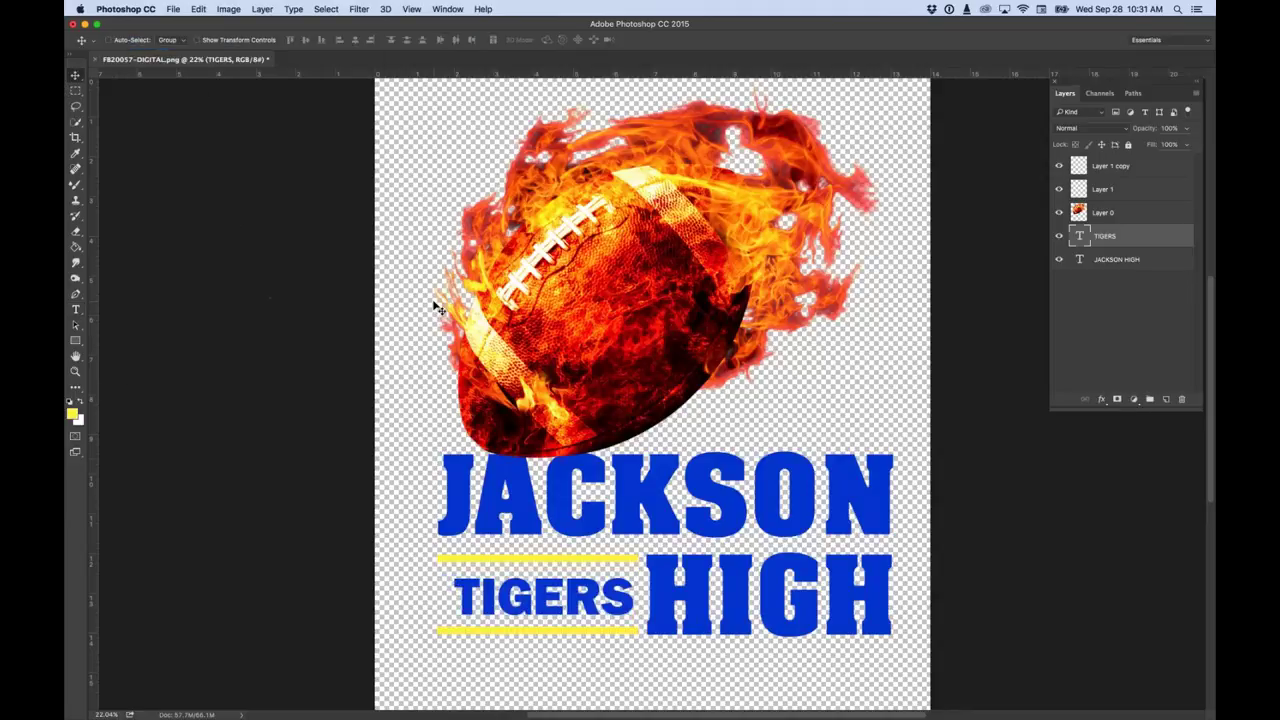
# Move the TIGERS text slightly left and nudge it up between the two yellow bars.
pyautogui.moveTo(588, 592); pyautogui.dragTo(595, 592)
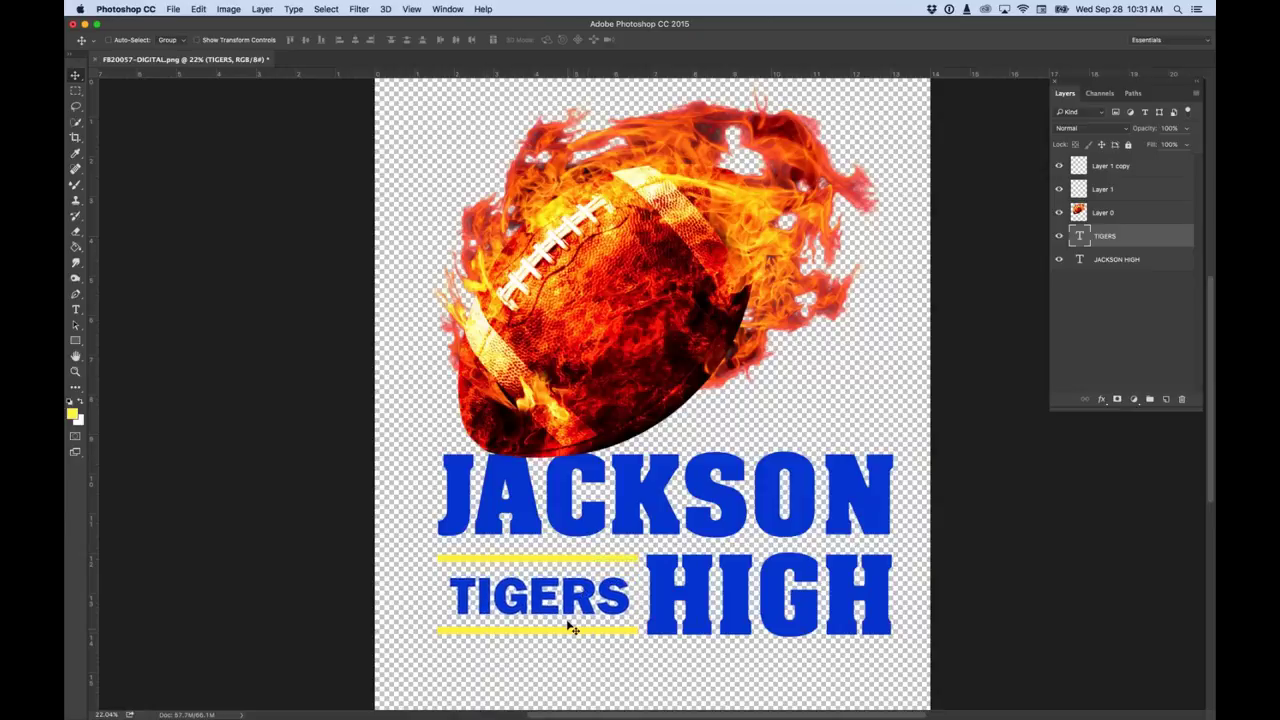
pyautogui.hotkey('shift', 'Up')
pyautogui.hotkey('shift', 'Up')
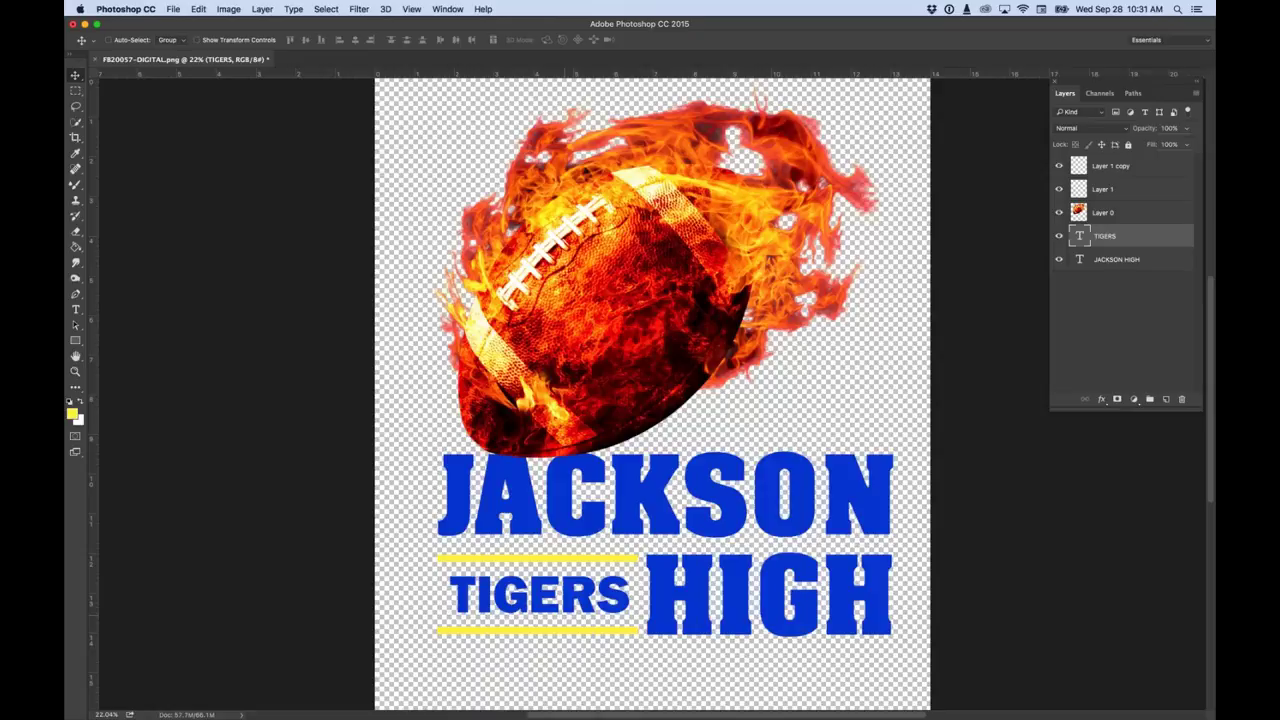
pyautogui.hotkey('shift', 'Up')
pyautogui.hotkey('shift', 'Up')
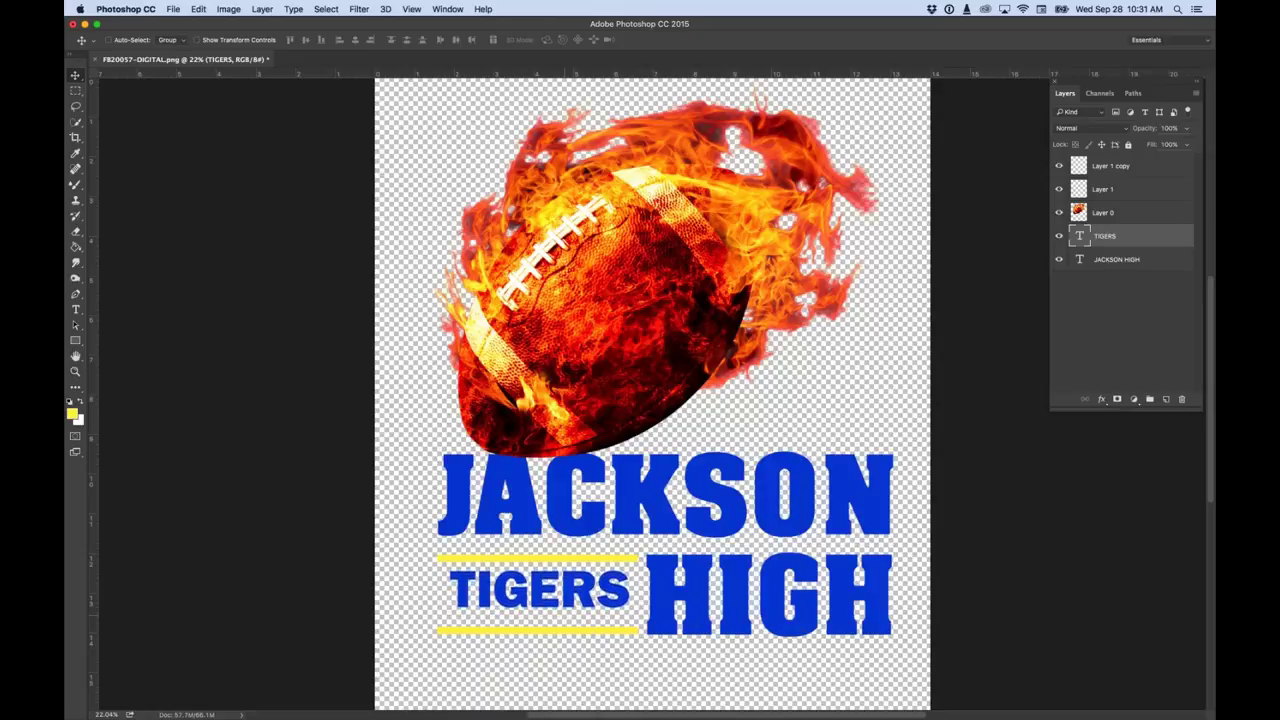
# Stretch the TIGERS text downward with Free Transform to about 114% of its height, keeping its width.
pyautogui.press('super+t')
pyautogui.moveTo(539, 622); pyautogui.dragTo(545, 629)
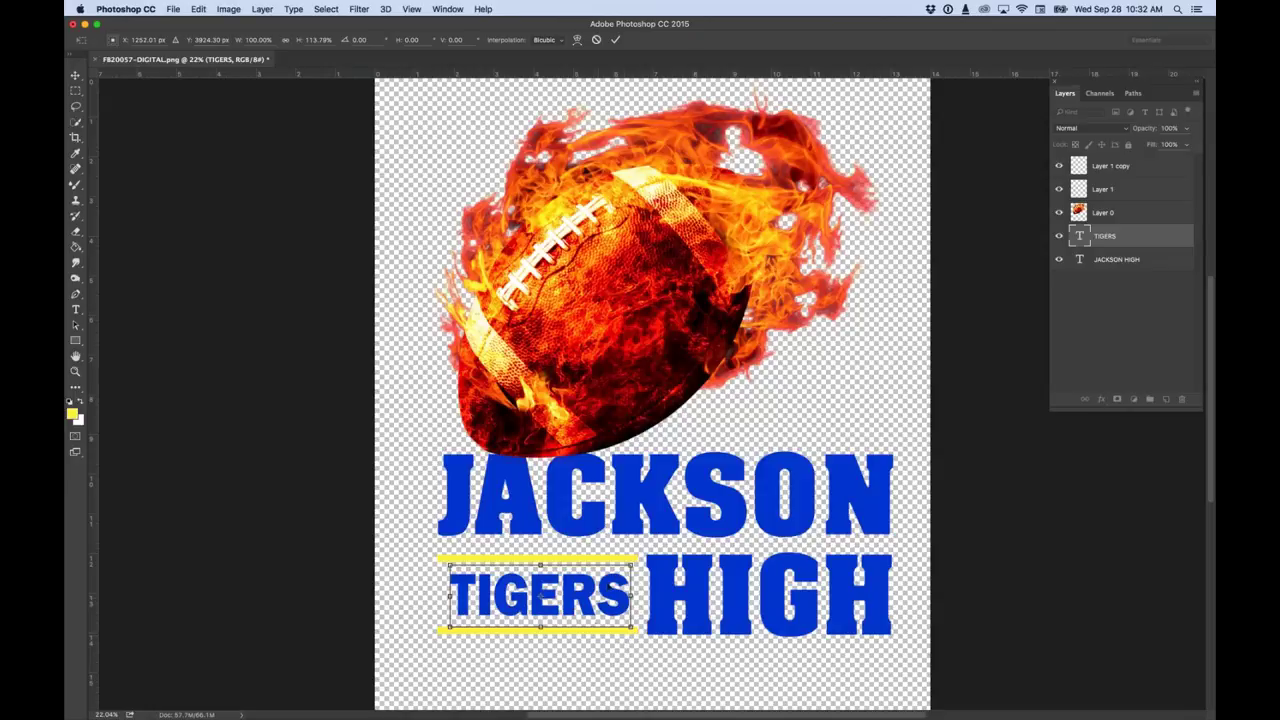
pyautogui.press('Return')
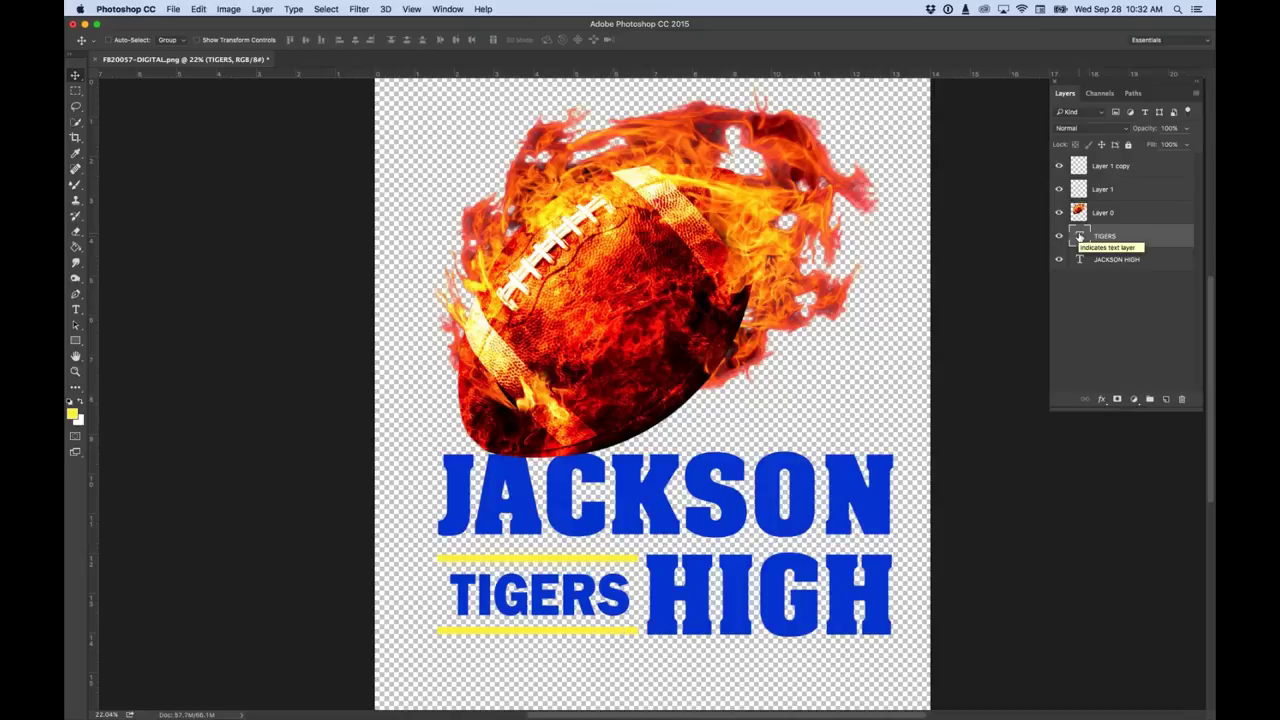
# Add a new empty layer above all other layers and reset the foreground and background colours to default black and white.
pyautogui.click(1099, 343)
pyautogui.click(1166, 400)
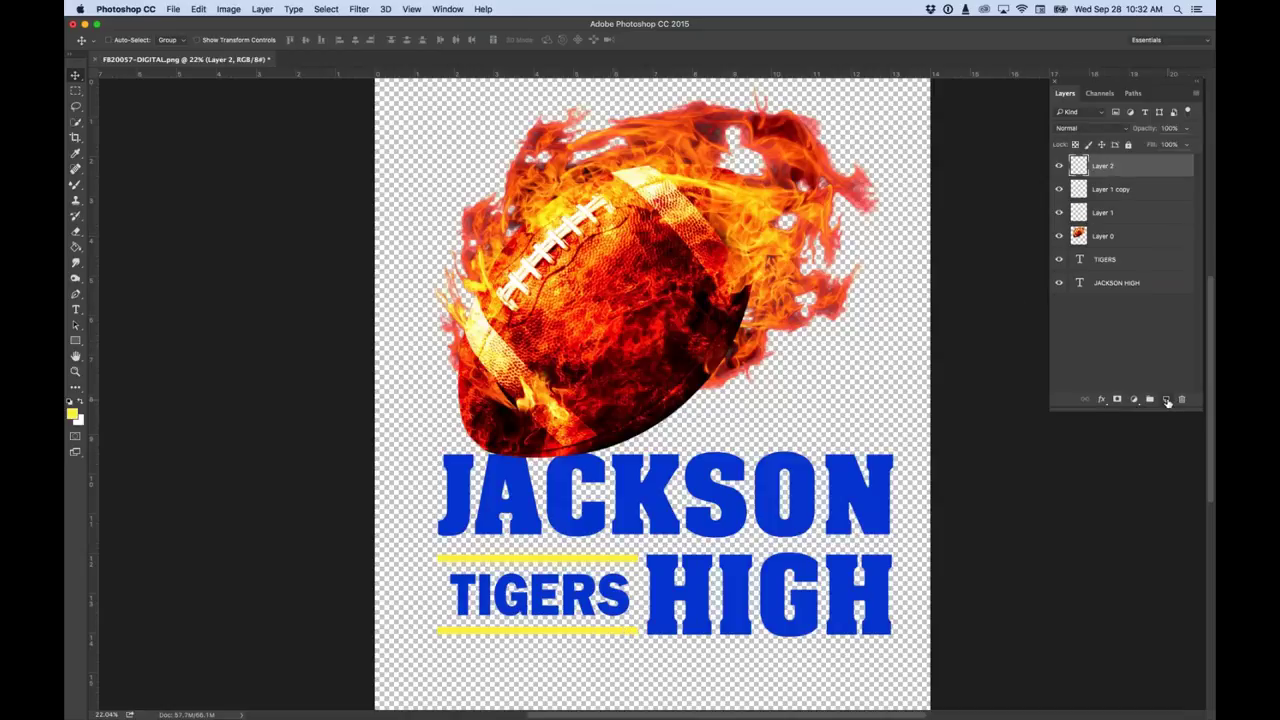
pyautogui.moveTo(1088, 166); pyautogui.dragTo(1072, 293)
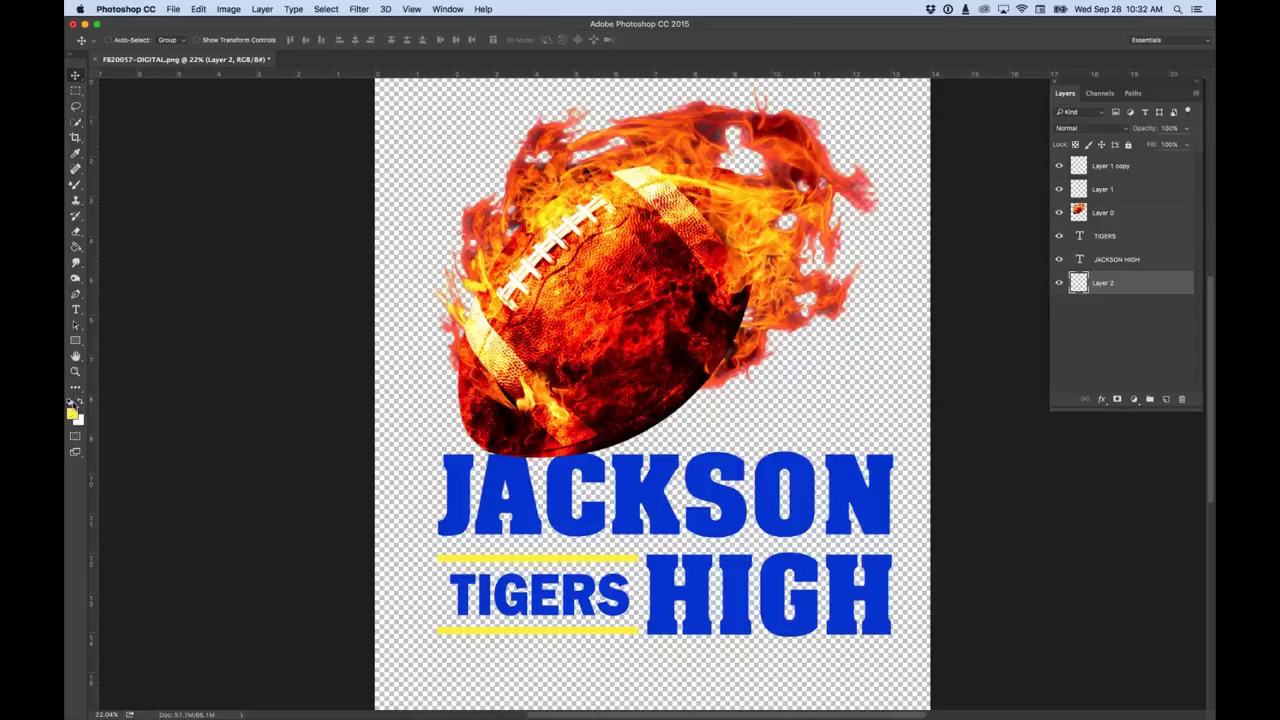
pyautogui.click(71, 402)
pyautogui.press('super+shift+bracketright')
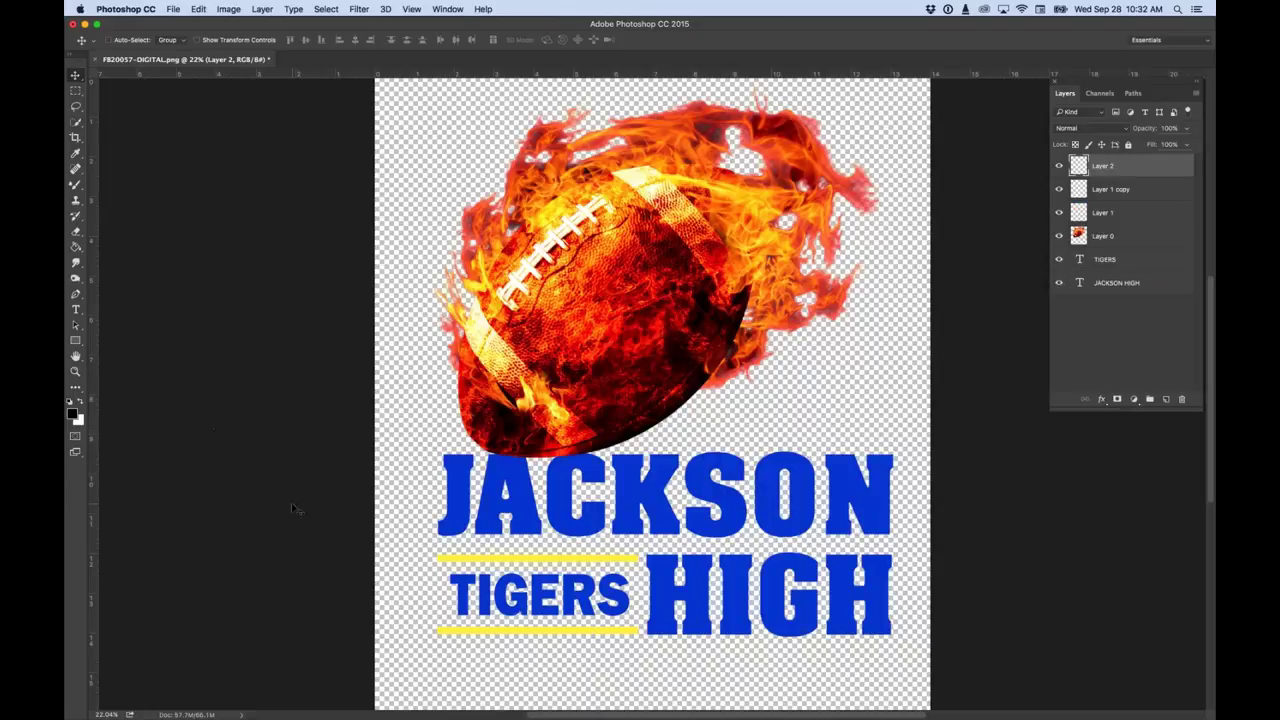
# Swap the foreground and background colours back and forth, ending with black as the foreground, and dismiss the calendar notification.
pyautogui.click(80, 403)
pyautogui.click(80, 402)
pyautogui.click(80, 402)
pyautogui.click(80, 402)
pyautogui.click(80, 402)
pyautogui.click(80, 402)
pyautogui.press('x')
pyautogui.press('x')
pyautogui.press('x')
pyautogui.press('x')
pyautogui.press('x')
pyautogui.press('x')
pyautogui.press('x')
pyautogui.press('x')
pyautogui.press('x')
pyautogui.press('x')
pyautogui.press('x')
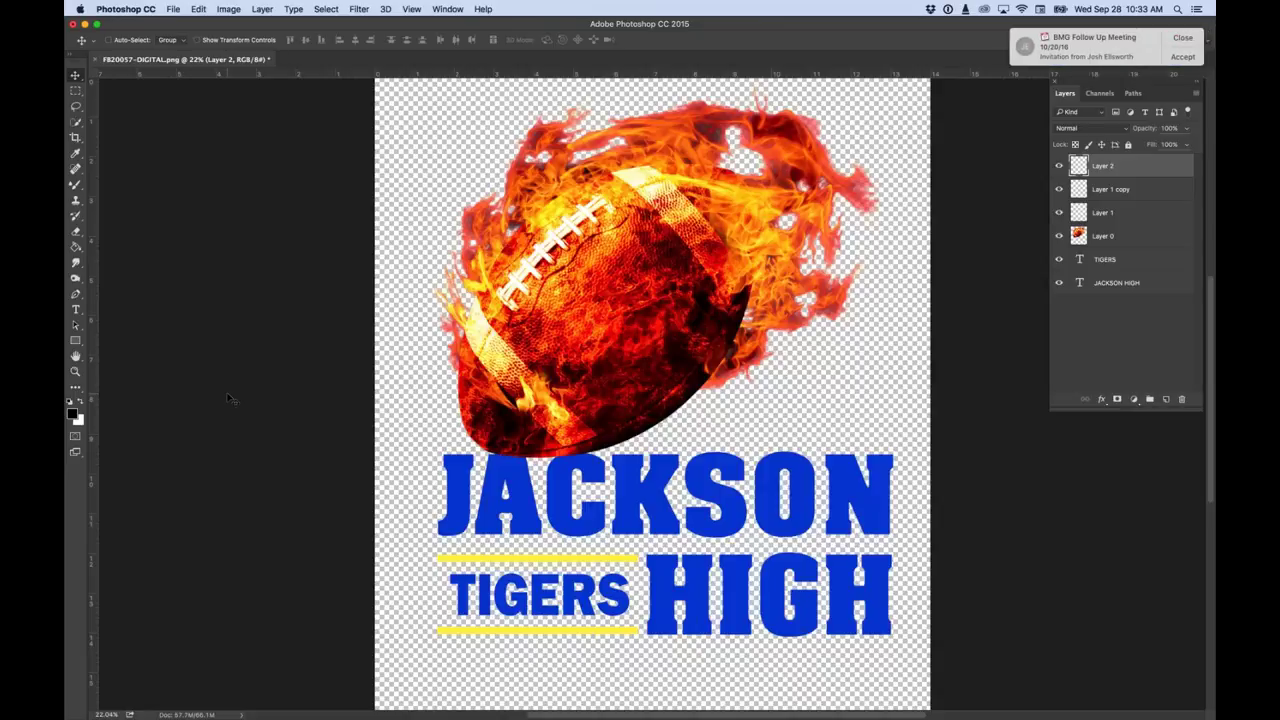
pyautogui.click(1182, 37)
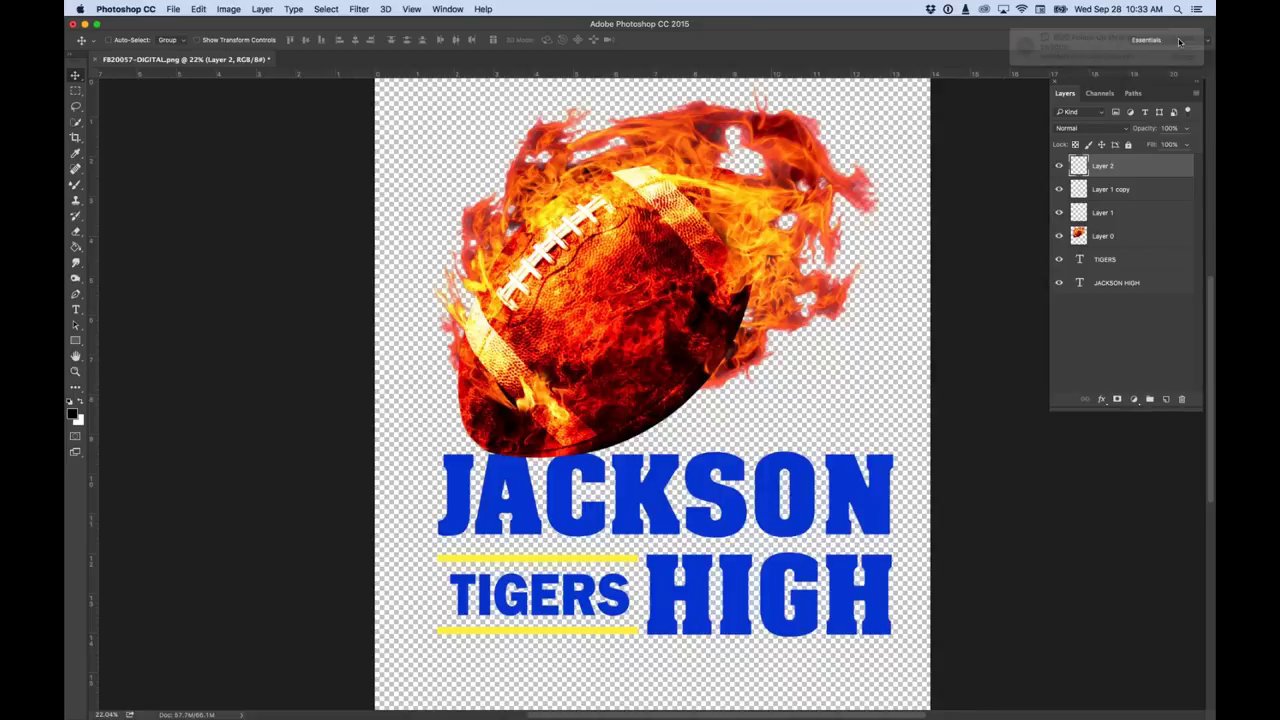
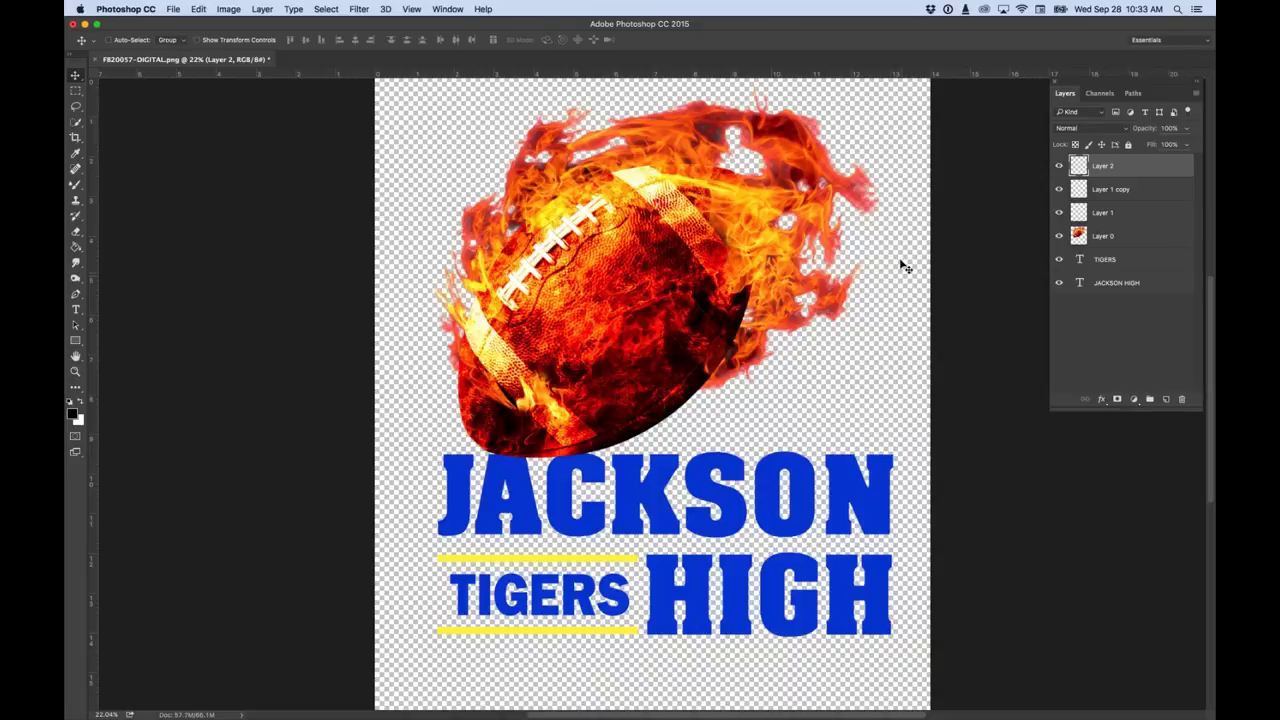
# Hide the flaming football layer and move it to the bottom of the layer stack, below both text layers.
pyautogui.click(1080, 282)
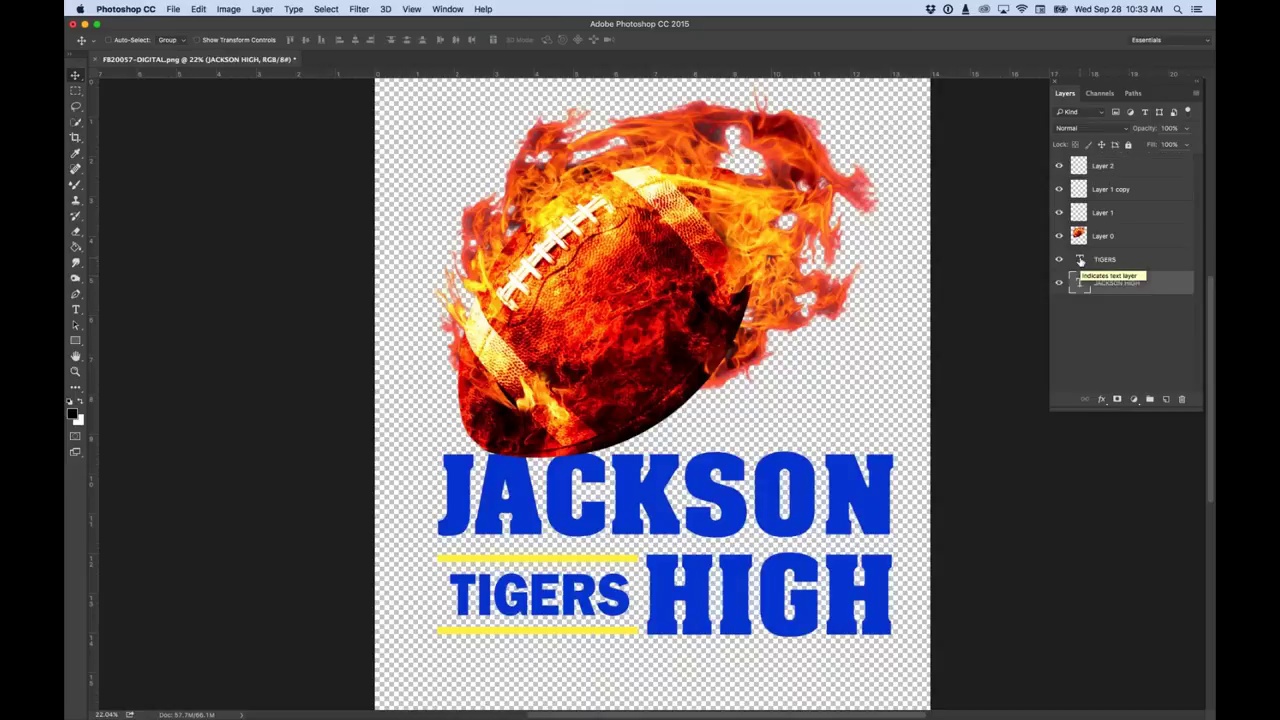
pyautogui.keyDown('shift'); pyautogui.click(1080, 260); pyautogui.keyUp('shift')
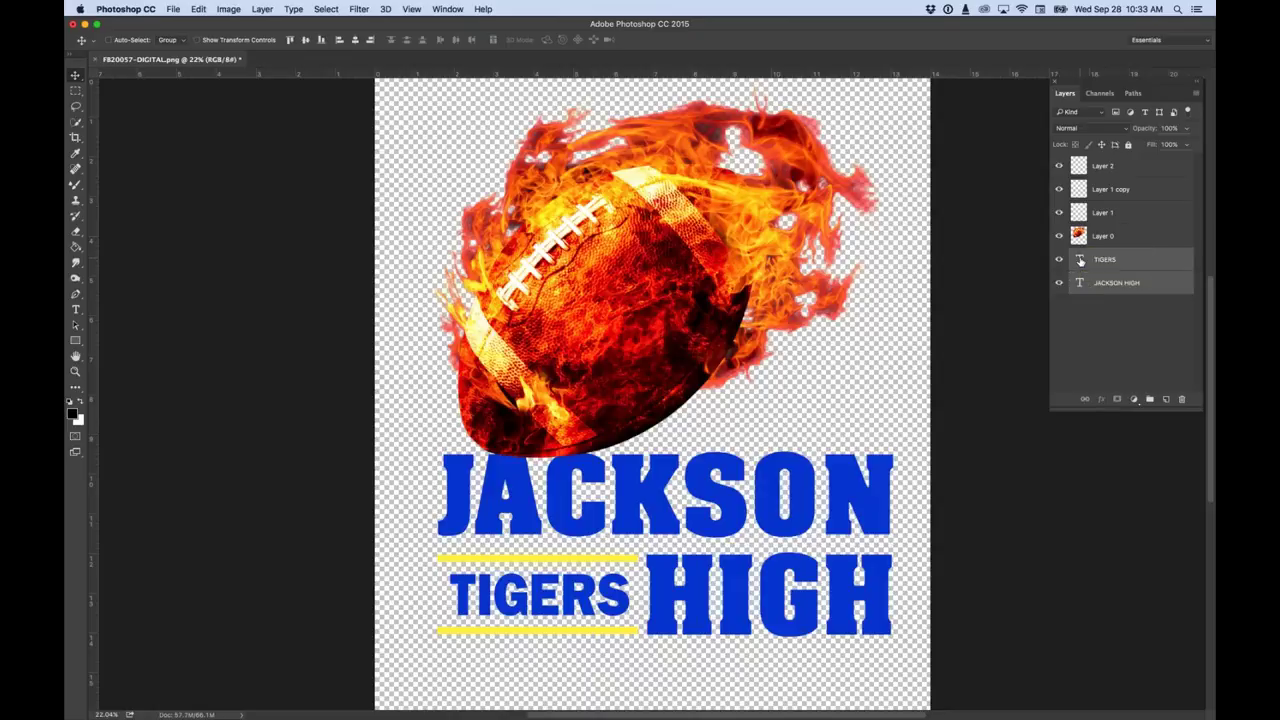
pyautogui.click(1059, 236)
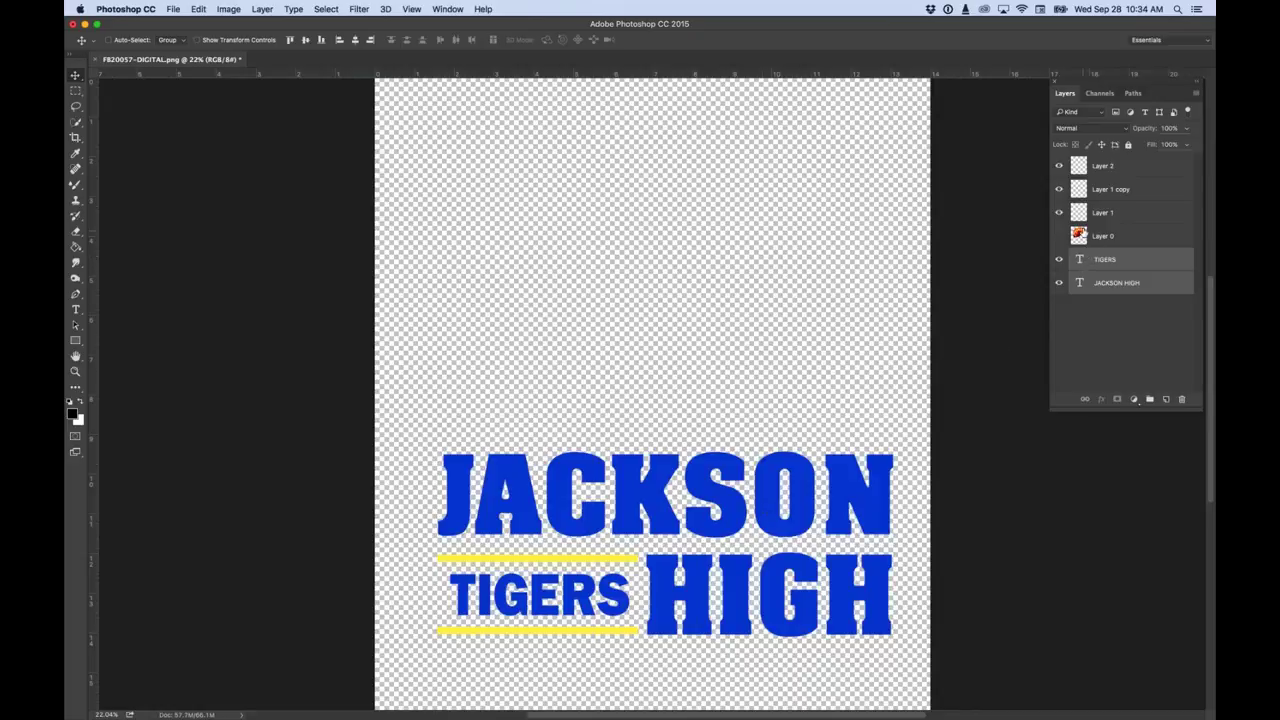
pyautogui.keyDown('shift'); pyautogui.click(1079, 213); pyautogui.keyUp('shift')
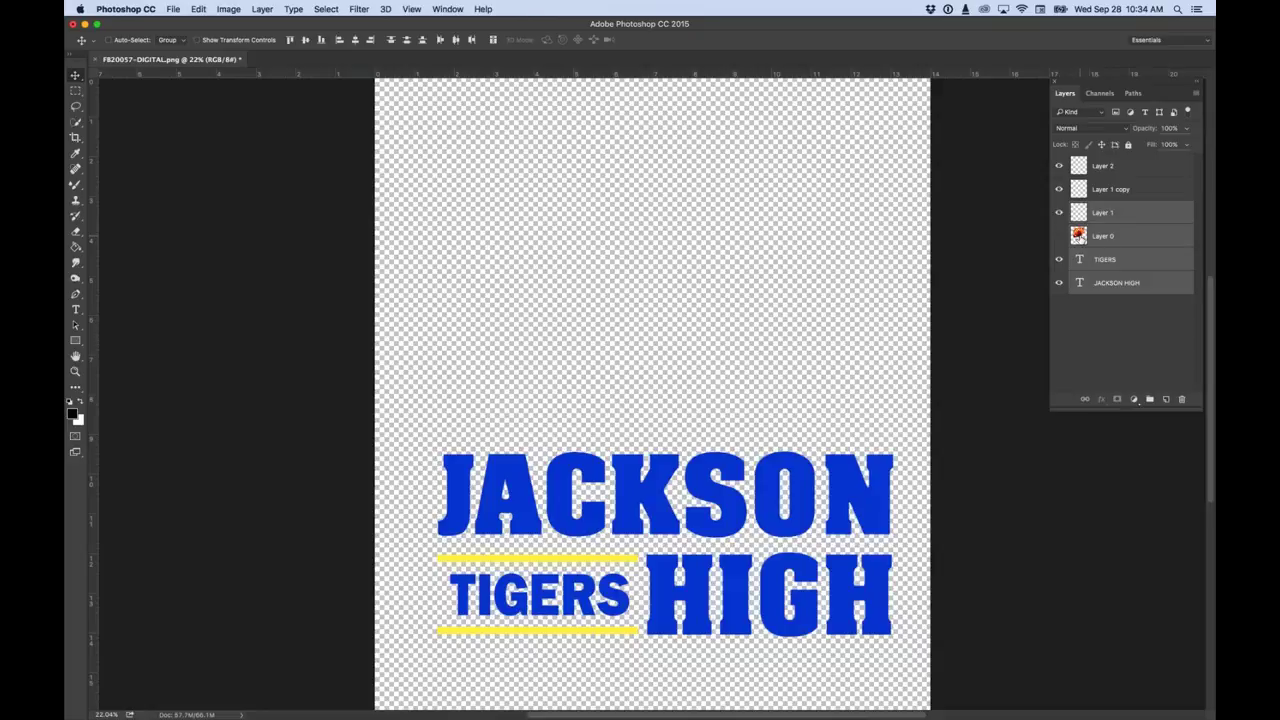
pyautogui.keyDown('super'); pyautogui.click(1079, 213); pyautogui.keyUp('super')
pyautogui.click(1080, 214)
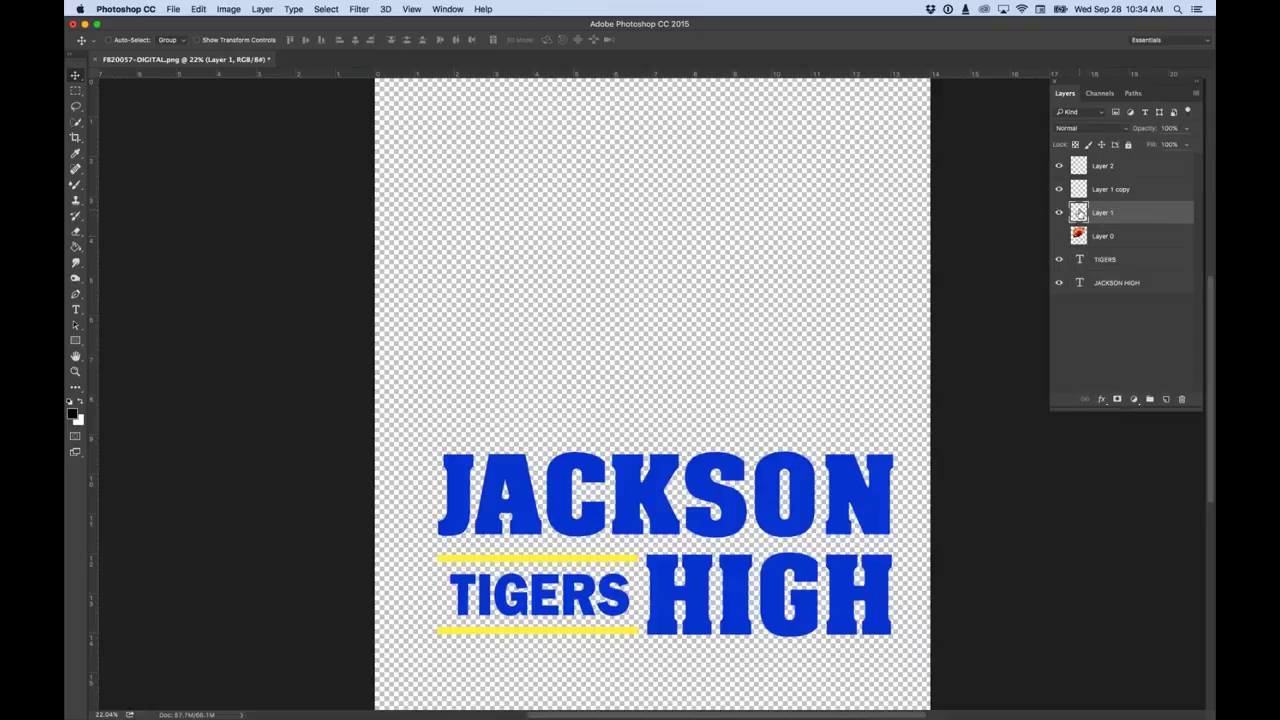
pyautogui.moveTo(1078, 236); pyautogui.dragTo(1079, 296)
# Switch the two yellow bar layers off and on to identify what each one contains.
pyautogui.click(1079, 259)
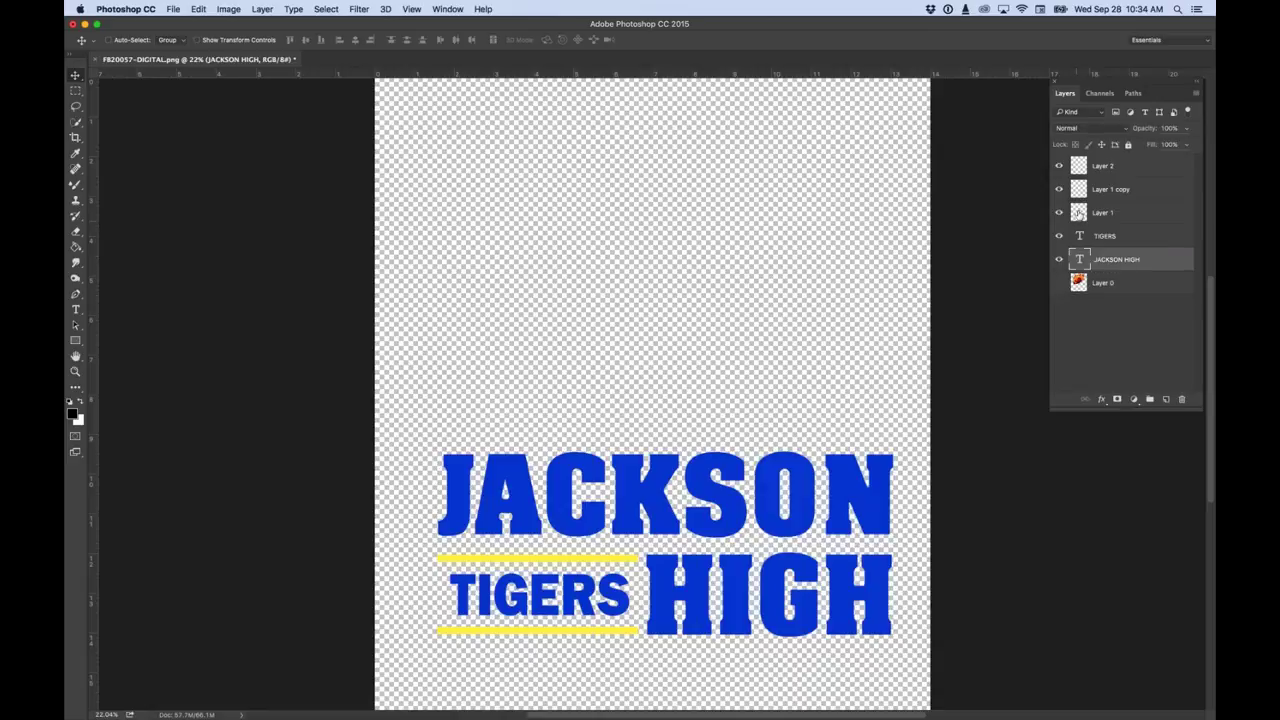
pyautogui.keyDown('shift'); pyautogui.click(1084, 166); pyautogui.keyUp('shift')
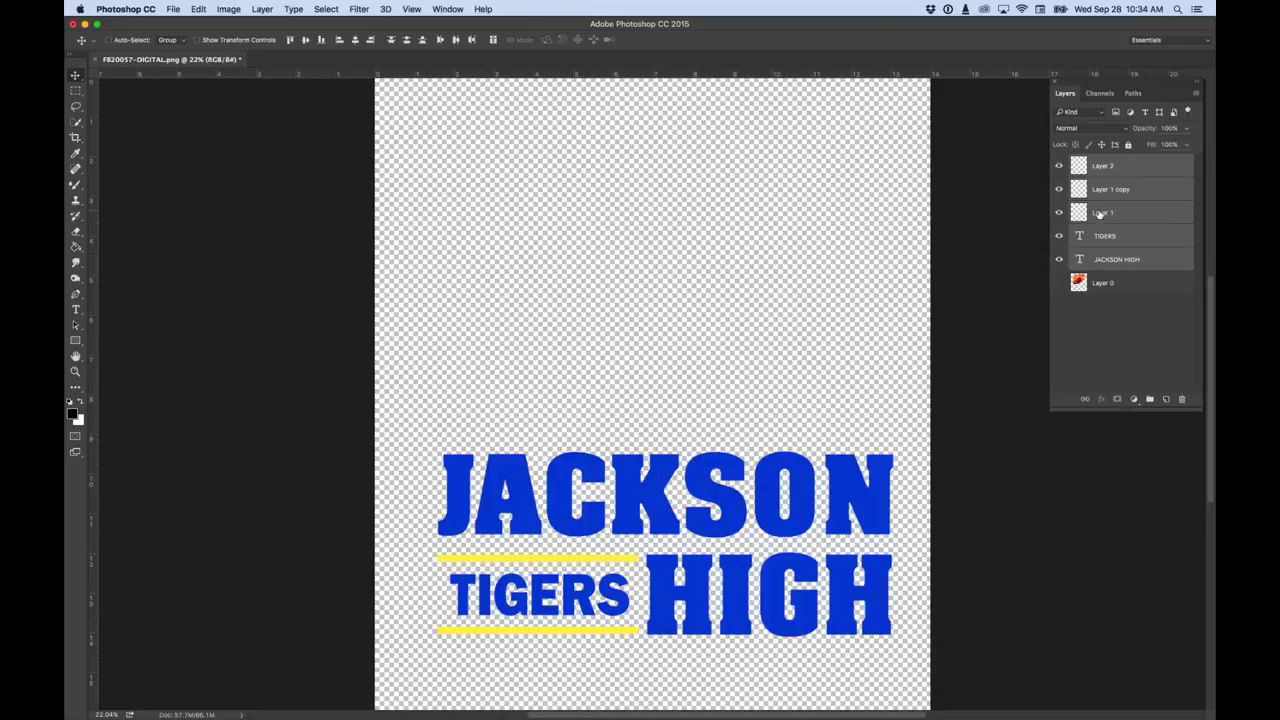
pyautogui.click(1060, 213)
pyautogui.click(1060, 213)
pyautogui.click(1060, 190)
pyautogui.click(1060, 190)
# Fill the empty Layer 2 with black and move it to the bottom of the stack as a background.
pyautogui.click(1078, 166)
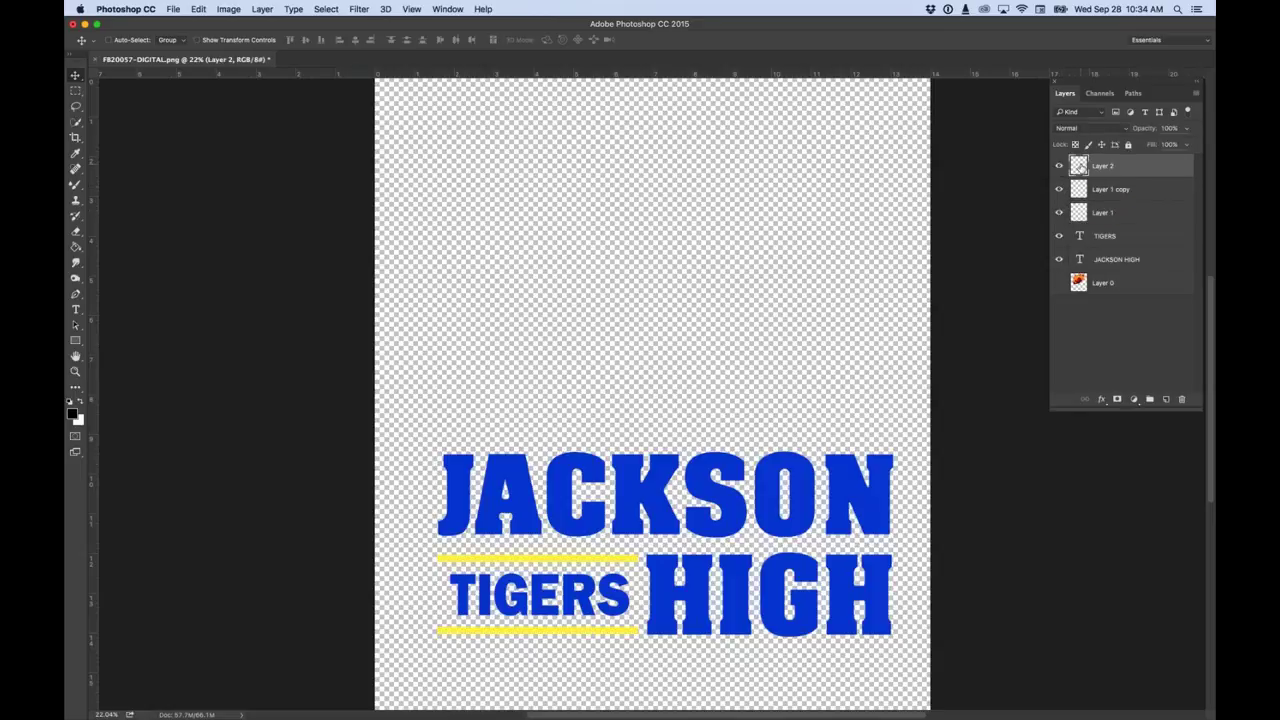
pyautogui.hotkey('alt', 'BackSpace')
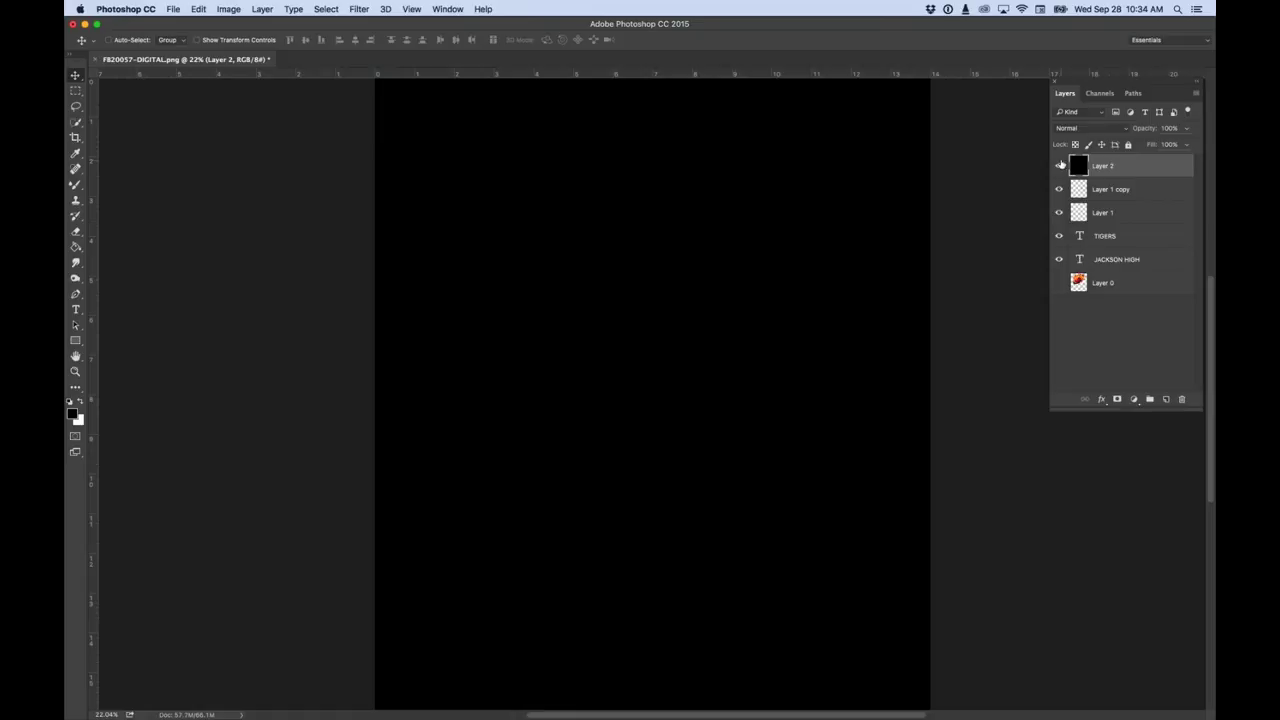
pyautogui.click(1060, 166)
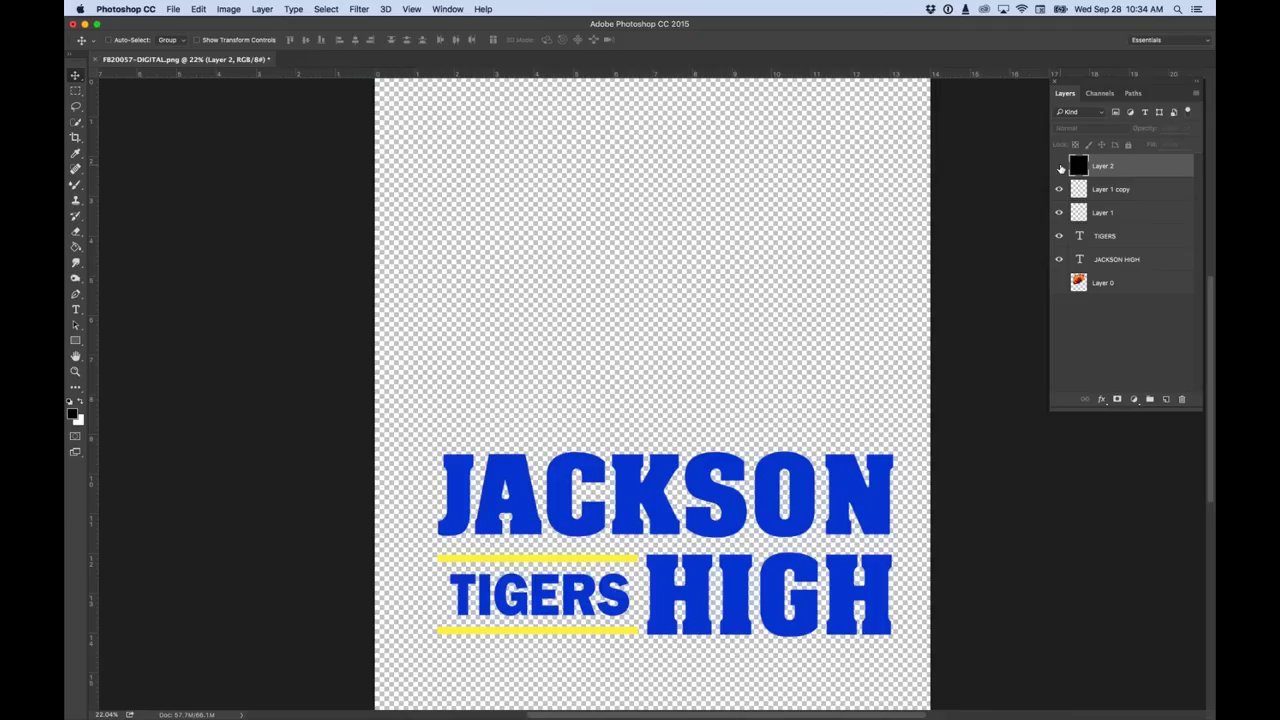
pyautogui.click(1060, 166)
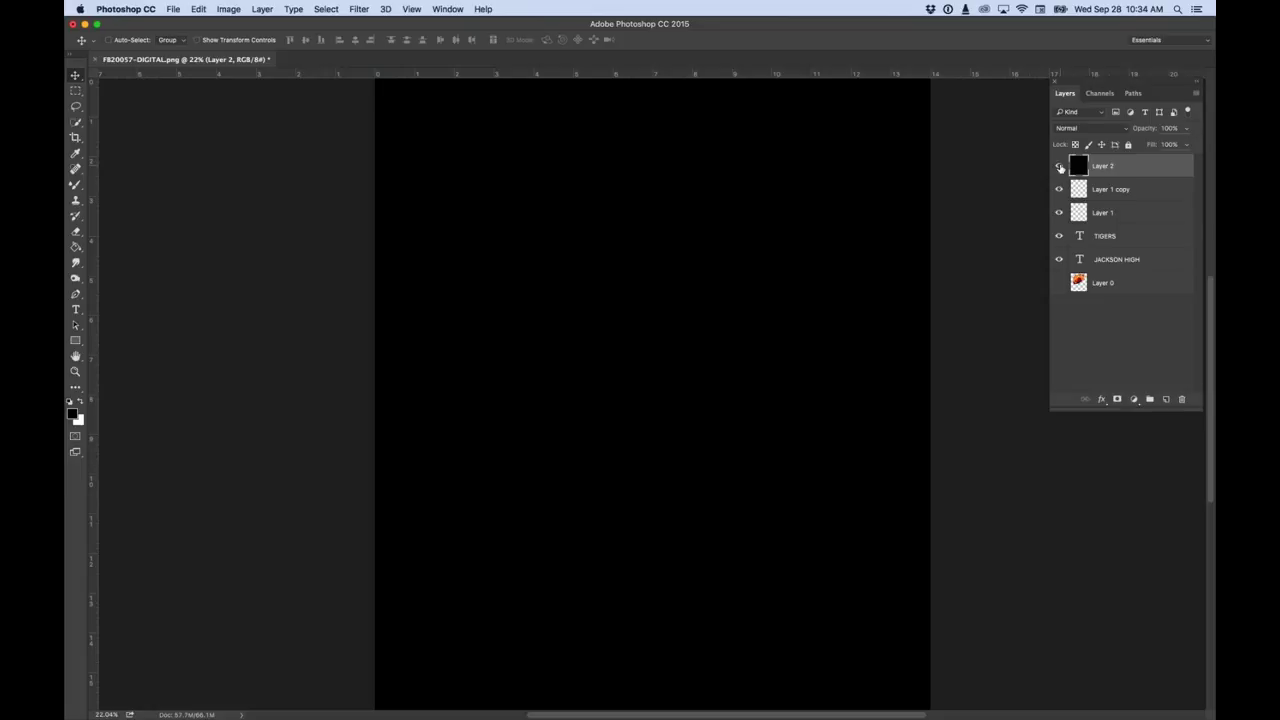
pyautogui.moveTo(1079, 167); pyautogui.dragTo(1081, 292)
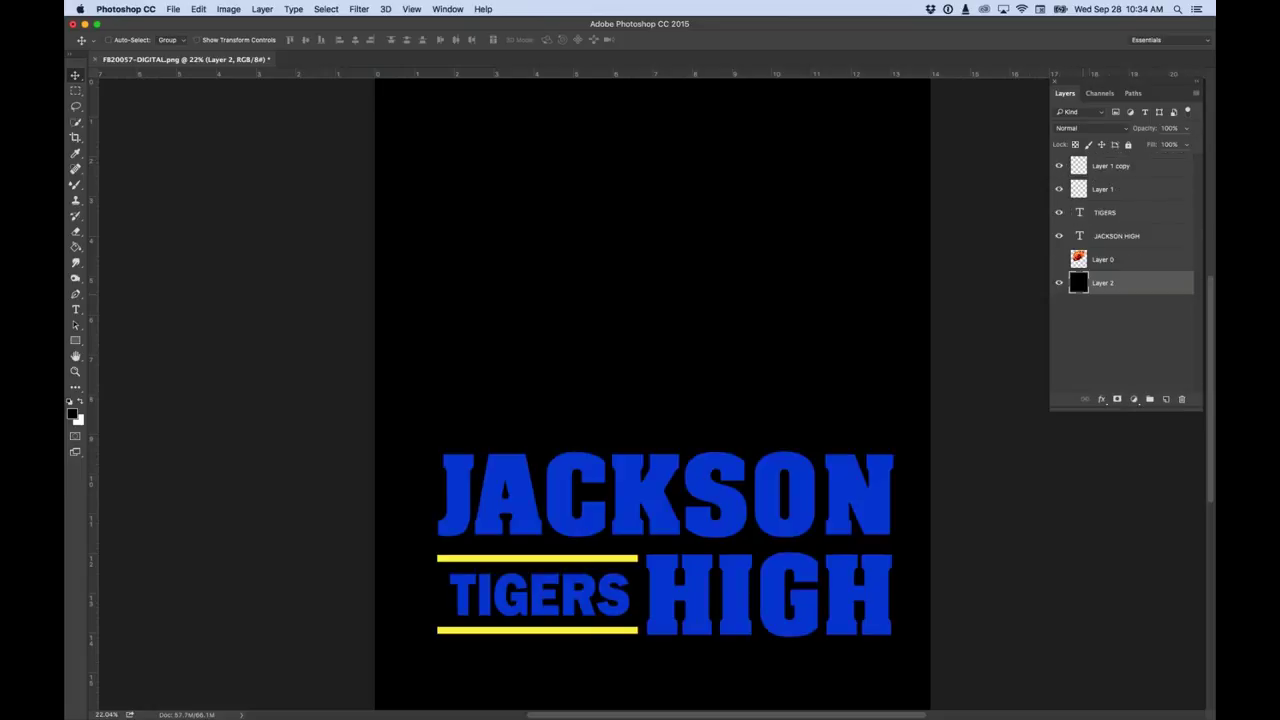
# Skew the text and yellow bars together vertically by about -9.7° so they rise to the right, and shift them slightly left and down.
pyautogui.click(1079, 239)
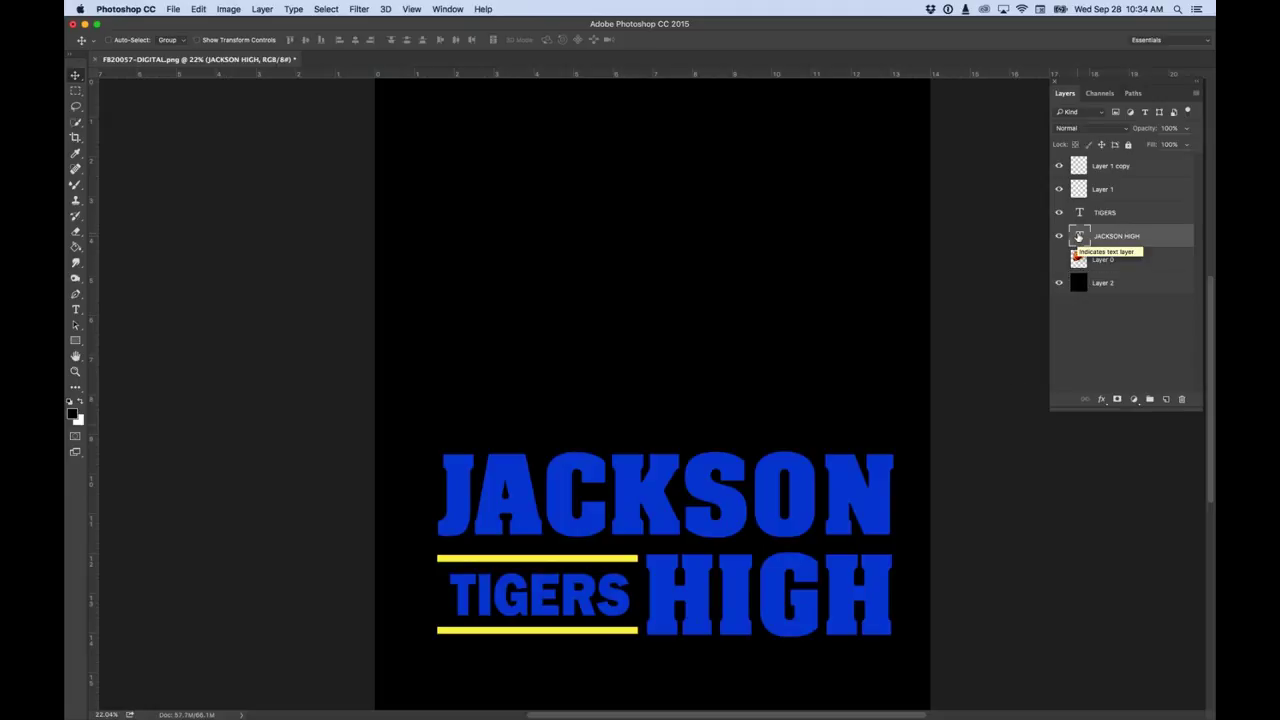
pyautogui.keyDown('shift'); pyautogui.click(1078, 170); pyautogui.keyUp('shift')
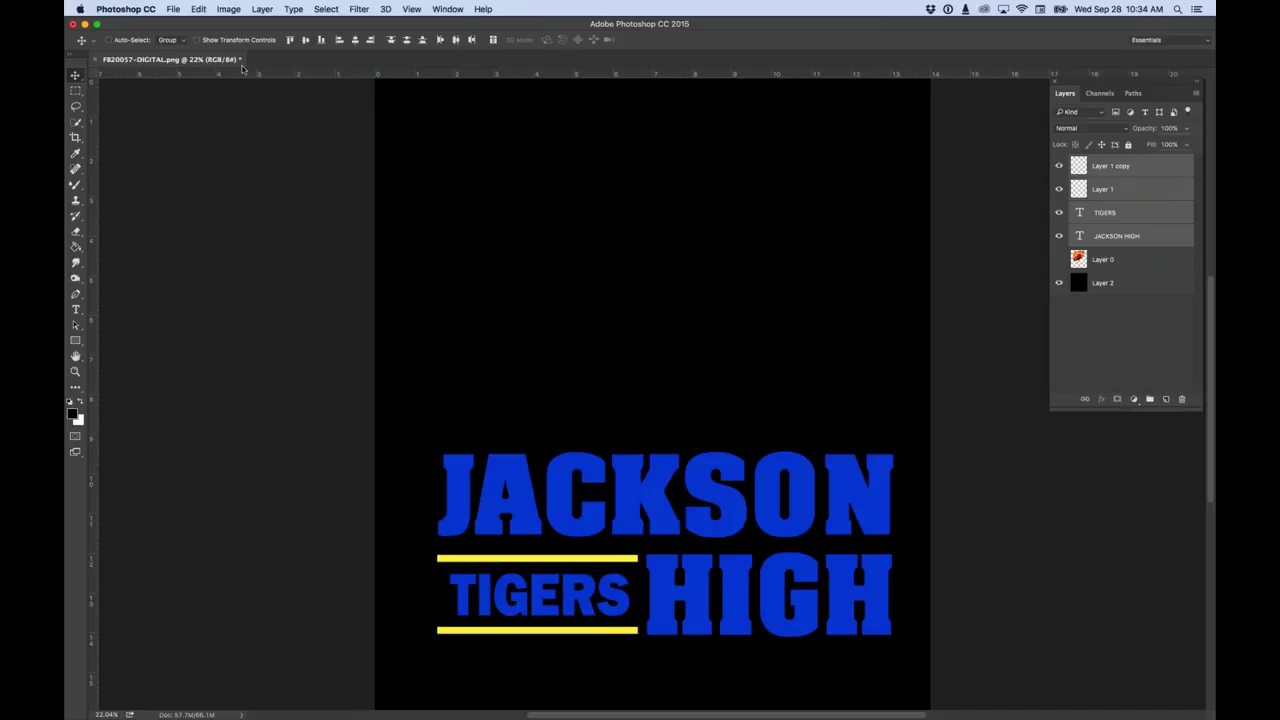
pyautogui.click(199, 9)
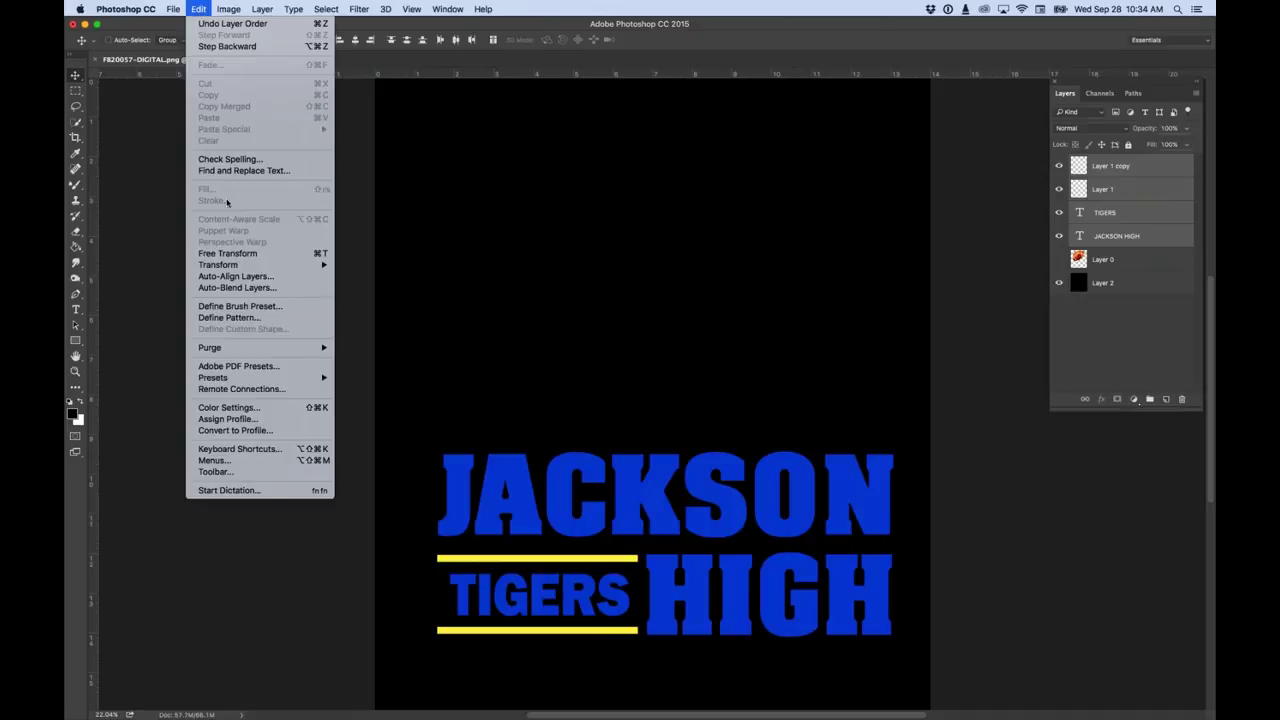
pyautogui.moveTo(230, 268)
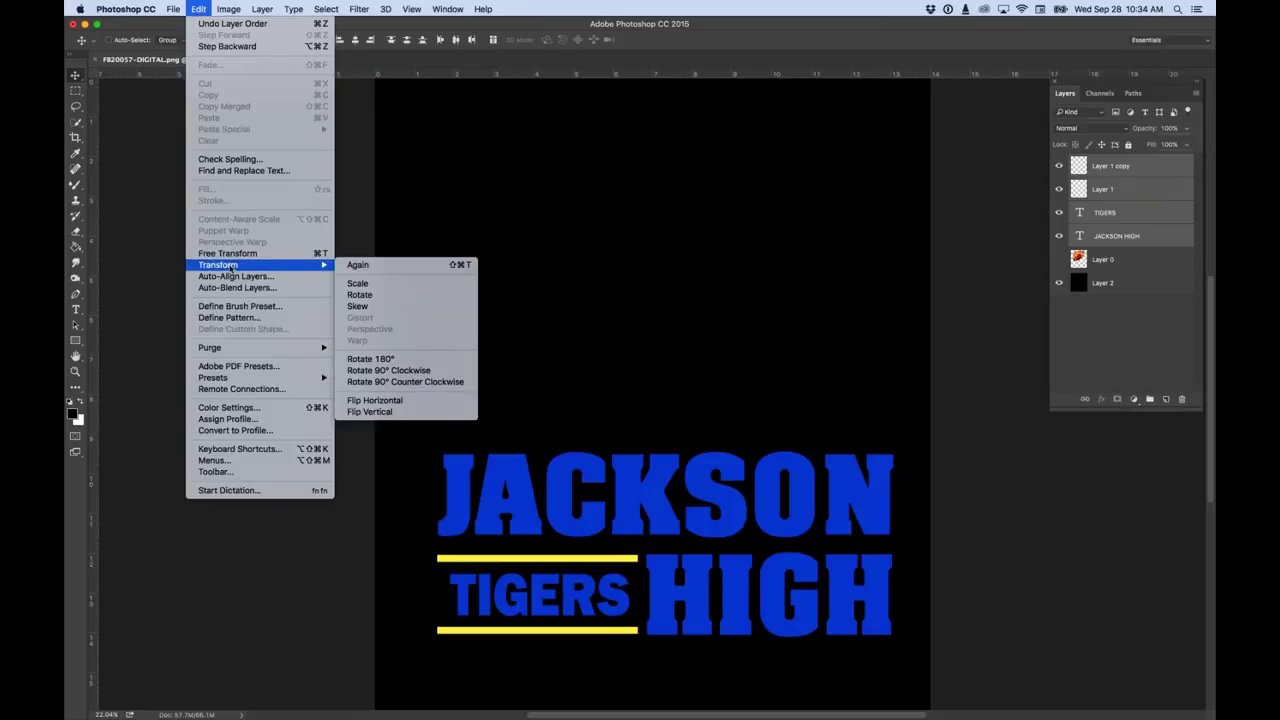
pyautogui.click(375, 309)
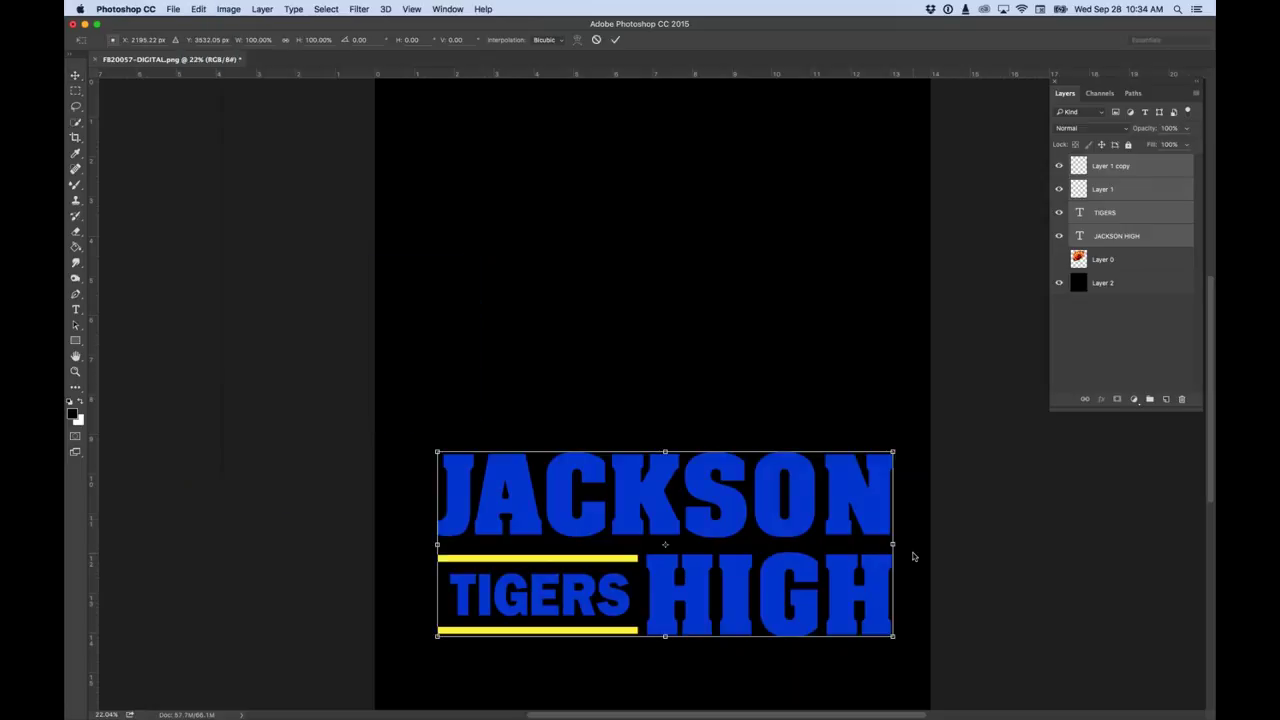
pyautogui.moveTo(898, 547); pyautogui.dragTo(898, 467)
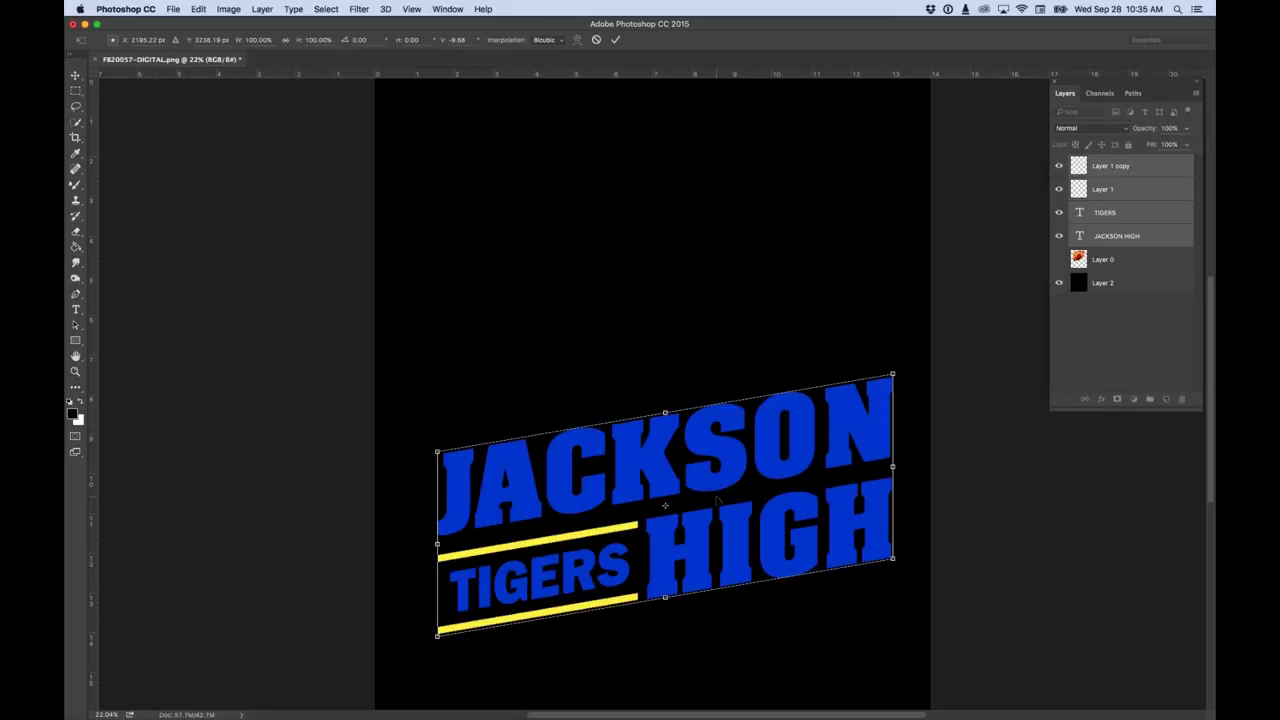
pyautogui.press('Return')
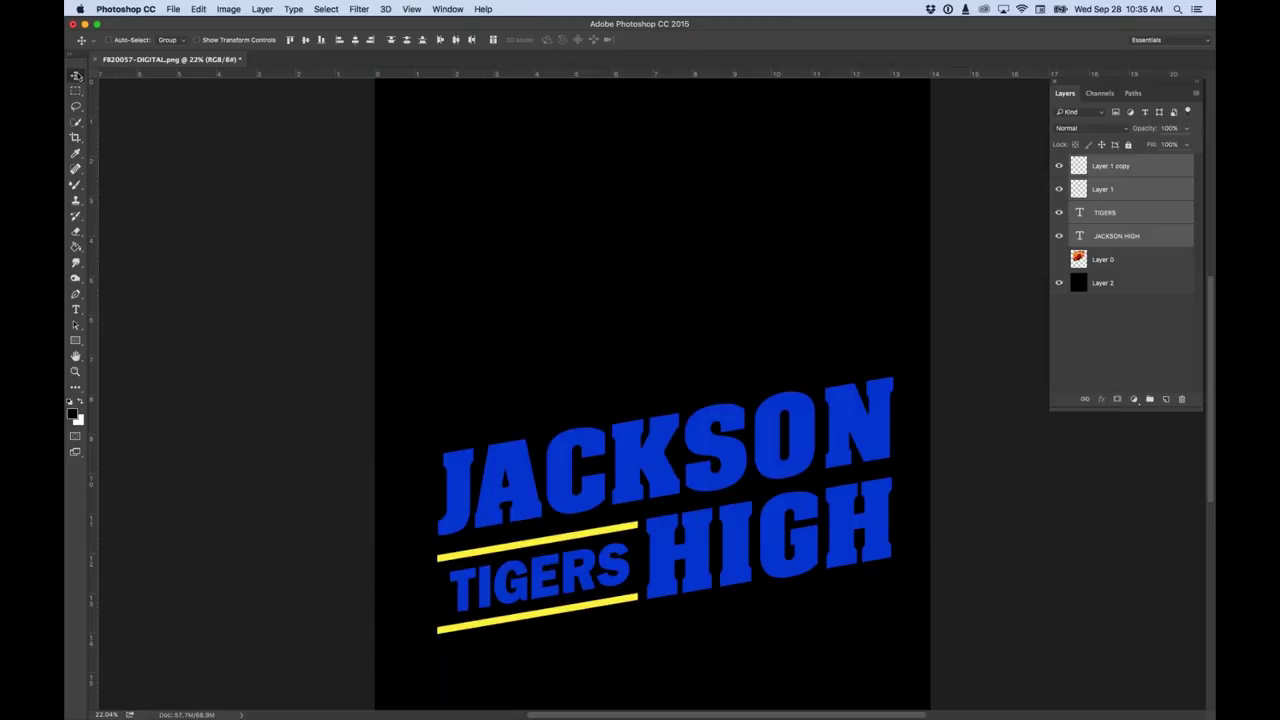
pyautogui.moveTo(784, 462)
pyautogui.mouseDown()
pyautogui.moveTo(748, 325)
pyautogui.moveTo(748, 240)
pyautogui.moveTo(734, 434)
pyautogui.moveTo(851, 397)
pyautogui.moveTo(811, 383)
pyautogui.moveTo(776, 440)
pyautogui.moveTo(776, 488)
pyautogui.moveTo(778, 455)
pyautogui.moveTo(774, 466)
pyautogui.mouseUp()
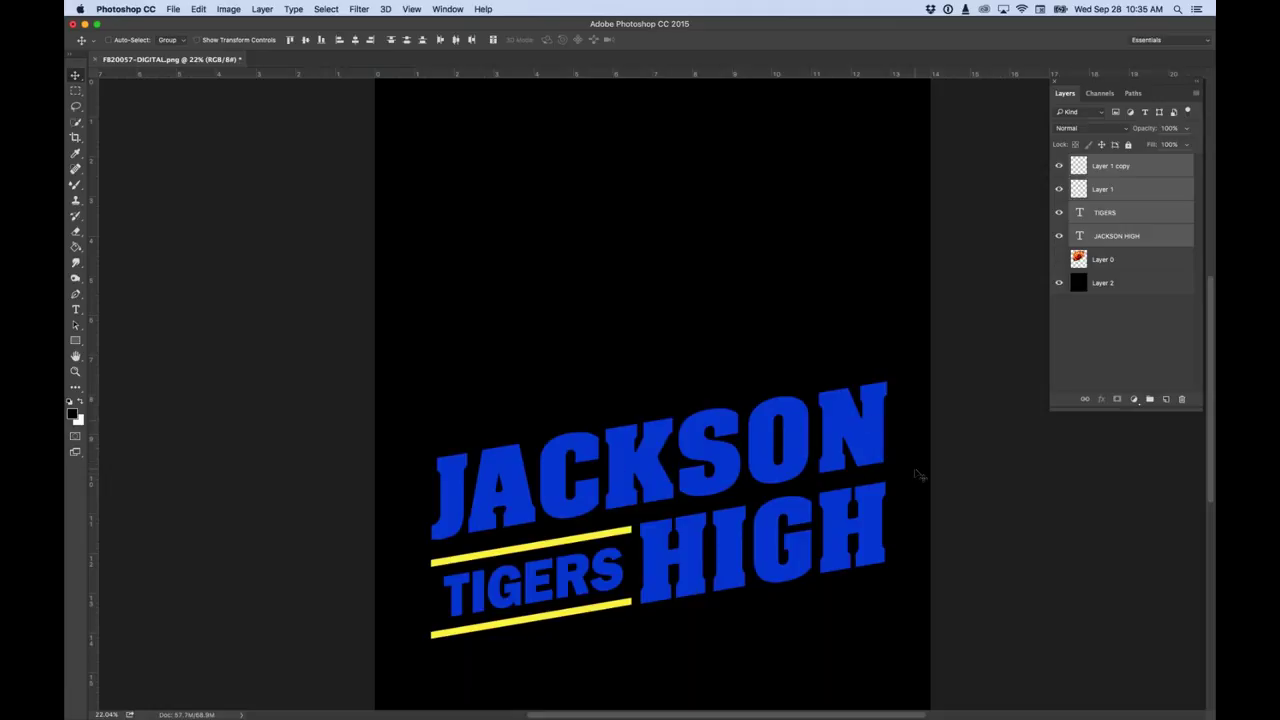
# Change the TIGERS text colour to white (#ffffff).
pyautogui.click(1117, 318)
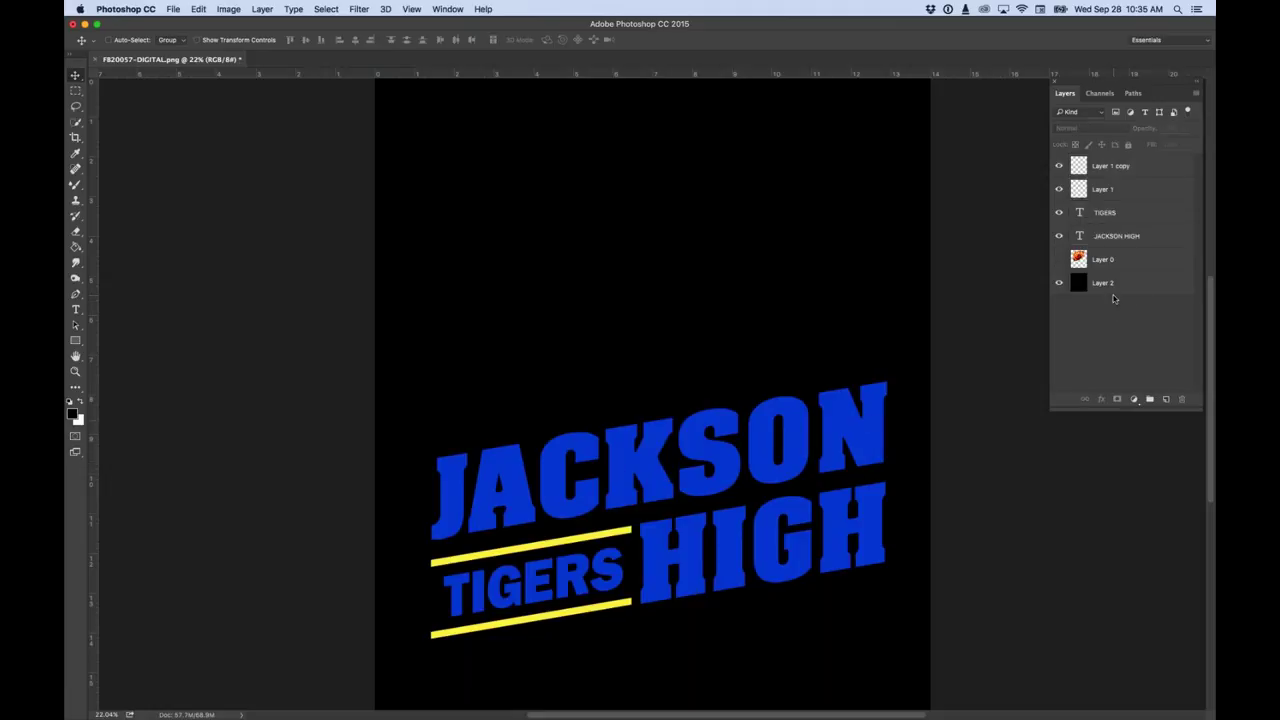
pyautogui.click(1079, 216)
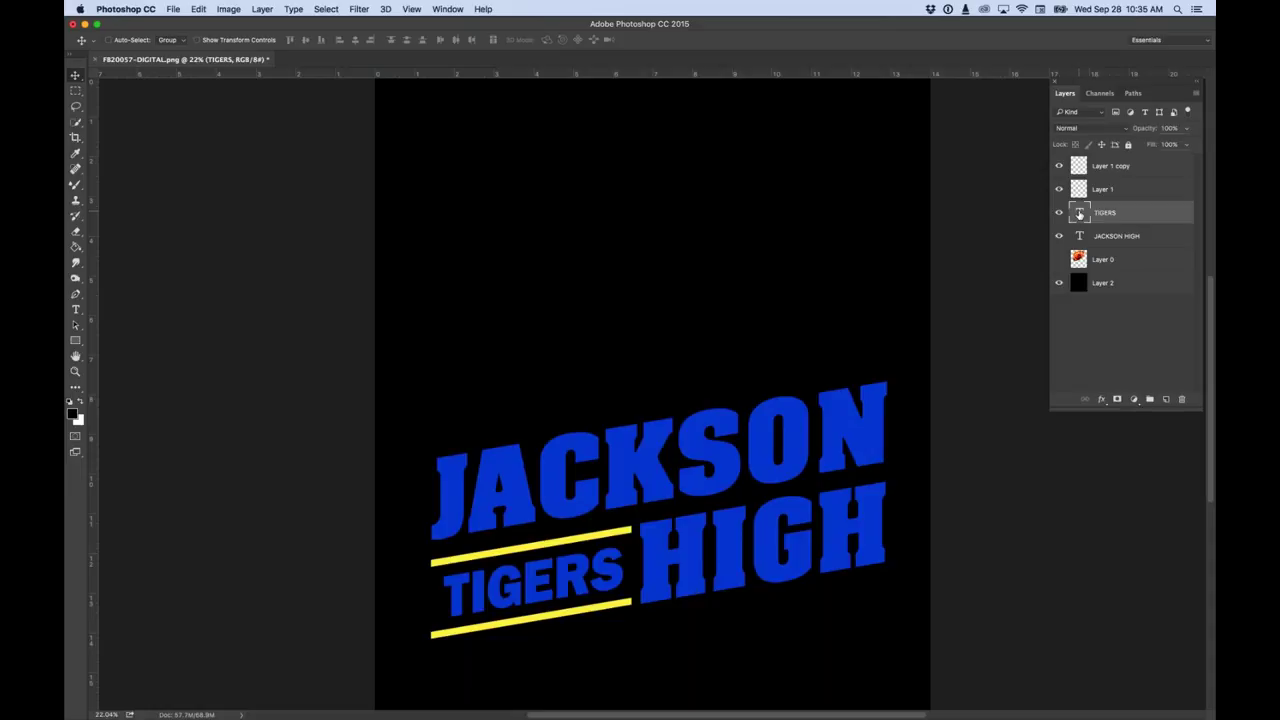
pyautogui.doubleClick(1079, 214)
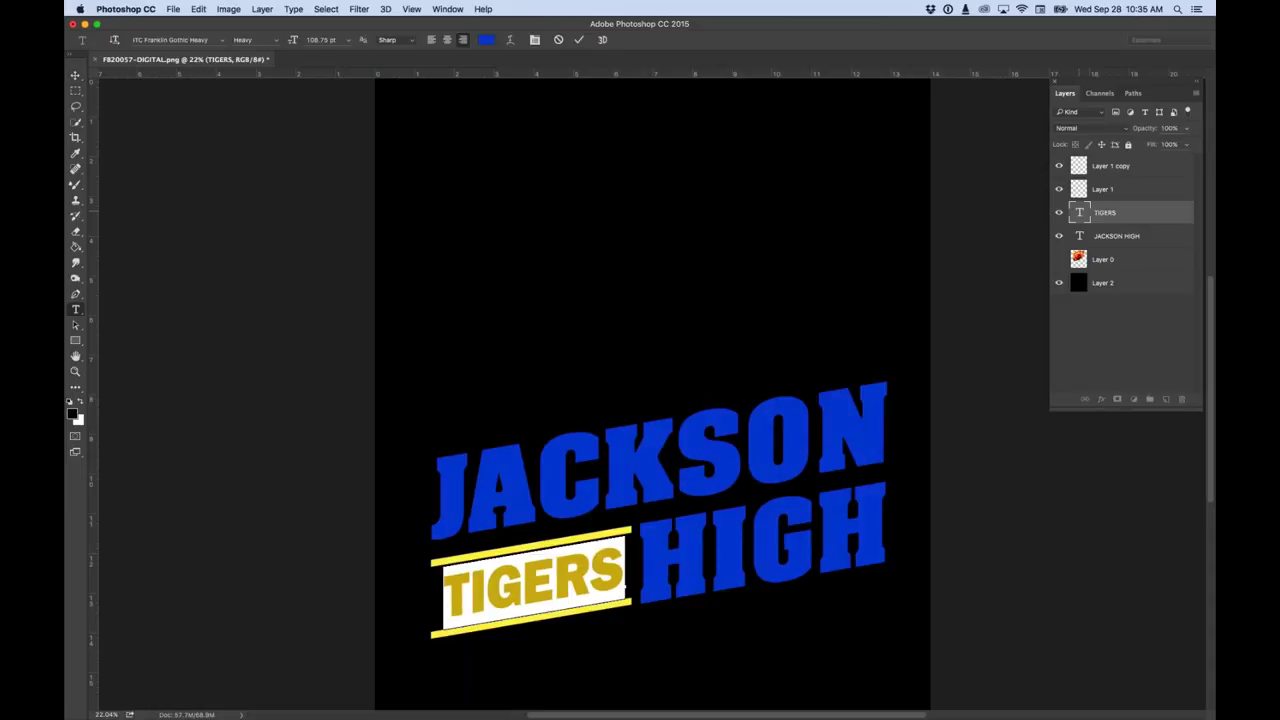
pyautogui.click(486, 40)
pyautogui.moveTo(210, 158); pyautogui.dragTo(158, 134)
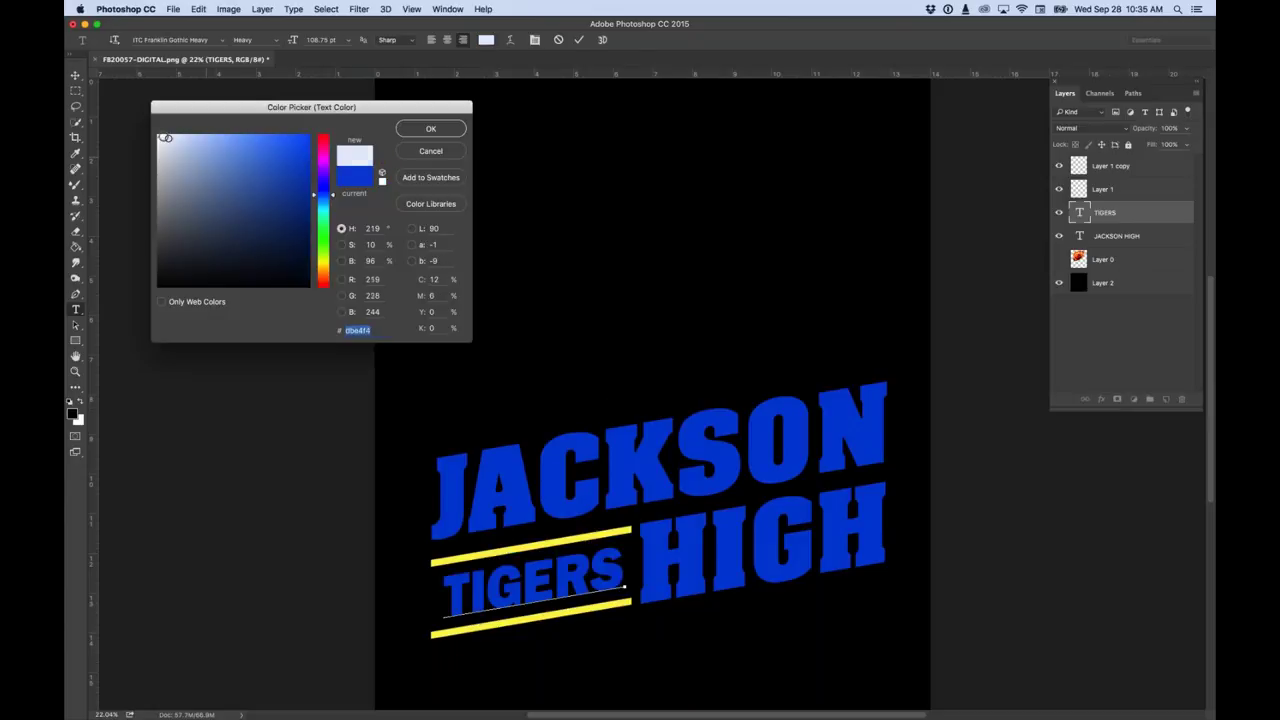
pyautogui.moveTo(324, 176)
pyautogui.mouseDown()
pyautogui.moveTo(325, 158)
pyautogui.moveTo(325, 272)
pyautogui.moveTo(326, 158)
pyautogui.mouseUp()
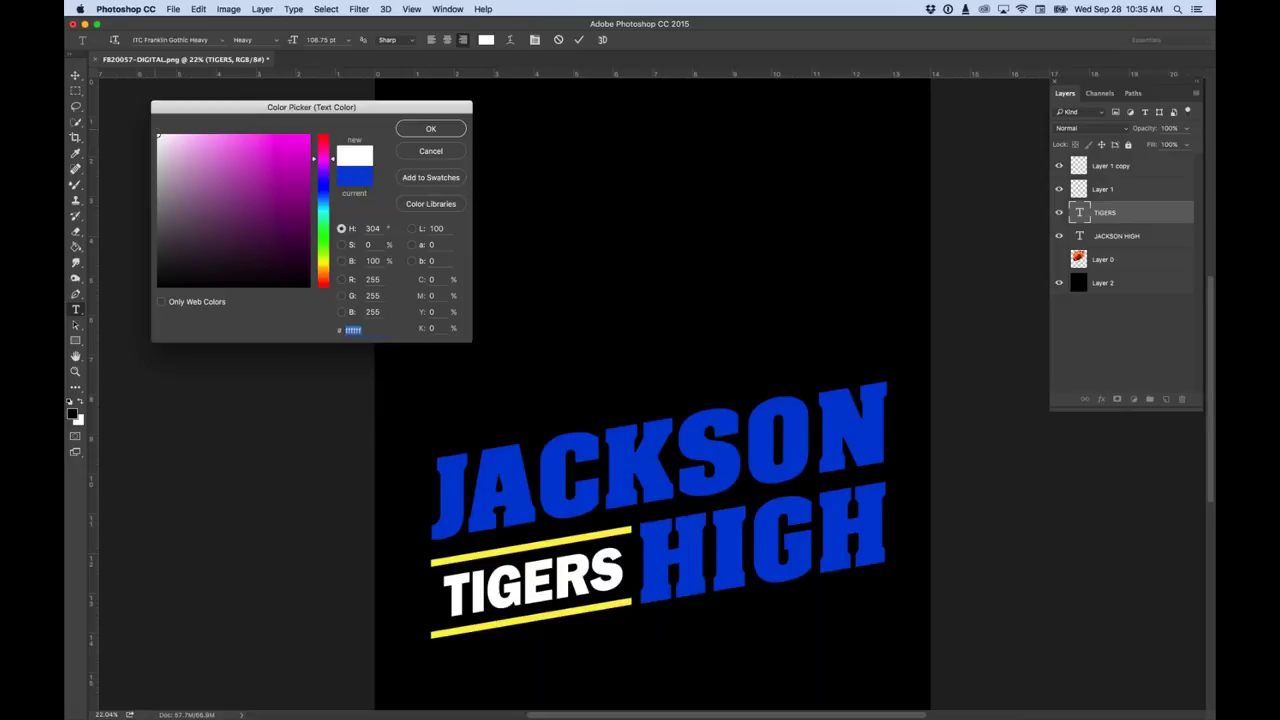
pyautogui.click(451, 130)
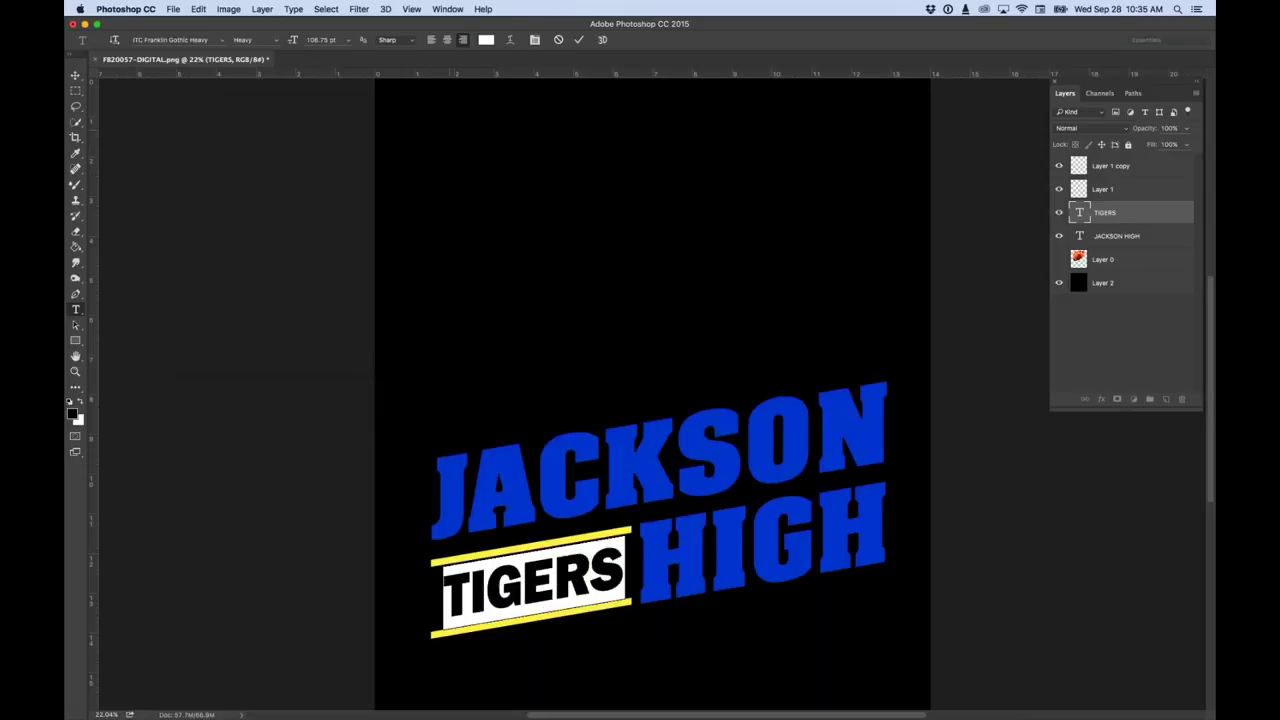
pyautogui.click(76, 76)
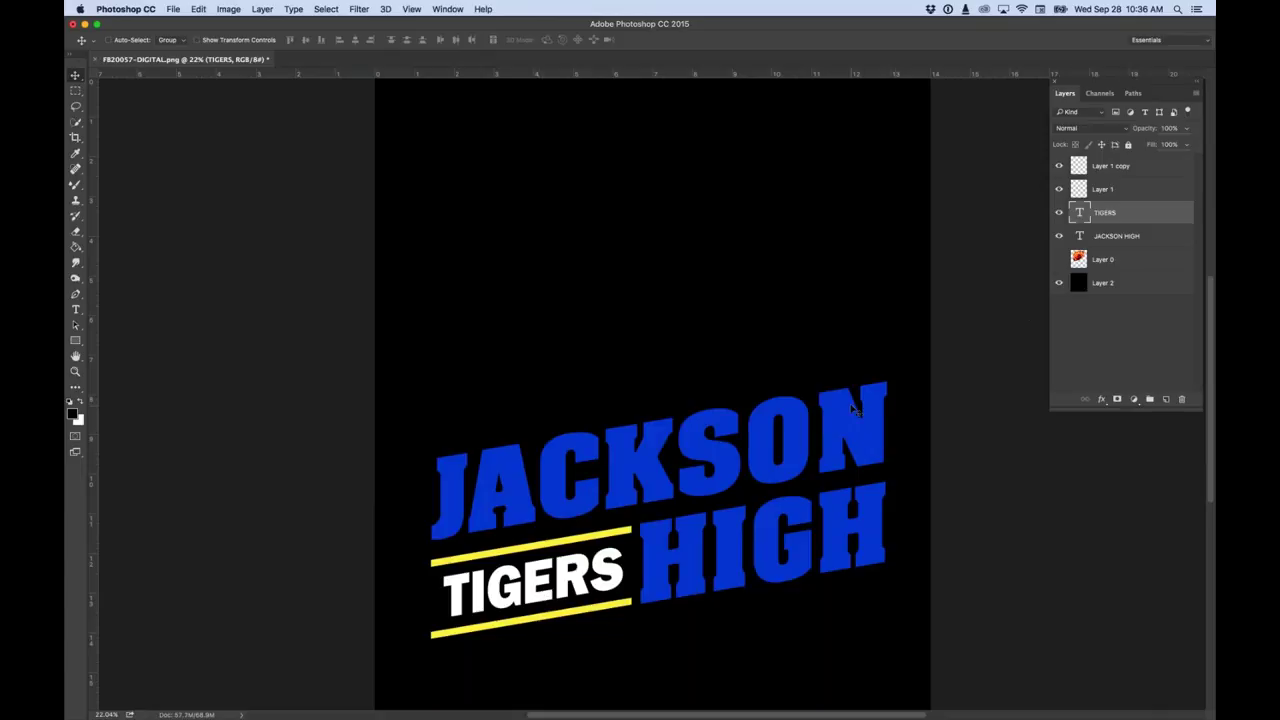
# Select the JACKSON HIGH text layer and browse the layer effects available for it.
pyautogui.click(1124, 342)
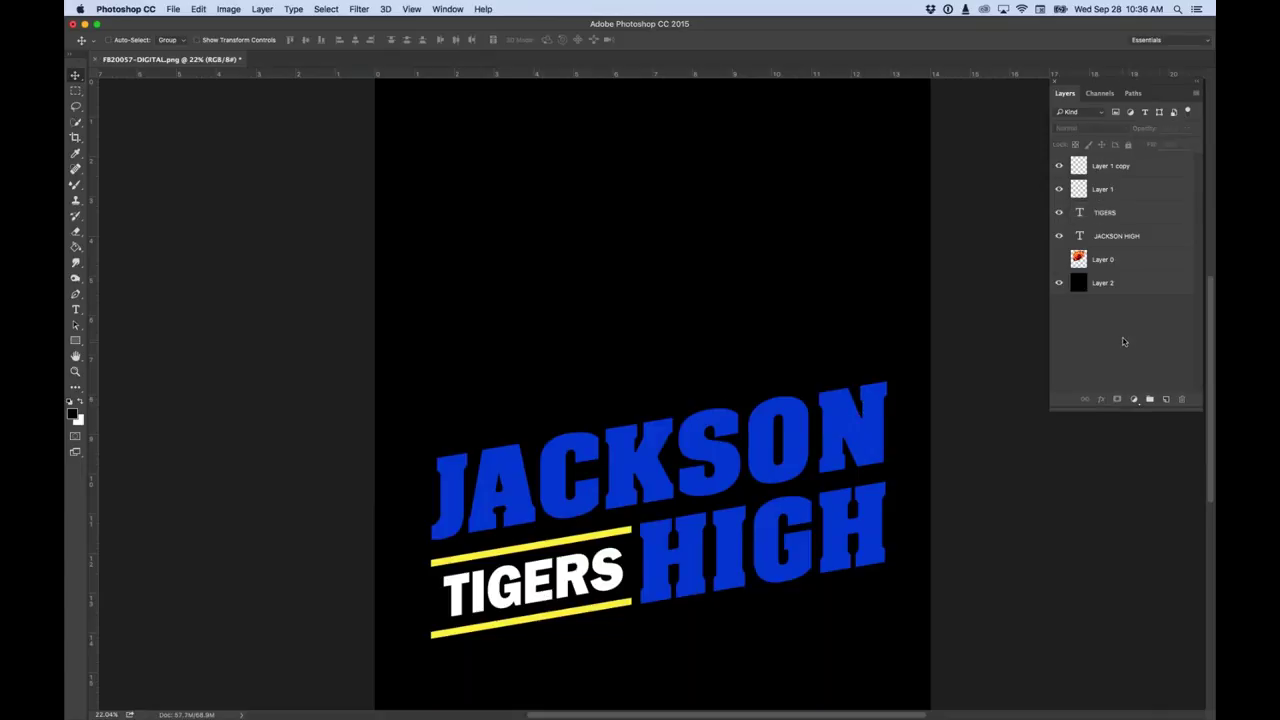
pyautogui.click(1081, 240)
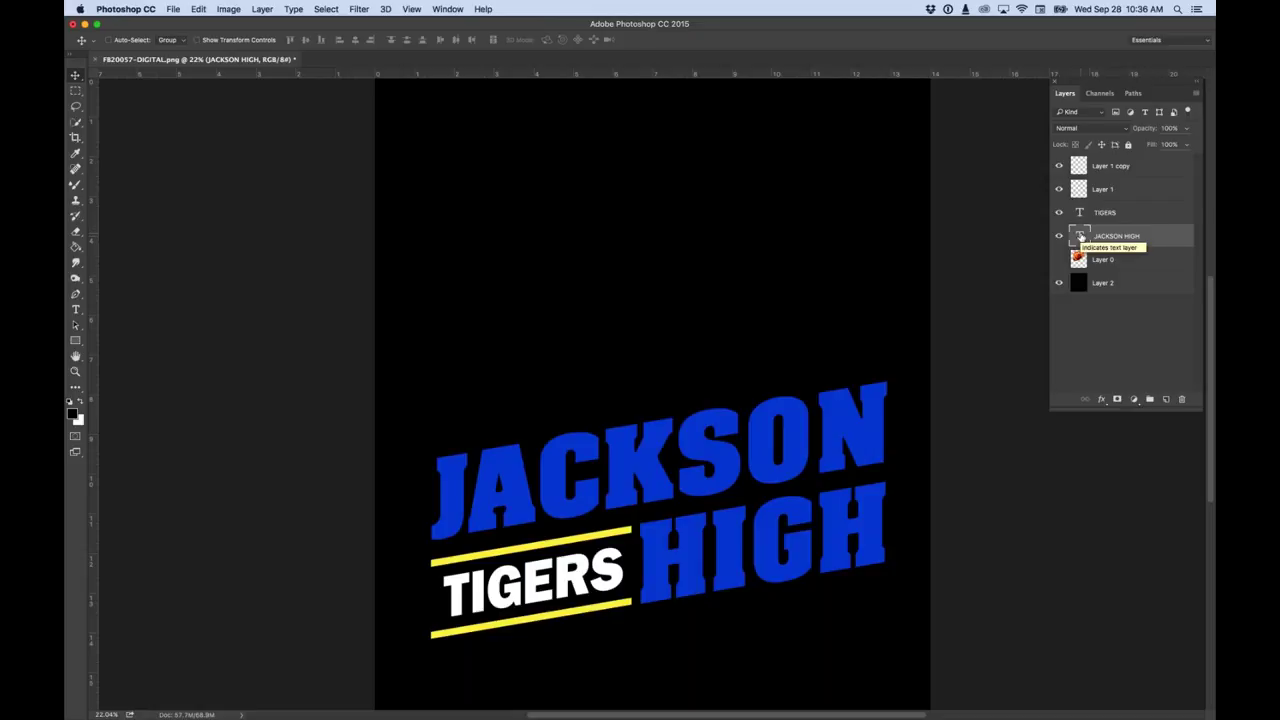
pyautogui.doubleClick(1080, 236)
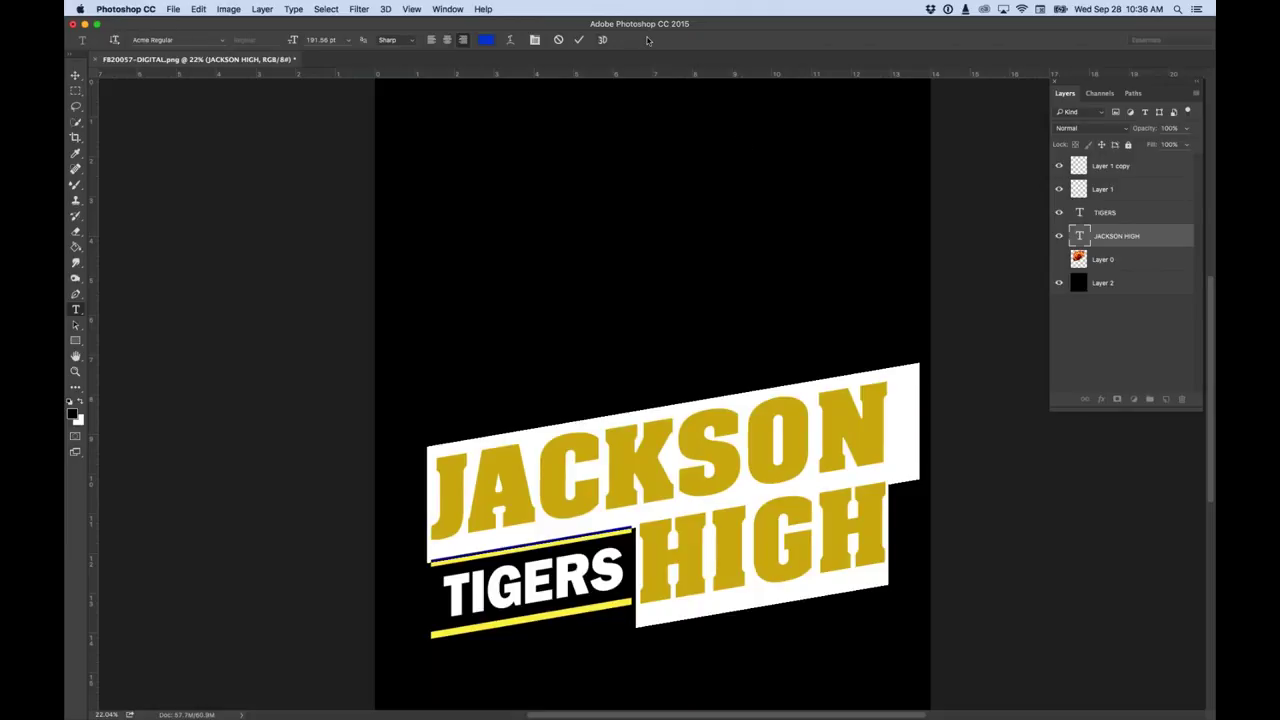
pyautogui.click(1101, 398)
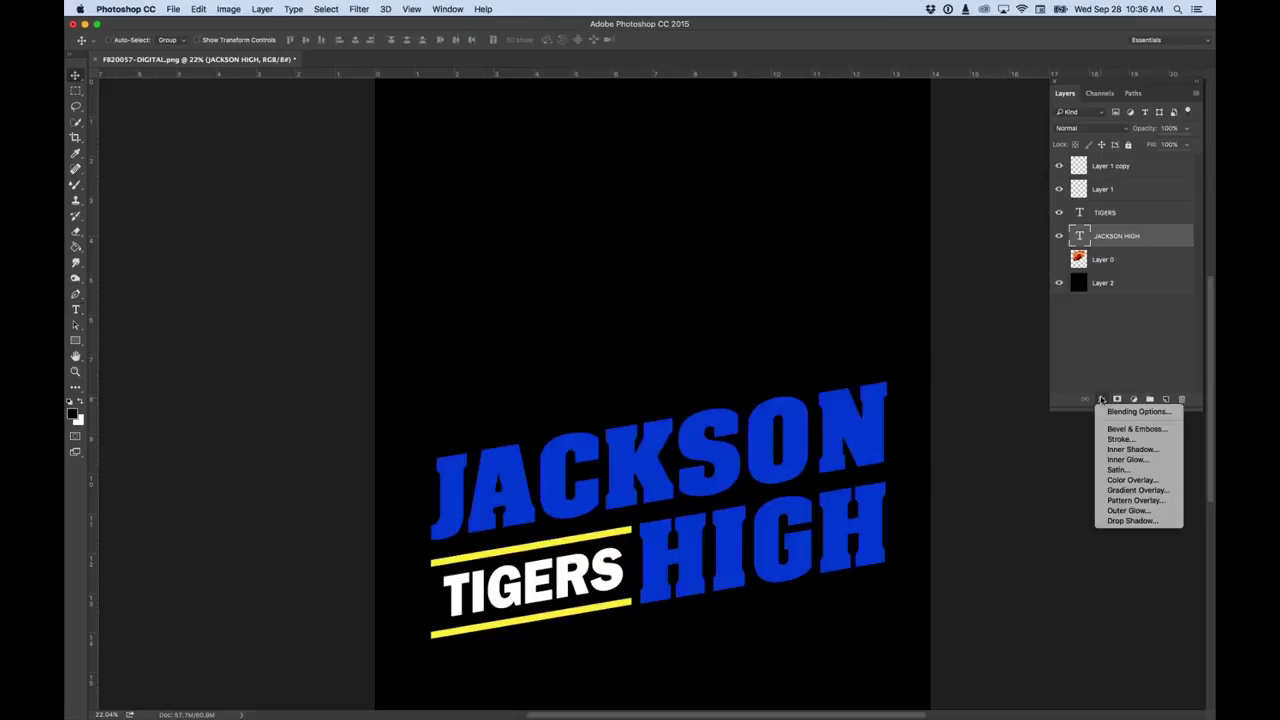
pyautogui.click(1108, 372)
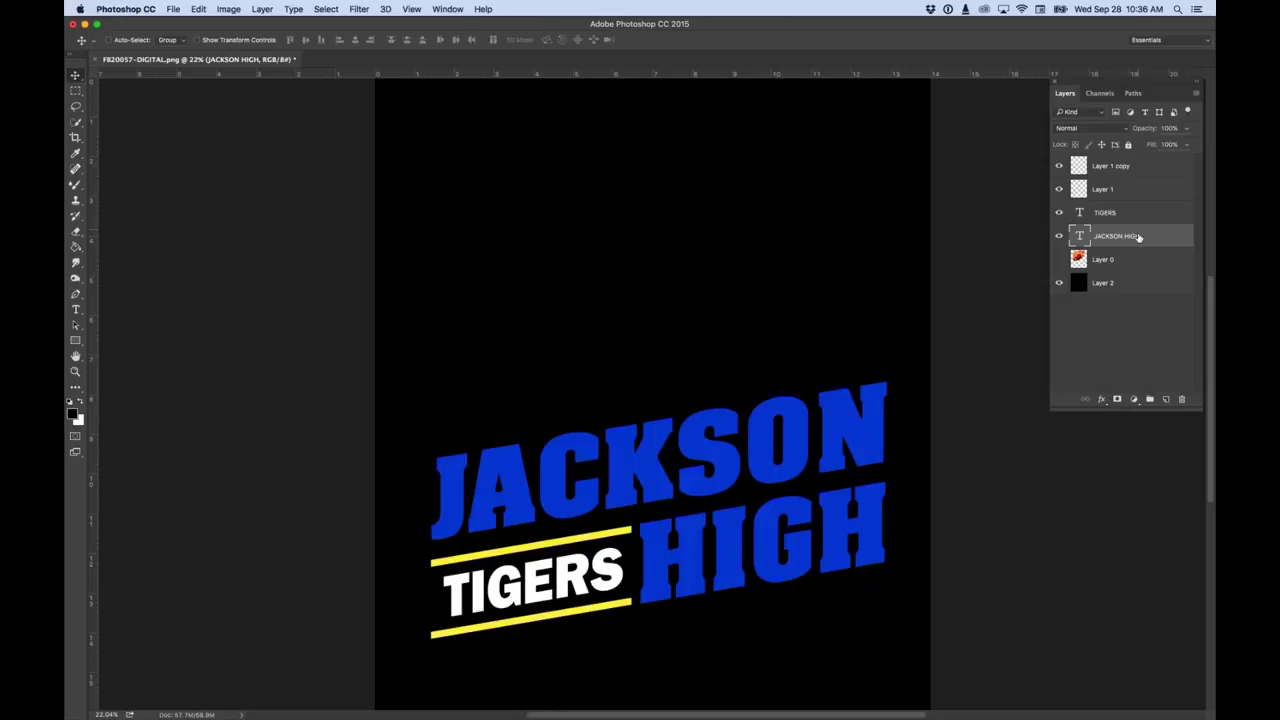
# Try a 16 px red outside Stroke and an orange Color Overlay on the JACKSON HIGH text.
pyautogui.click(1101, 400)
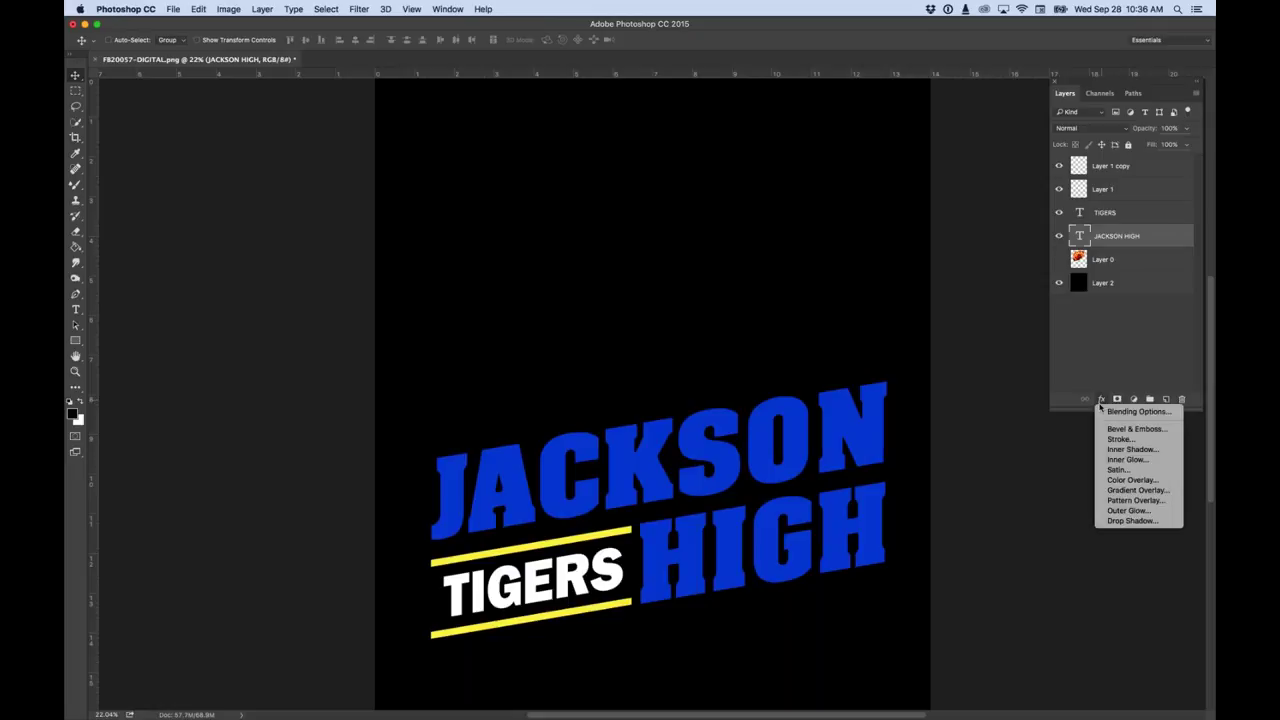
pyautogui.click(1135, 443)
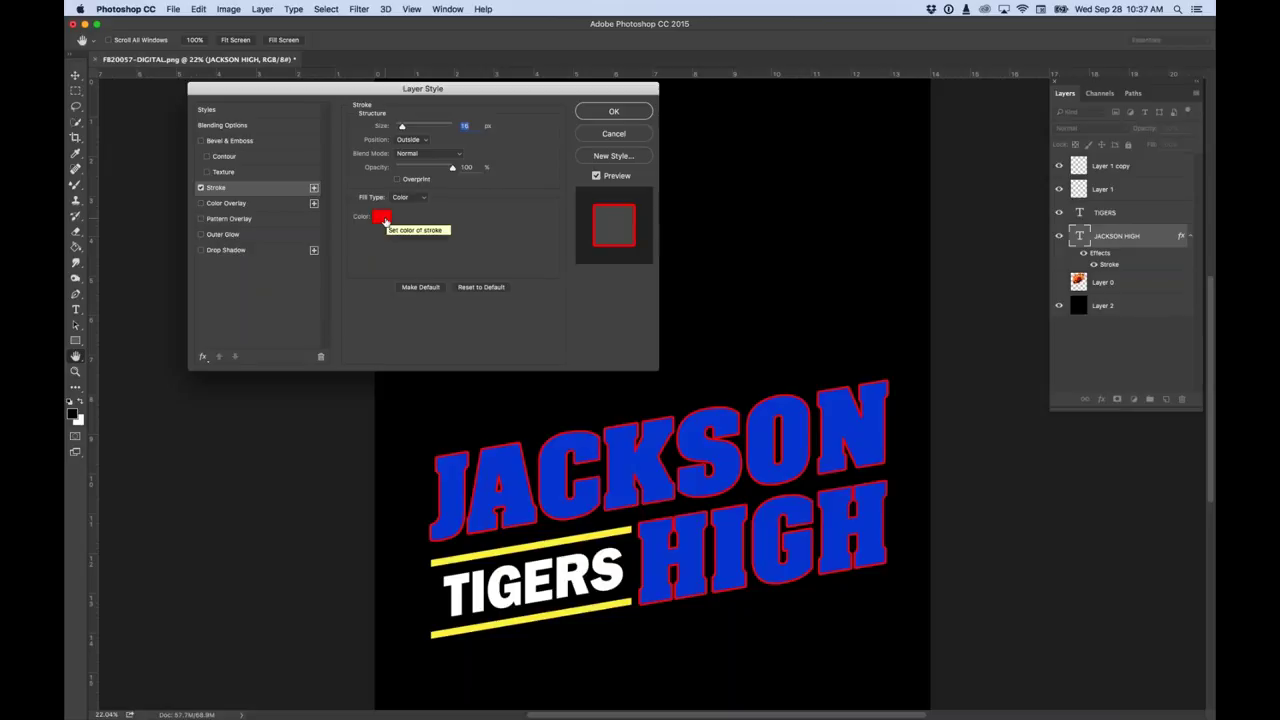
pyautogui.click(224, 204)
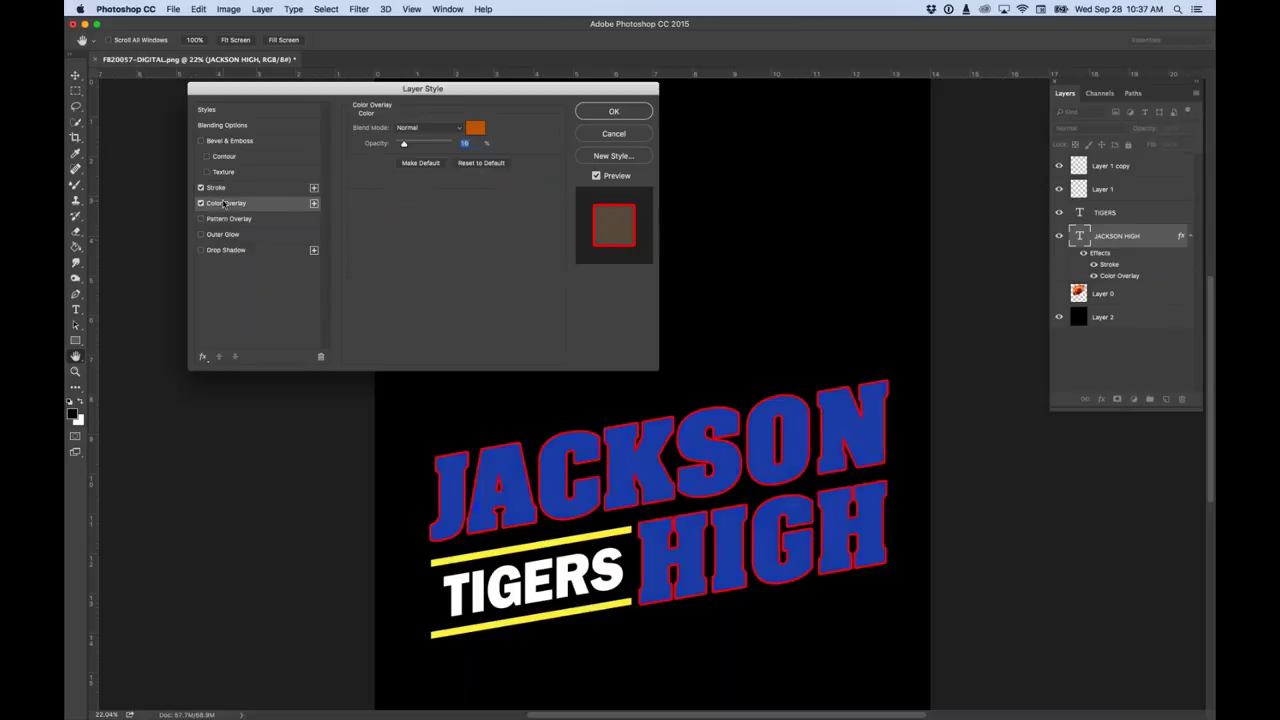
# Show all effects in the Layer Style effects list and discard the style changes made to JACKSON HIGH.
pyautogui.click(217, 127)
pyautogui.click(204, 357)
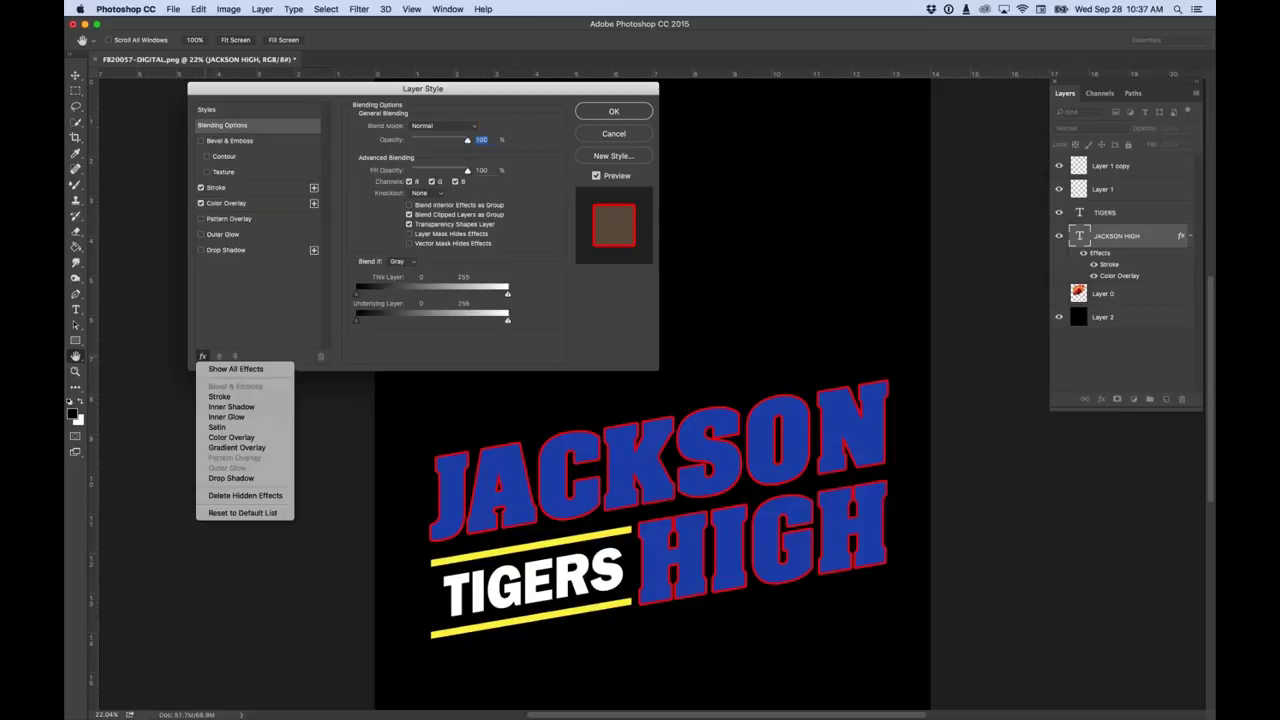
pyautogui.click(235, 369)
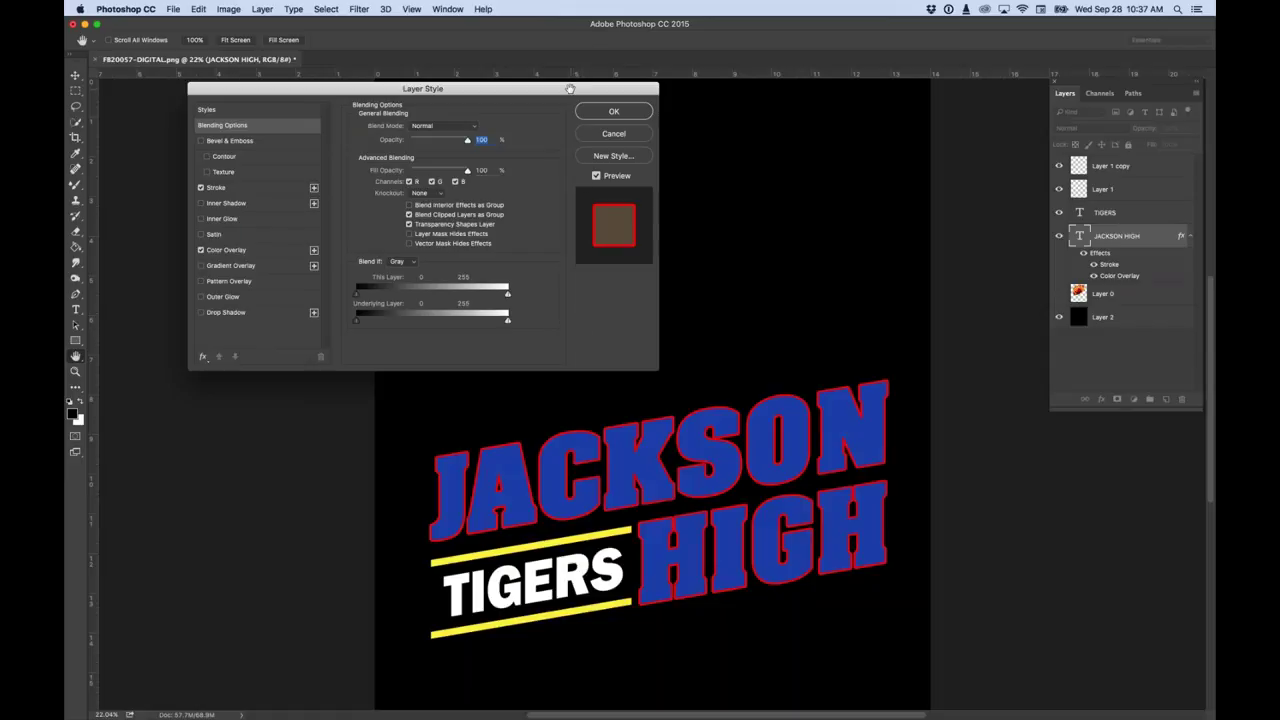
pyautogui.moveTo(570, 89); pyautogui.dragTo(606, 114)
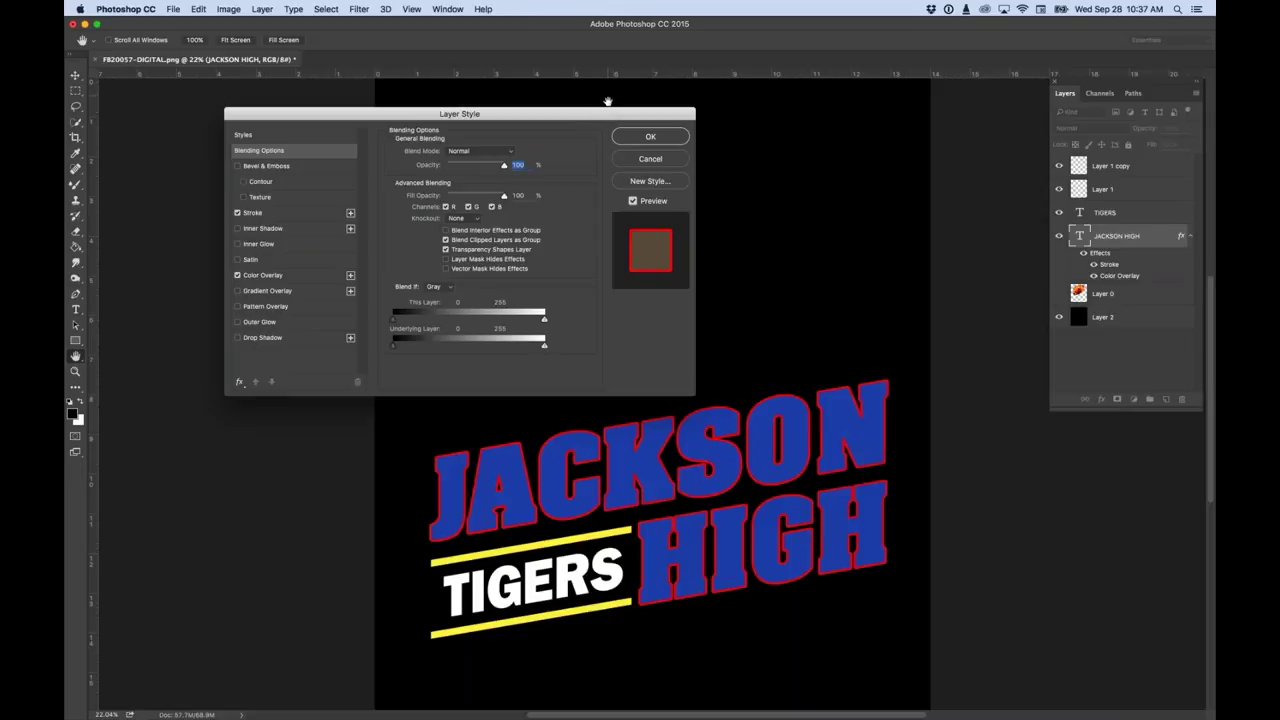
pyautogui.click(648, 159)
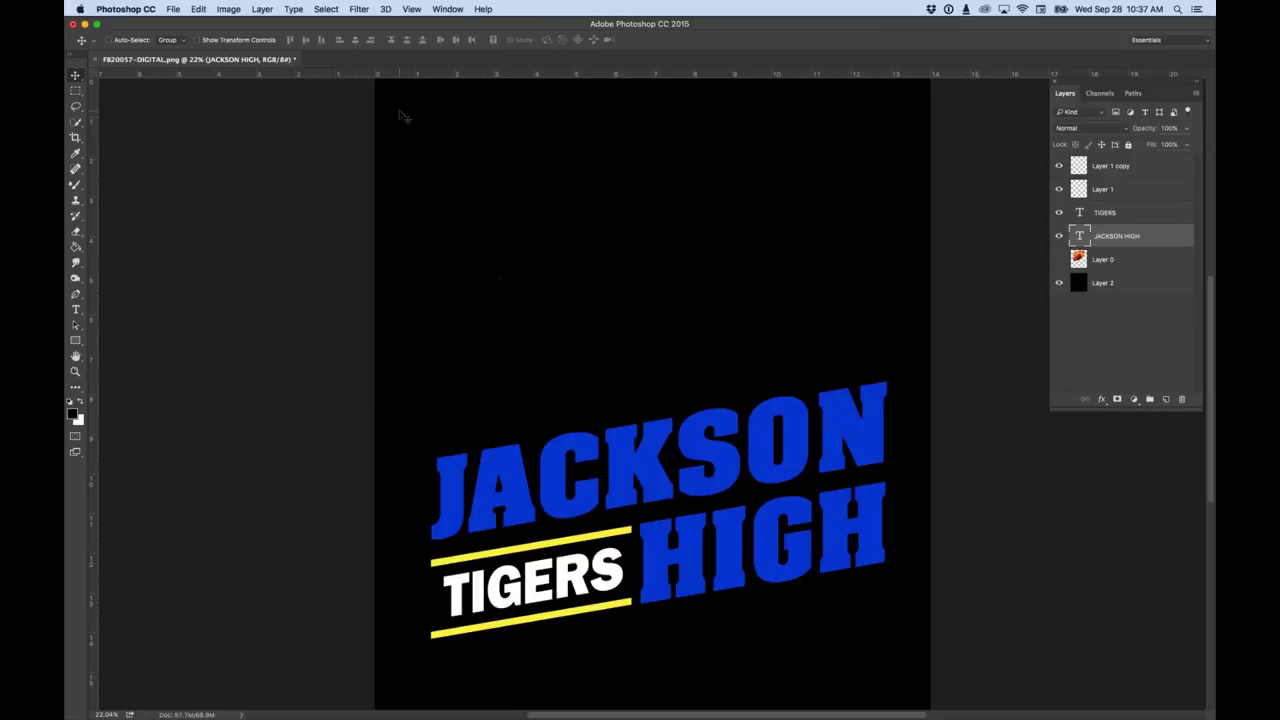
# Display the style presets and try the light-blue gradient, icy blue, pastel rainbow and full-spectrum styles on JACKSON HIGH.
pyautogui.click(446, 9)
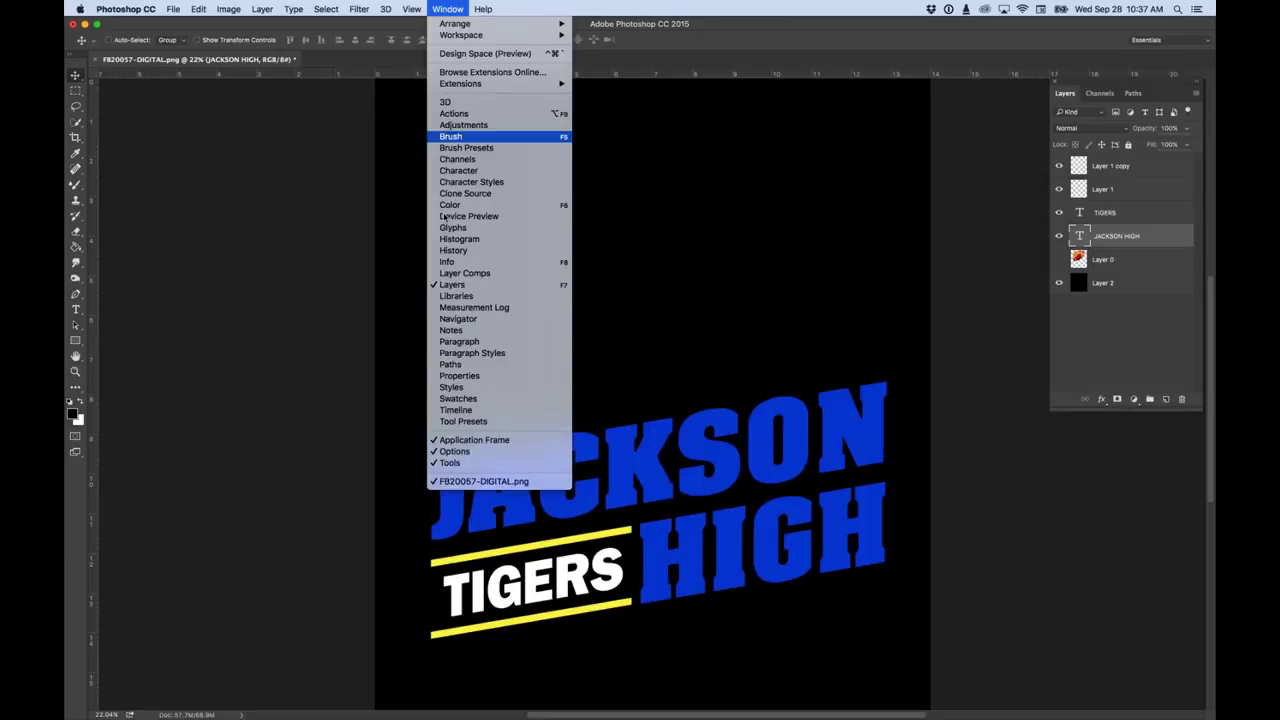
pyautogui.click(456, 390)
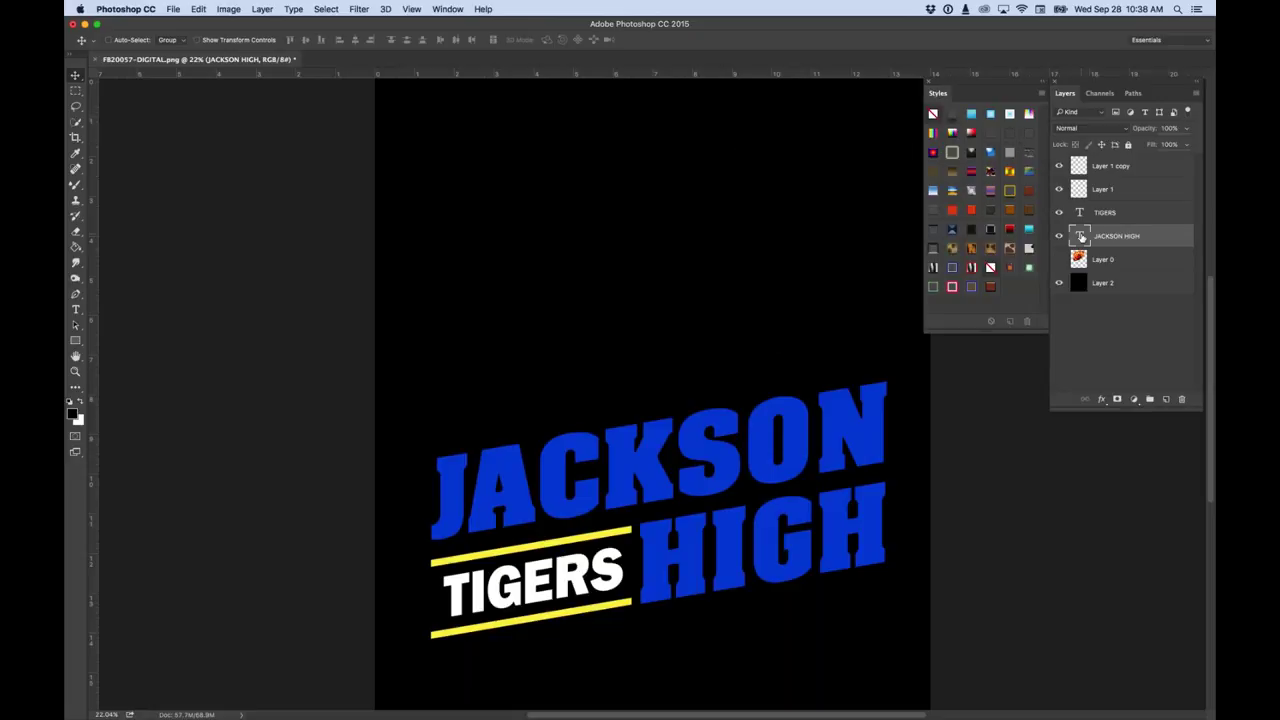
pyautogui.click(976, 120)
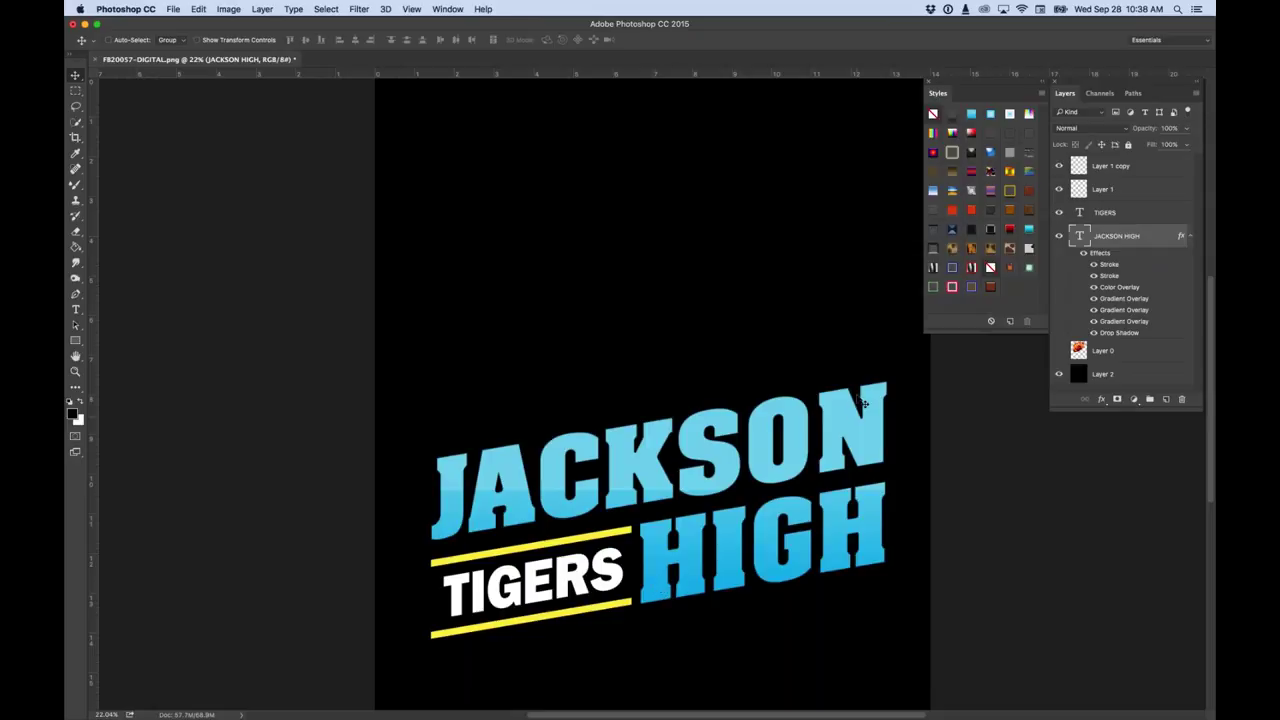
pyautogui.click(990, 114)
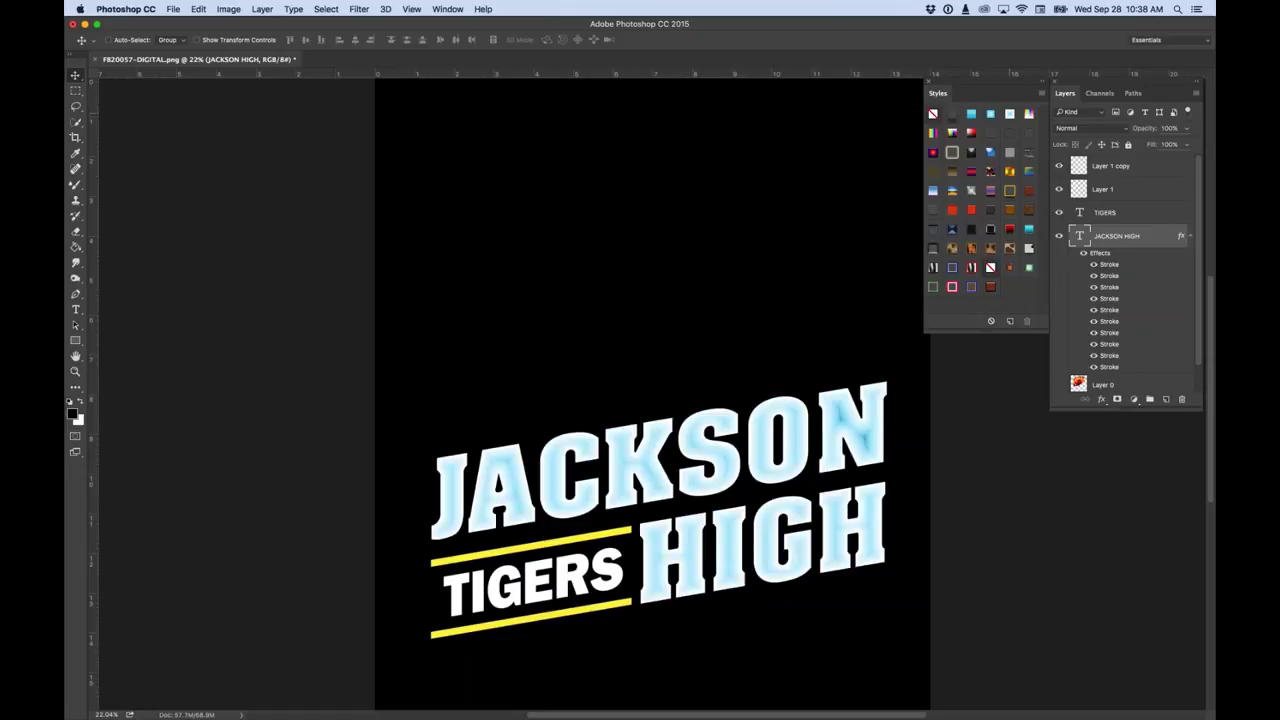
pyautogui.click(1029, 115)
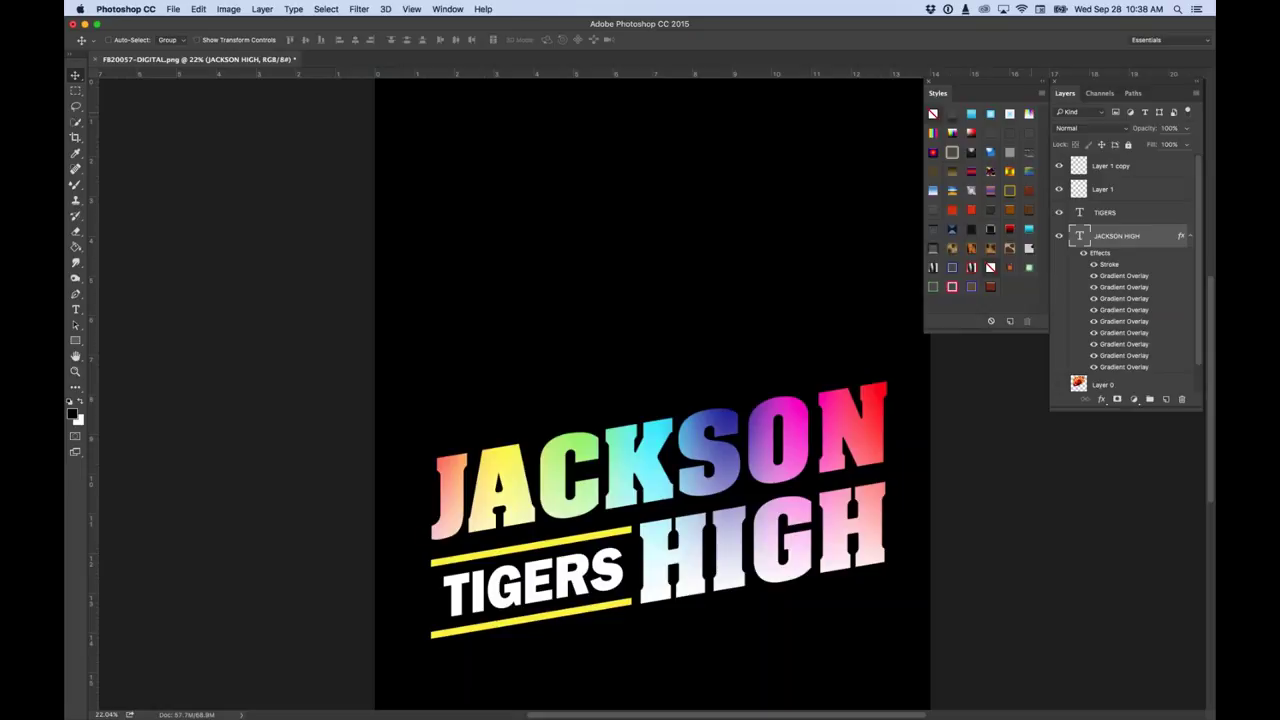
pyautogui.press('super+z')
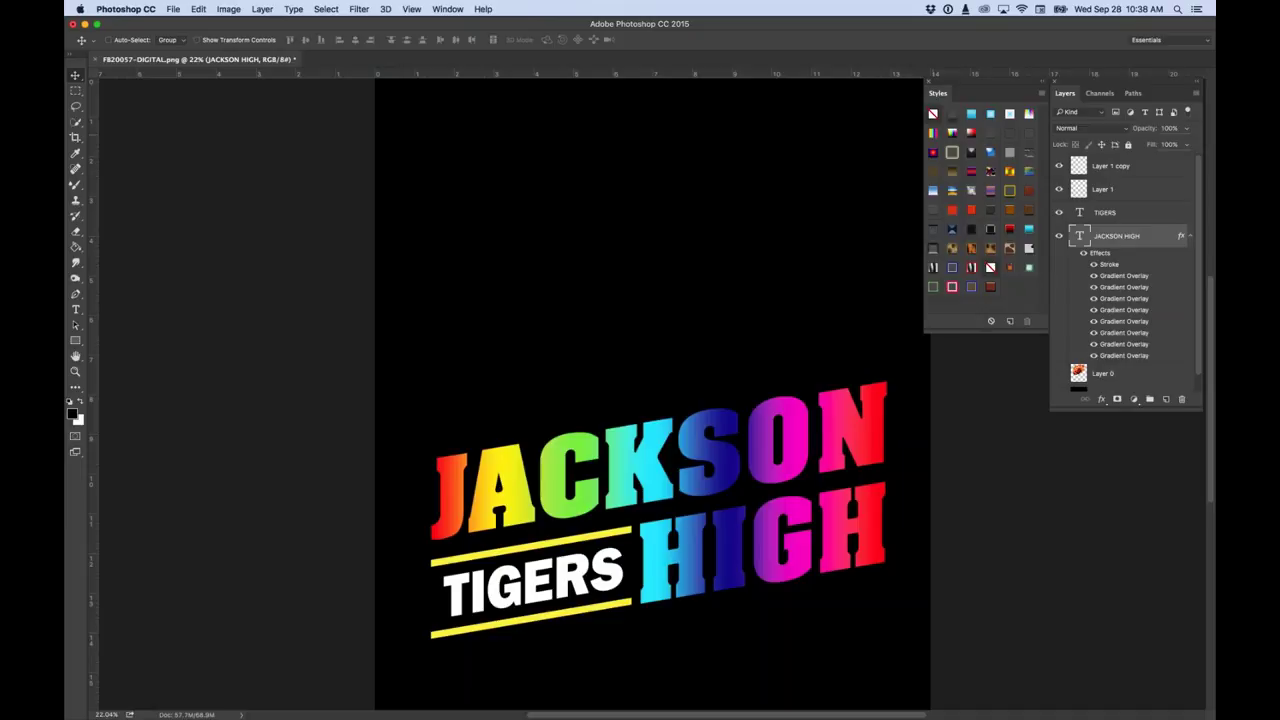
# Try further presets on JACKSON HIGH, including shaded rainbow, red-to-black gradient, plain drop shadow, stroke only and beveled blue-red-yellow radial styles.
pyautogui.click(951, 137)
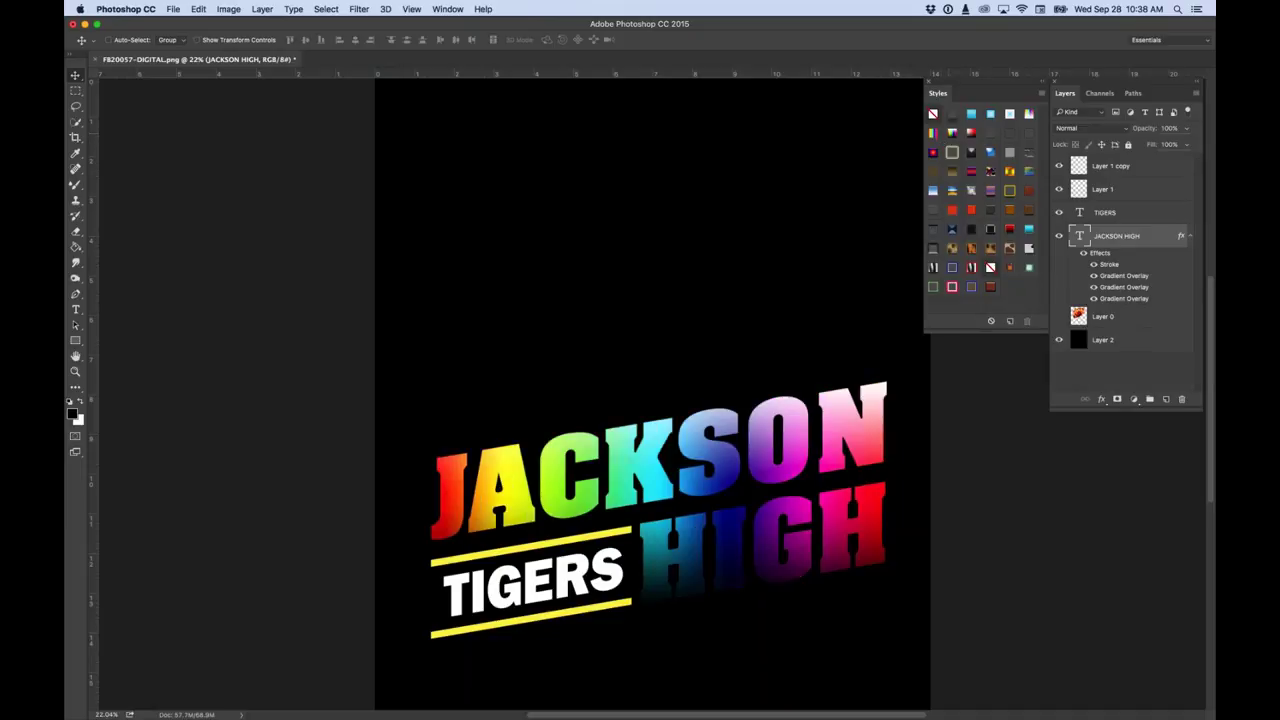
pyautogui.click(969, 134)
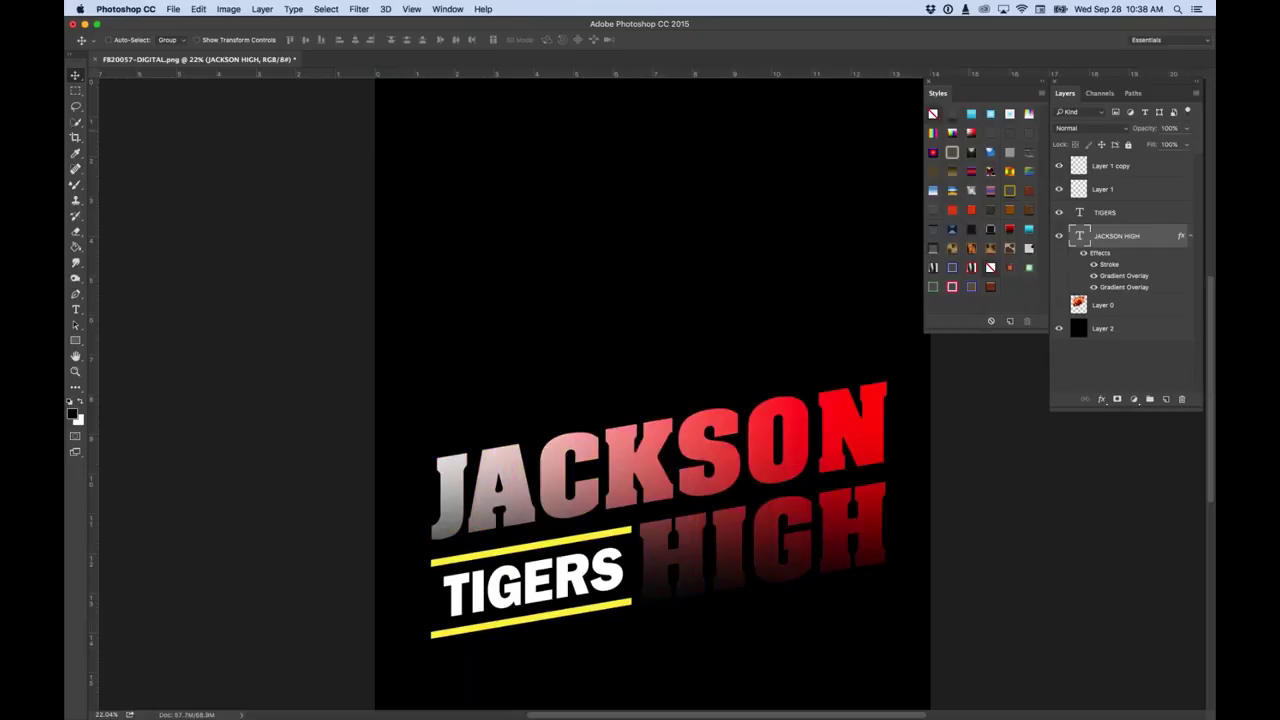
pyautogui.click(990, 137)
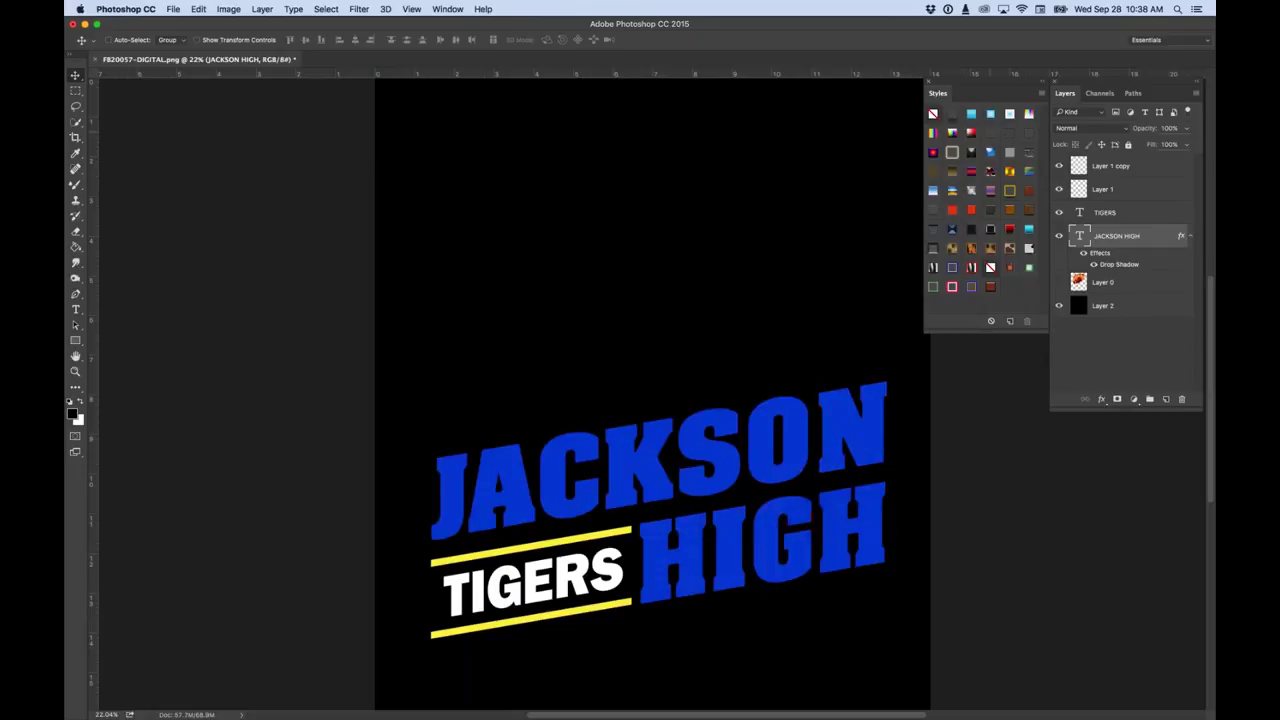
pyautogui.click(1008, 134)
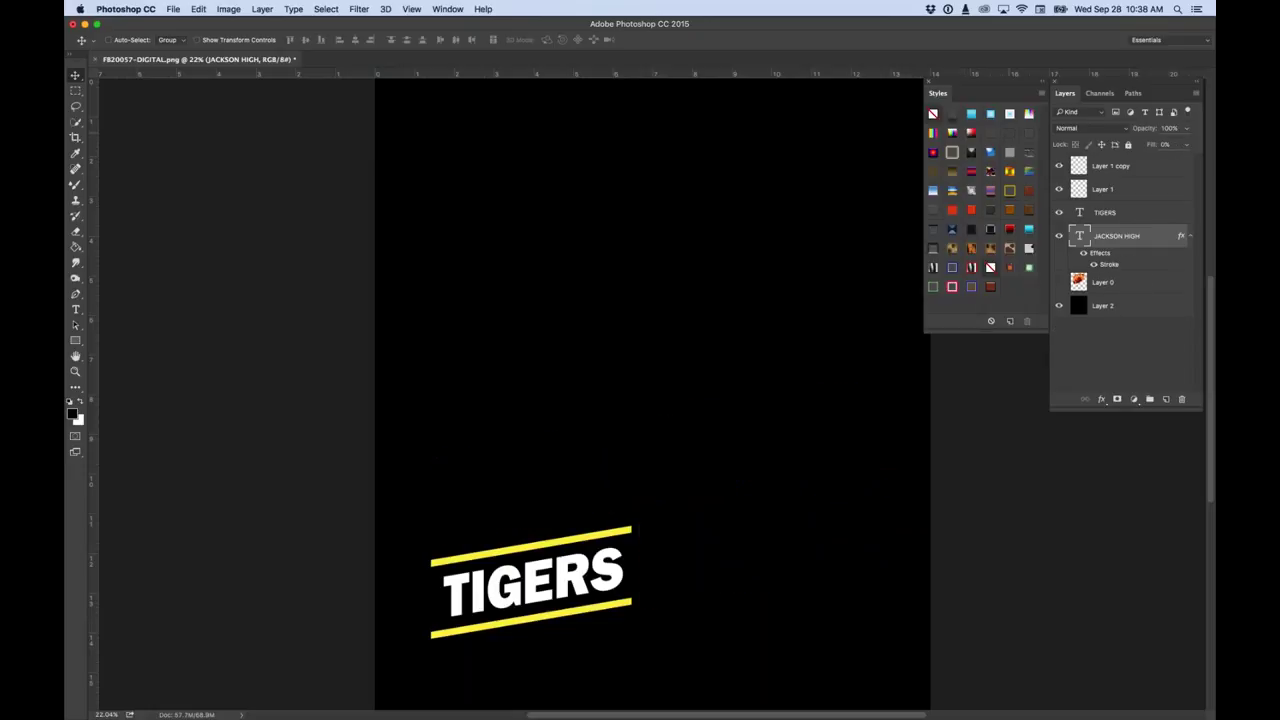
pyautogui.click(1028, 134)
pyautogui.click(938, 153)
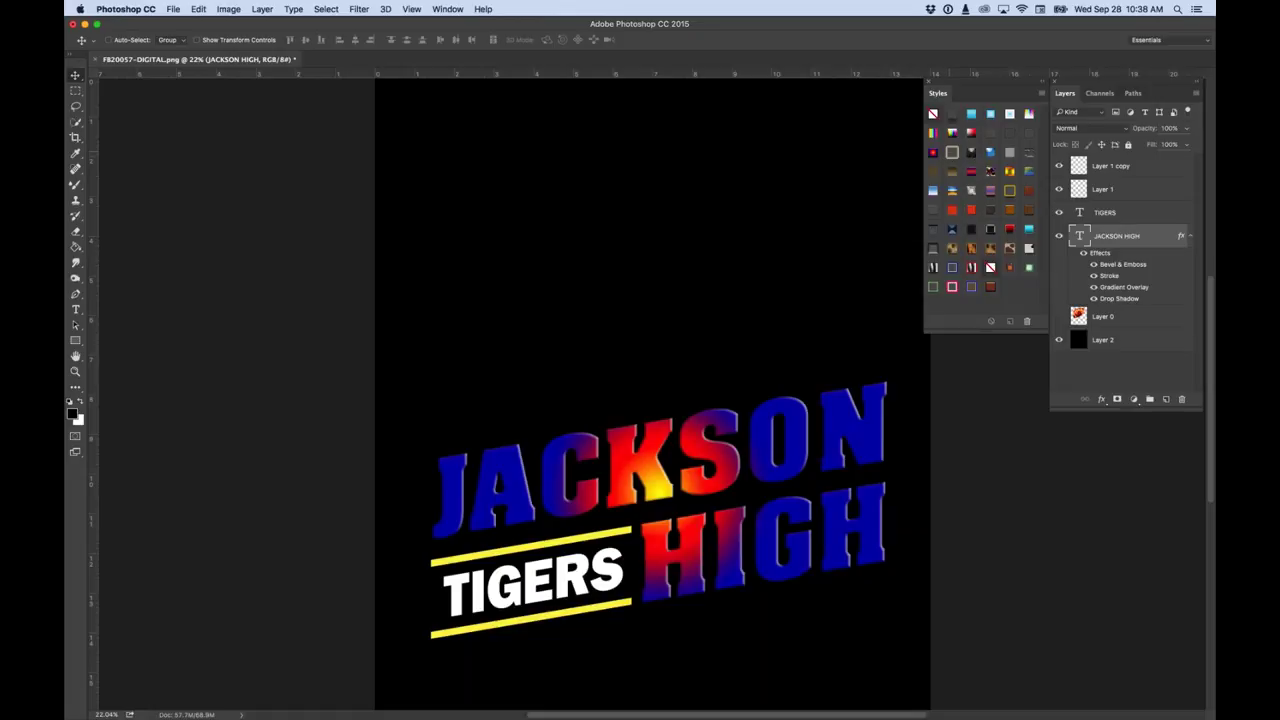
# Preview the blue ring, blue glass, colourful striped, multicoloured pattern and yellow-orange satin presets on the JACKSON HIGH text.
pyautogui.click(948, 156)
pyautogui.click(966, 156)
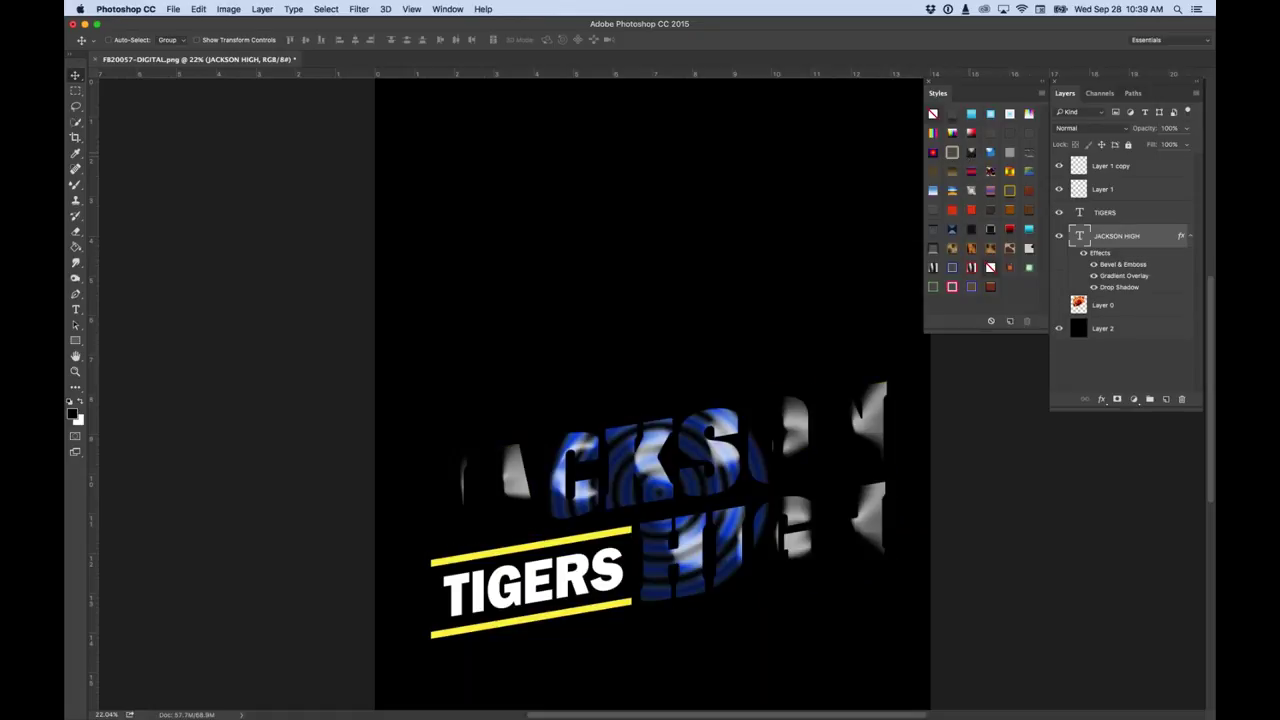
pyautogui.click(989, 156)
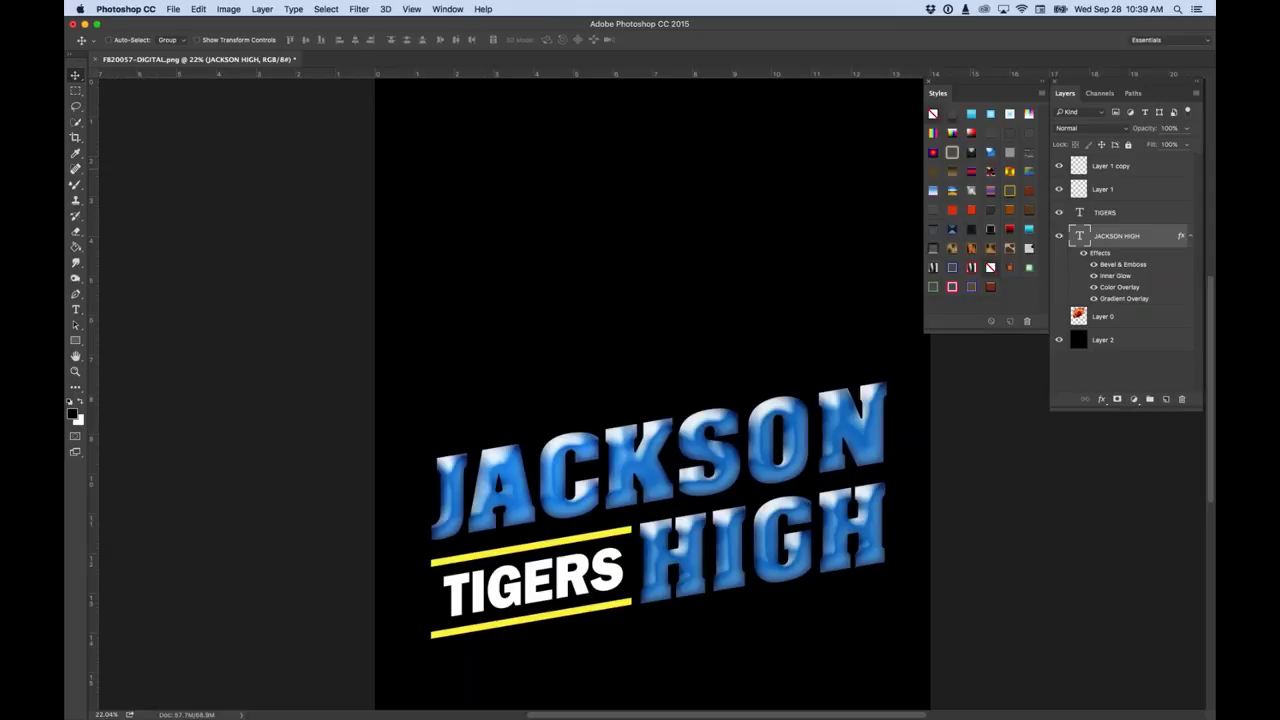
pyautogui.click(974, 172)
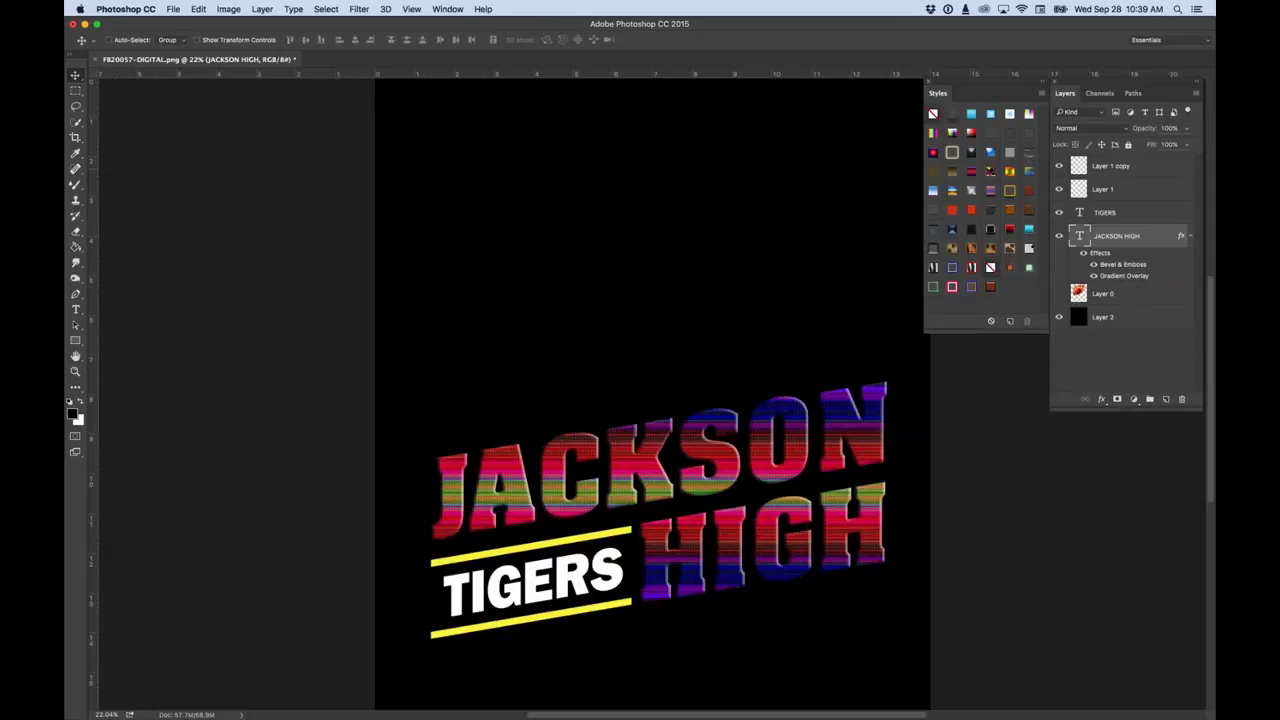
pyautogui.click(991, 174)
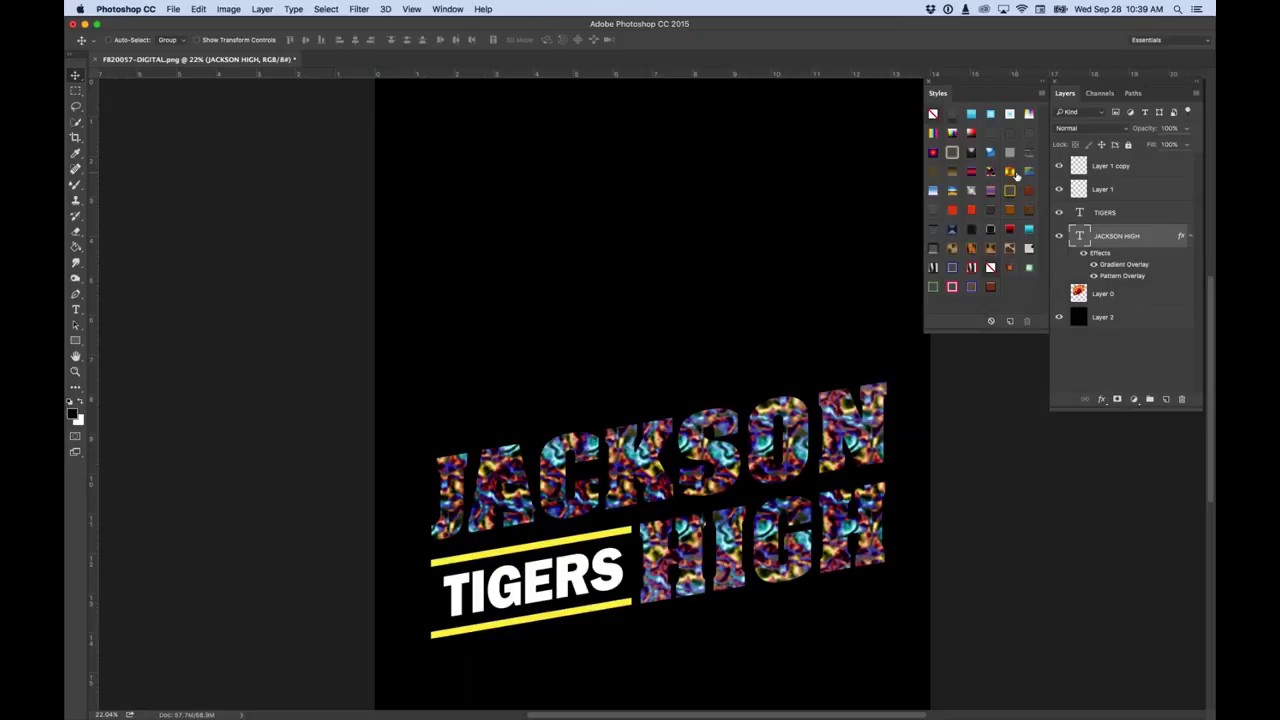
pyautogui.click(1012, 174)
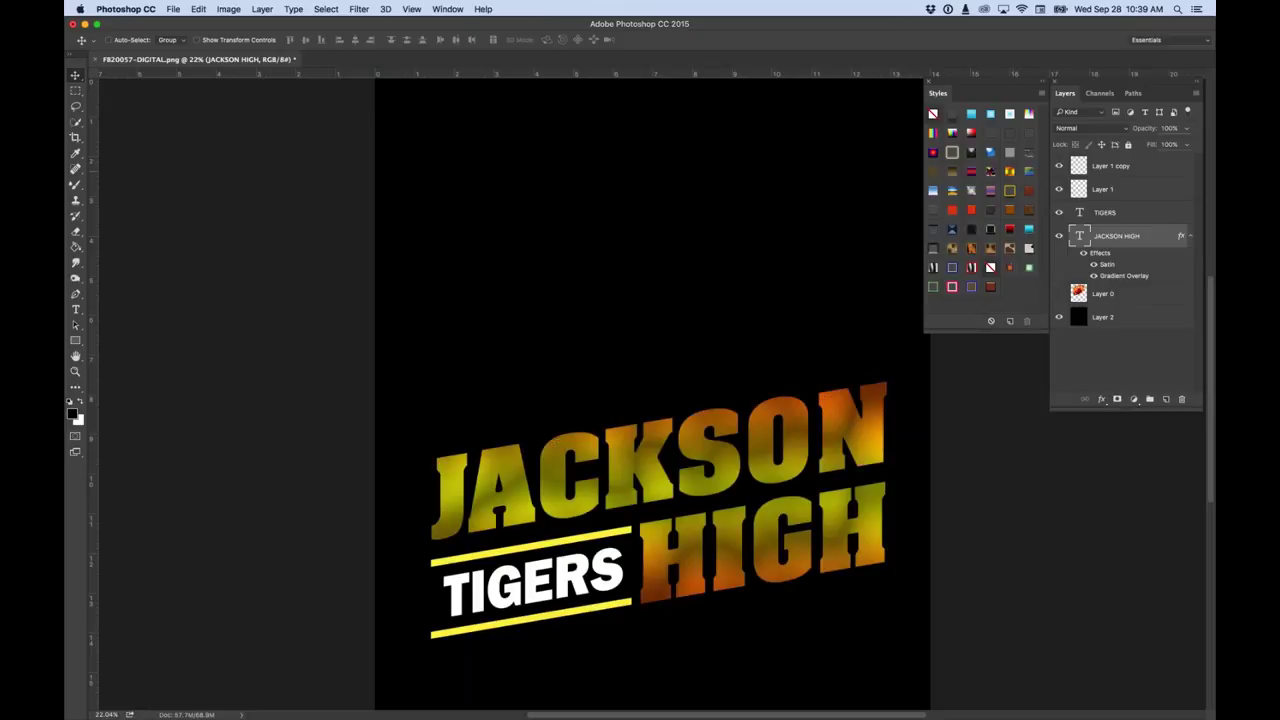
# Compare the blue-to-white gradient, sky-and-desert chrome, speckled blue and purple-red beveled presets on JACKSON HIGH.
pyautogui.click(1026, 174)
pyautogui.click(933, 190)
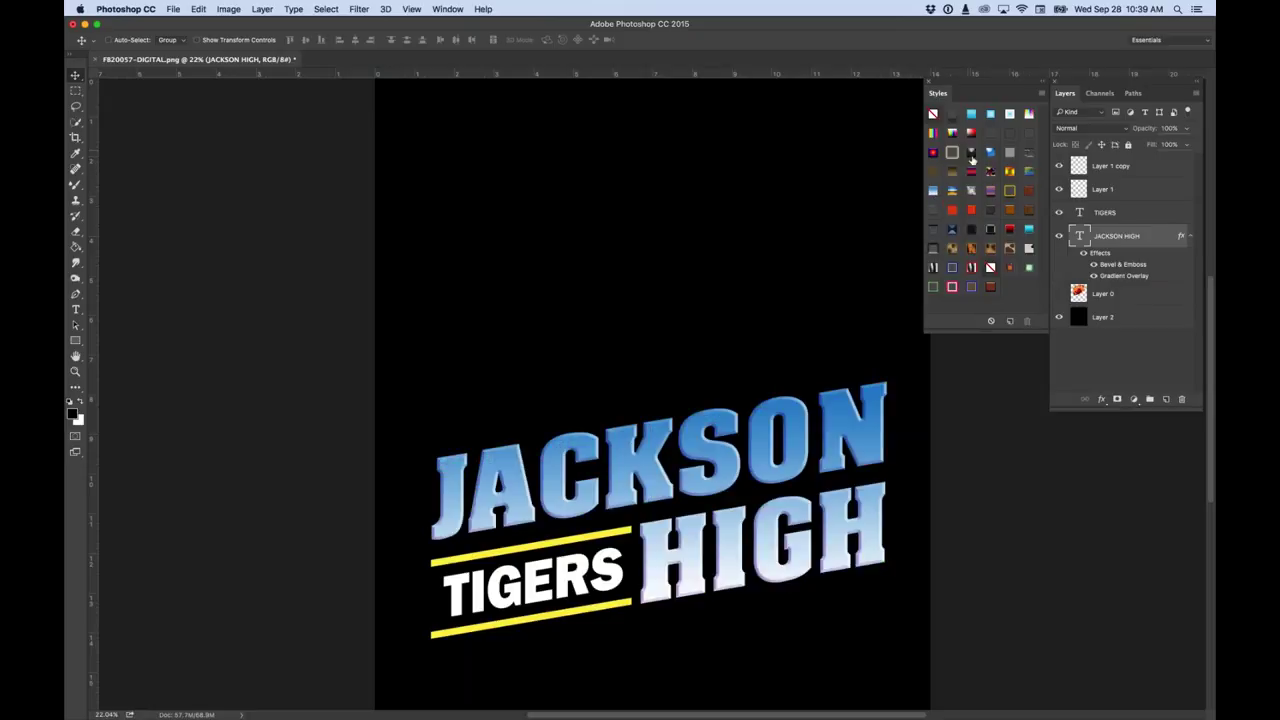
pyautogui.click(952, 190)
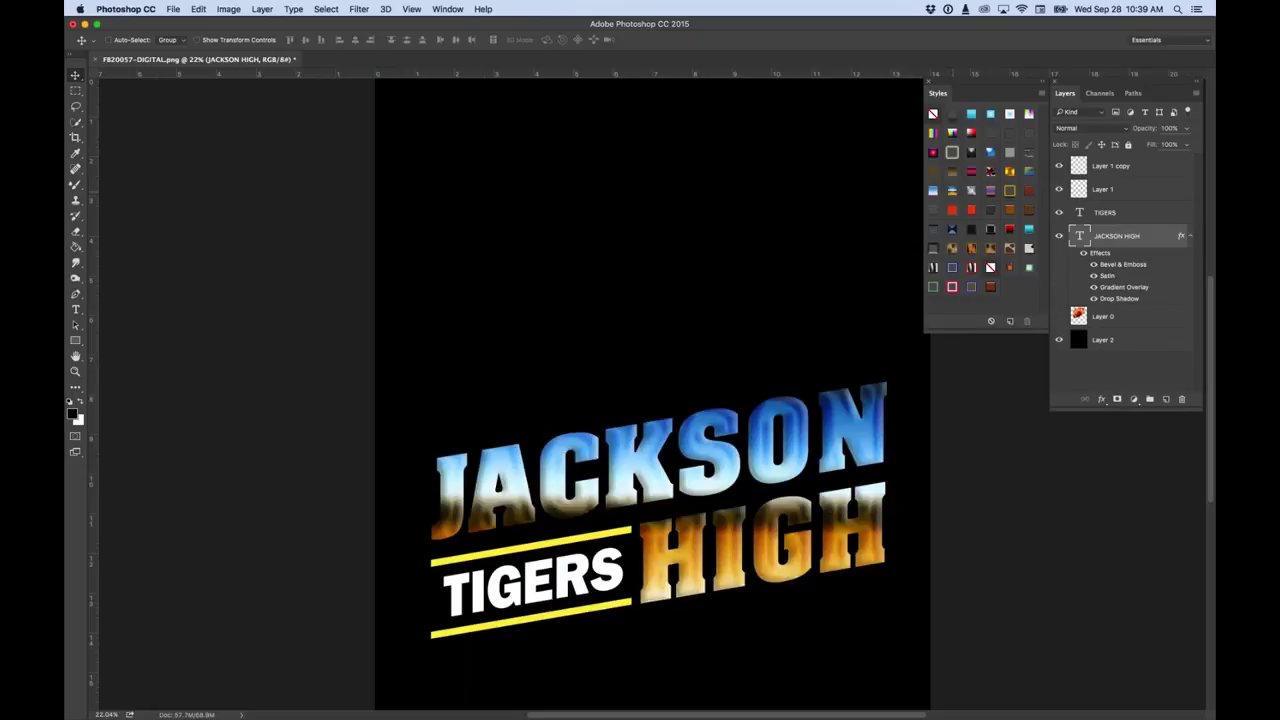
pyautogui.click(970, 173)
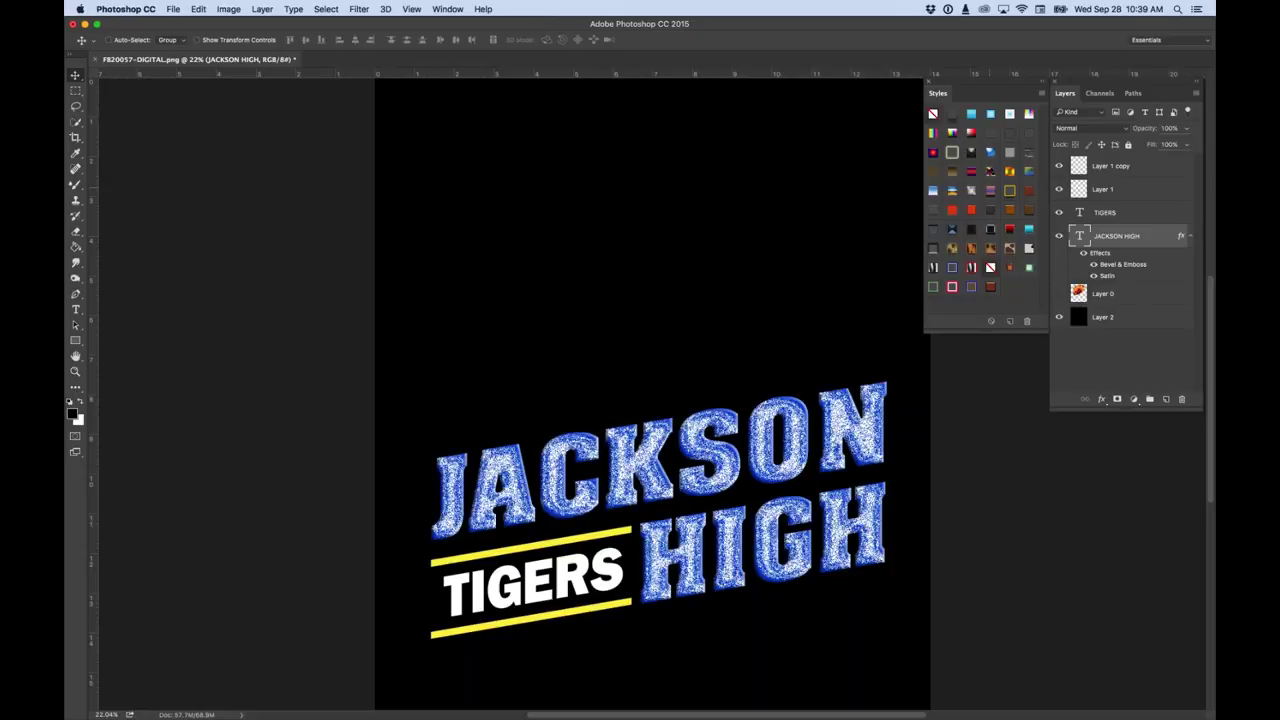
pyautogui.click(990, 190)
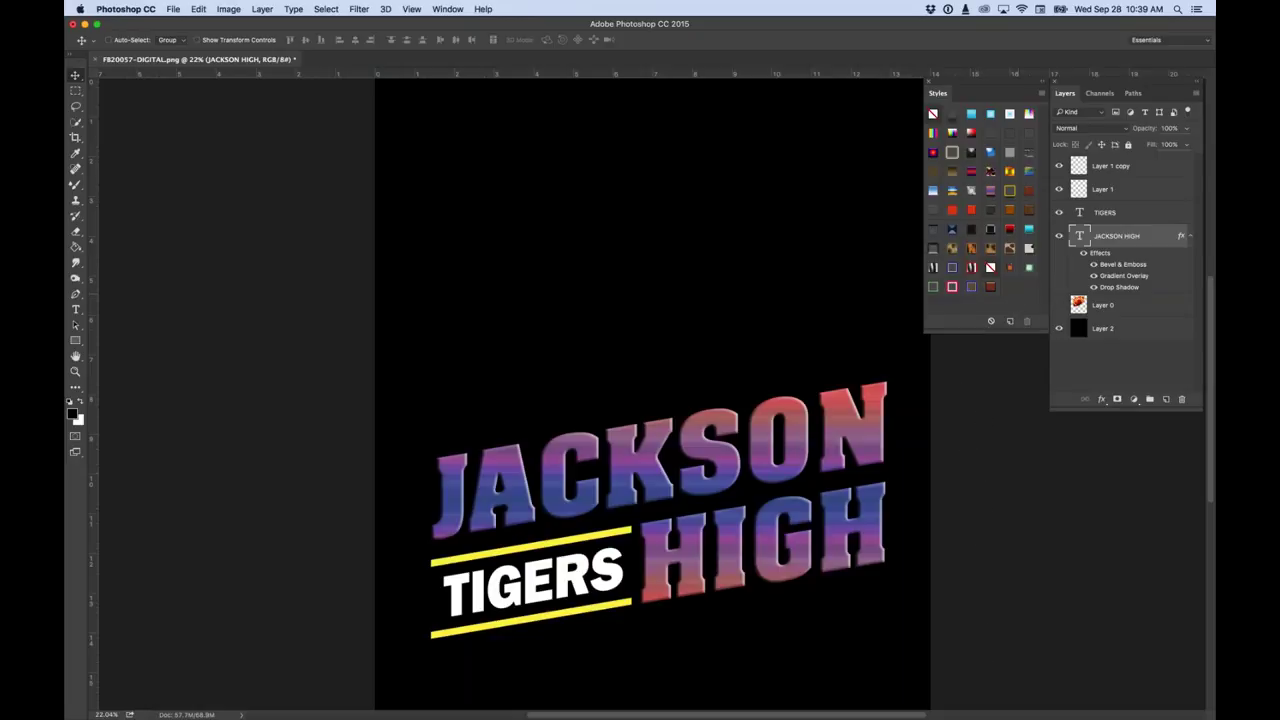
# Try the animal-print presets on JACKSON HIGH, ending with the brown-and-cream giraffe pattern.
pyautogui.click(990, 287)
pyautogui.click(971, 250)
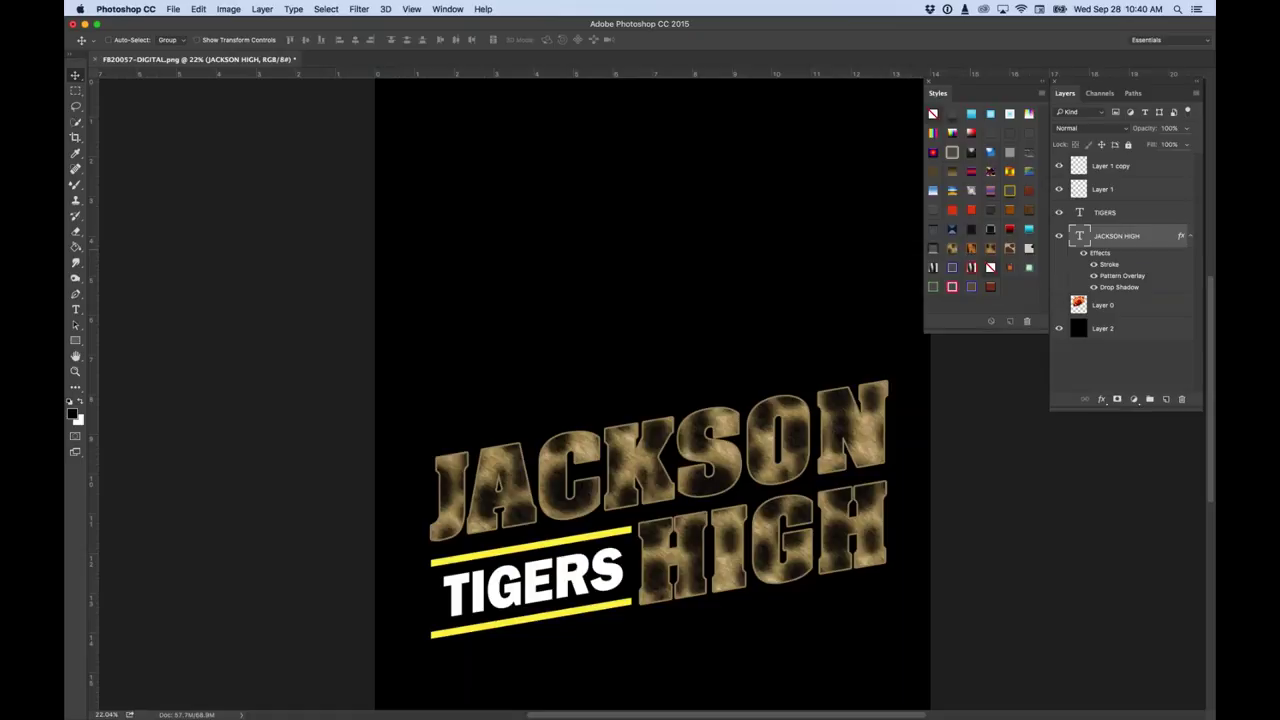
pyautogui.click(990, 249)
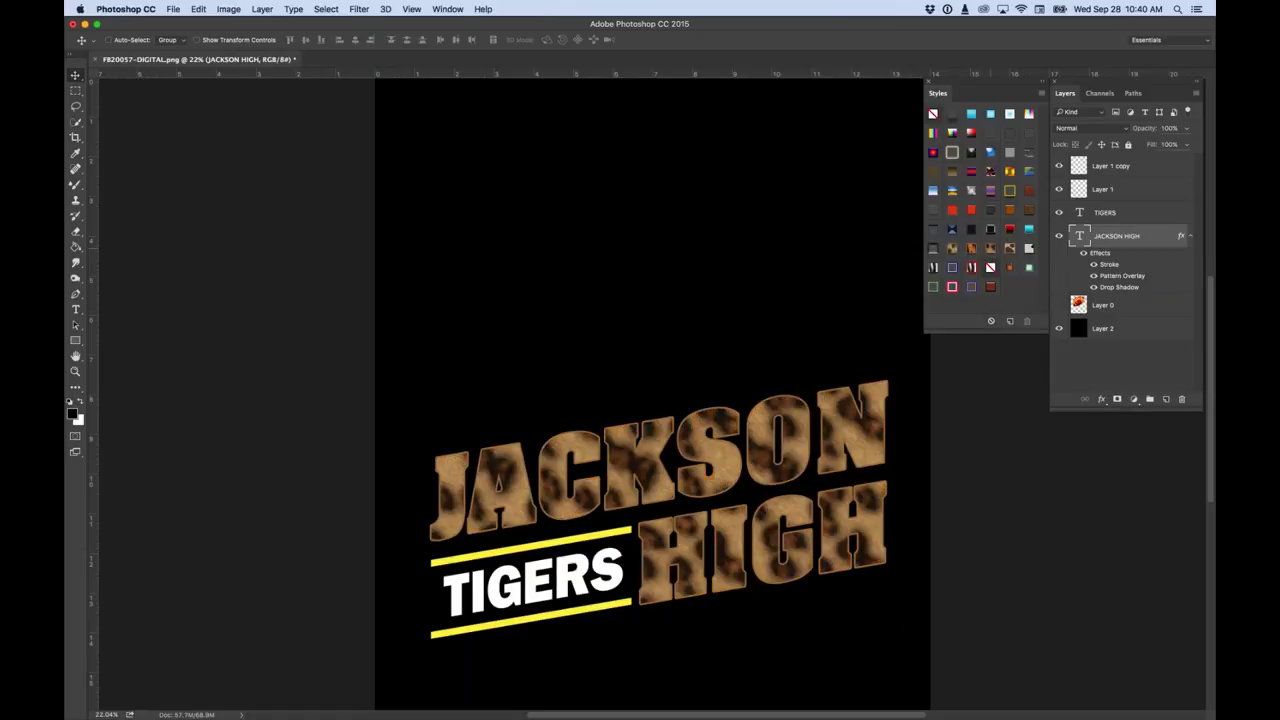
pyautogui.click(1008, 248)
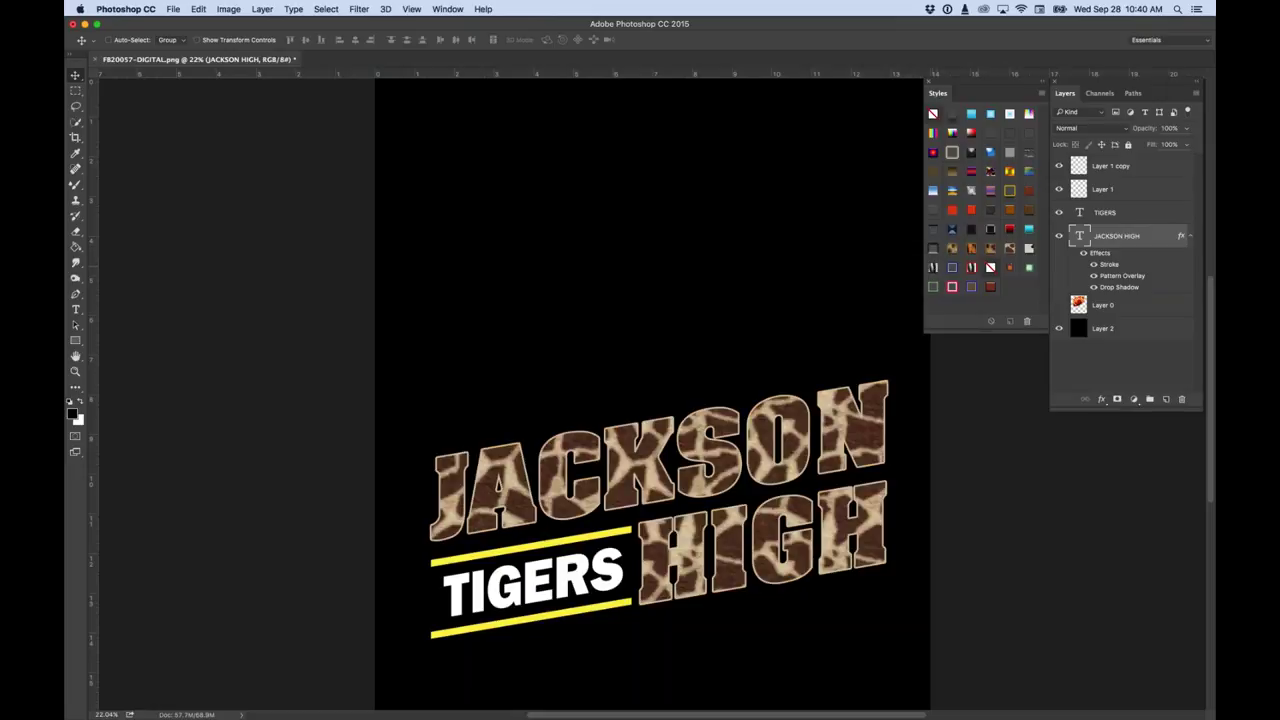
# Try the black-and-white zebra preset on JACKSON HIGH and compare the lettering with its effects hidden and shown.
pyautogui.click(935, 268)
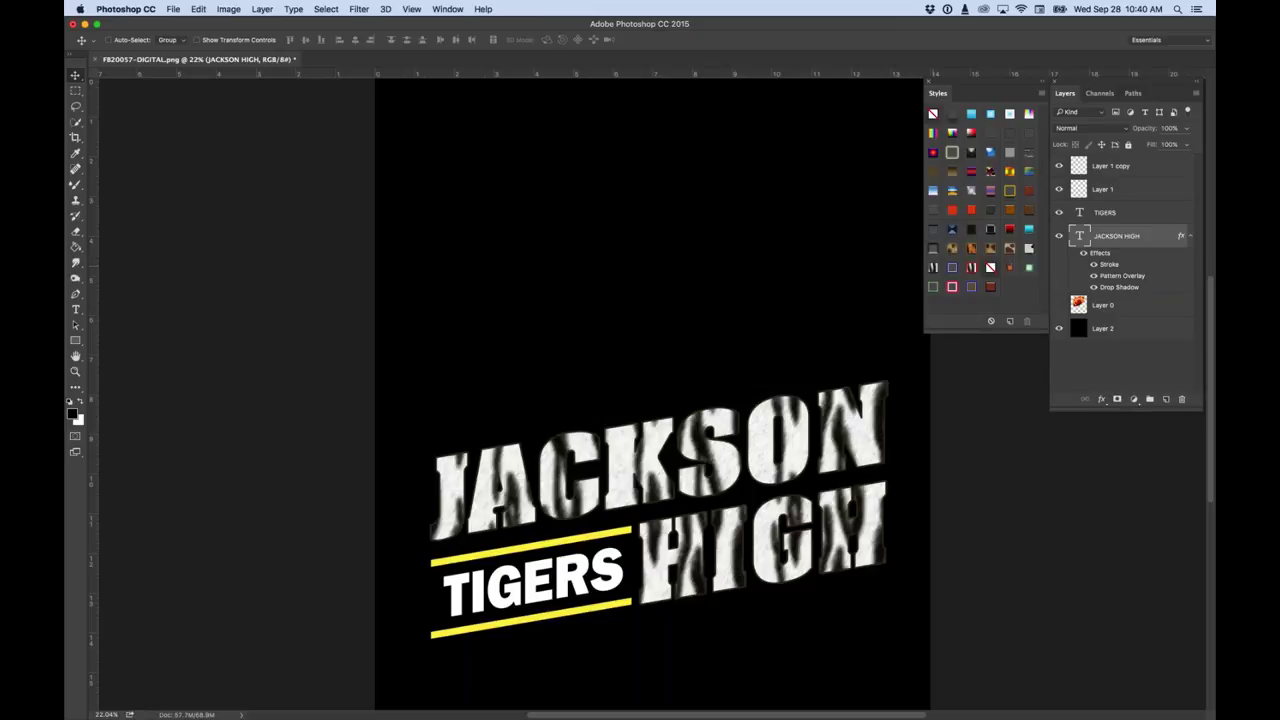
pyautogui.click(953, 250)
pyautogui.click(933, 268)
pyautogui.click(1084, 254)
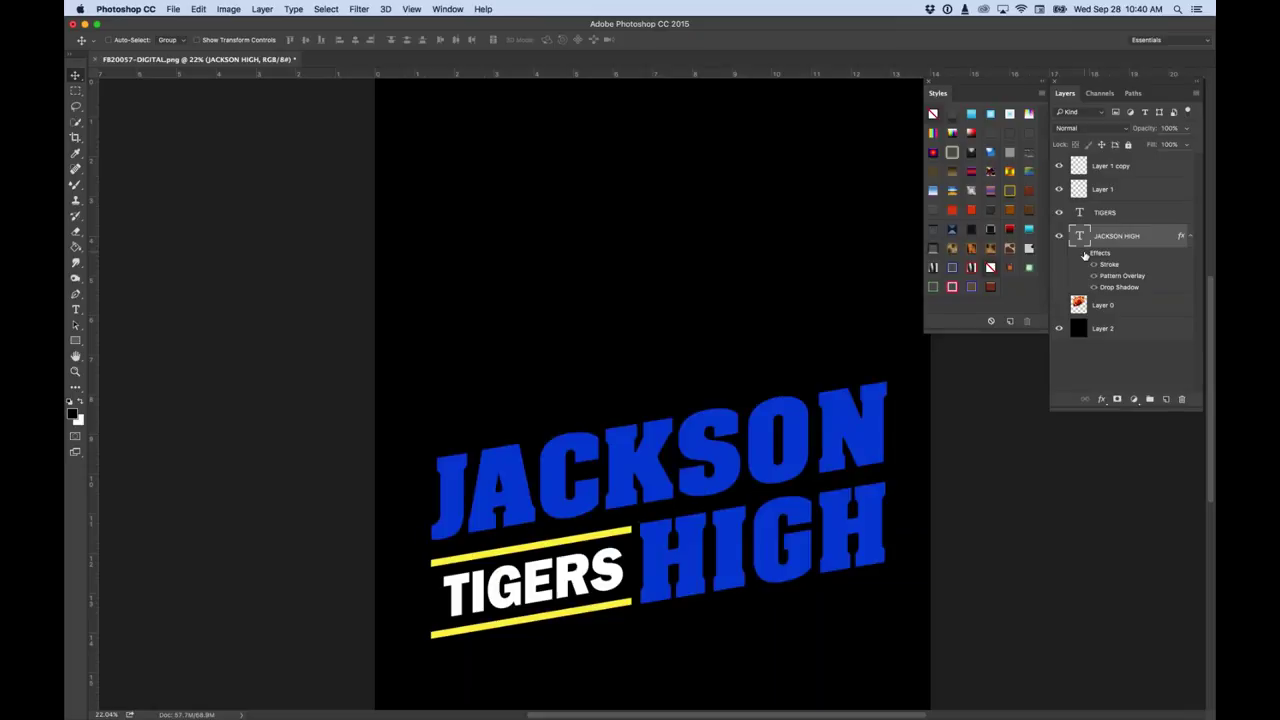
pyautogui.click(1083, 255)
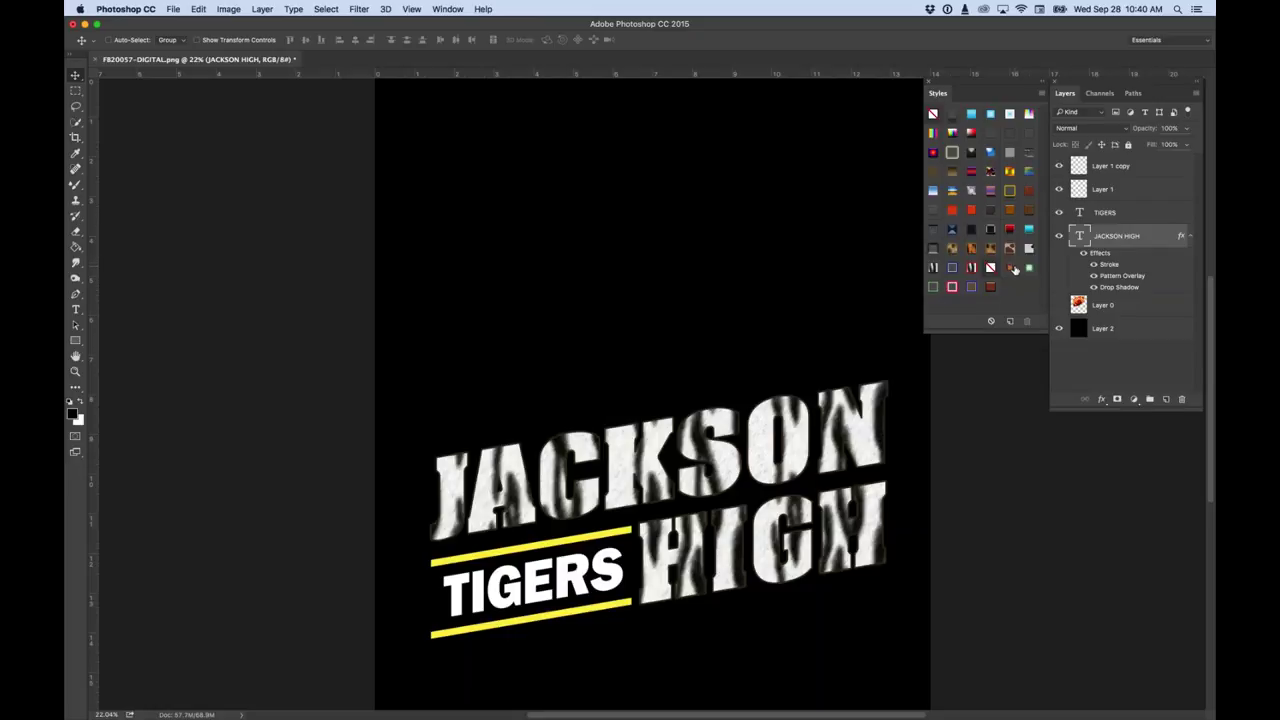
# Try green and yellow stroke colours around the zebra-patterned JACKSON HIGH text, discarding the colour change.
pyautogui.doubleClick(1181, 237)
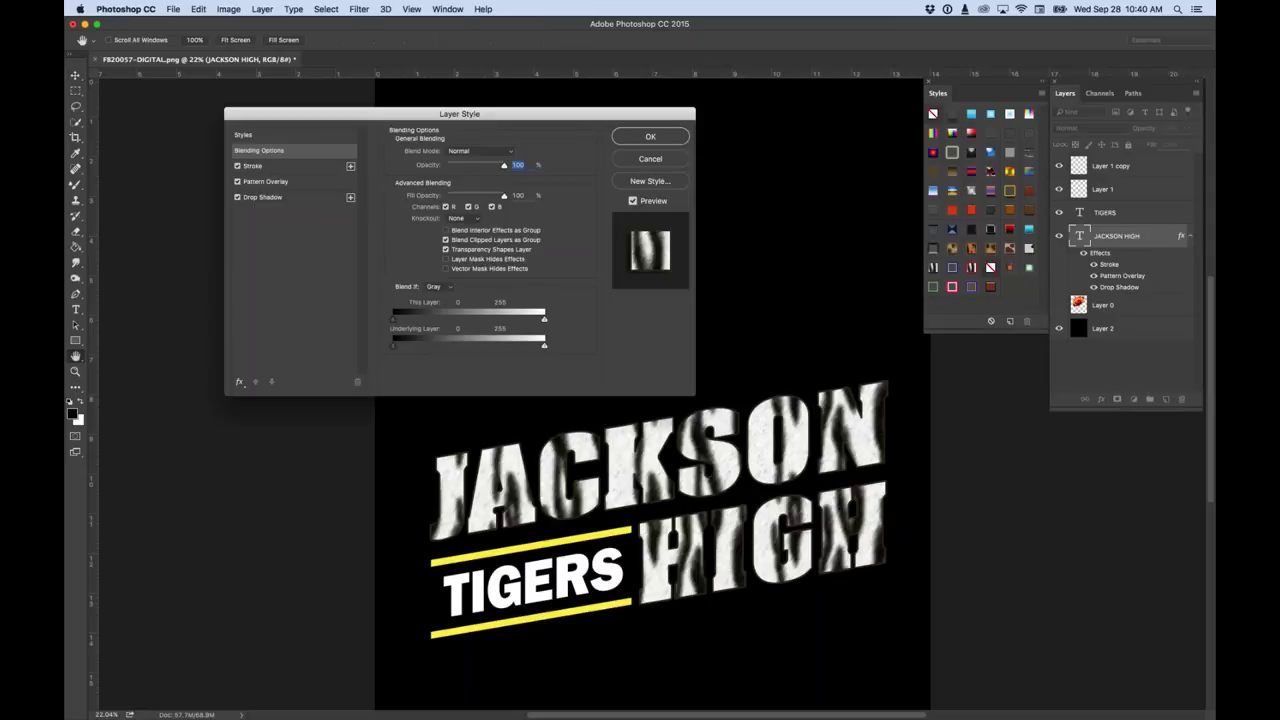
pyautogui.moveTo(500, 113); pyautogui.dragTo(385, 80)
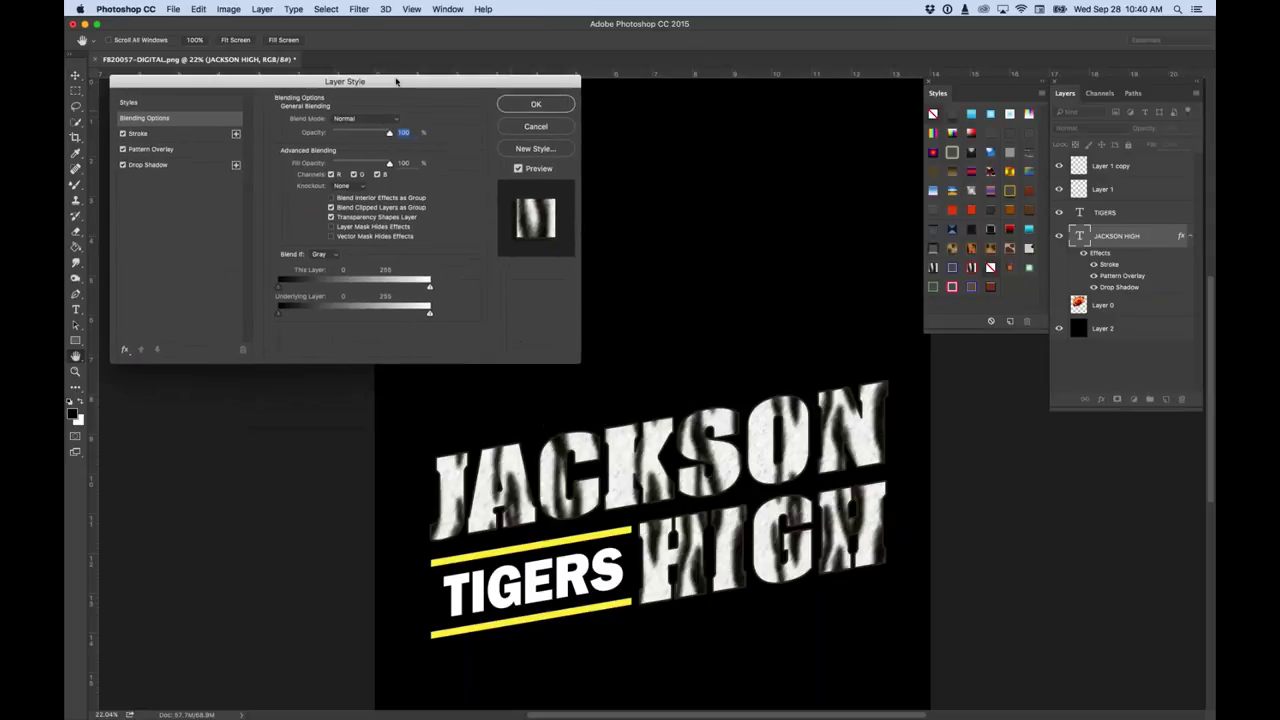
pyautogui.click(149, 134)
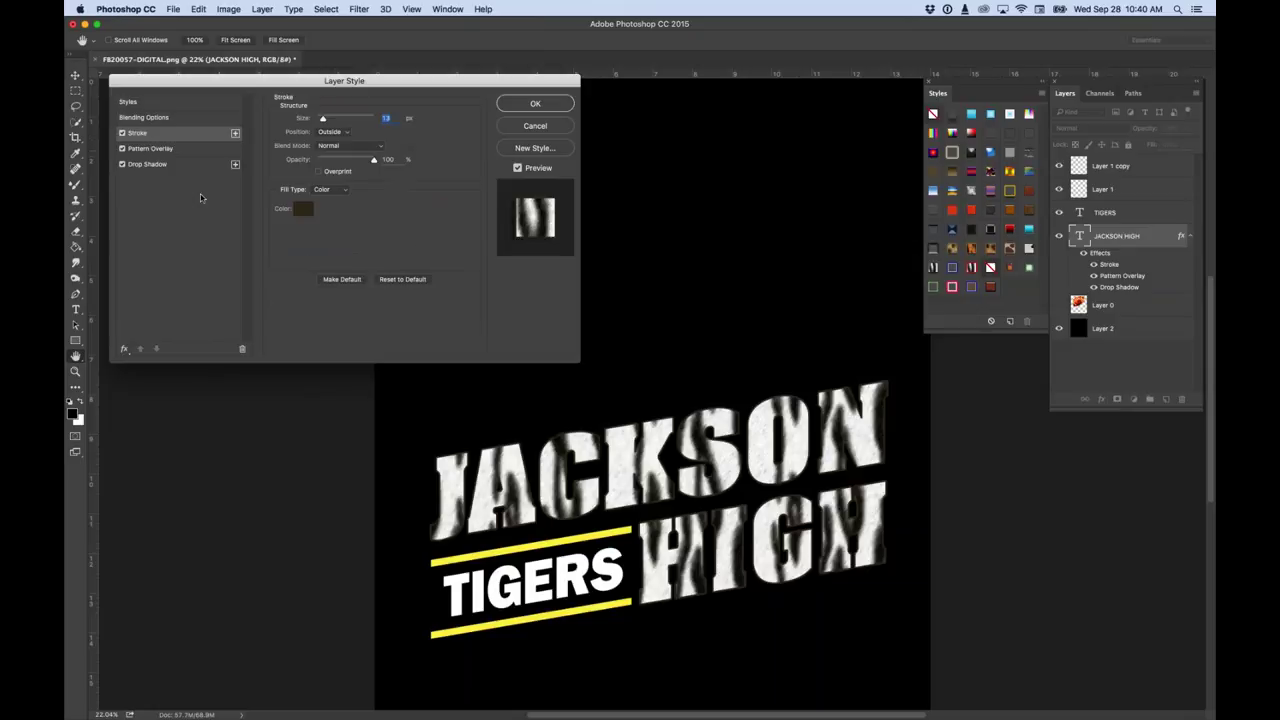
pyautogui.click(303, 208)
pyautogui.moveTo(280, 172)
pyautogui.mouseDown()
pyautogui.moveTo(303, 148)
pyautogui.moveTo(326, 177)
pyautogui.moveTo(326, 160)
pyautogui.moveTo(325, 265)
pyautogui.mouseUp()
pyautogui.click(327, 183)
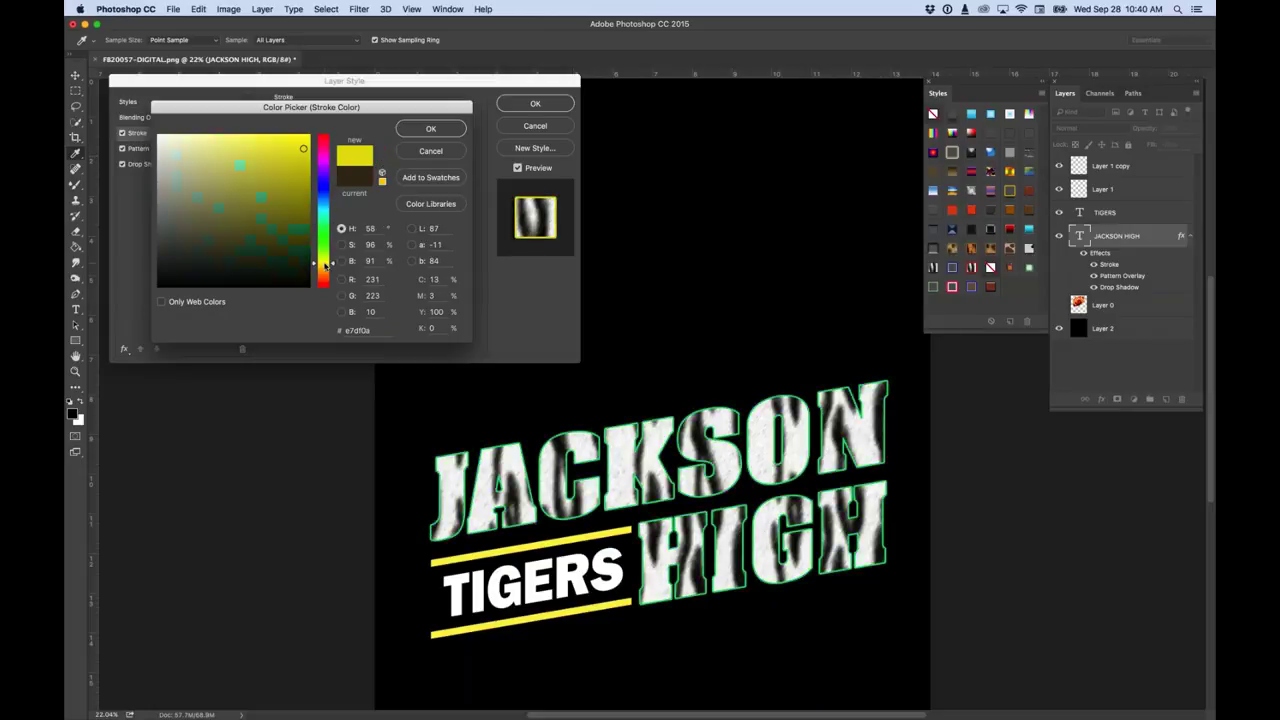
pyautogui.click(431, 151)
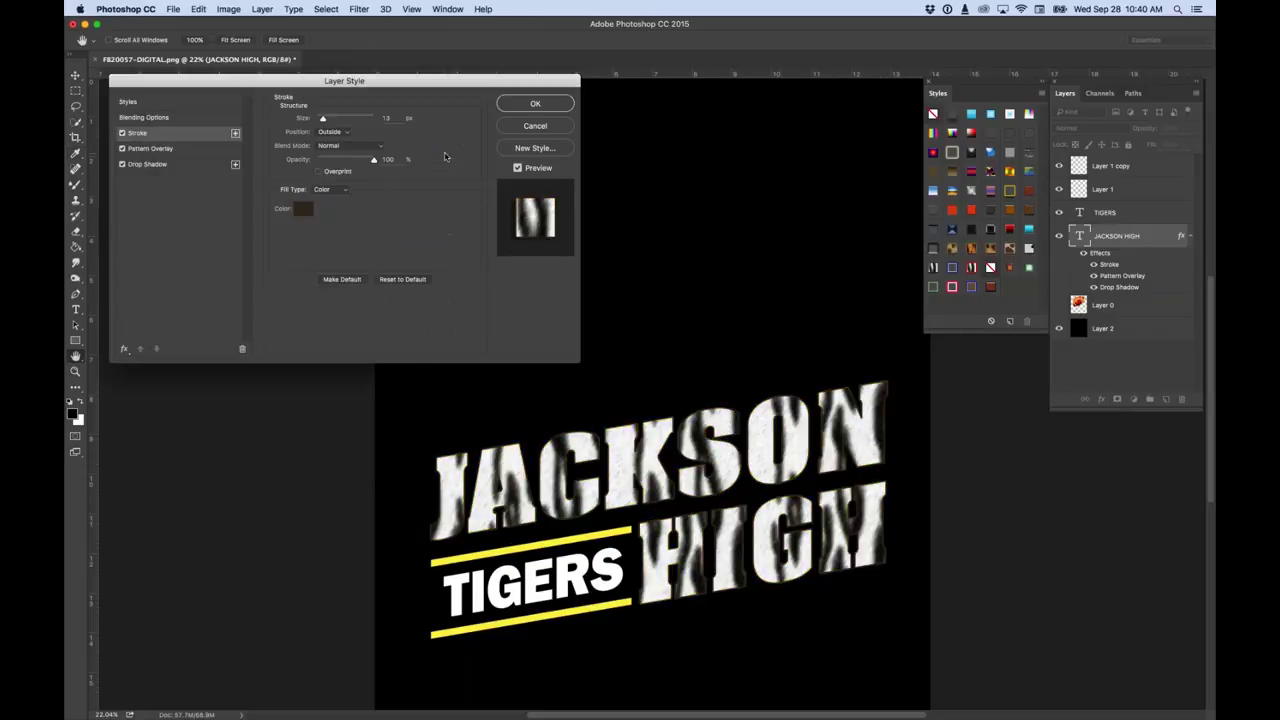
# Try smaller Pattern Overlay scales for the zebra stripes on JACKSON HIGH, discarding the layer style changes.
pyautogui.click(157, 150)
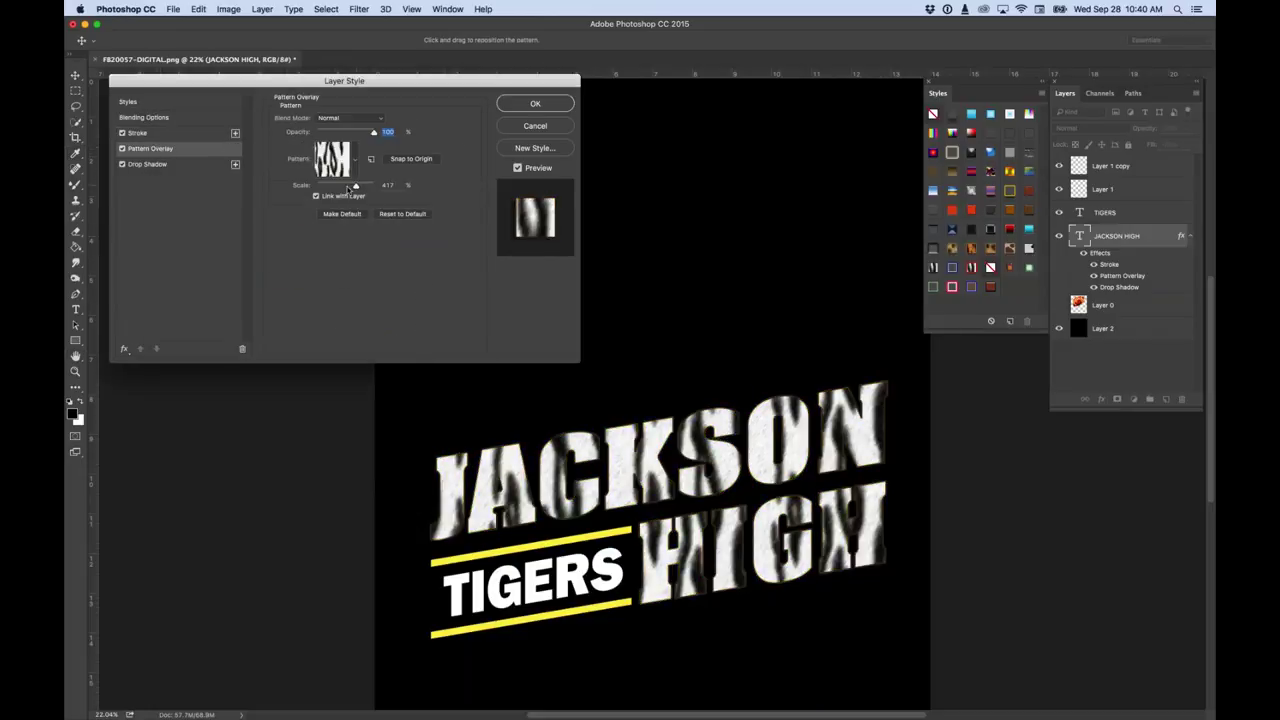
pyautogui.moveTo(356, 188); pyautogui.dragTo(345, 188)
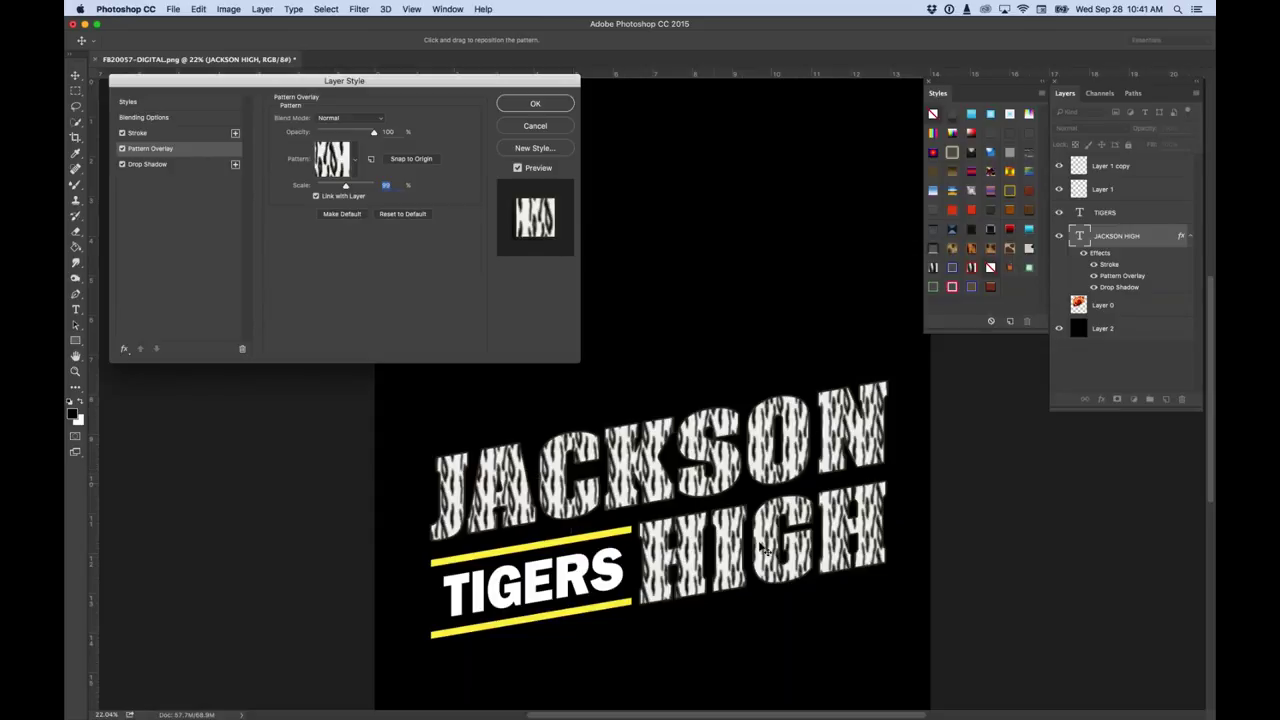
pyautogui.moveTo(346, 189); pyautogui.dragTo(340, 188)
pyautogui.click(536, 126)
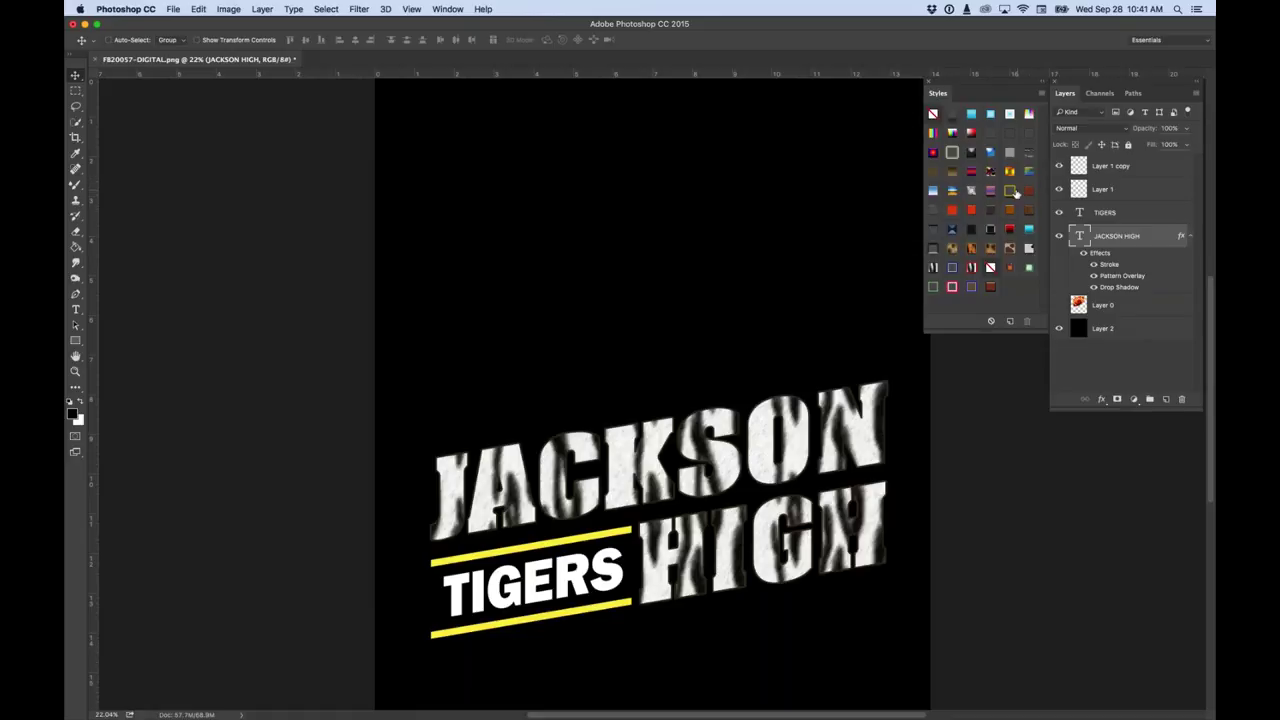
# Try the gold outline preset on JACKSON HIGH, then apply the brown leather preset and check its layer style options.
pyautogui.click(1012, 191)
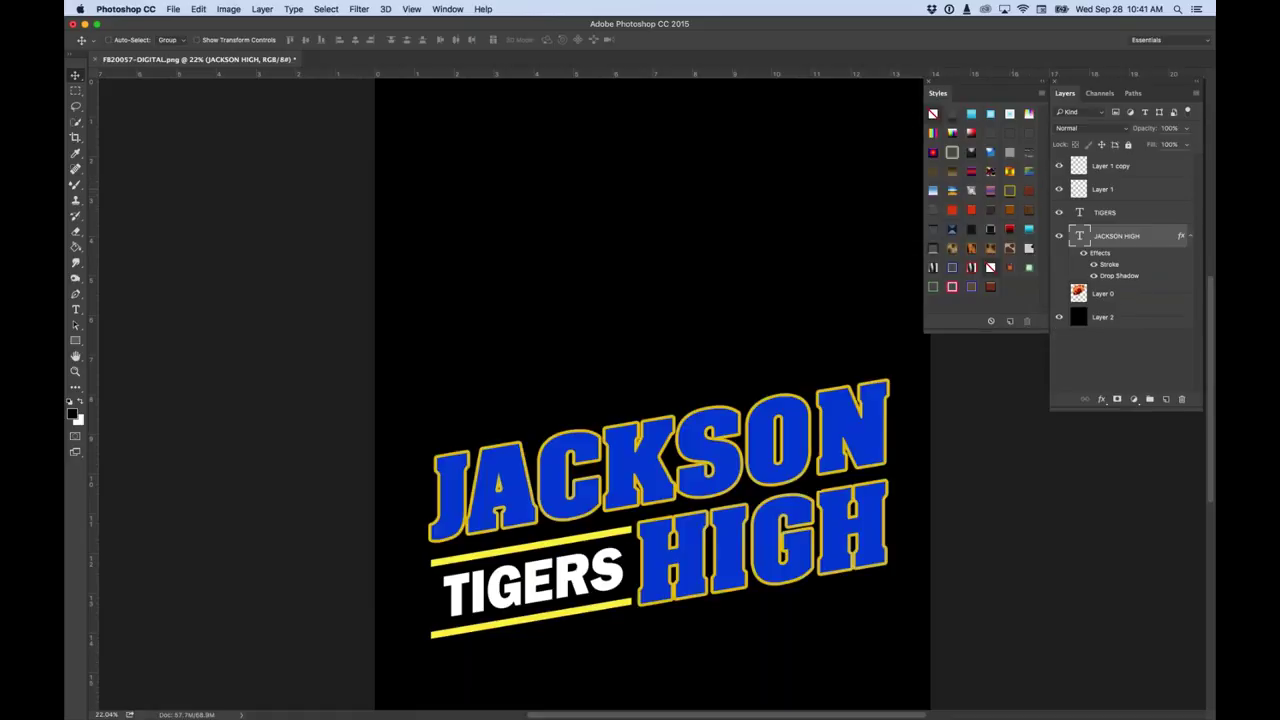
pyautogui.click(1030, 193)
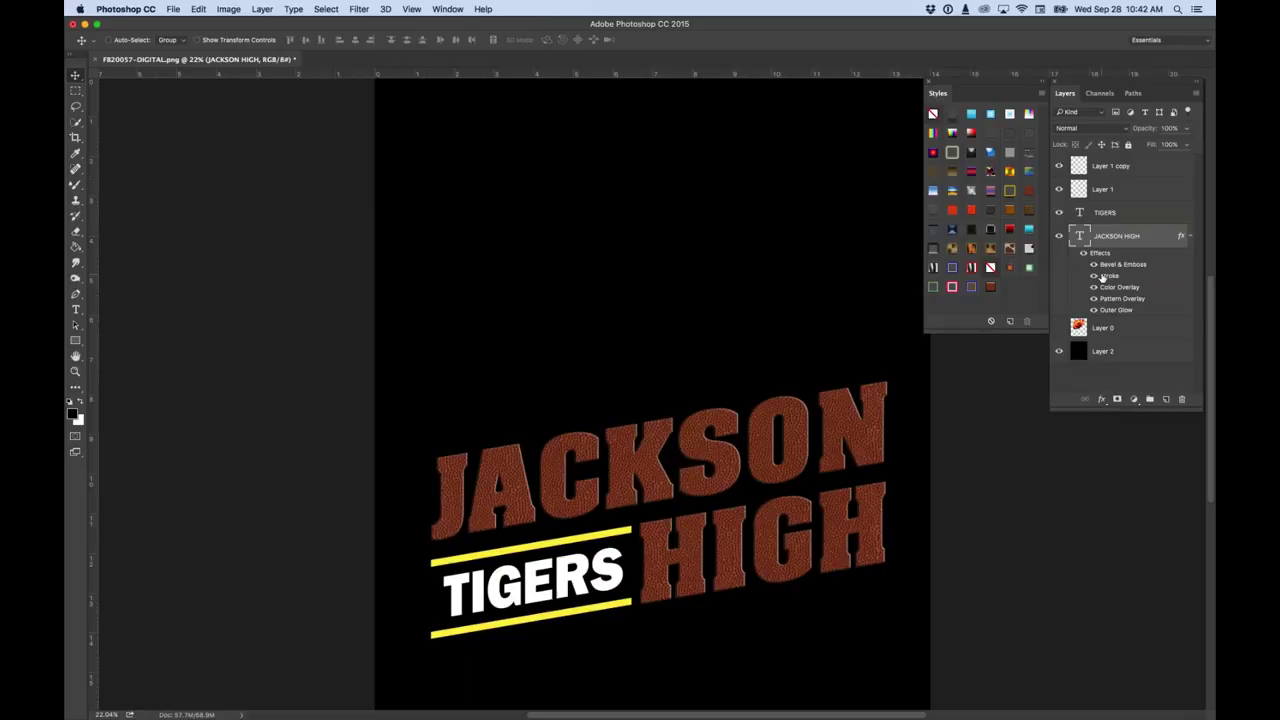
pyautogui.doubleClick(1182, 239)
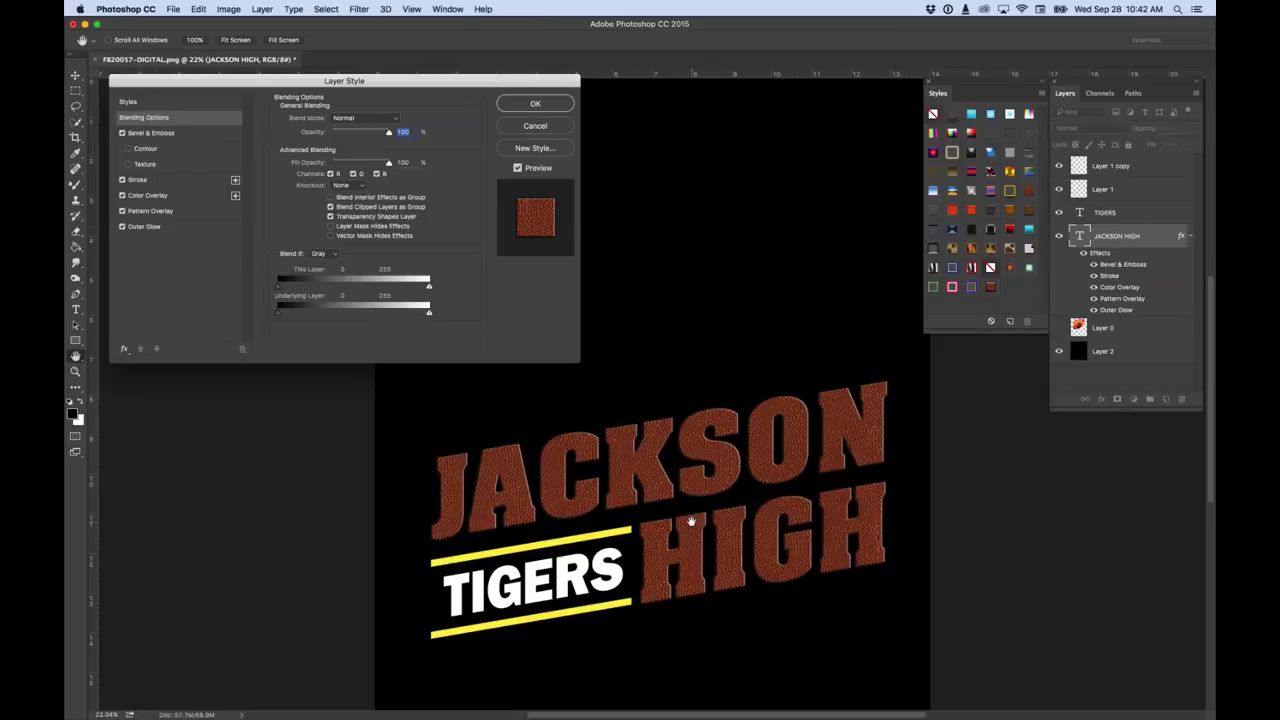
pyautogui.click(527, 127)
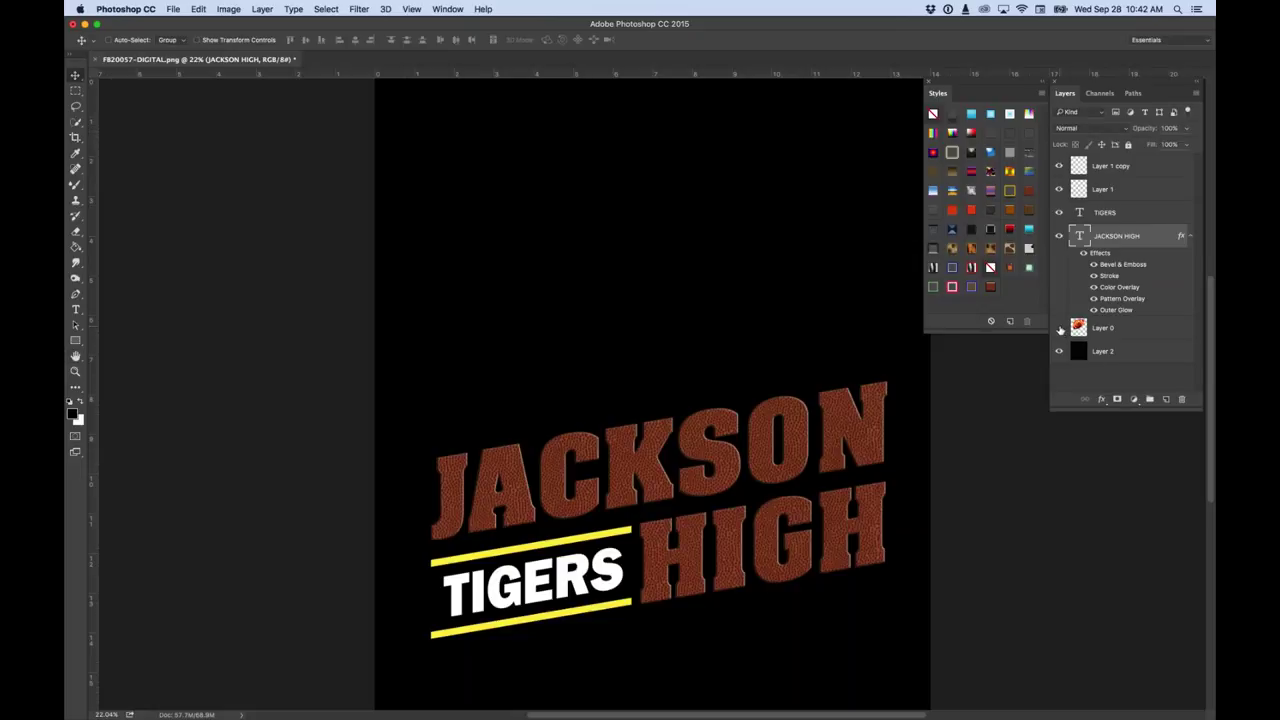
# Show the flaming football on Layer 0 and move it to the top of the layer stack, above the lettering.
pyautogui.click(1060, 330)
pyautogui.click(1085, 330)
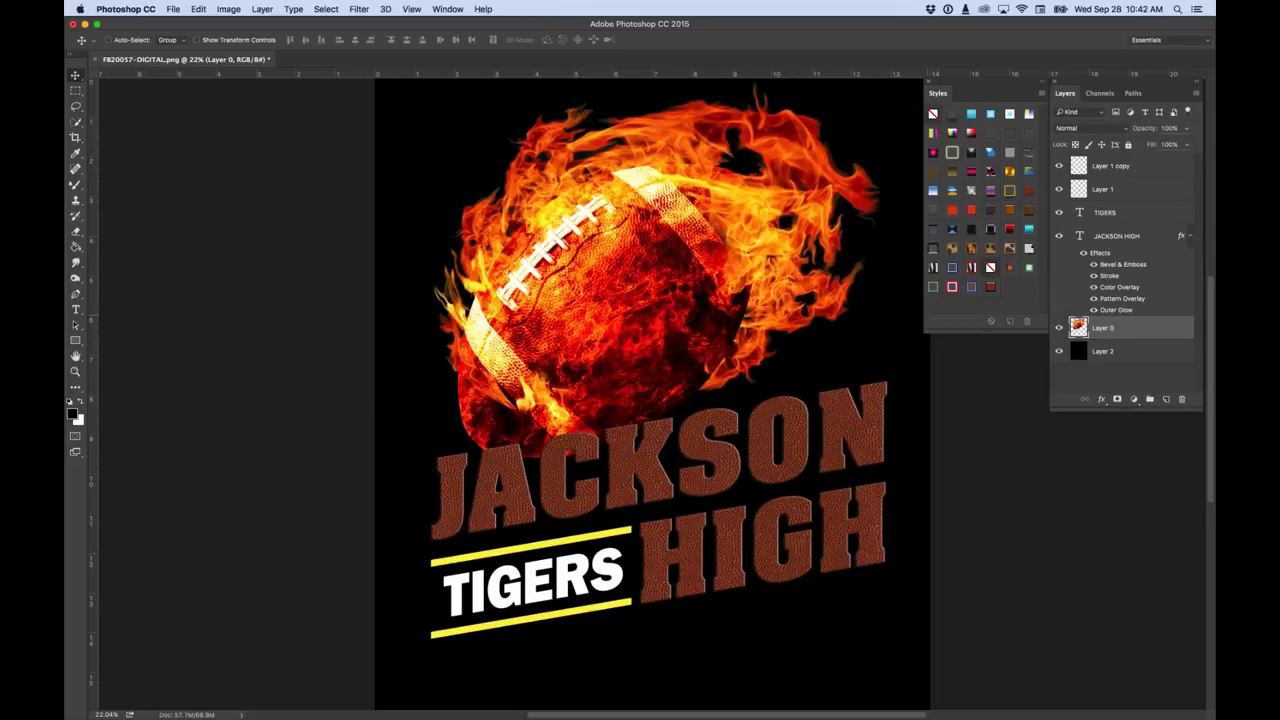
pyautogui.moveTo(1078, 328); pyautogui.dragTo(1077, 166)
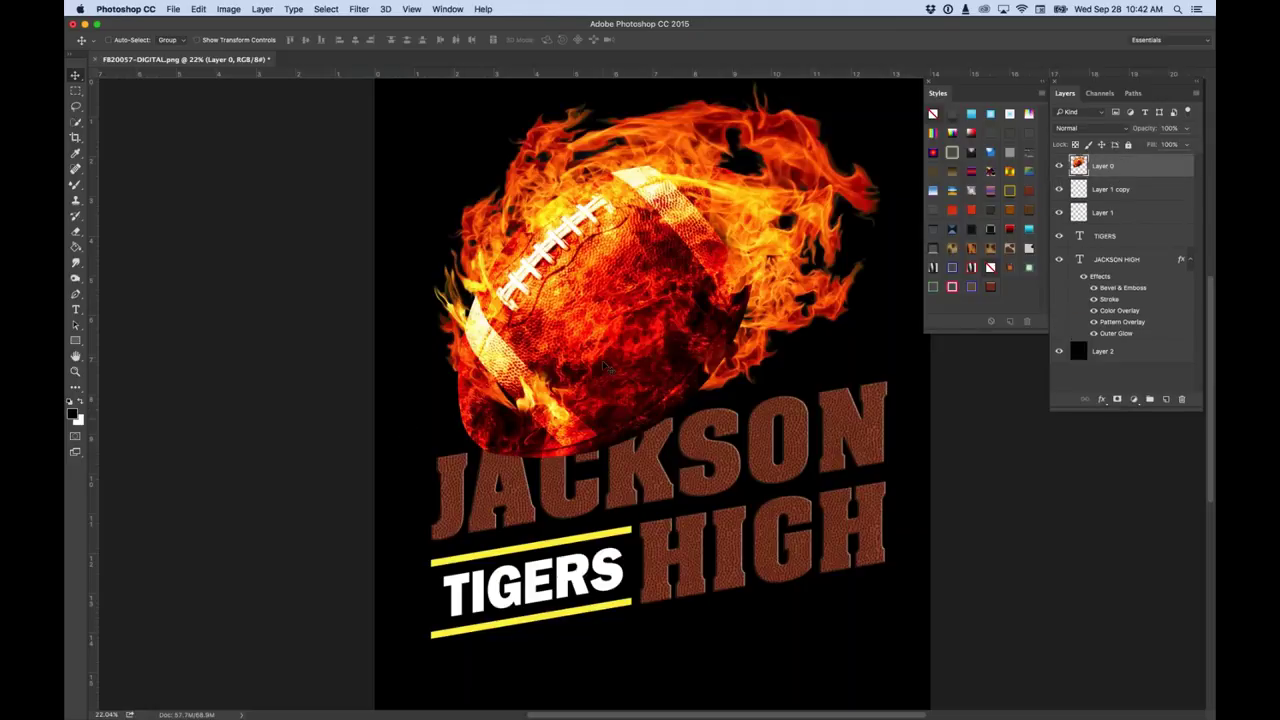
# Move the JACKSON HIGH and TIGERS text together with both yellow lines slightly down below the football.
pyautogui.click(1079, 190)
pyautogui.keyDown('shift'); pyautogui.click(1078, 261); pyautogui.keyUp('shift')
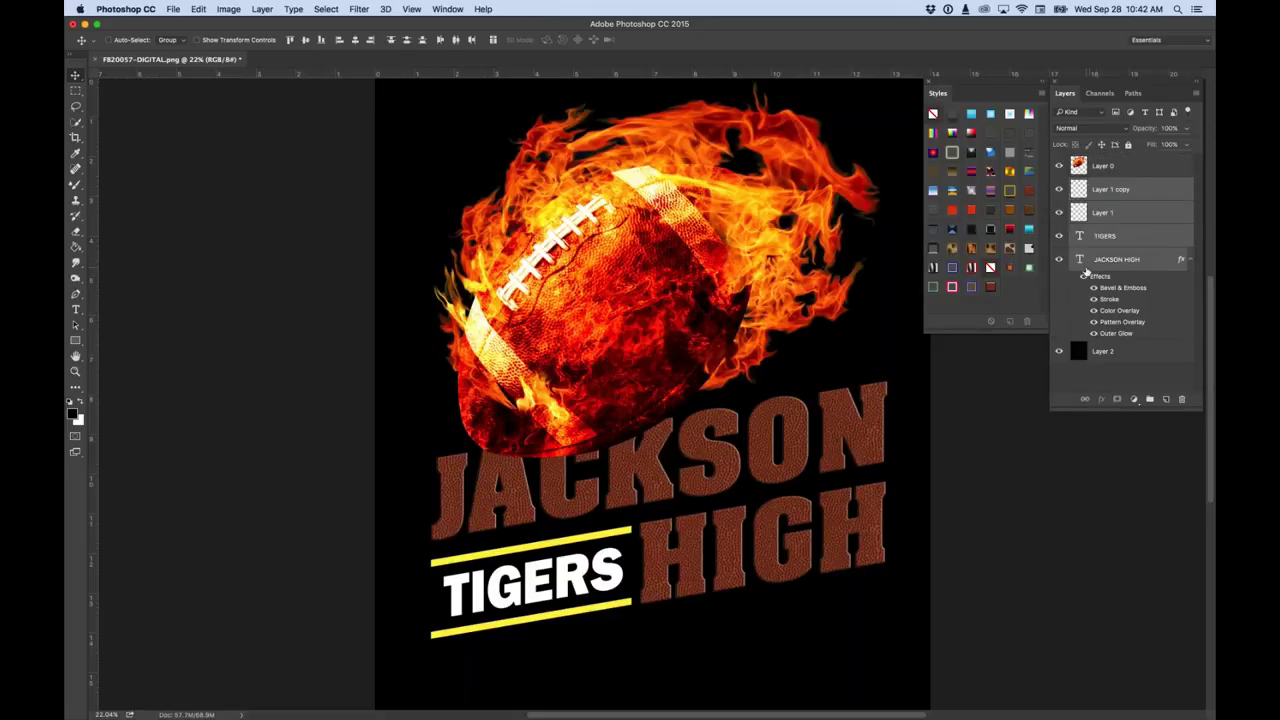
pyautogui.moveTo(788, 480); pyautogui.dragTo(788, 484)
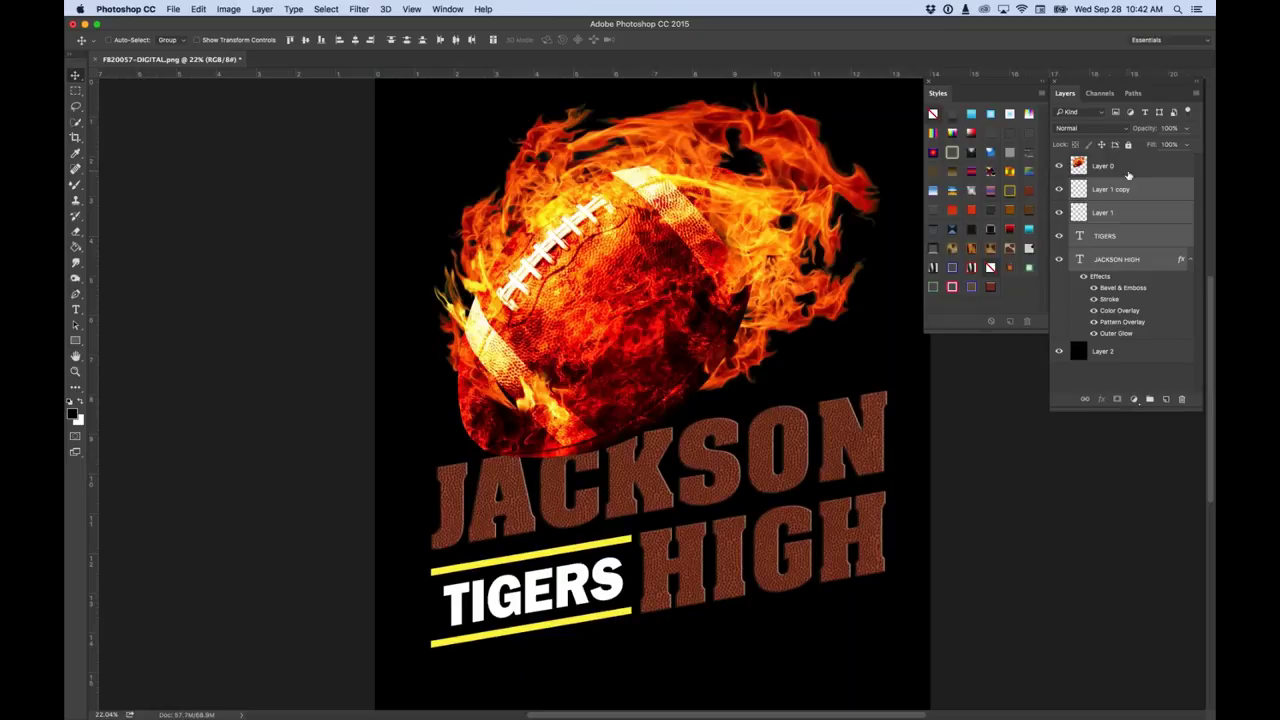
pyautogui.click(1086, 166)
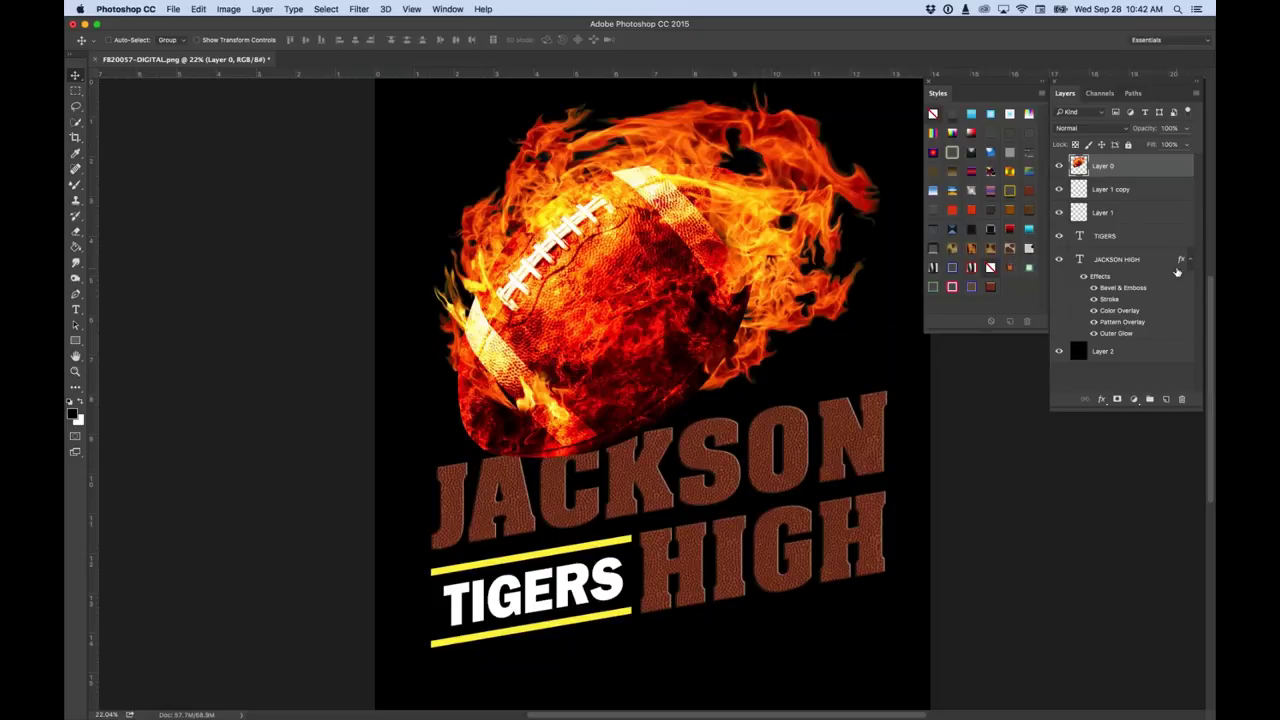
# Enlarge the leather Pattern Overlay on JACKSON HIGH to a scale of about 250%.
pyautogui.click(1083, 262)
pyautogui.doubleClick(1182, 260)
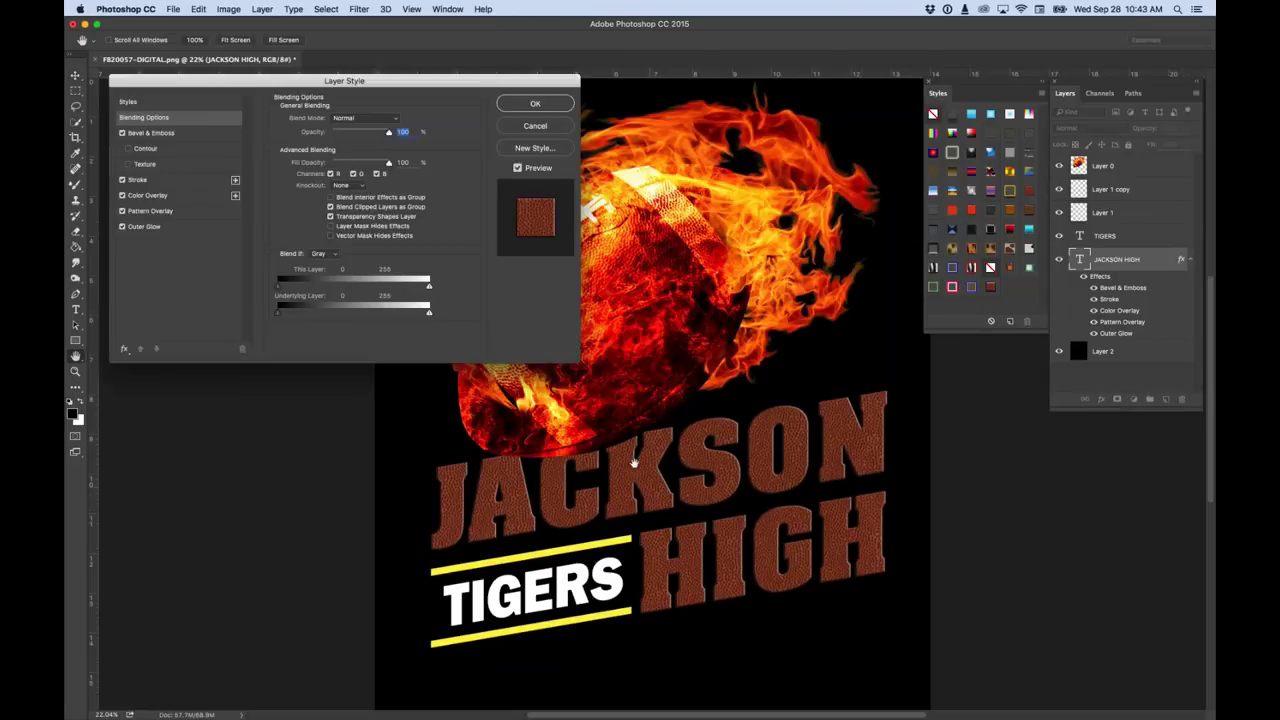
pyautogui.click(147, 213)
pyautogui.moveTo(346, 187); pyautogui.dragTo(352, 187)
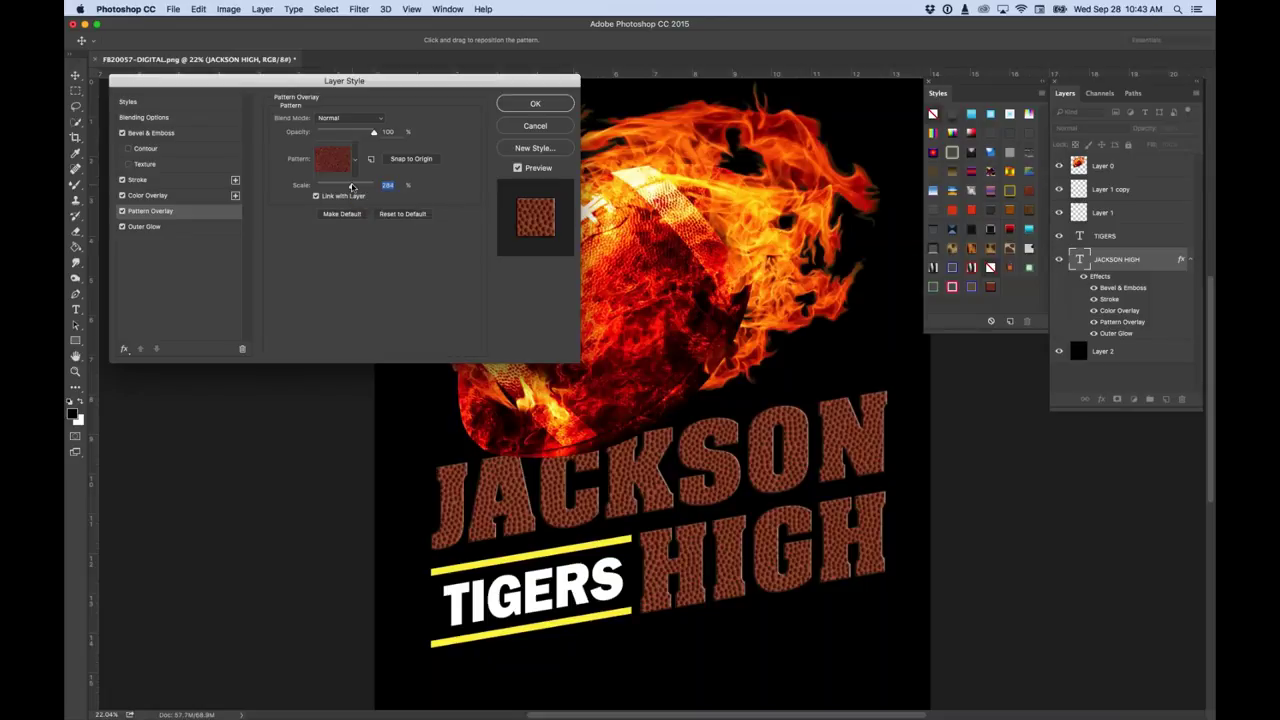
pyautogui.moveTo(351, 187); pyautogui.dragTo(350, 187)
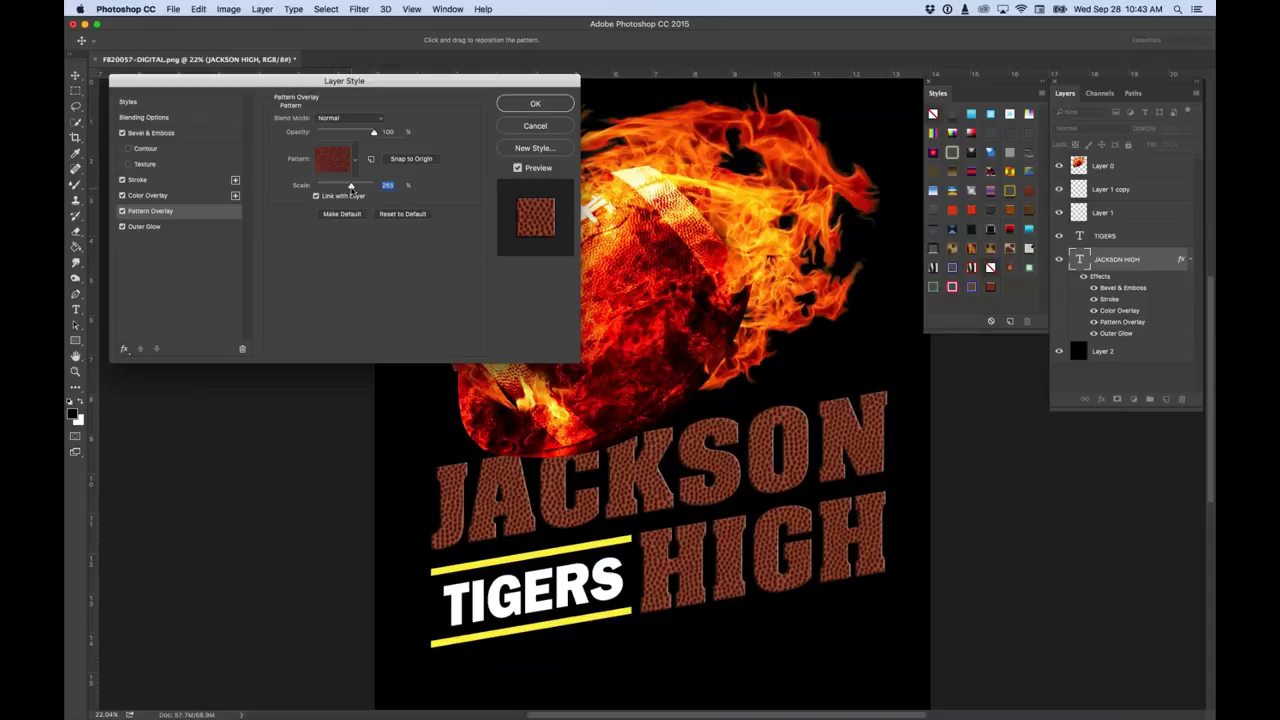
# Give JACKSON HIGH a stroke about 18 px wide in yellow #fff14e, sampled from the line above TIGERS.
pyautogui.click(142, 182)
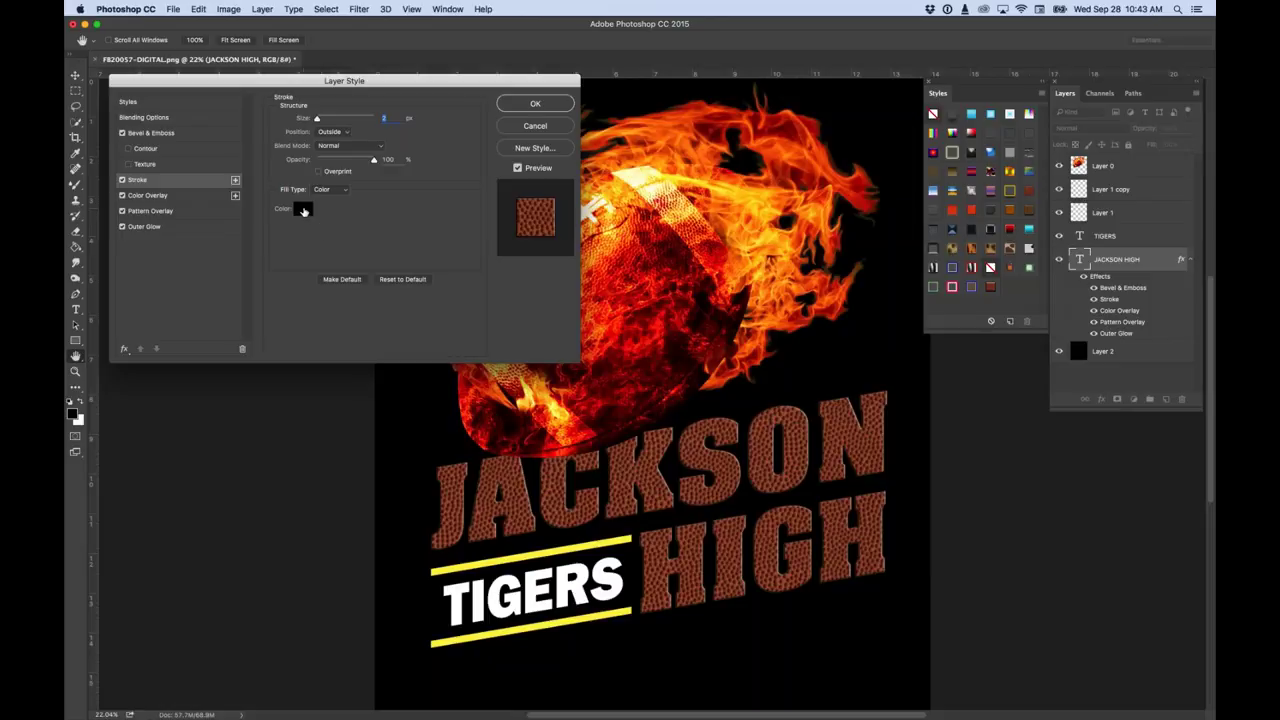
pyautogui.click(303, 209)
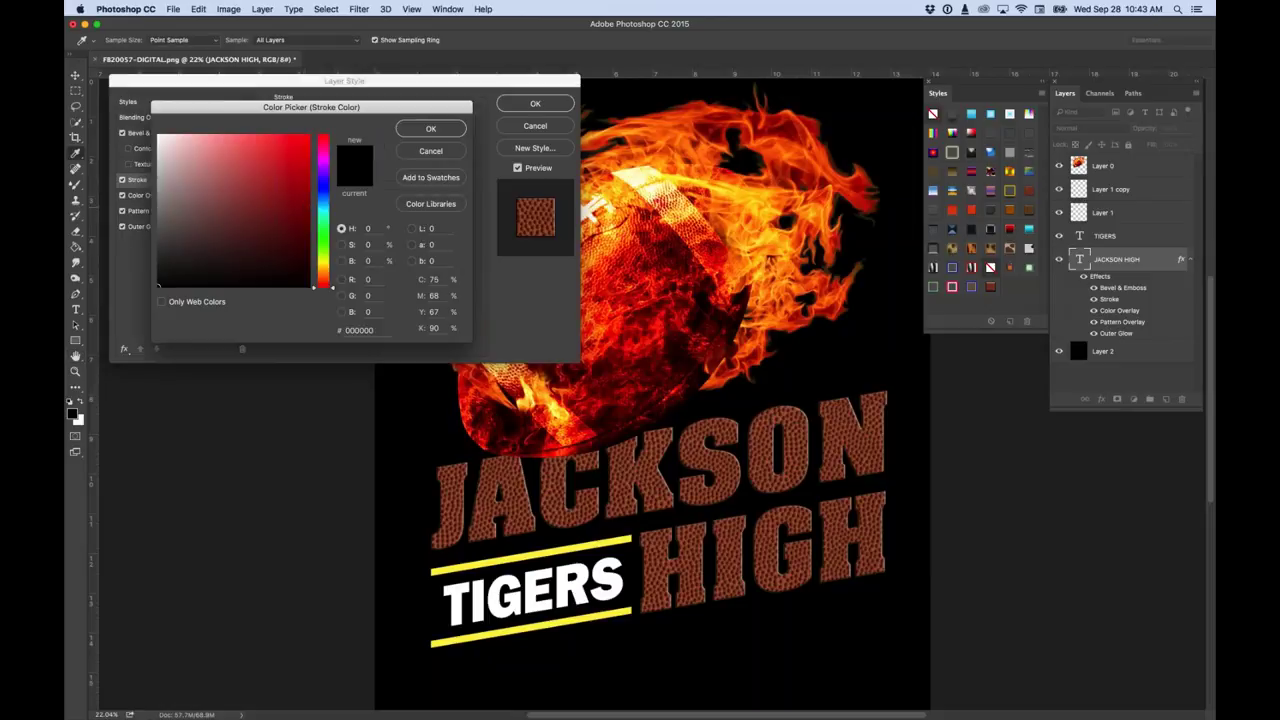
pyautogui.click(533, 553)
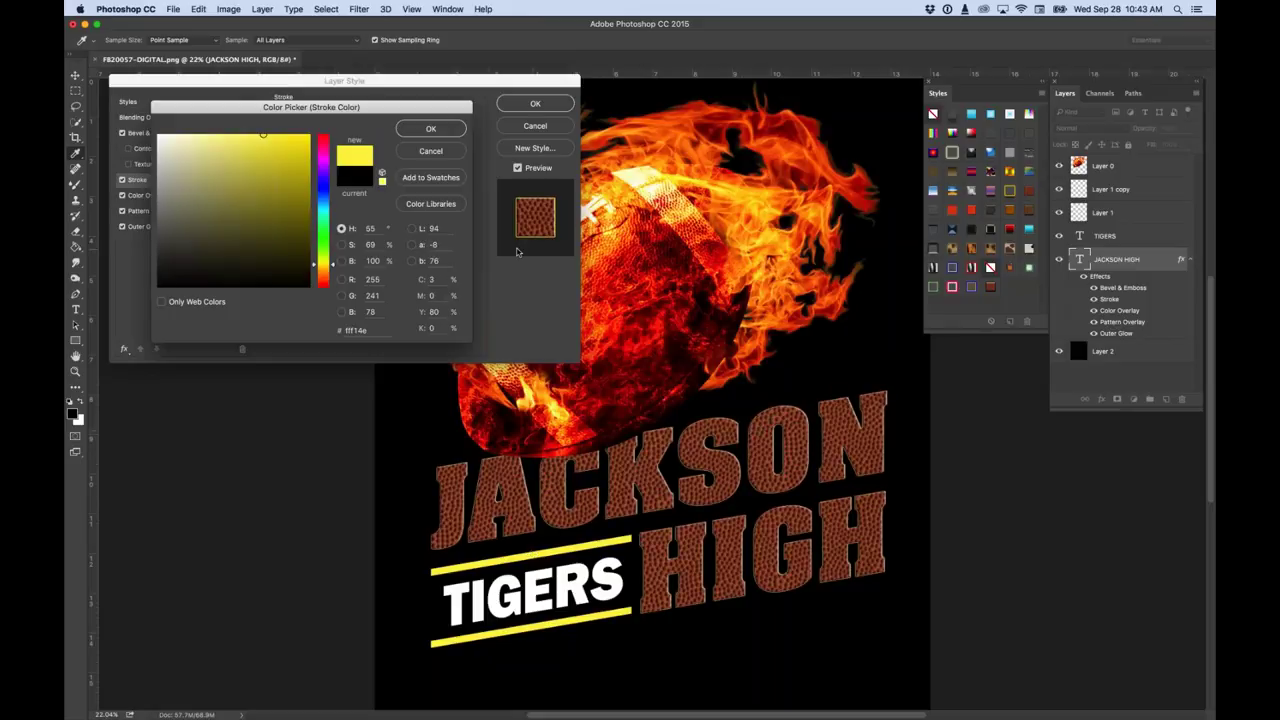
pyautogui.click(430, 128)
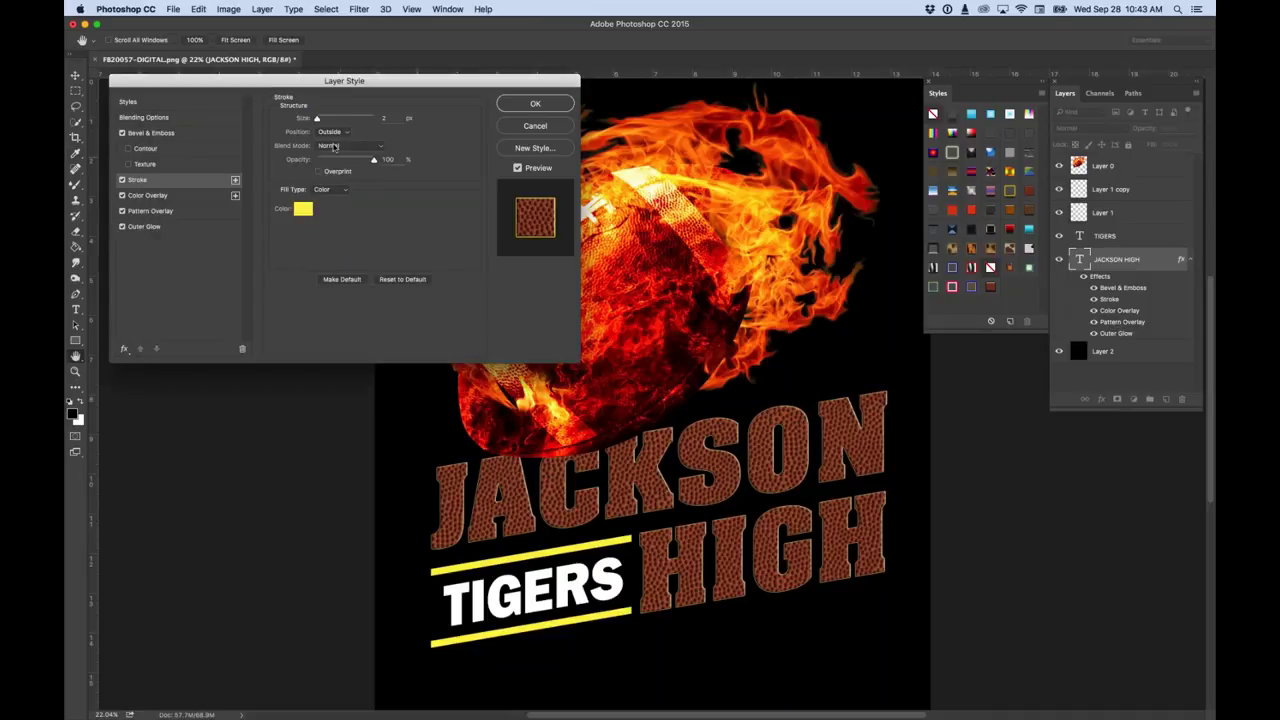
pyautogui.moveTo(317, 119); pyautogui.dragTo(323, 118)
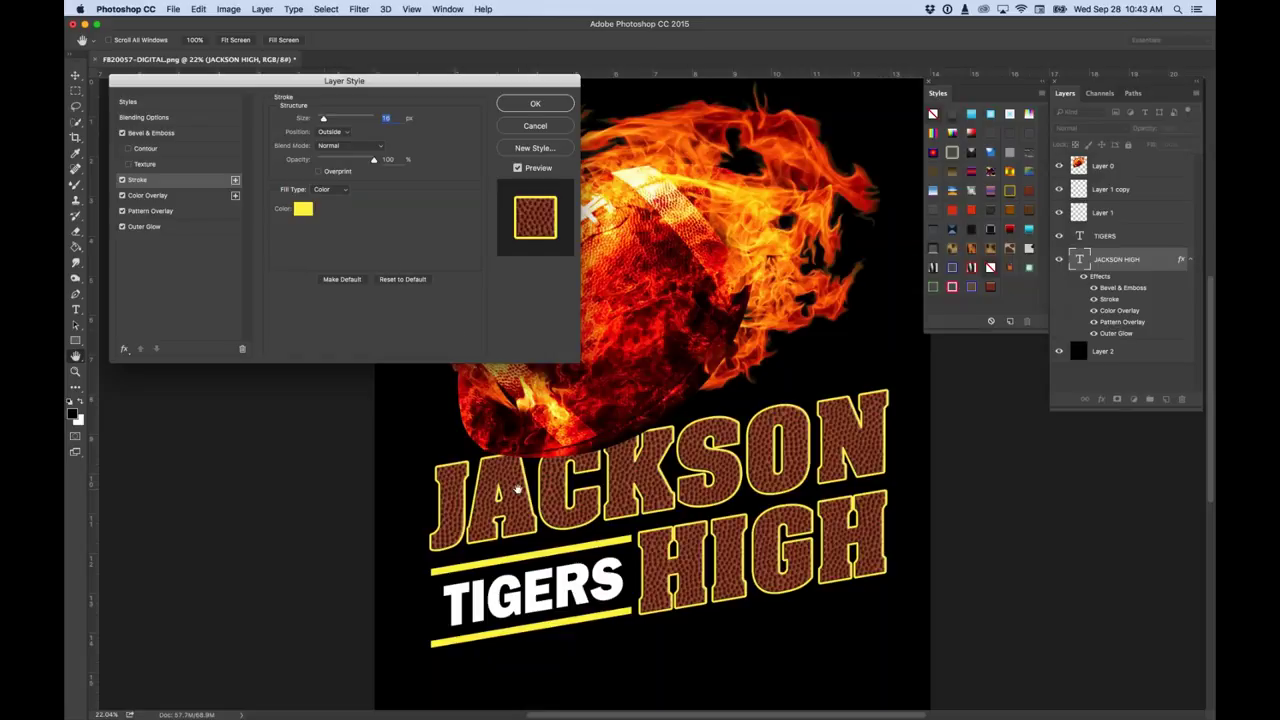
# Compare JACKSON HIGH with its Bevel & Emboss effect turned off and on, leaving the effect enabled.
pyautogui.click(150, 133)
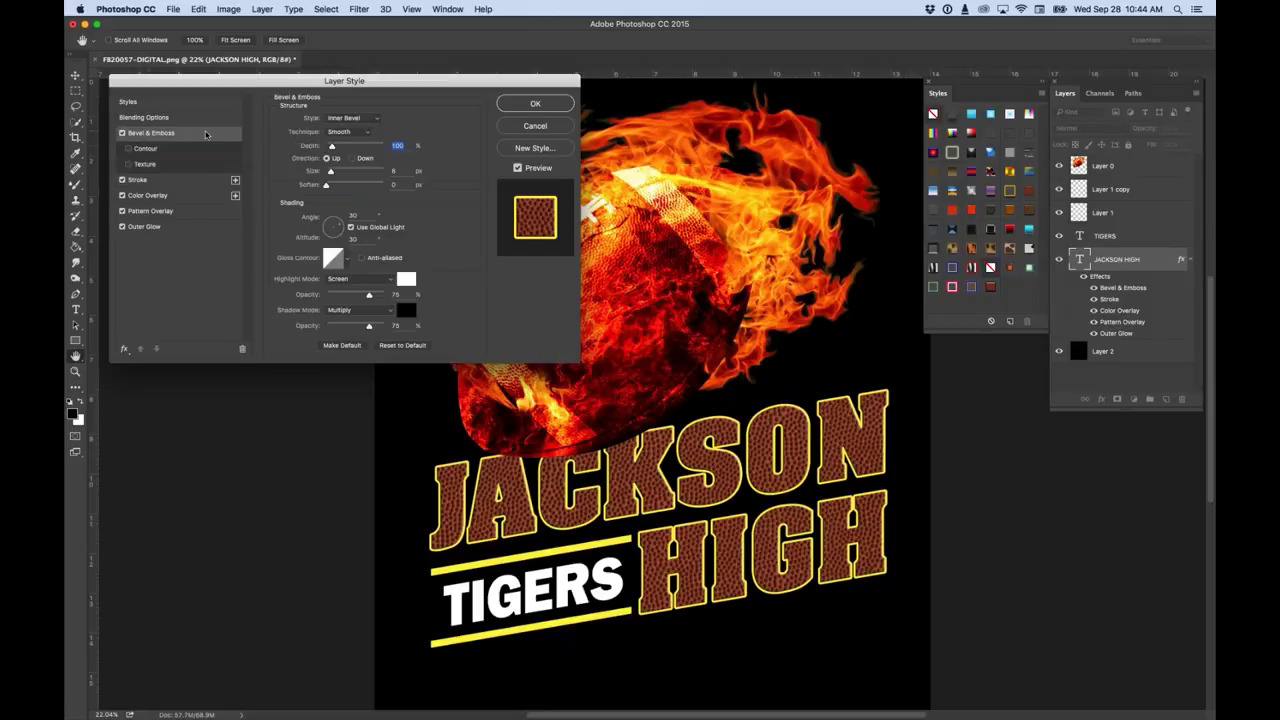
pyautogui.click(123, 133)
pyautogui.click(123, 133)
pyautogui.click(123, 133)
pyautogui.click(123, 133)
pyautogui.click(123, 133)
pyautogui.click(123, 133)
# Adjust the bevel on JACKSON HIGH to about 168% depth and 29 px size, with the light at a 42° angle and 21° altitude.
pyautogui.moveTo(330, 173); pyautogui.dragTo(344, 170)
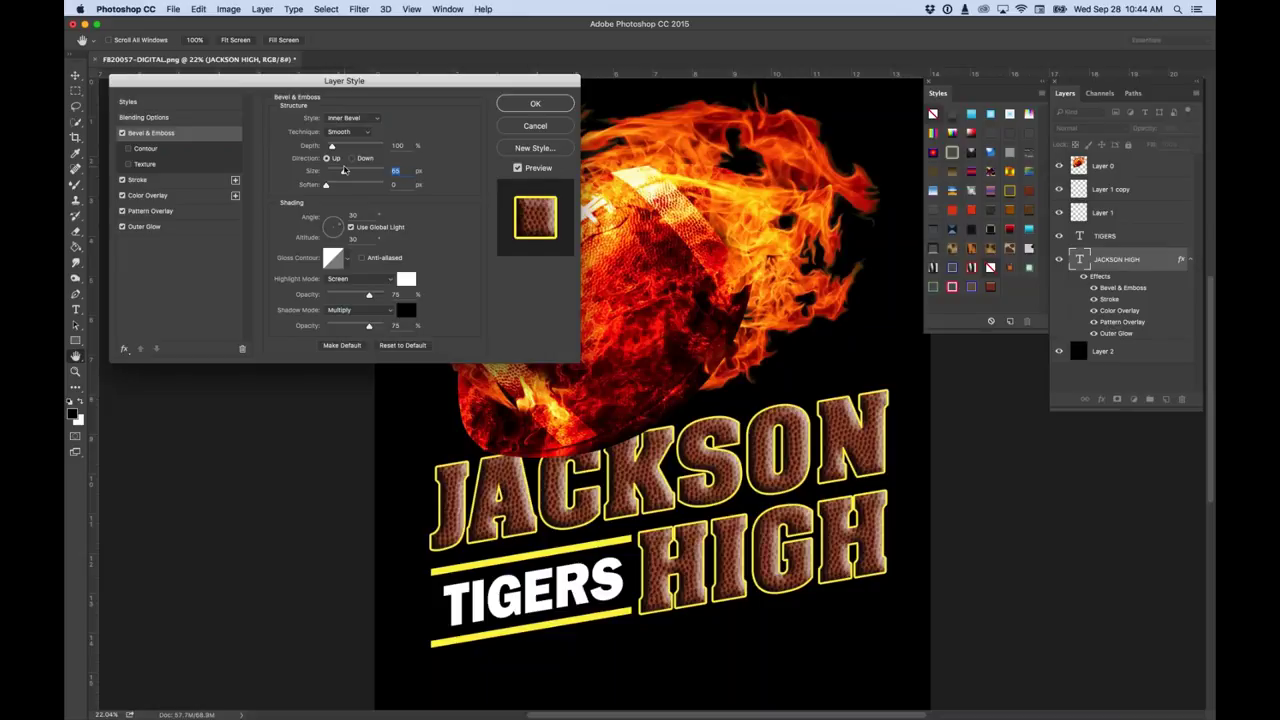
pyautogui.moveTo(344, 170); pyautogui.dragTo(343, 170)
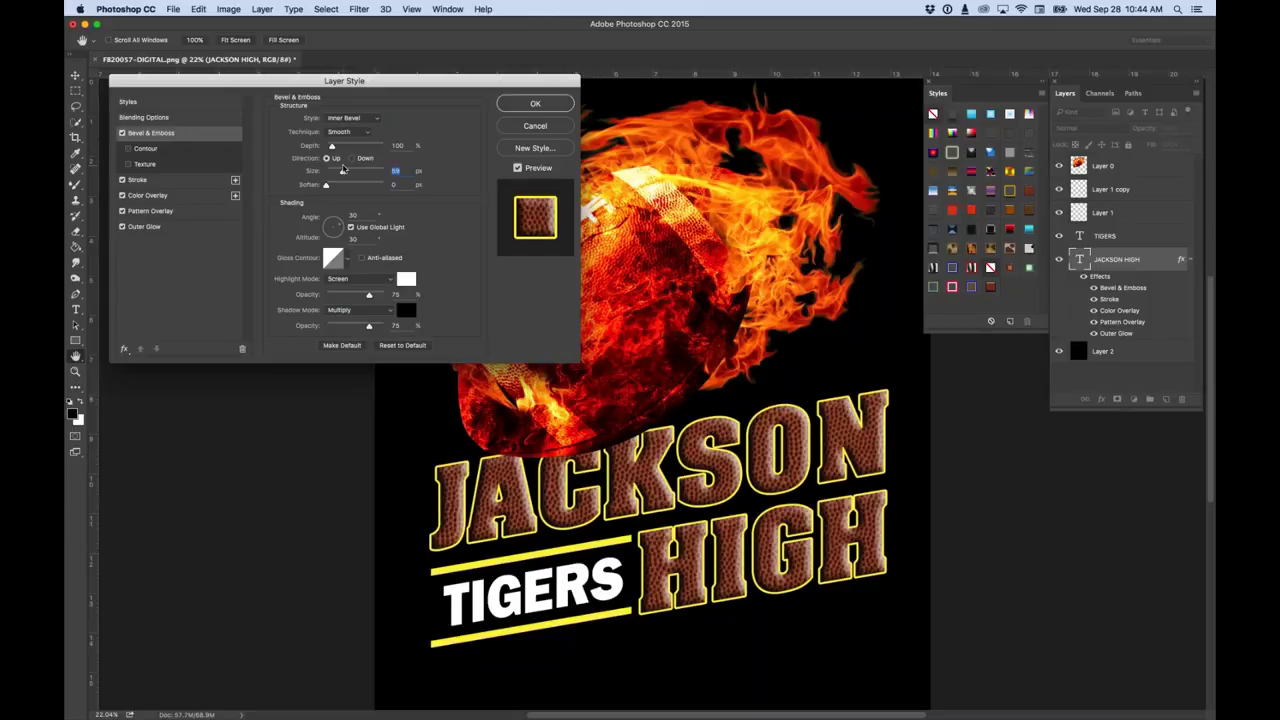
pyautogui.moveTo(343, 170); pyautogui.dragTo(339, 174)
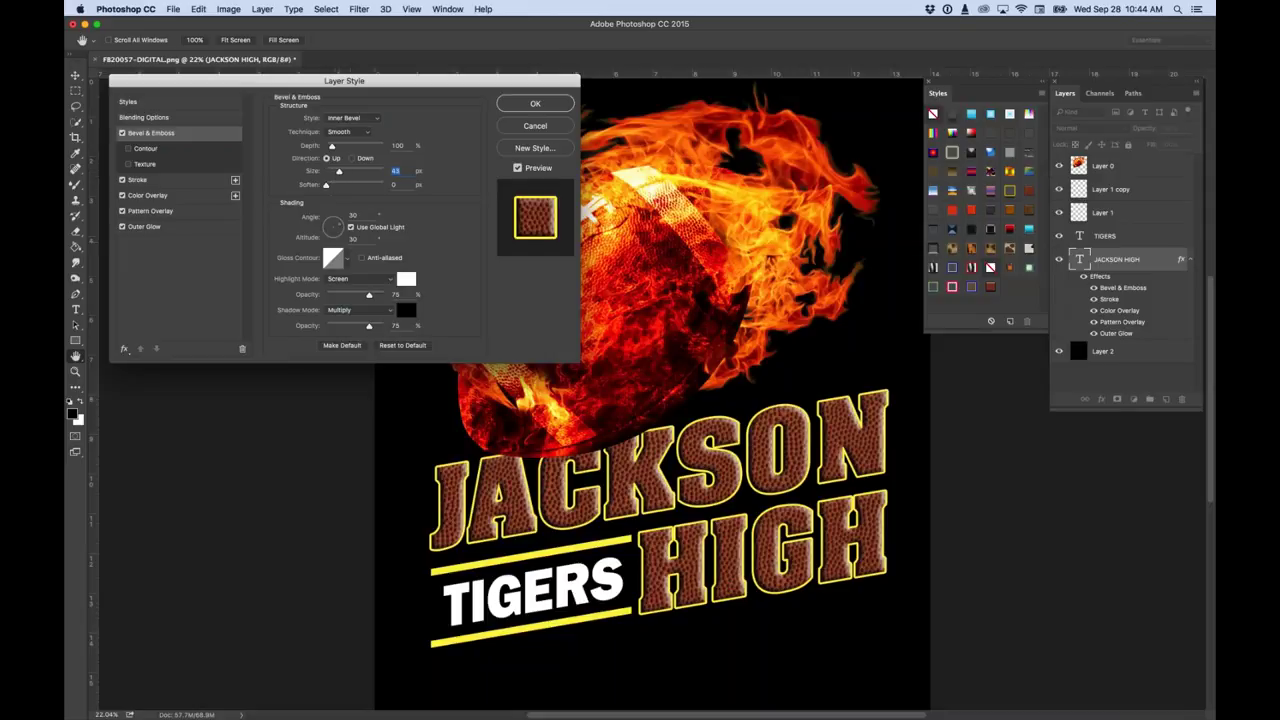
pyautogui.moveTo(332, 147)
pyautogui.mouseDown()
pyautogui.moveTo(381, 144)
pyautogui.moveTo(351, 146)
pyautogui.mouseUp()
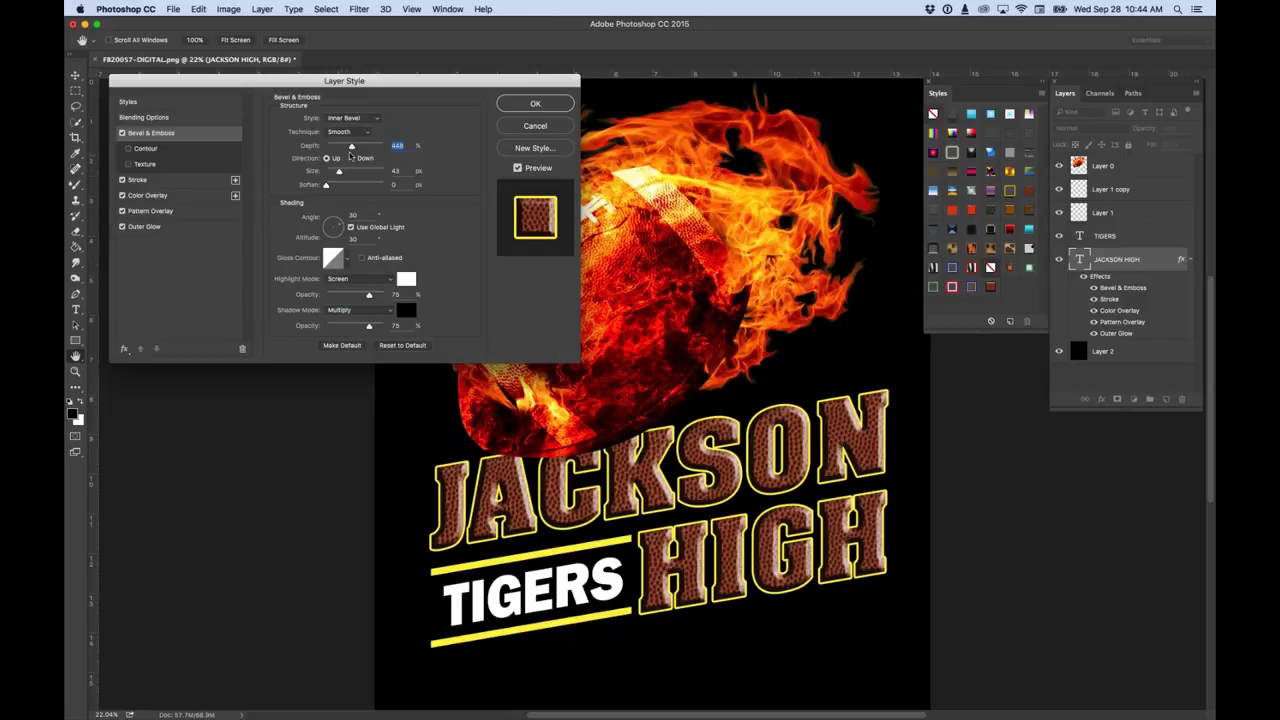
pyautogui.moveTo(351, 147); pyautogui.dragTo(339, 147)
pyautogui.moveTo(338, 230)
pyautogui.mouseDown()
pyautogui.moveTo(332, 240)
pyautogui.moveTo(348, 232)
pyautogui.moveTo(339, 224)
pyautogui.mouseUp()
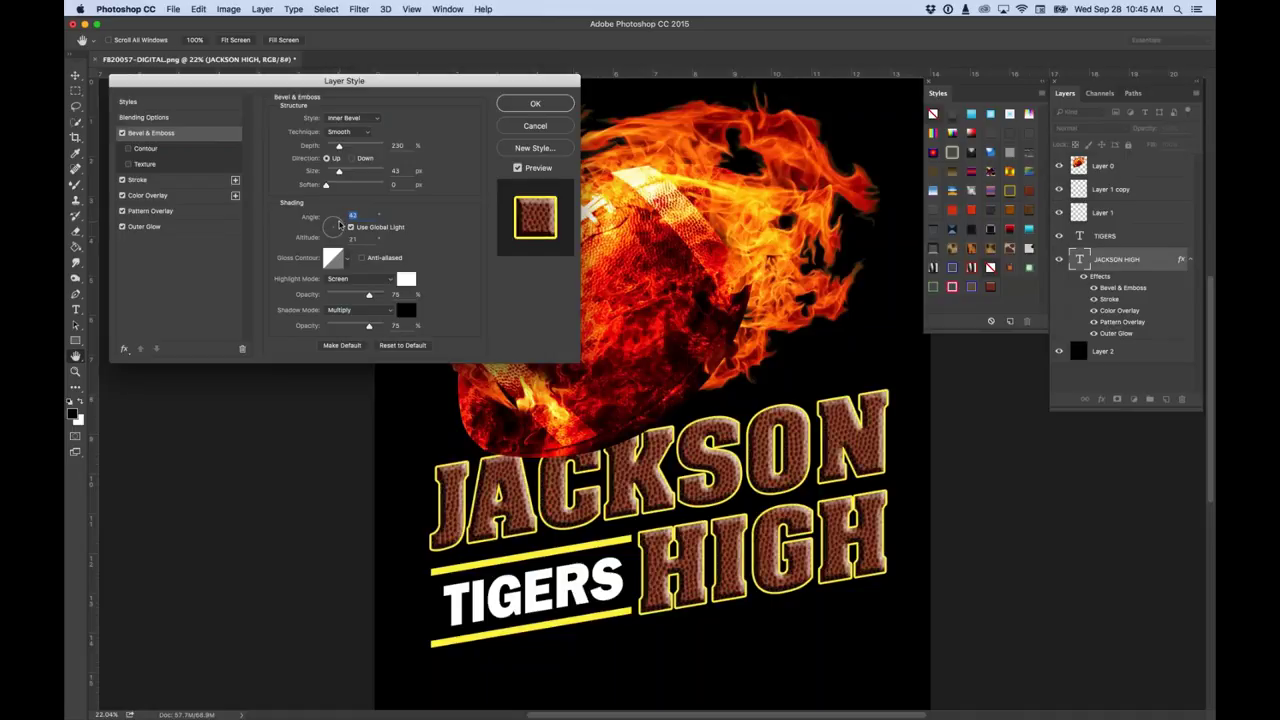
pyautogui.moveTo(339, 146); pyautogui.dragTo(335, 172)
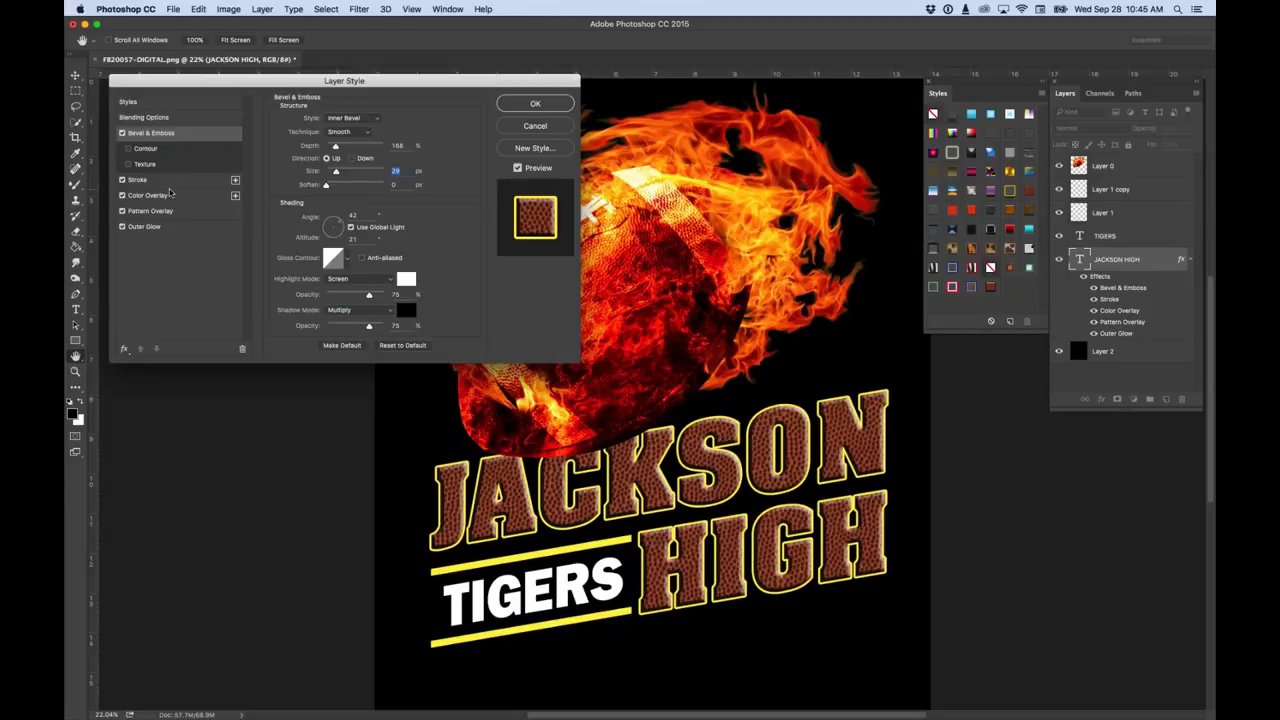
# Turn off the Outer Glow on JACKSON HIGH and show all available effects in the layer style list.
pyautogui.click(121, 227)
pyautogui.click(124, 352)
pyautogui.click(145, 362)
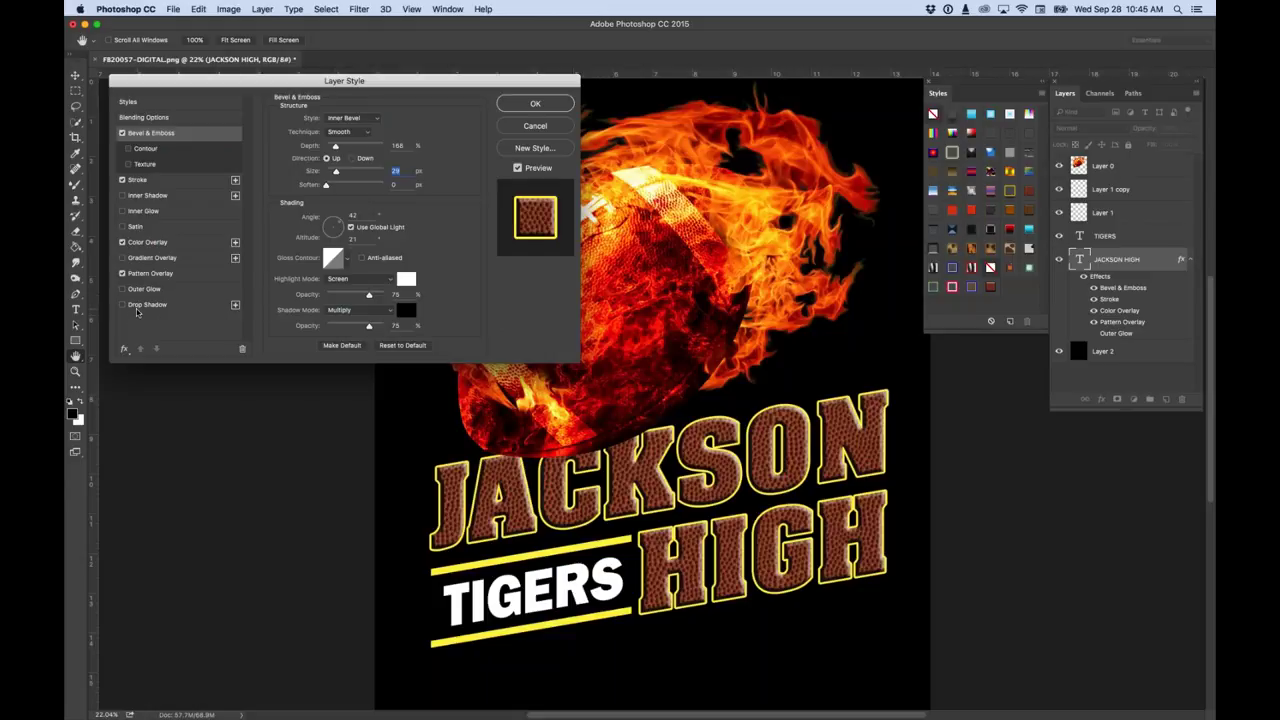
# Disable Bevel & Emboss on JACKSON HIGH and add a white Inner Glow with 100% opacity, 100% choke and 18 px size.
pyautogui.click(140, 212)
pyautogui.moveTo(337, 133)
pyautogui.mouseDown()
pyautogui.moveTo(366, 133)
pyautogui.moveTo(313, 135)
pyautogui.mouseUp()
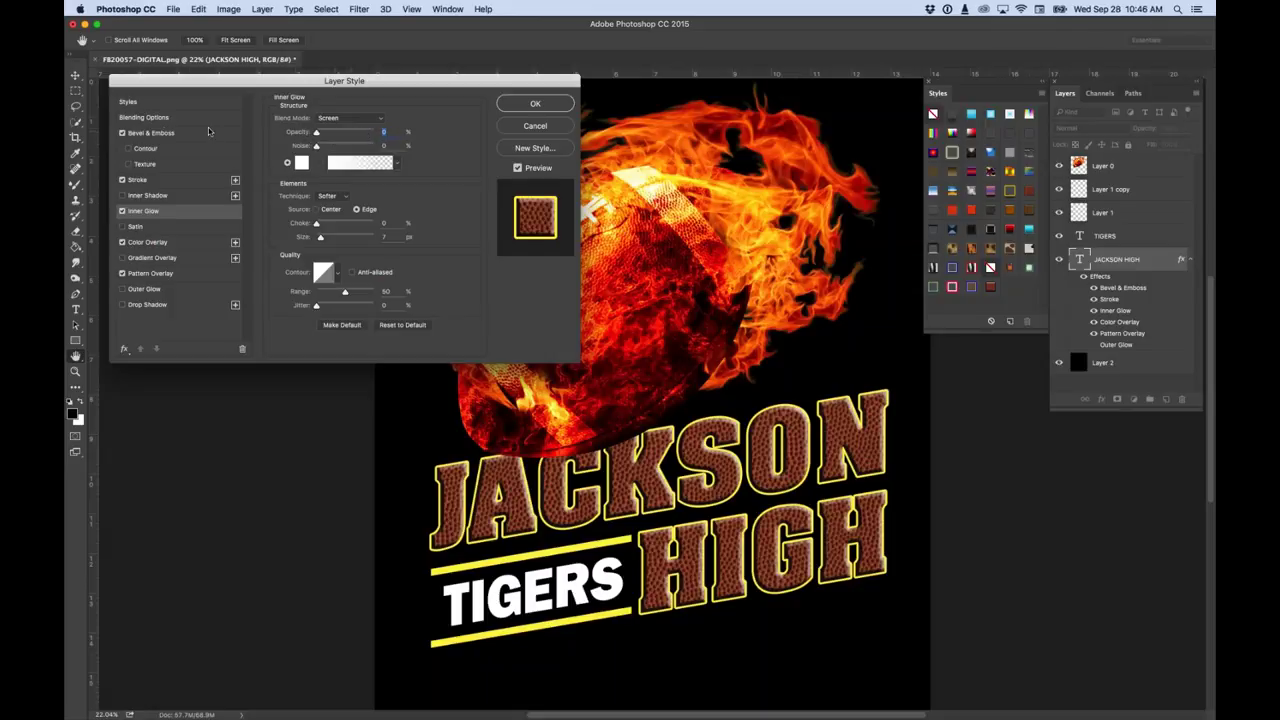
pyautogui.click(122, 134)
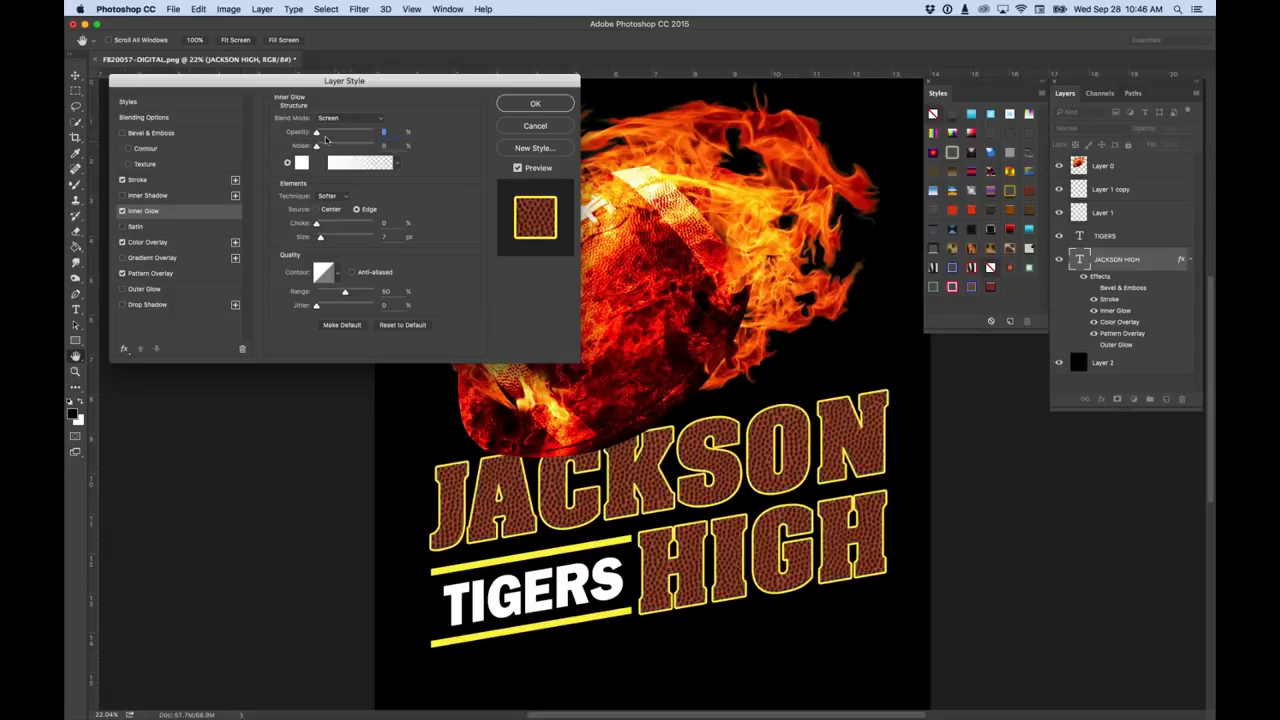
pyautogui.moveTo(316, 134); pyautogui.dragTo(332, 133)
pyautogui.moveTo(320, 237)
pyautogui.mouseDown()
pyautogui.moveTo(354, 236)
pyautogui.moveTo(323, 239)
pyautogui.mouseUp()
pyautogui.moveTo(323, 240)
pyautogui.mouseDown()
pyautogui.moveTo(334, 225)
pyautogui.moveTo(382, 230)
pyautogui.moveTo(325, 238)
pyautogui.mouseUp()
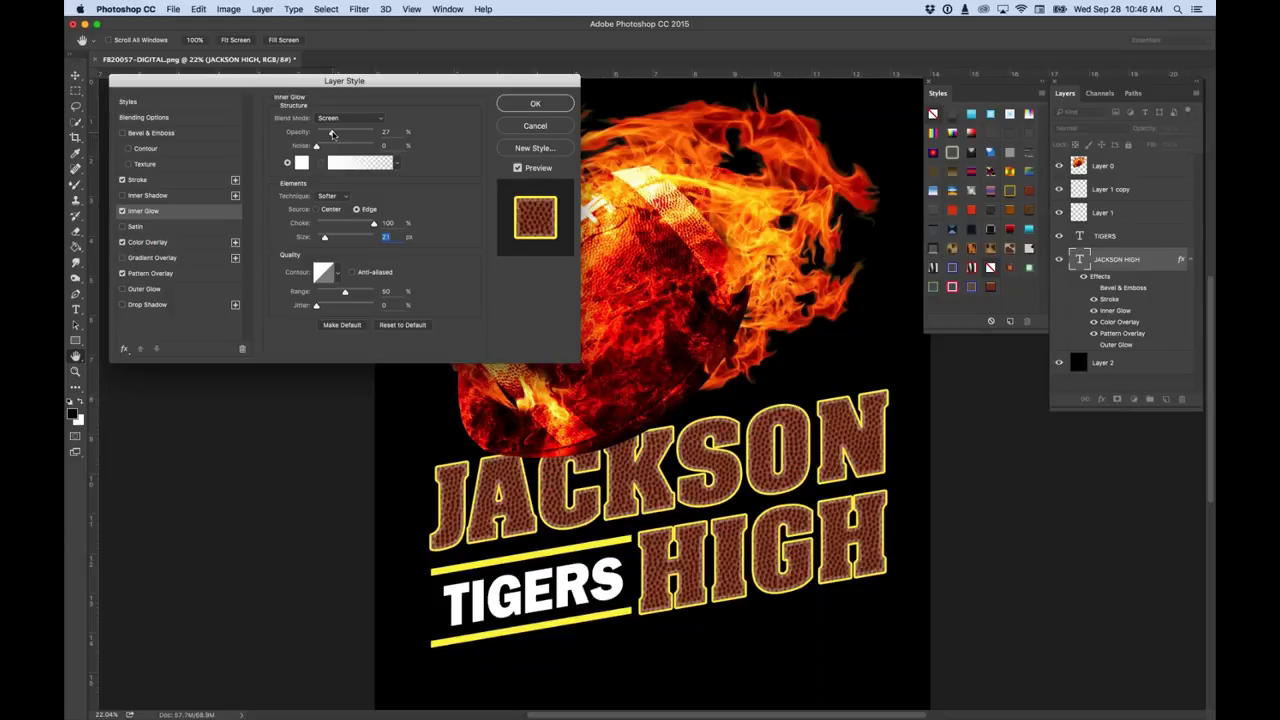
pyautogui.moveTo(333, 133); pyautogui.dragTo(374, 134)
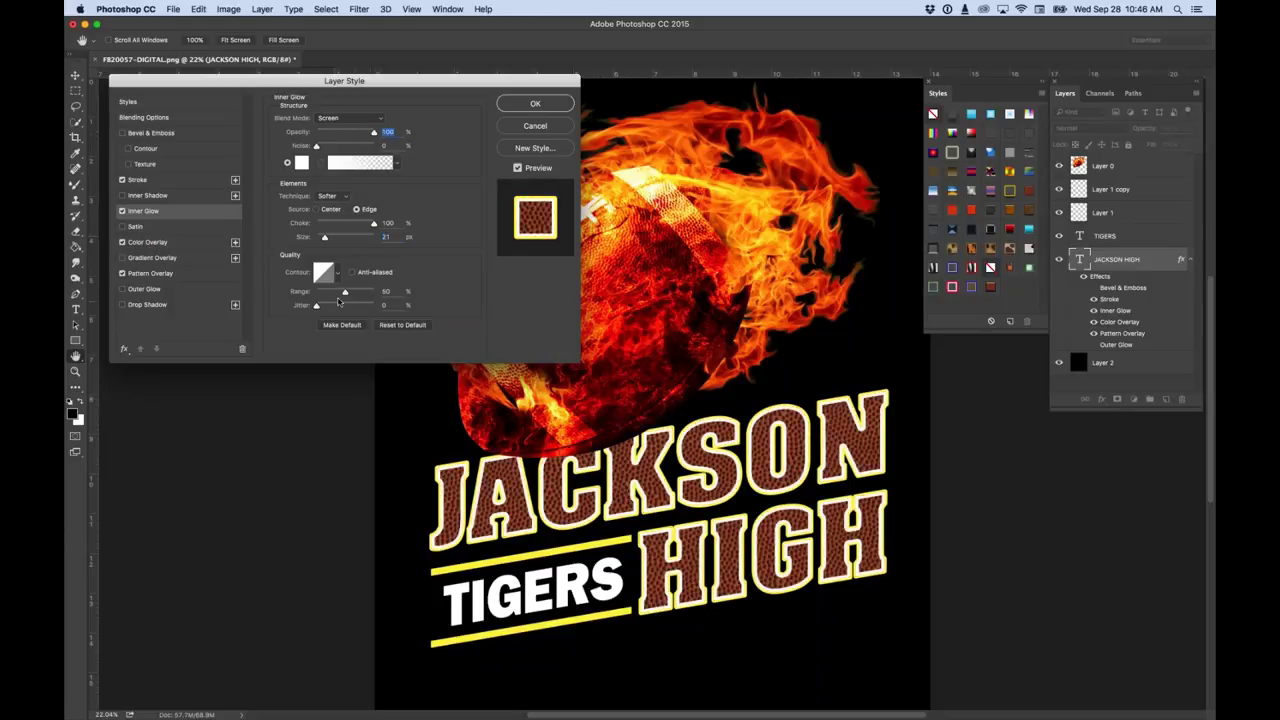
pyautogui.moveTo(324, 240); pyautogui.dragTo(324, 239)
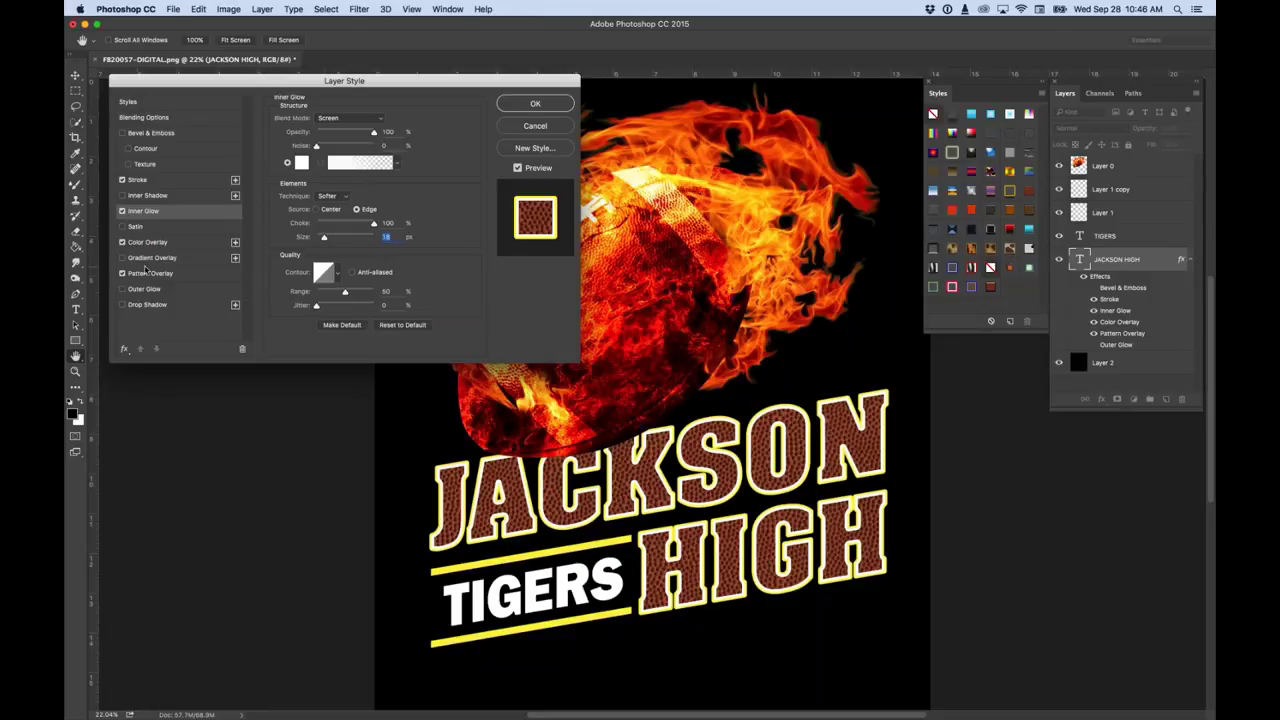
# Recolour the JACKSON HIGH stroke light blue #4ea5ff.
pyautogui.click(141, 181)
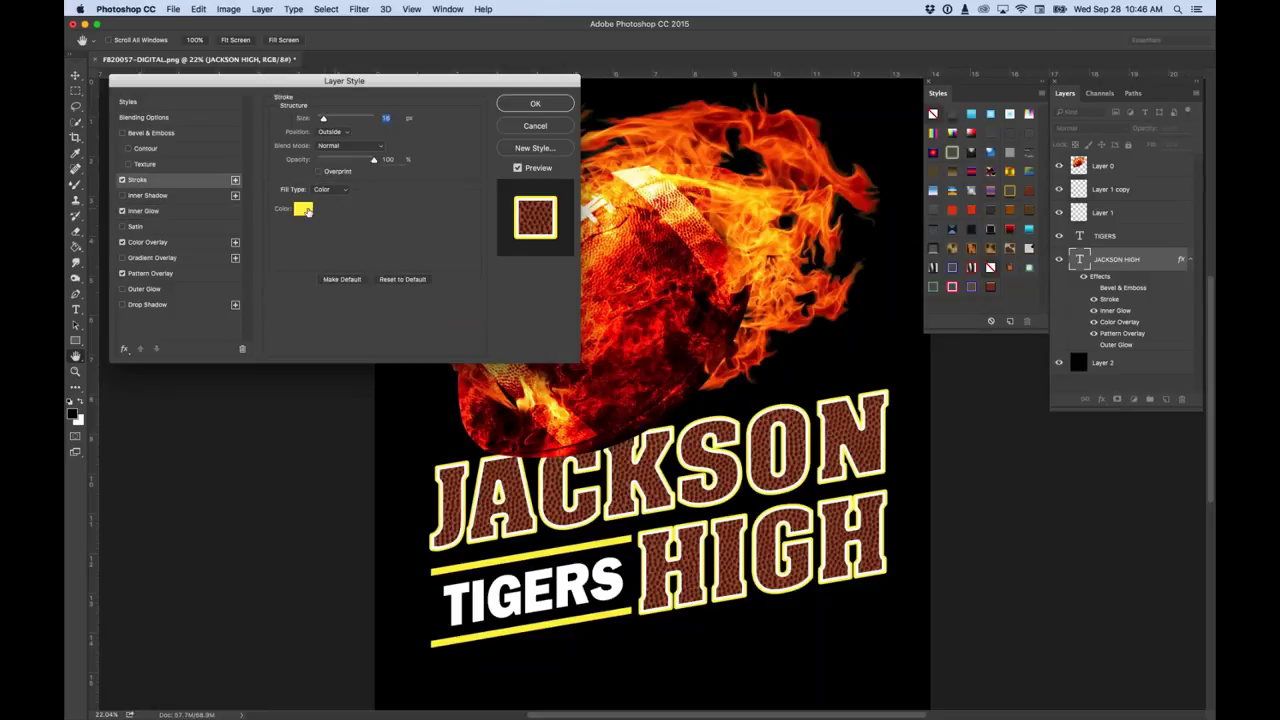
pyautogui.click(305, 212)
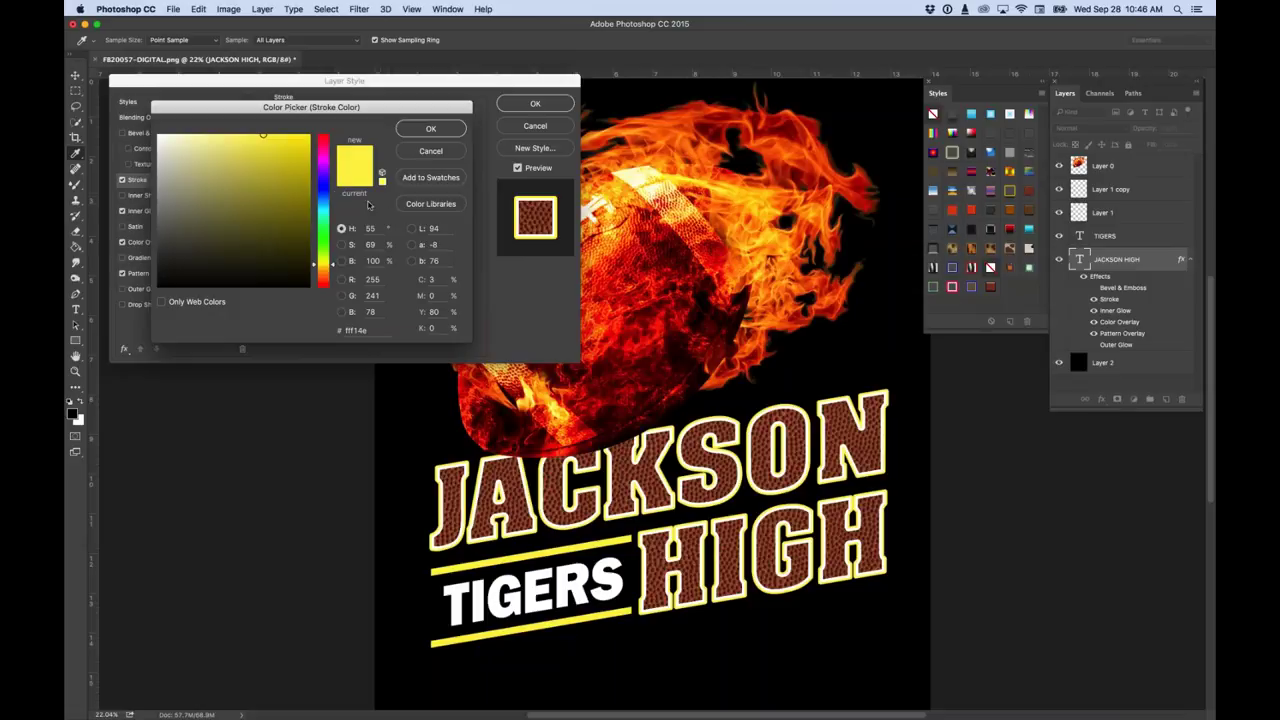
pyautogui.click(325, 189)
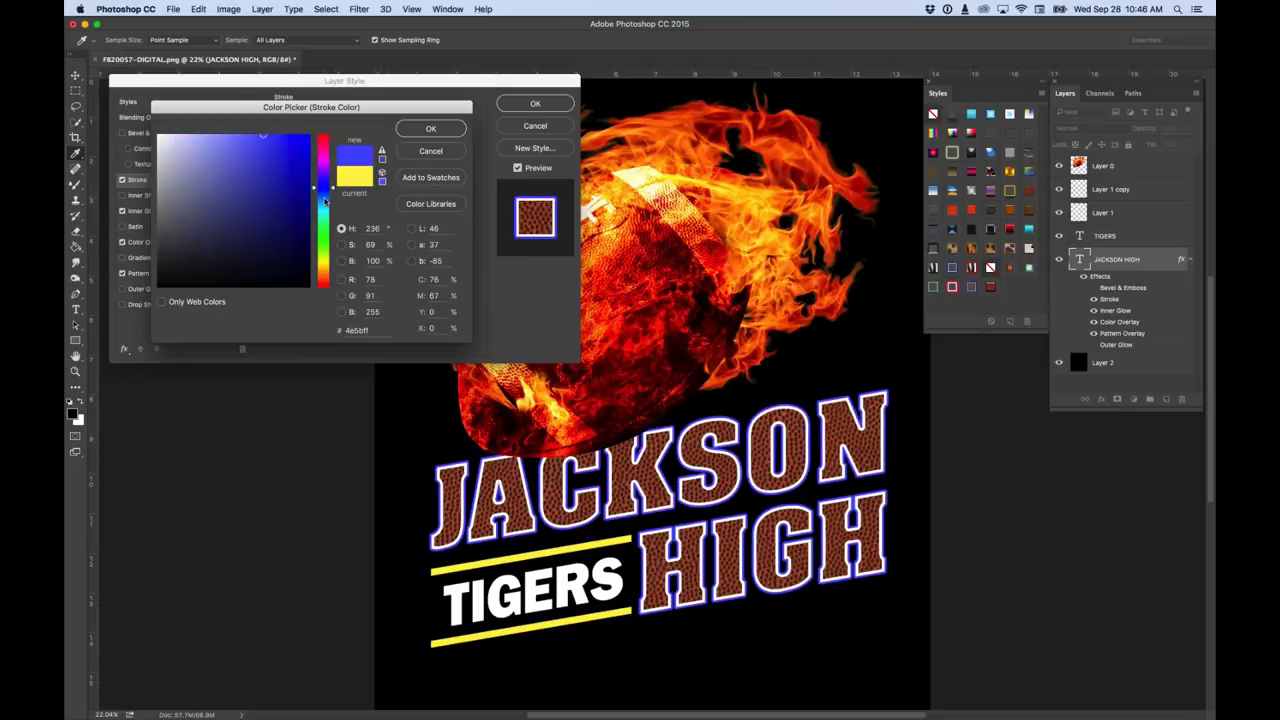
pyautogui.click(326, 203)
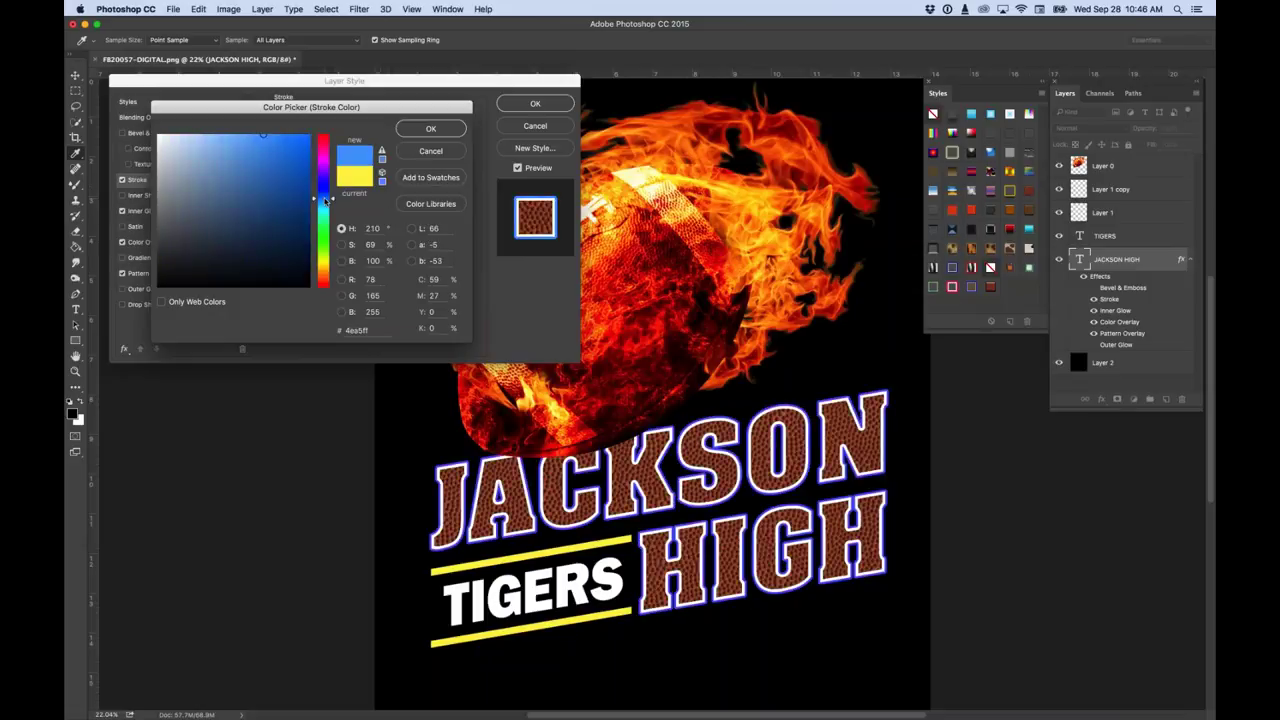
pyautogui.click(457, 131)
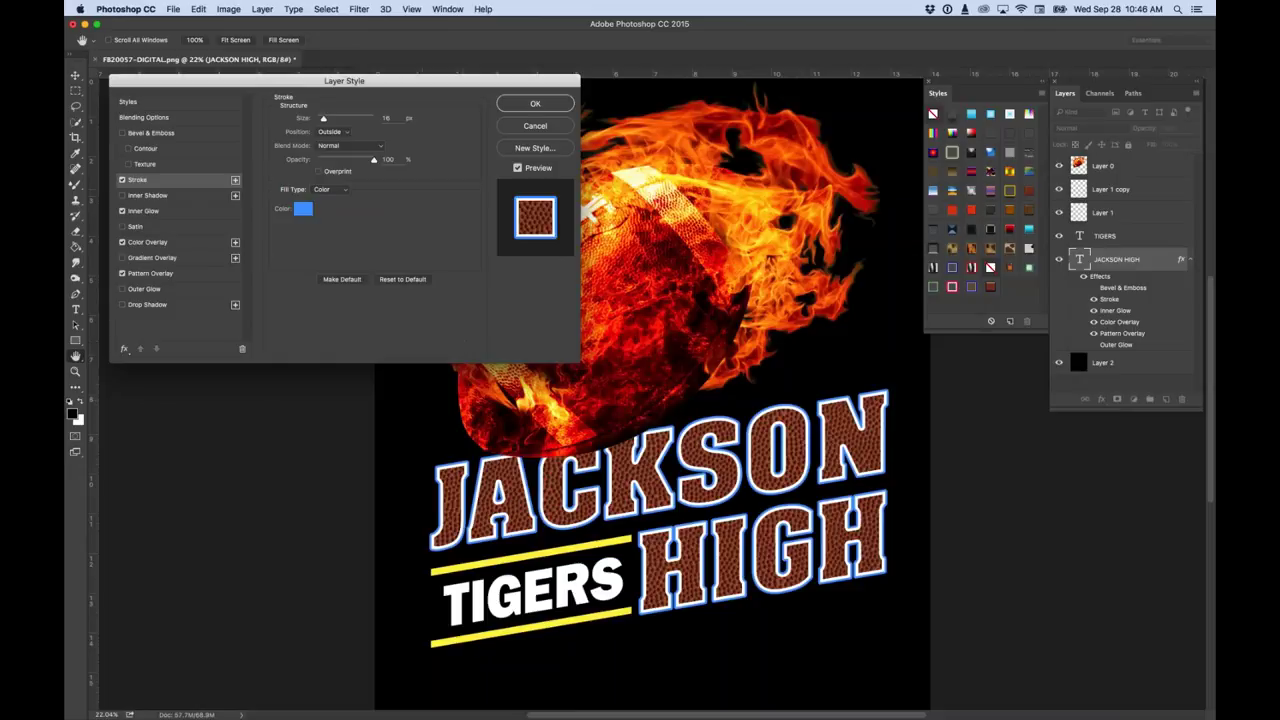
# Set the stroke colour of JACKSON HIGH to green #02b506.
pyautogui.click(303, 209)
pyautogui.click(323, 238)
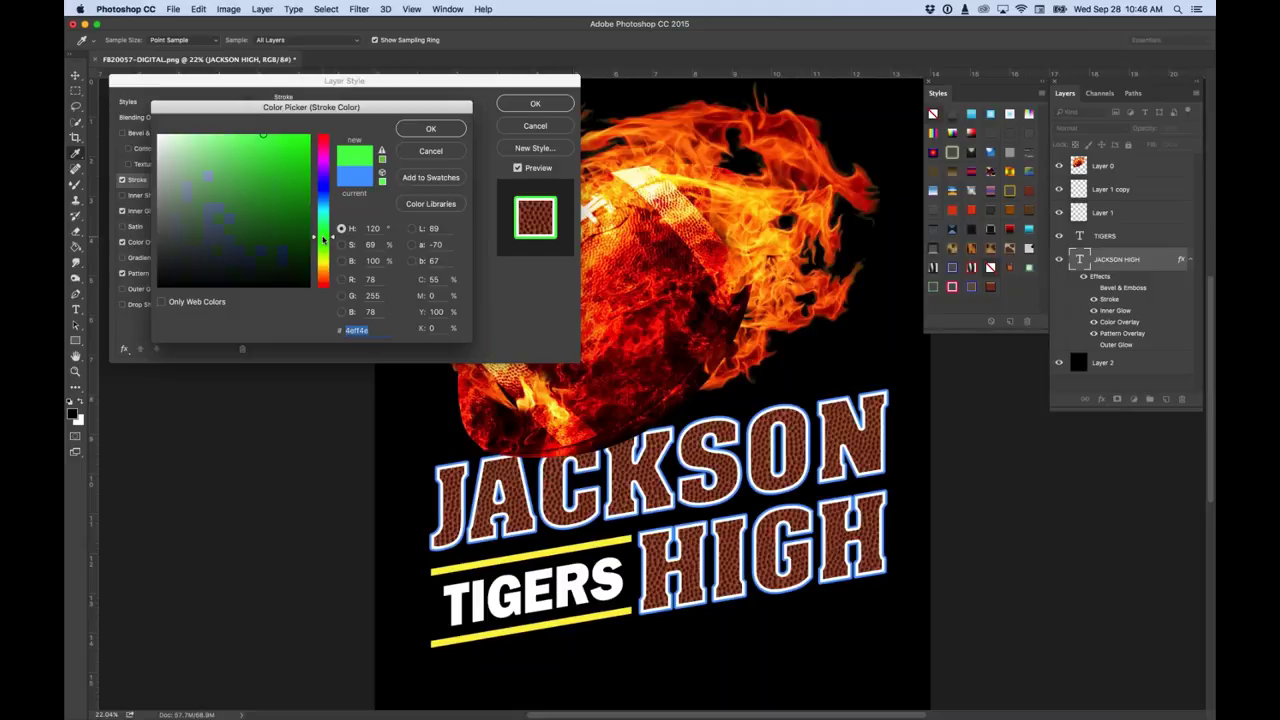
pyautogui.moveTo(323, 238); pyautogui.dragTo(327, 238)
pyautogui.click(250, 170)
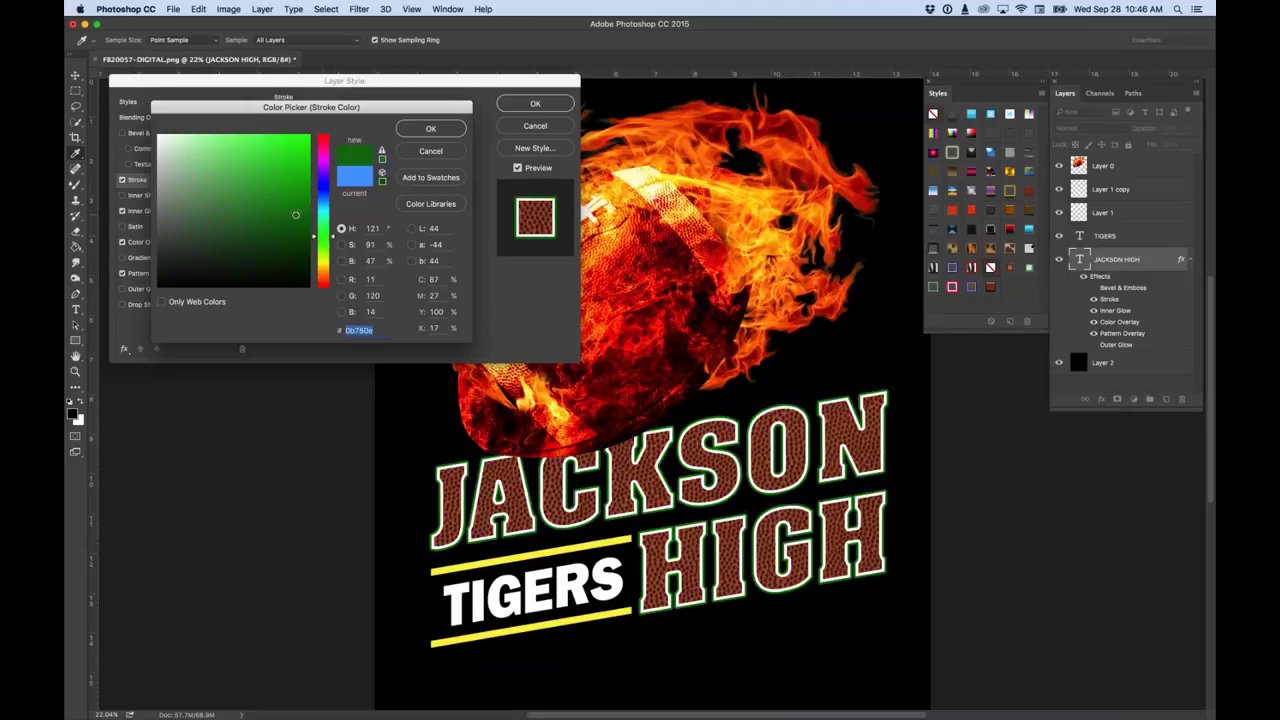
pyautogui.moveTo(204, 157)
pyautogui.mouseDown()
pyautogui.moveTo(157, 133)
pyautogui.moveTo(191, 140)
pyautogui.moveTo(287, 234)
pyautogui.moveTo(319, 124)
pyautogui.moveTo(290, 160)
pyautogui.moveTo(300, 230)
pyautogui.moveTo(249, 149)
pyautogui.moveTo(252, 216)
pyautogui.moveTo(299, 215)
pyautogui.moveTo(307, 178)
pyautogui.mouseUp()
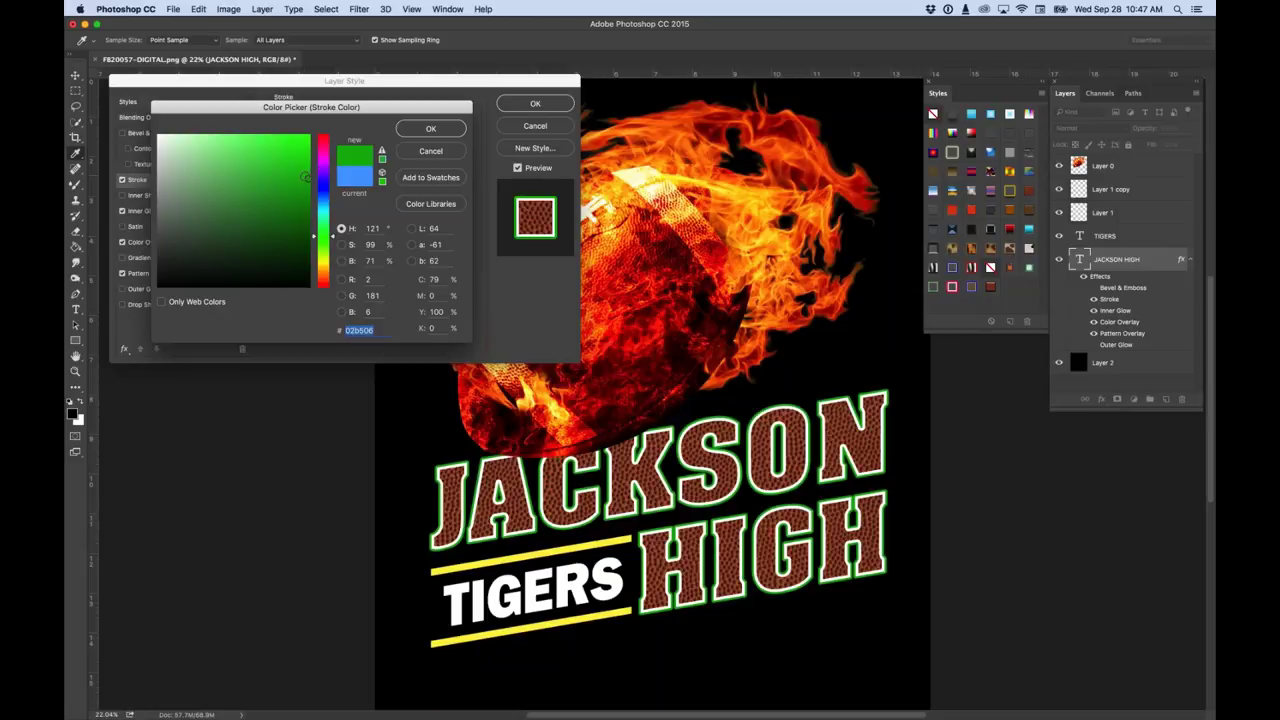
pyautogui.click(432, 129)
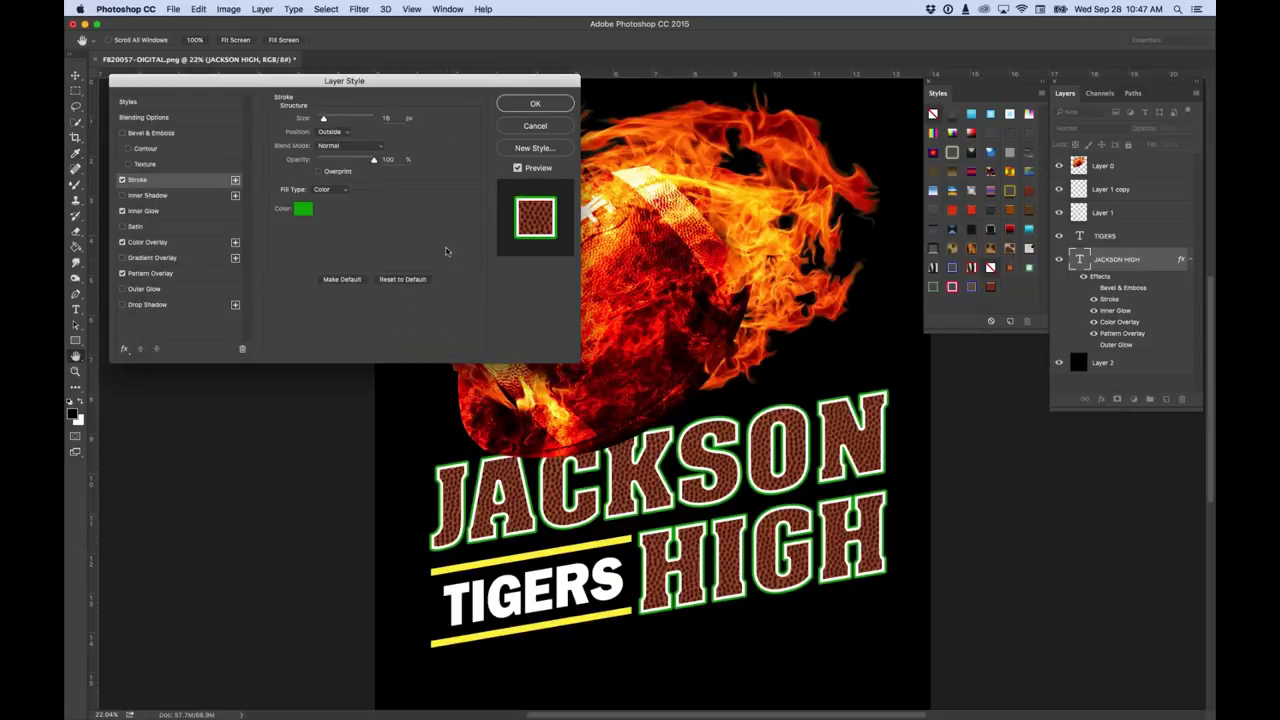
# Save the JACKSON HIGH effects as a new named style added to the current library, and apply the layer style.
pyautogui.click(536, 148)
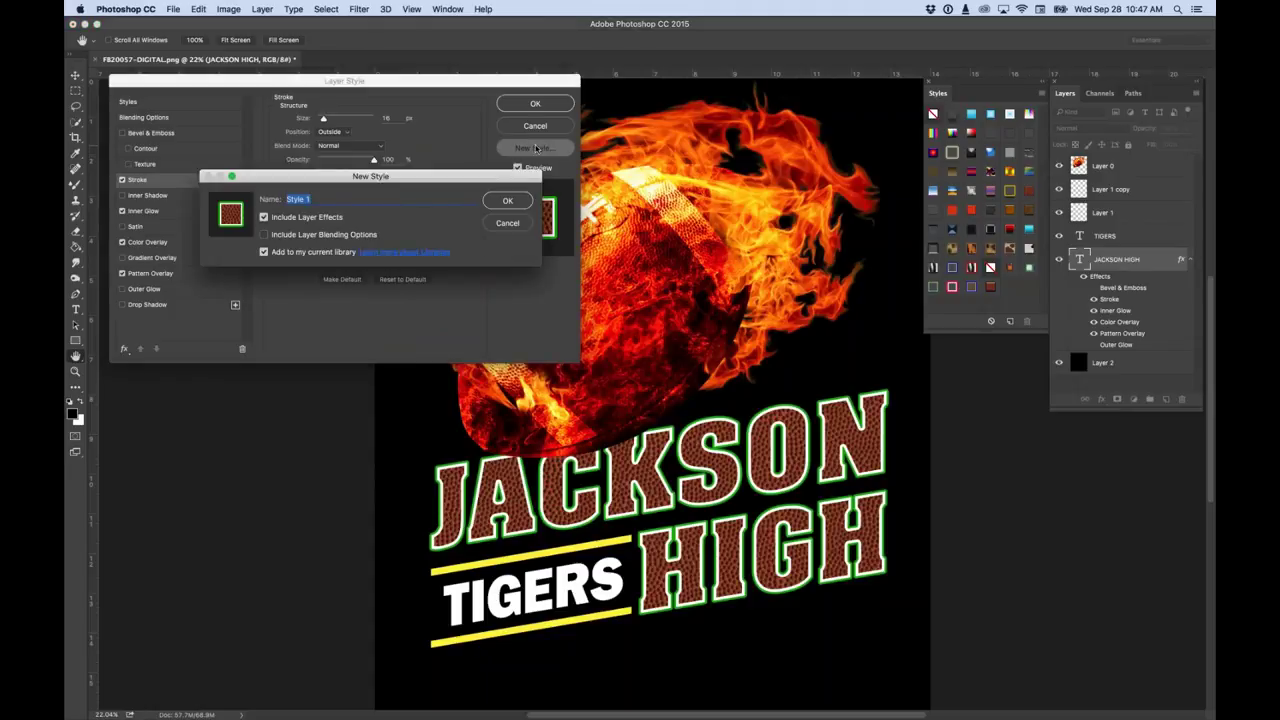
pyautogui.write('Shaw')
pyautogui.click(507, 201)
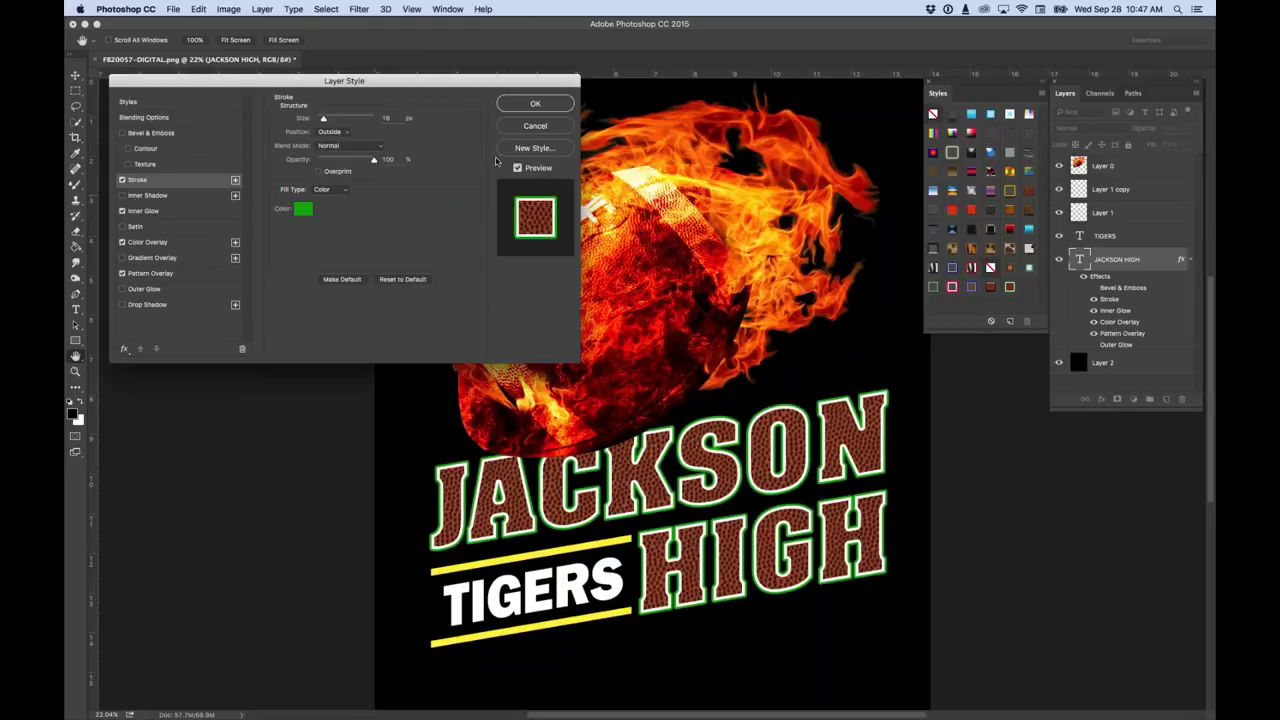
pyautogui.click(509, 108)
pyautogui.click(440, 74)
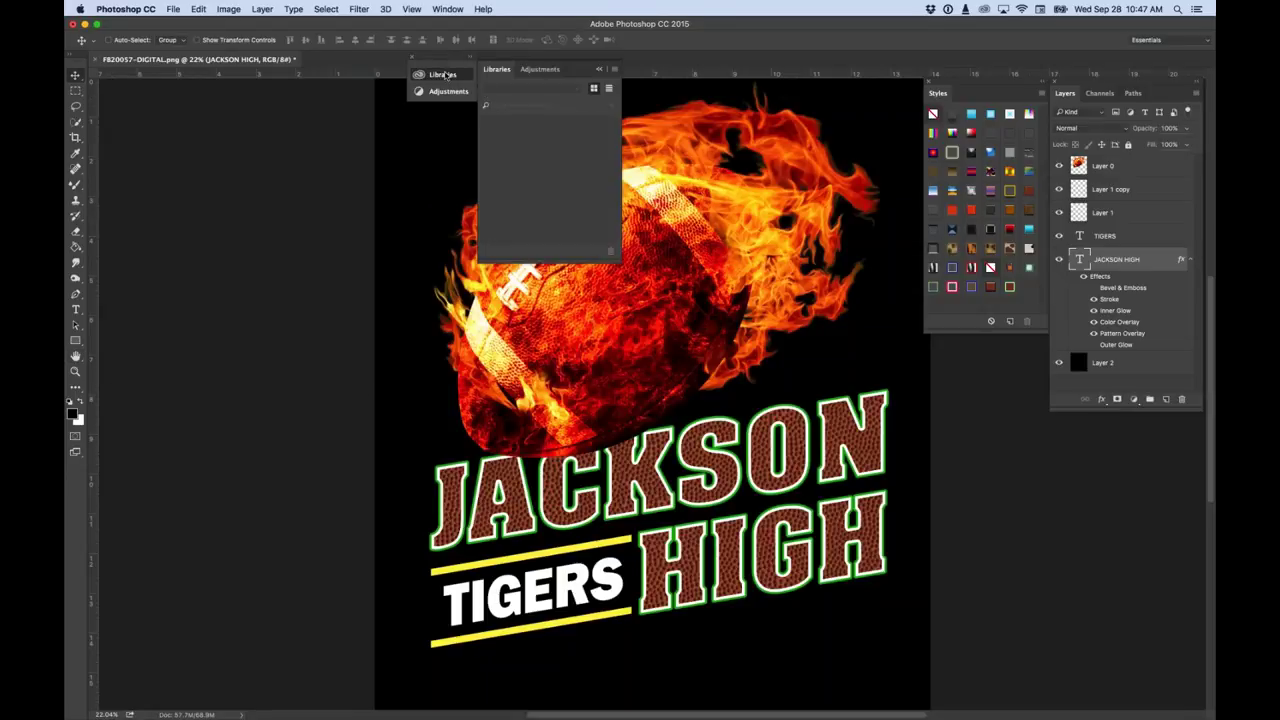
pyautogui.click(416, 60)
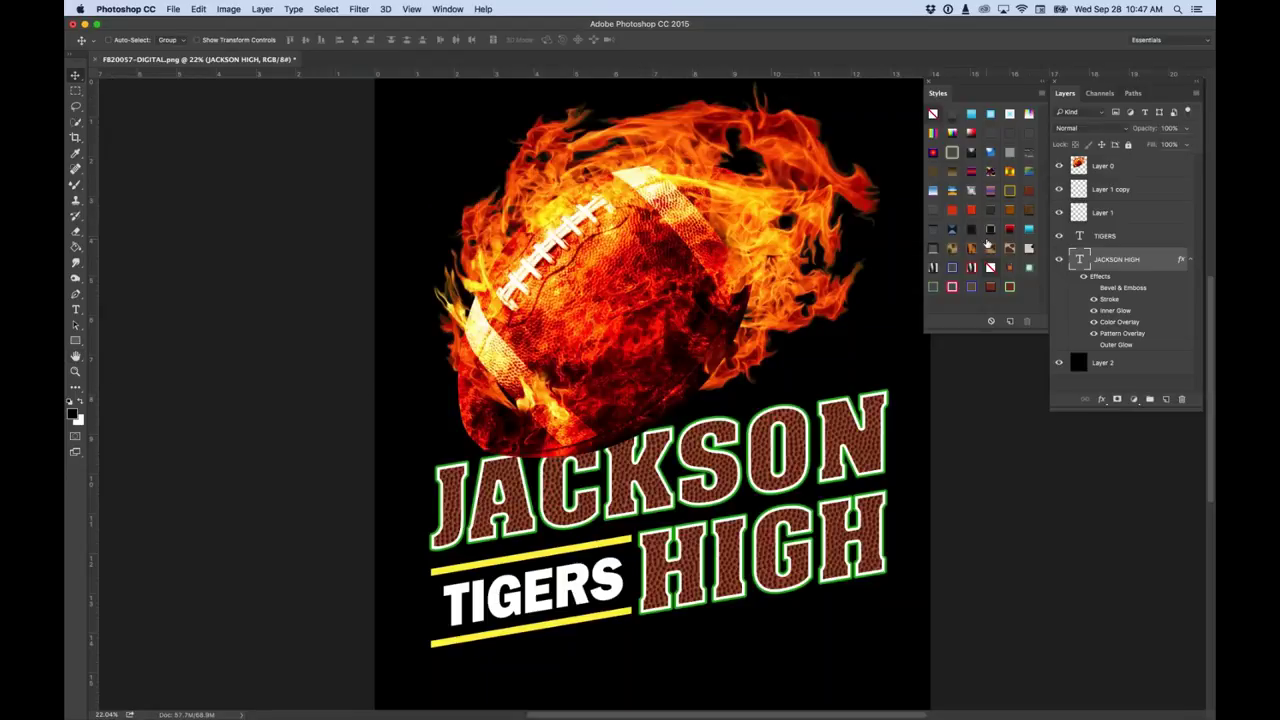
# View the options for creating another style without saving it, and make the Styles panel taller.
pyautogui.click(1028, 304)
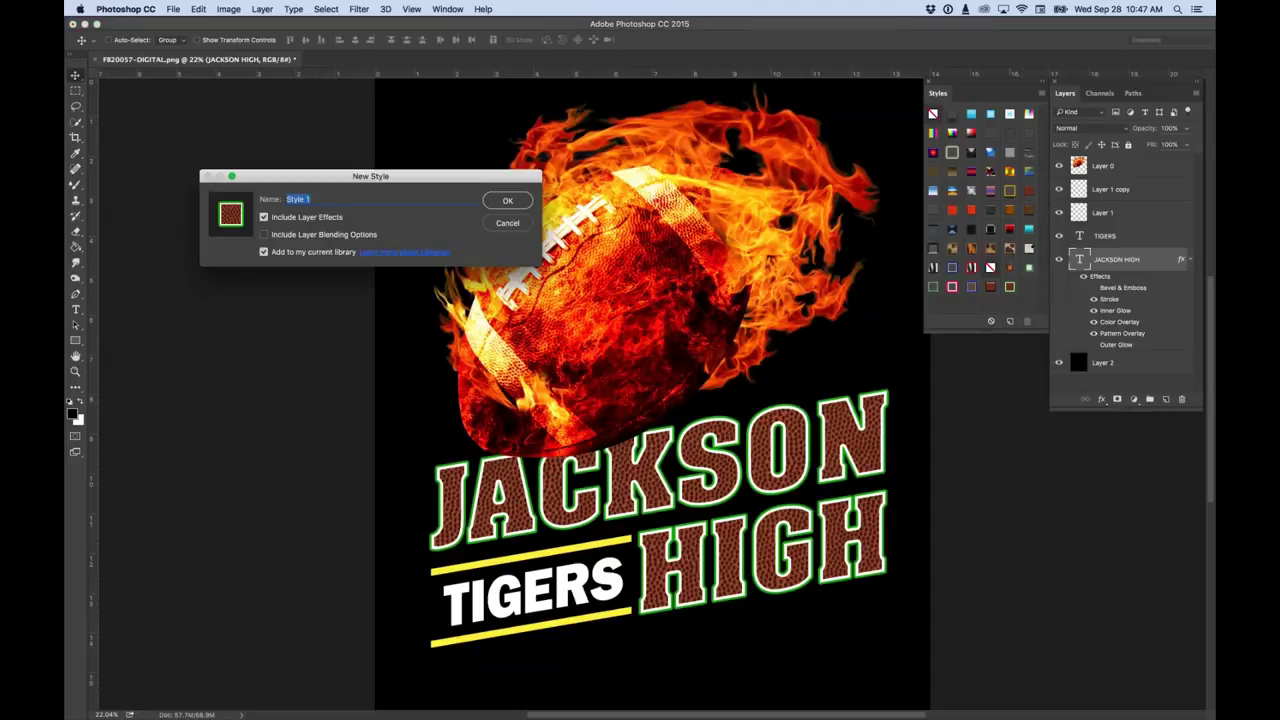
pyautogui.click(503, 223)
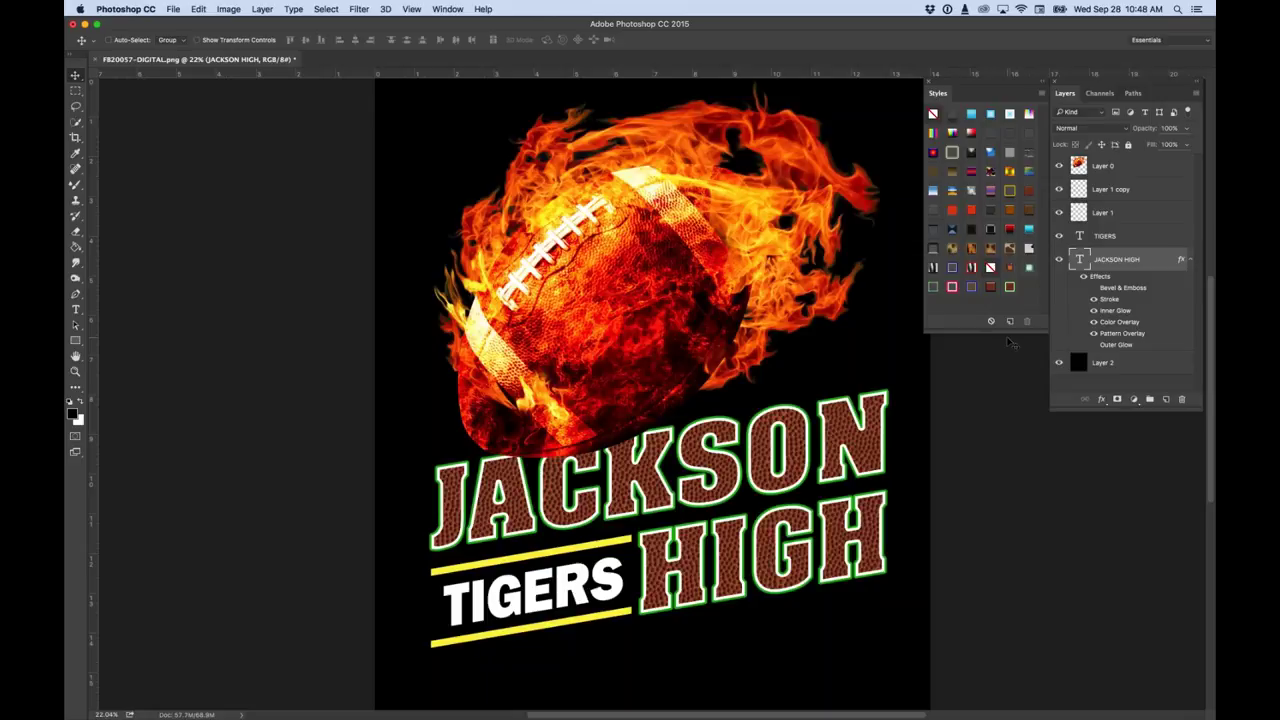
pyautogui.moveTo(988, 330); pyautogui.dragTo(987, 376)
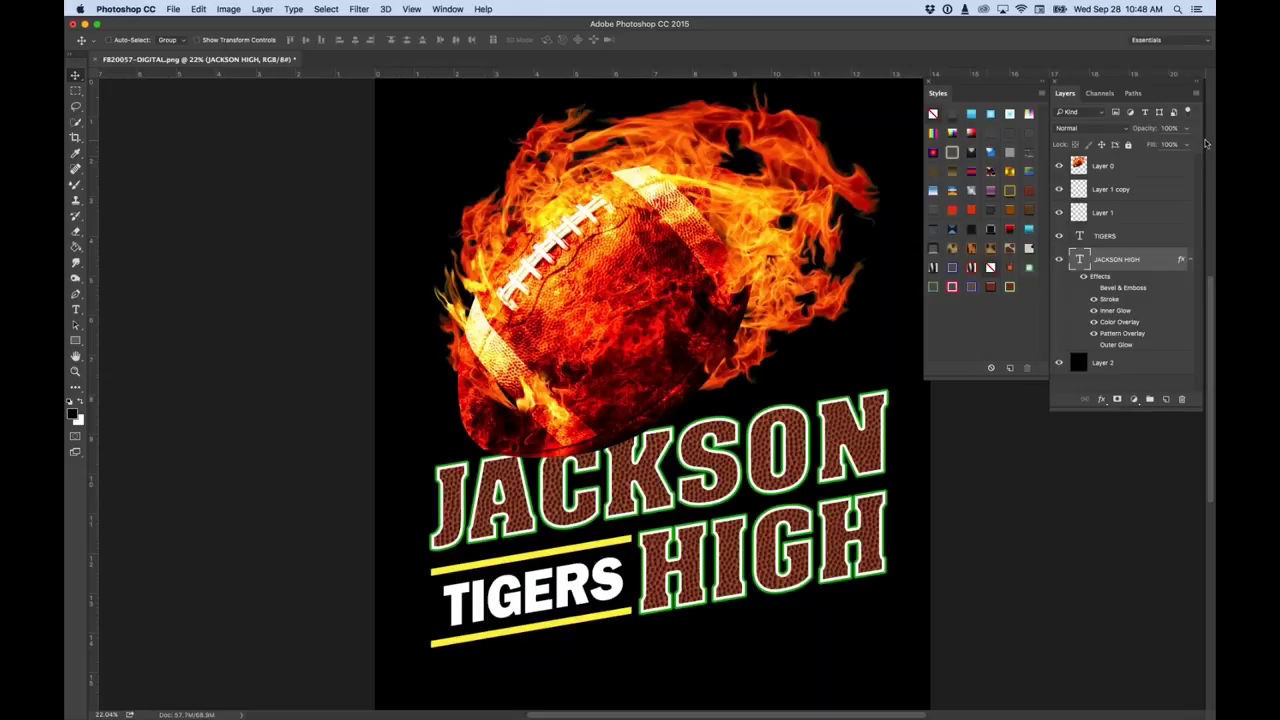
pyautogui.press('super+Tab')
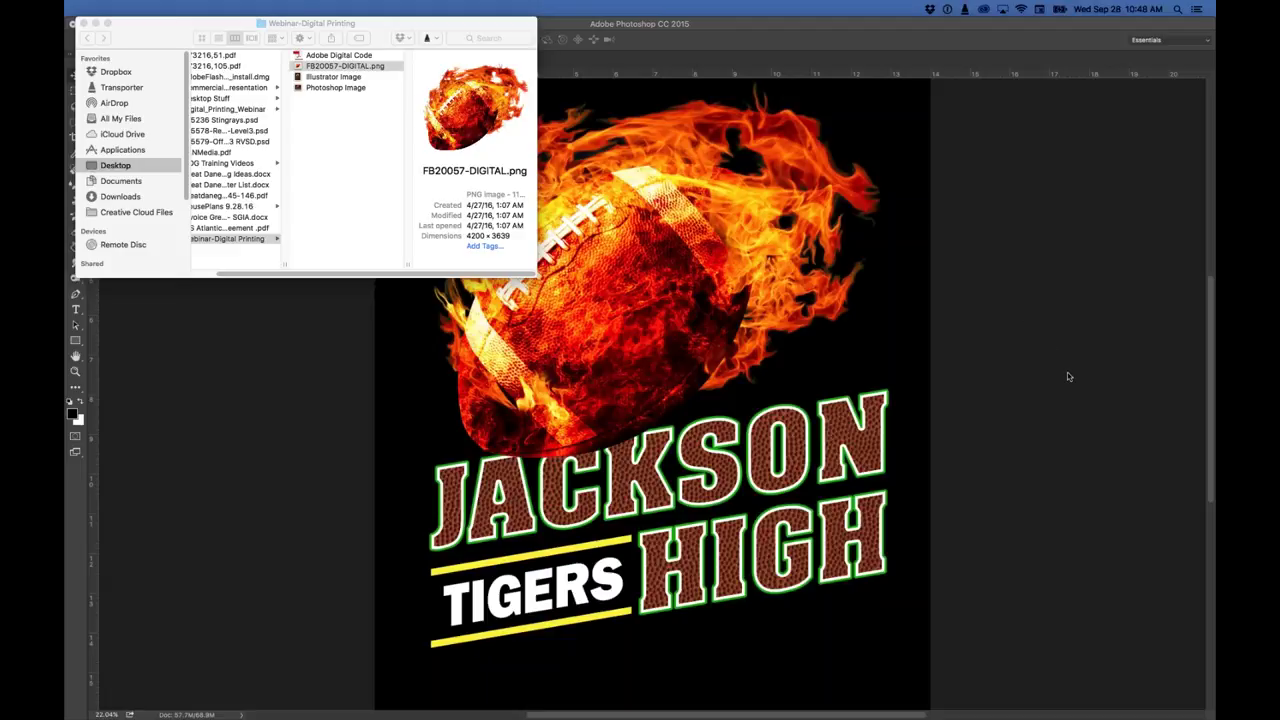
pyautogui.click(84, 23)
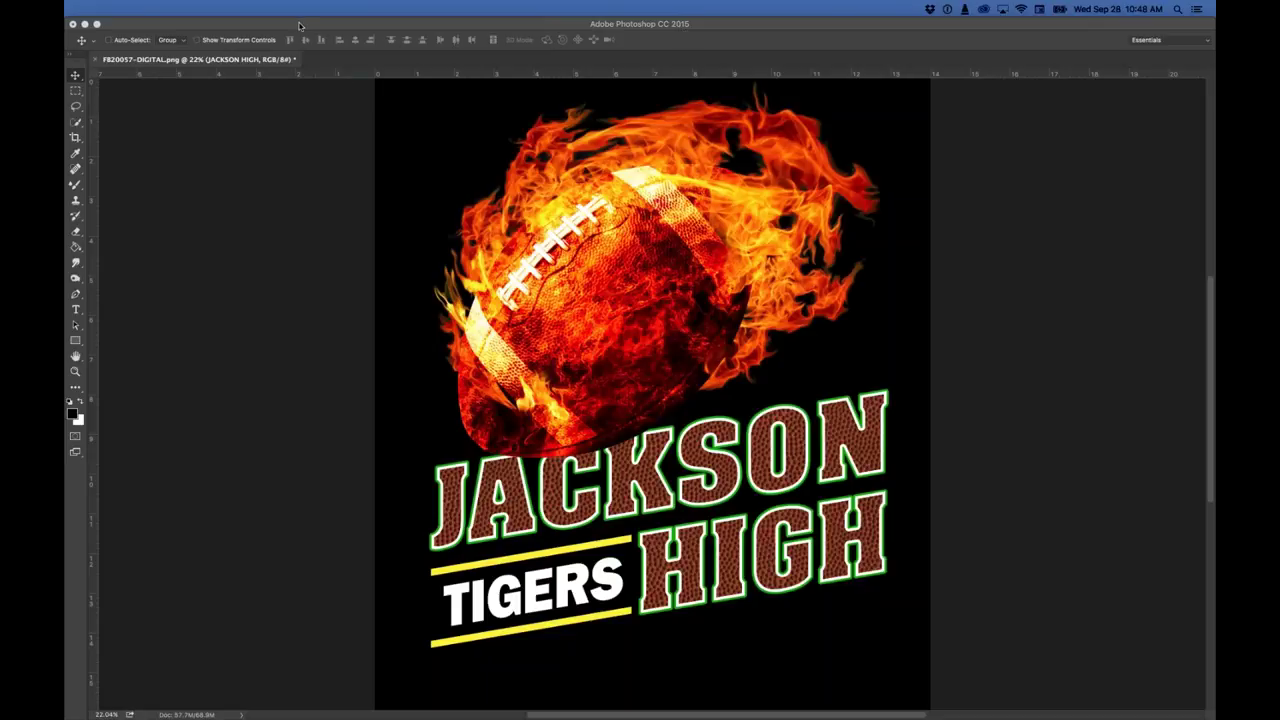
pyautogui.press('super+Tab')
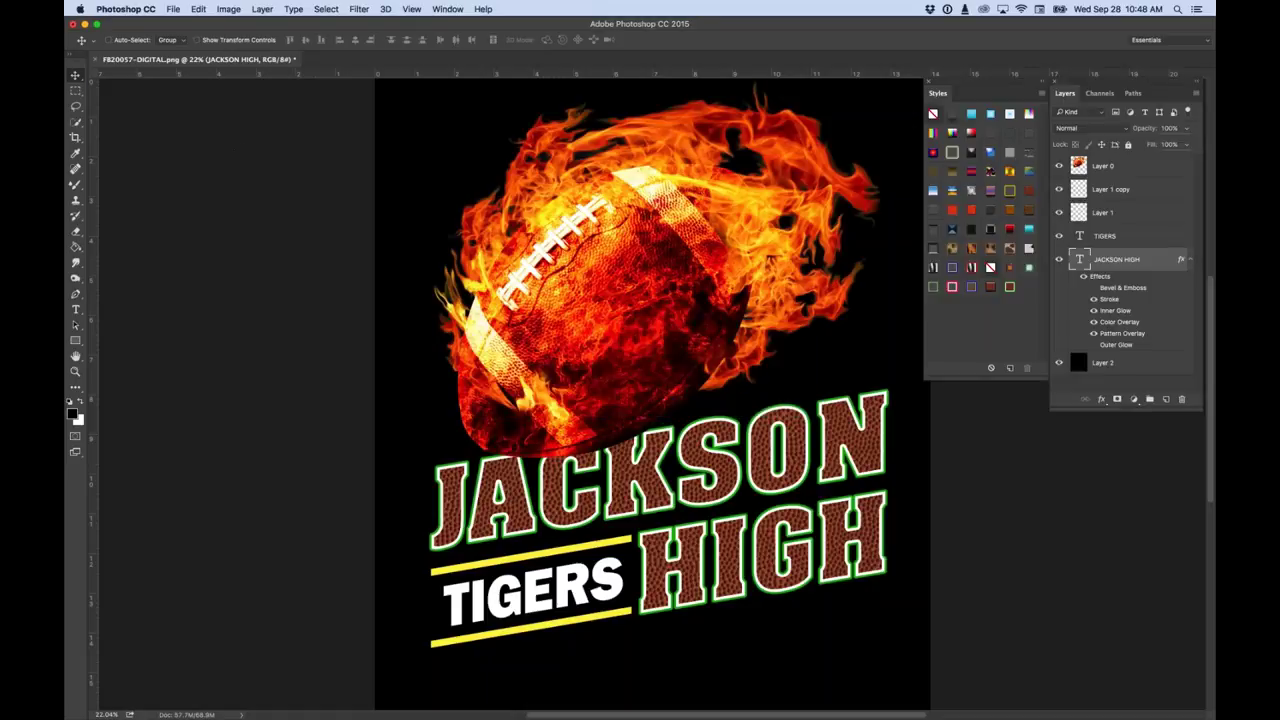
# Hide Photoshop, open the Webinar-Digital Printing folder in Finder and preview the Adobe Digital Code file.
pyautogui.click(125, 9)
pyautogui.click(140, 83)
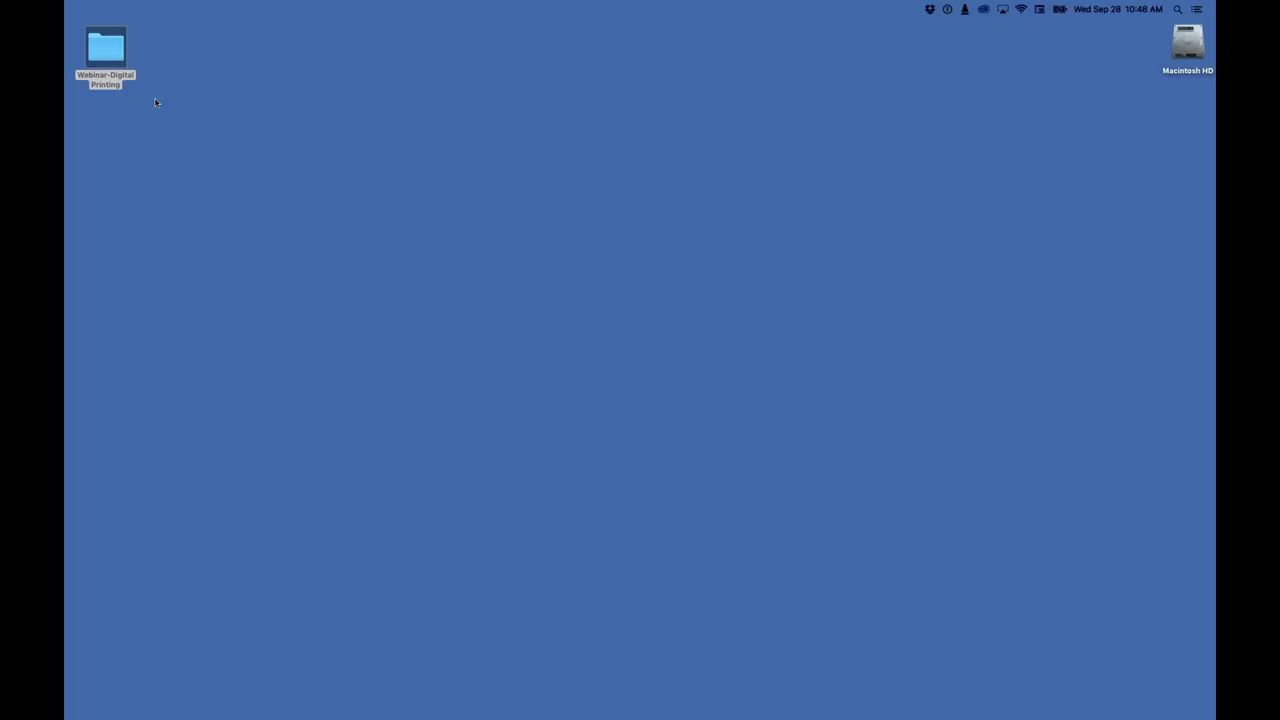
pyautogui.doubleClick(92, 44)
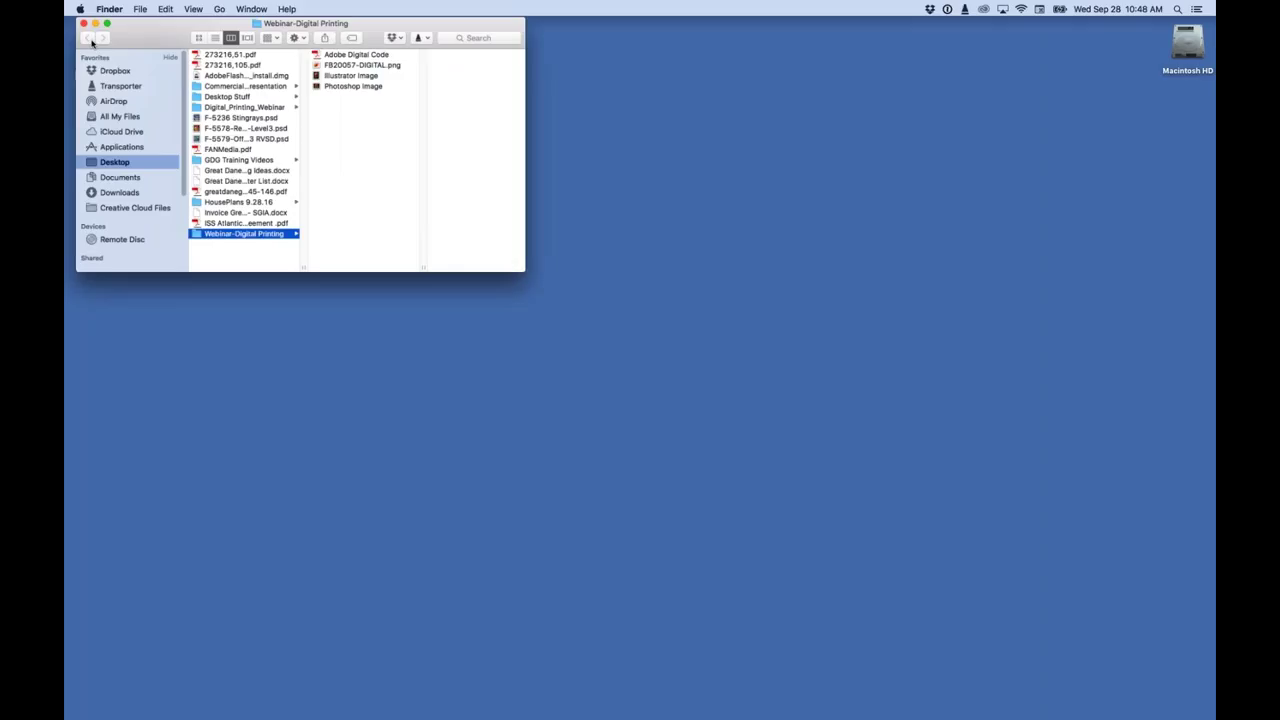
pyautogui.click(334, 57)
pyautogui.press('space')
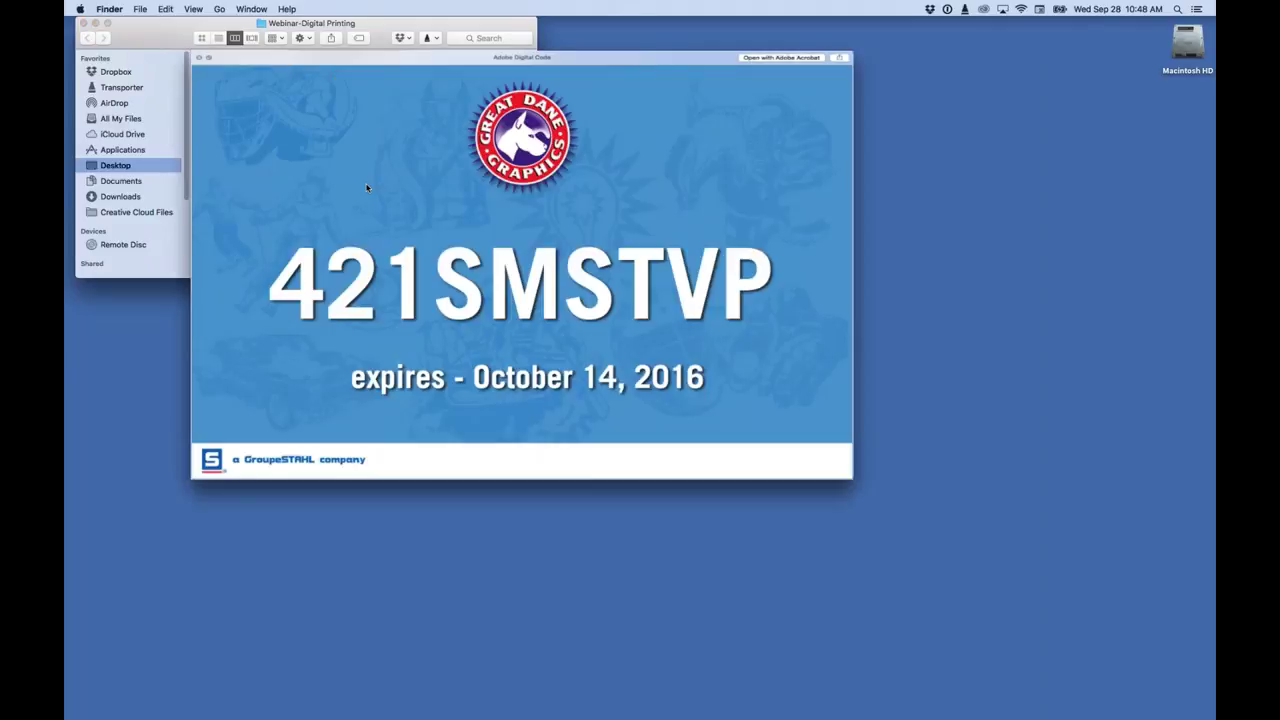